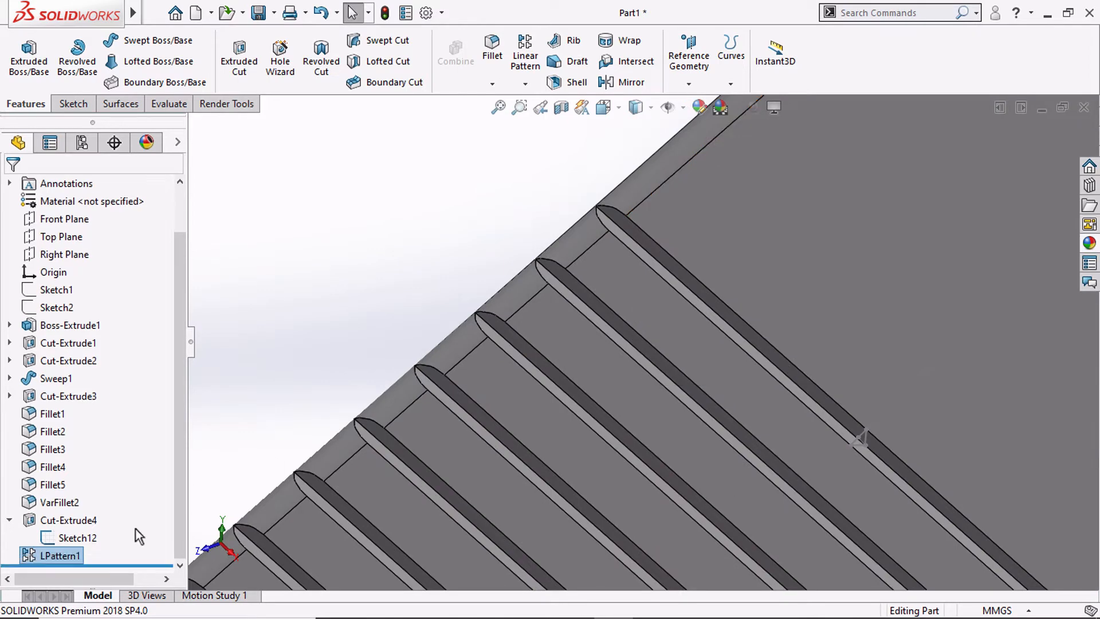
Edit the linear pattern of the groove cut and set its spacing to 1.5 mm.
right_click(63, 556)
click(123, 254)
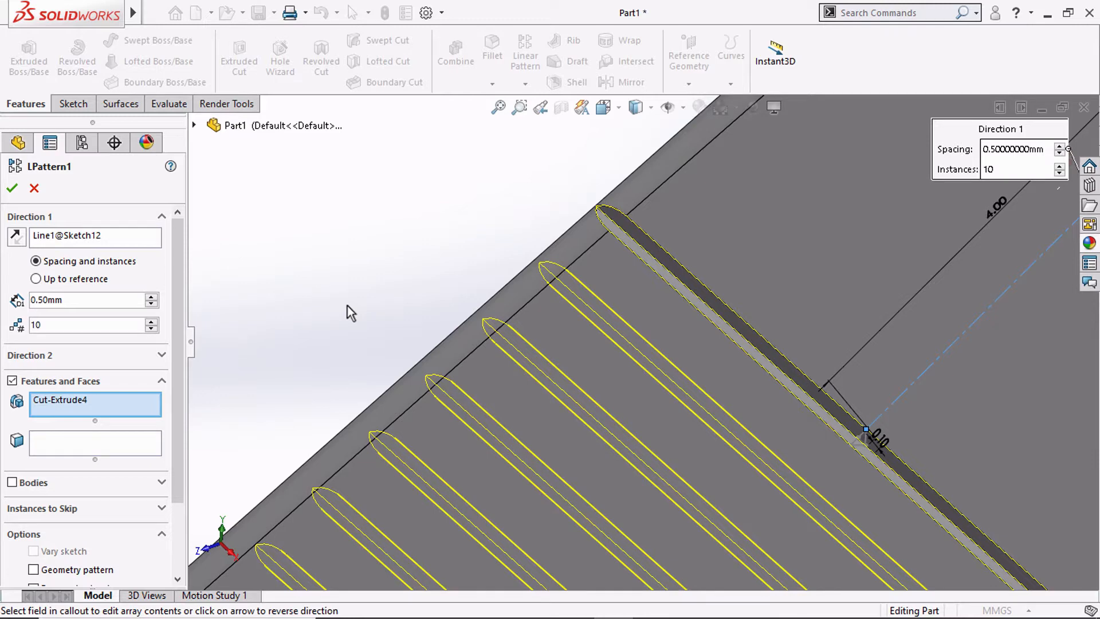
double_click(45, 302)
text(1.5)
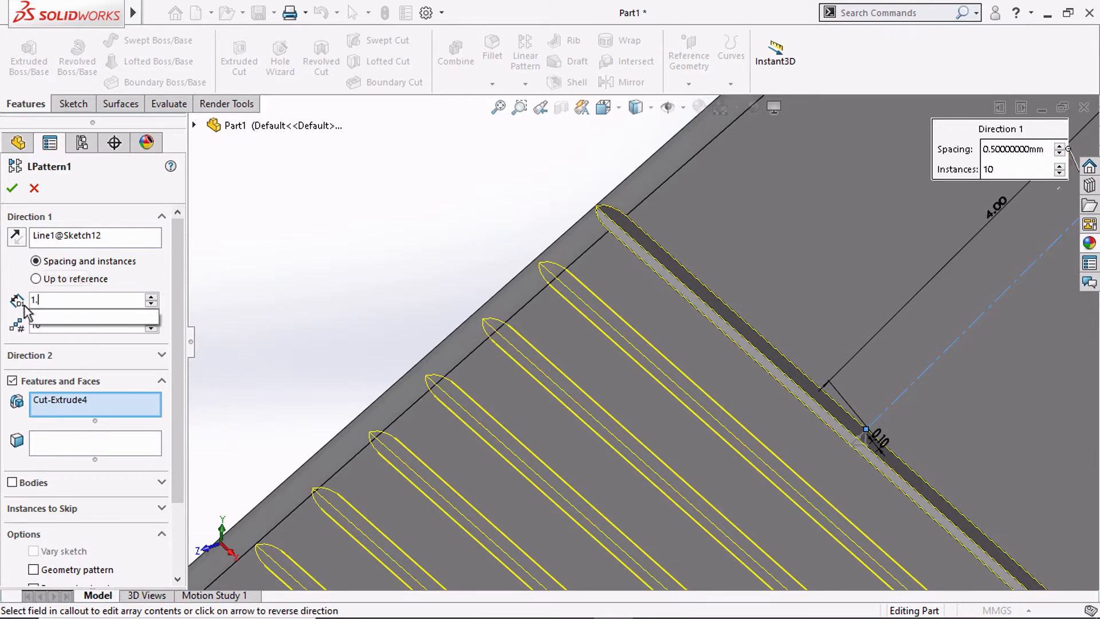
key(Return)
scroll(414, 337, up, 5)
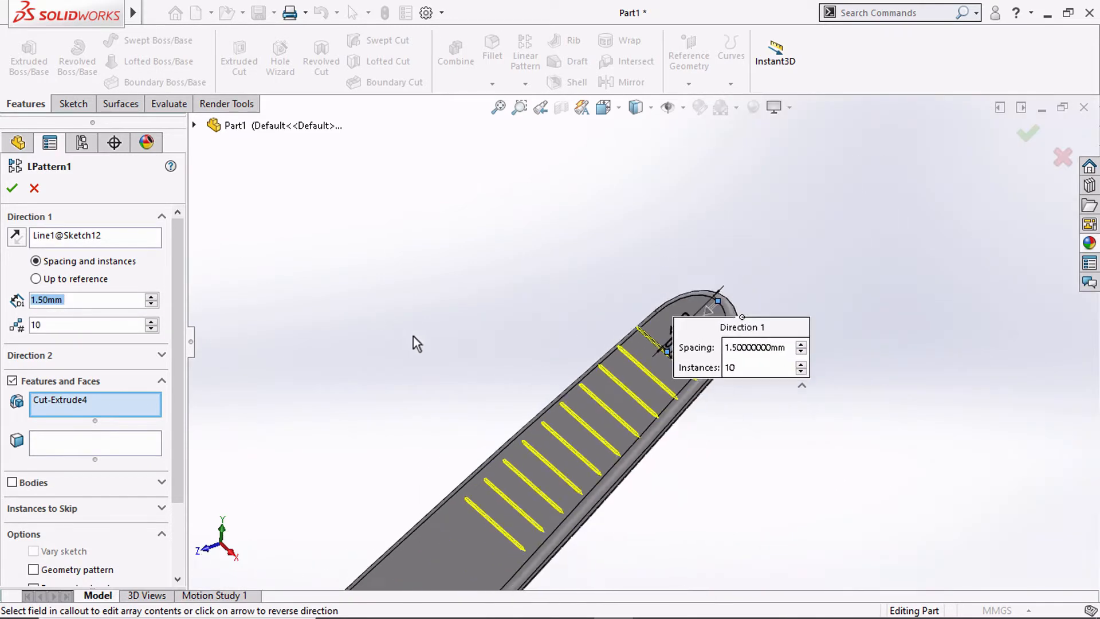
click(12, 188)
scroll(673, 351, down, 3)
click(745, 338)
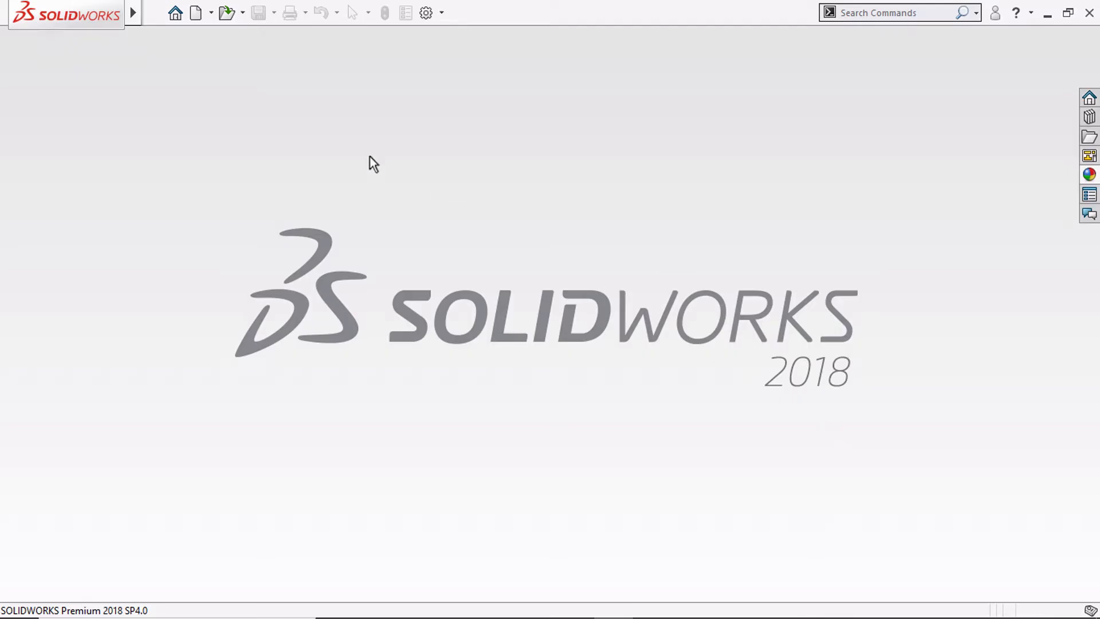
Create a new part document and start a sketch on the Top Plane.
click(196, 13)
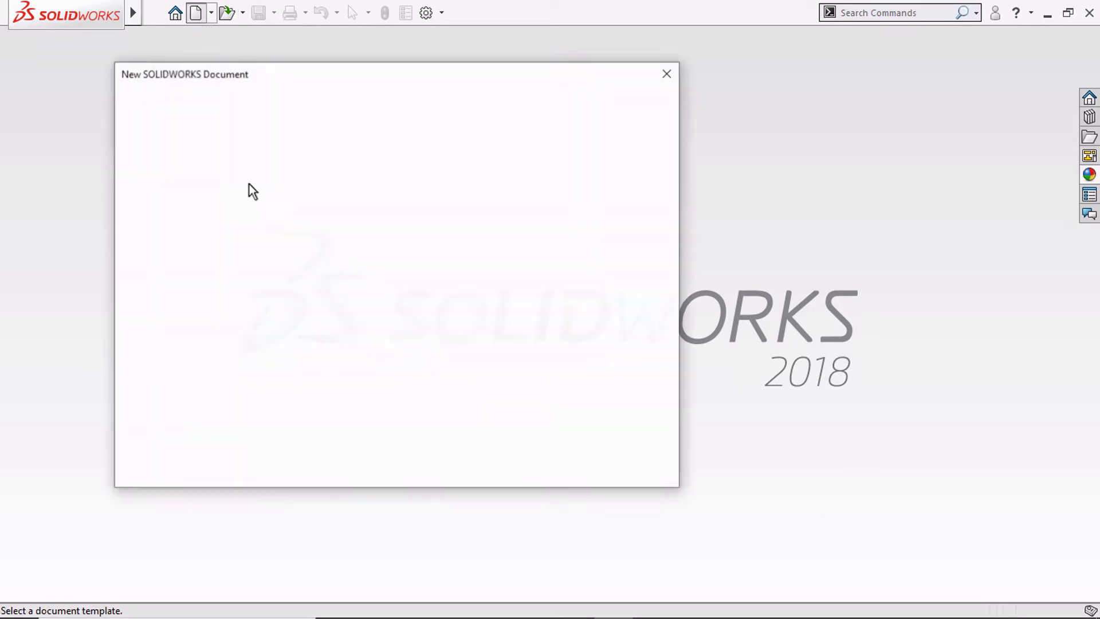
click(159, 135)
click(453, 450)
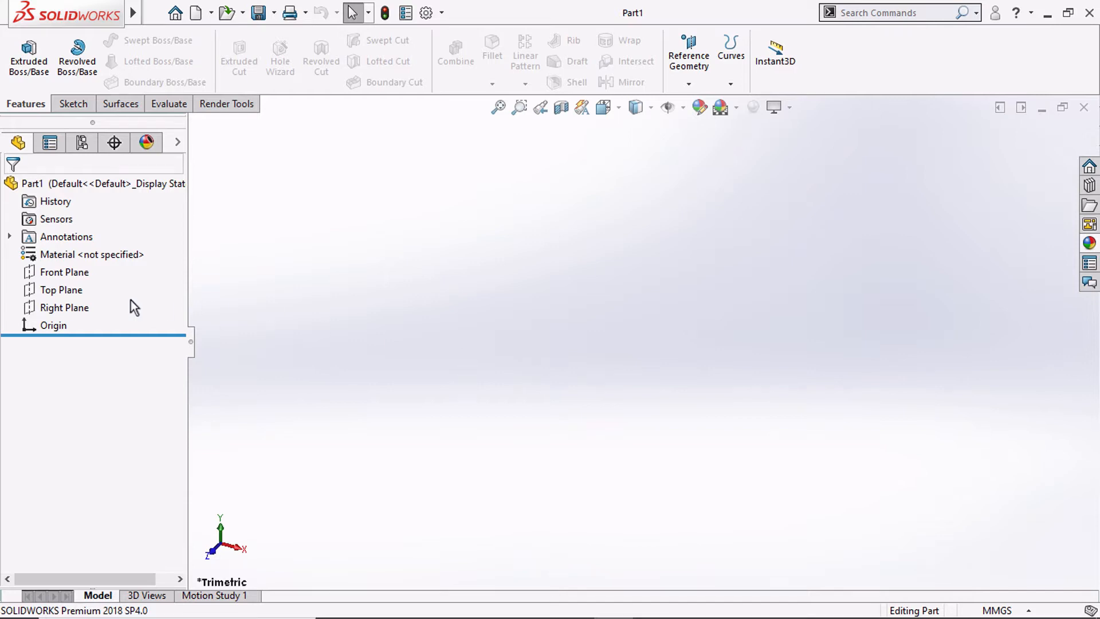
click(54, 308)
click(43, 290)
click(59, 264)
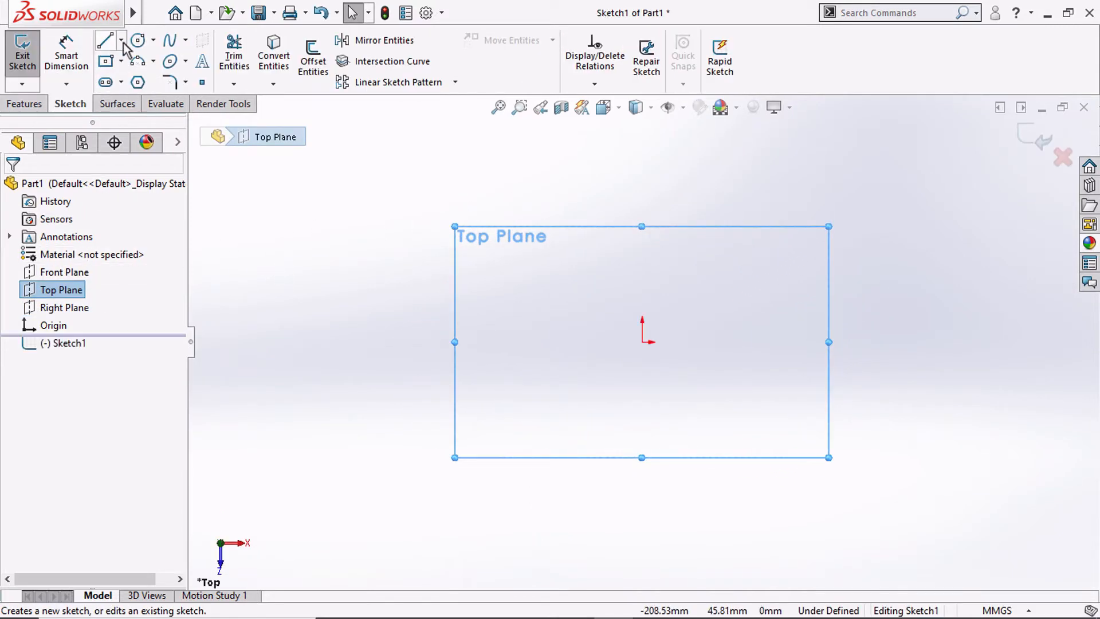
Draw a vertical centerline about 90 mm long upward from the origin.
click(120, 41)
click(143, 81)
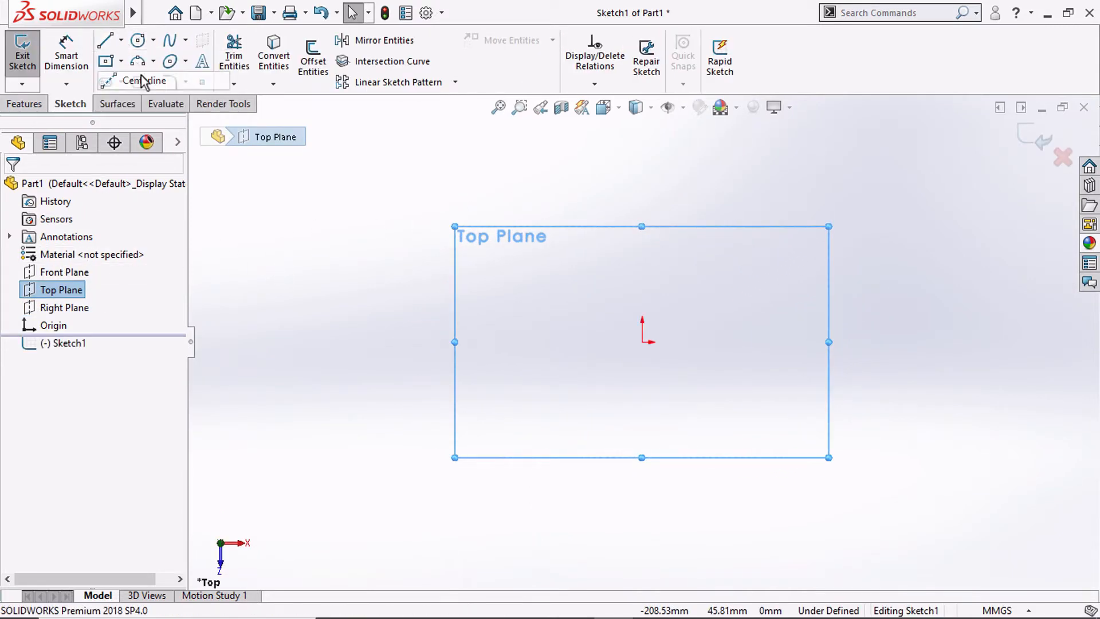
click(642, 341)
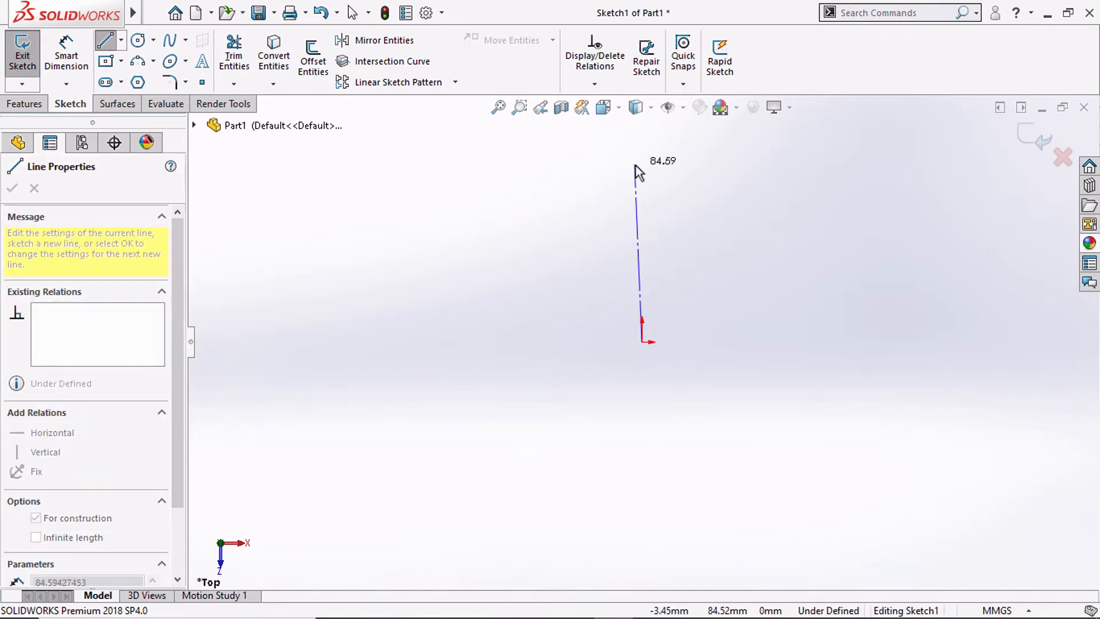
click(641, 154)
key(Escape)
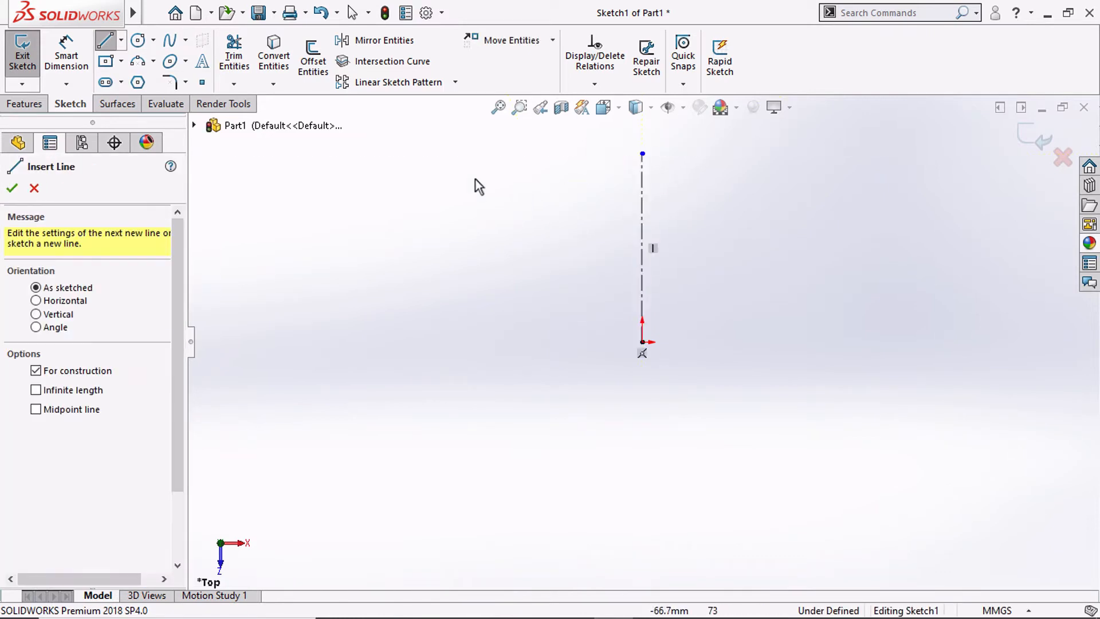
Dimension the vertical centerline's length at 41.7 mm.
click(66, 57)
click(638, 211)
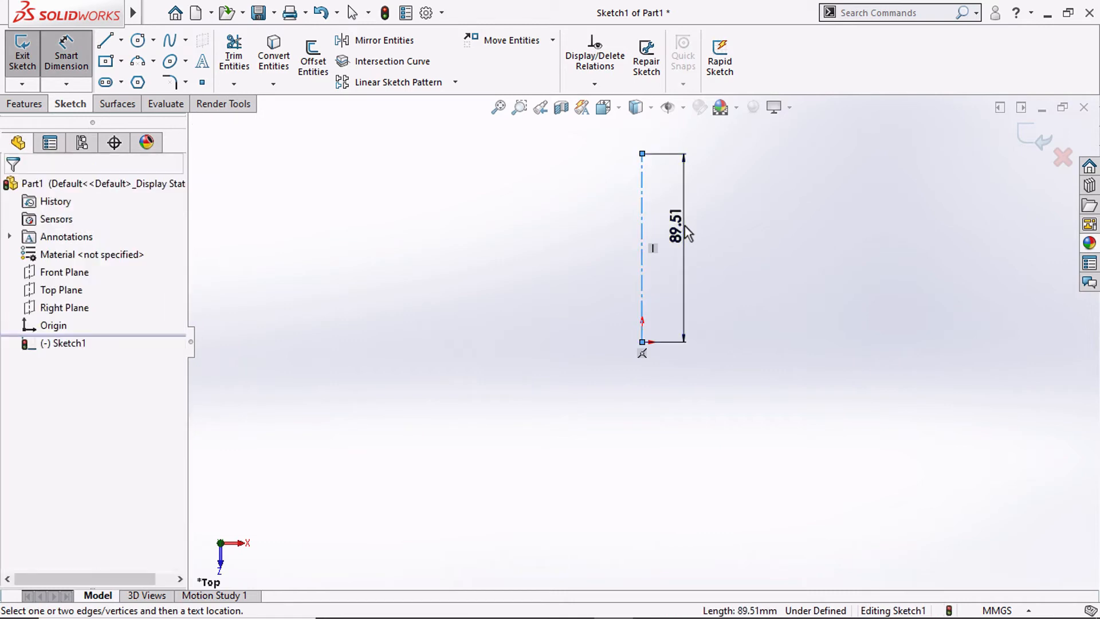
click(687, 221)
text(41.7)
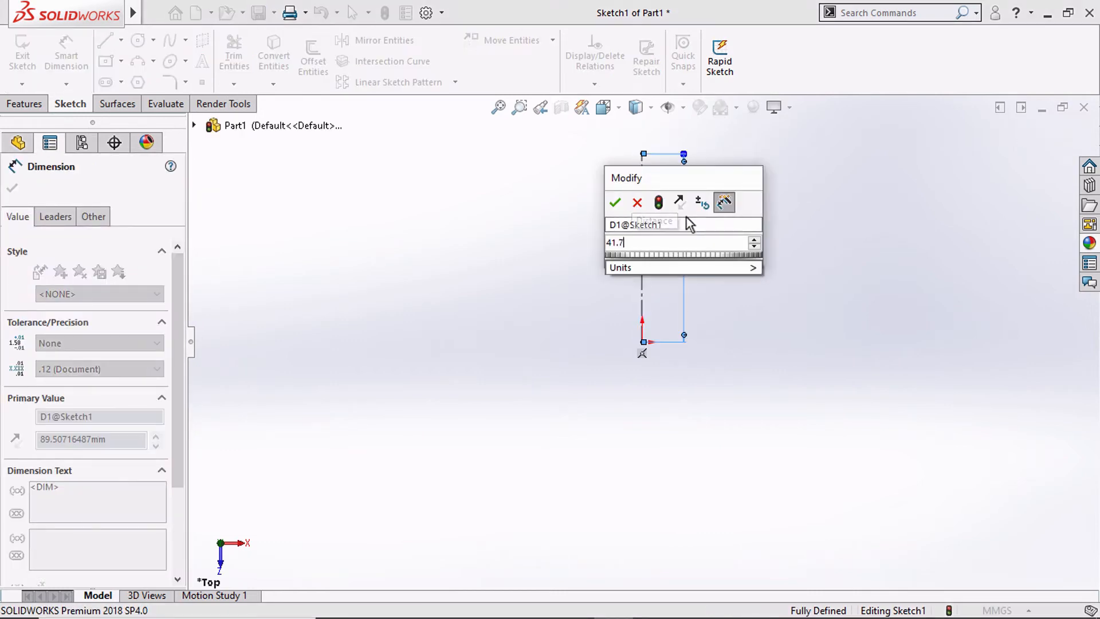
key(Return)
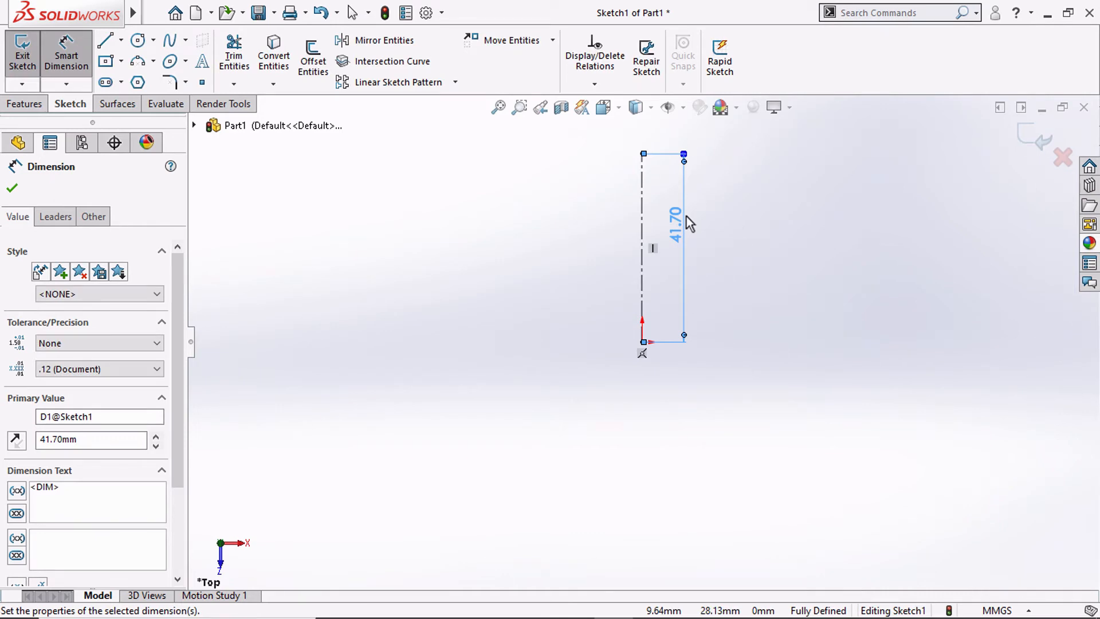
Draw two more vertical centerlines, one on each side of the dimensioned centerline, the left one about 37 mm long.
click(120, 41)
click(132, 80)
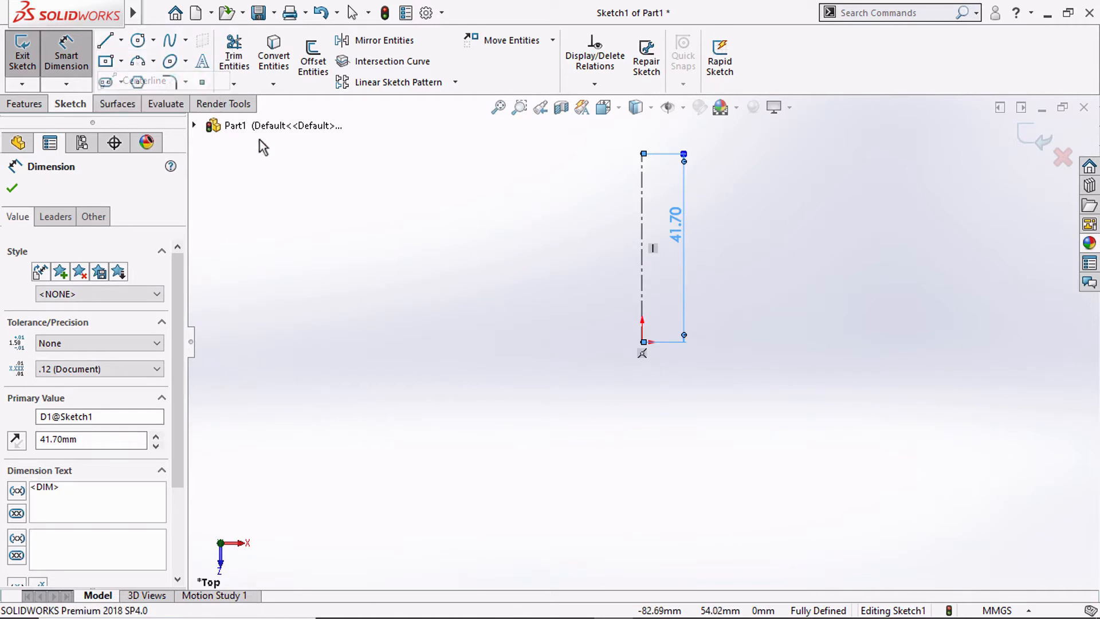
click(588, 165)
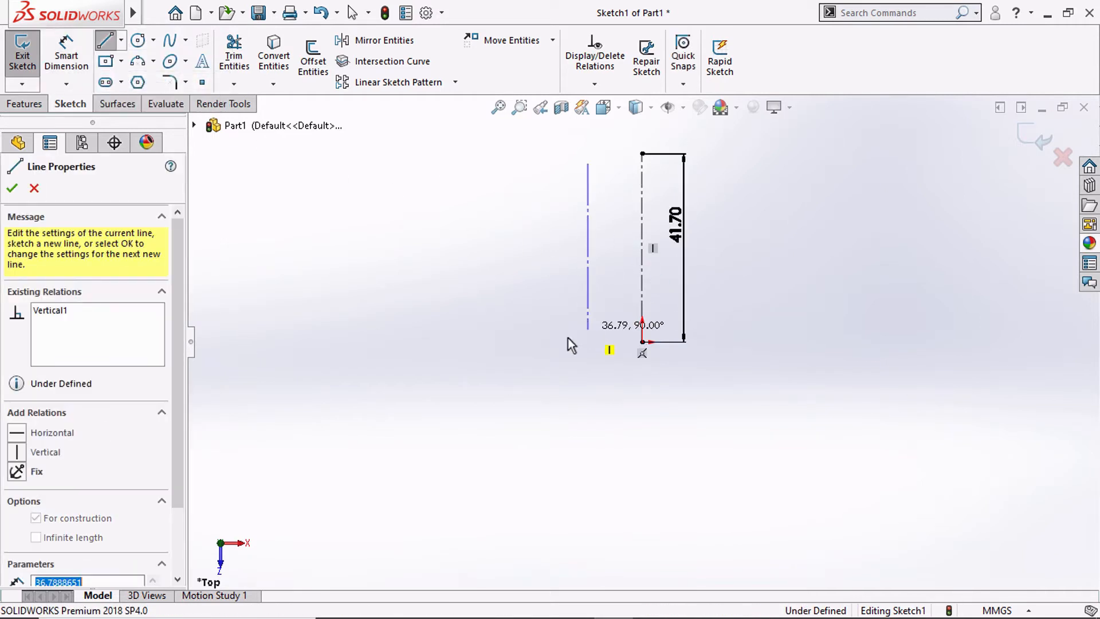
double_click(589, 329)
click(715, 155)
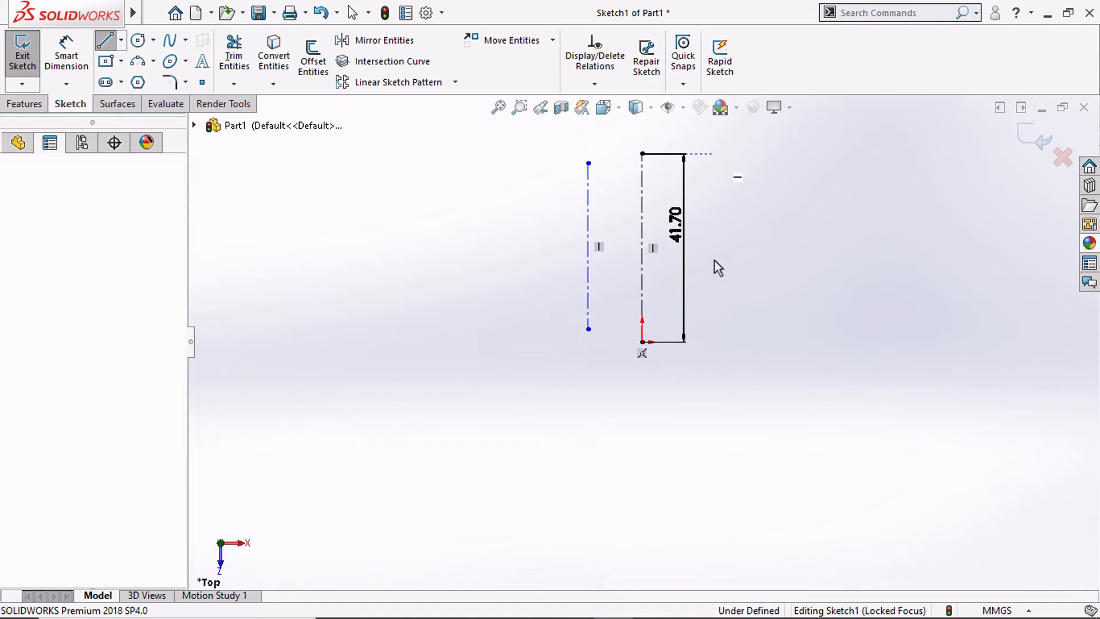
double_click(715, 329)
key(Escape)
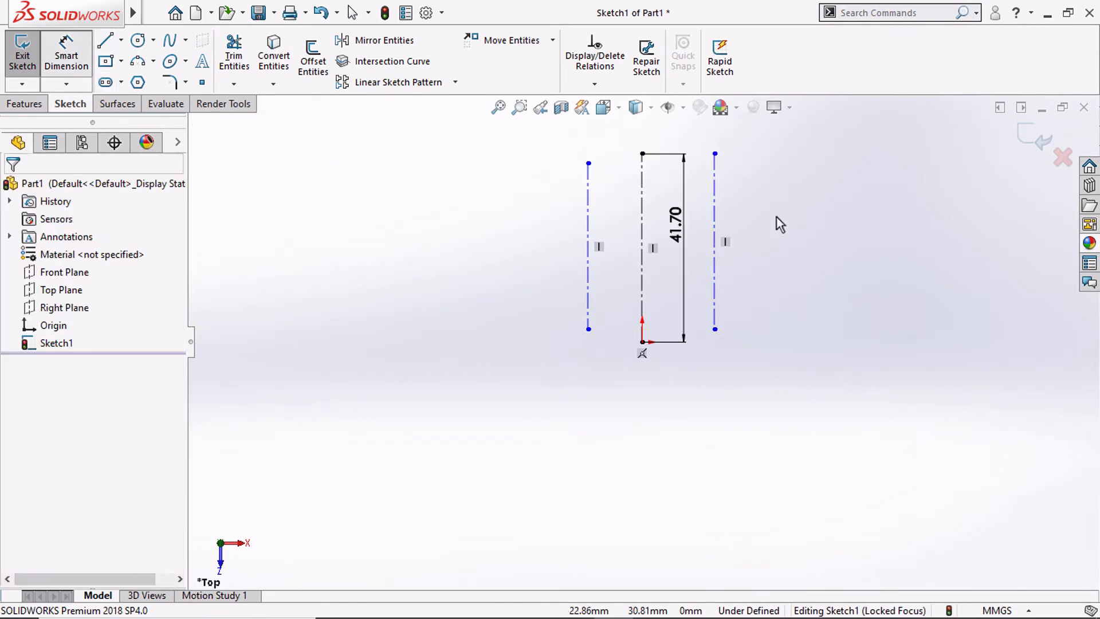
Set the distance between the two outer centerlines to 10 mm and shift the pair so they straddle the middle centerline.
click(712, 271)
click(588, 272)
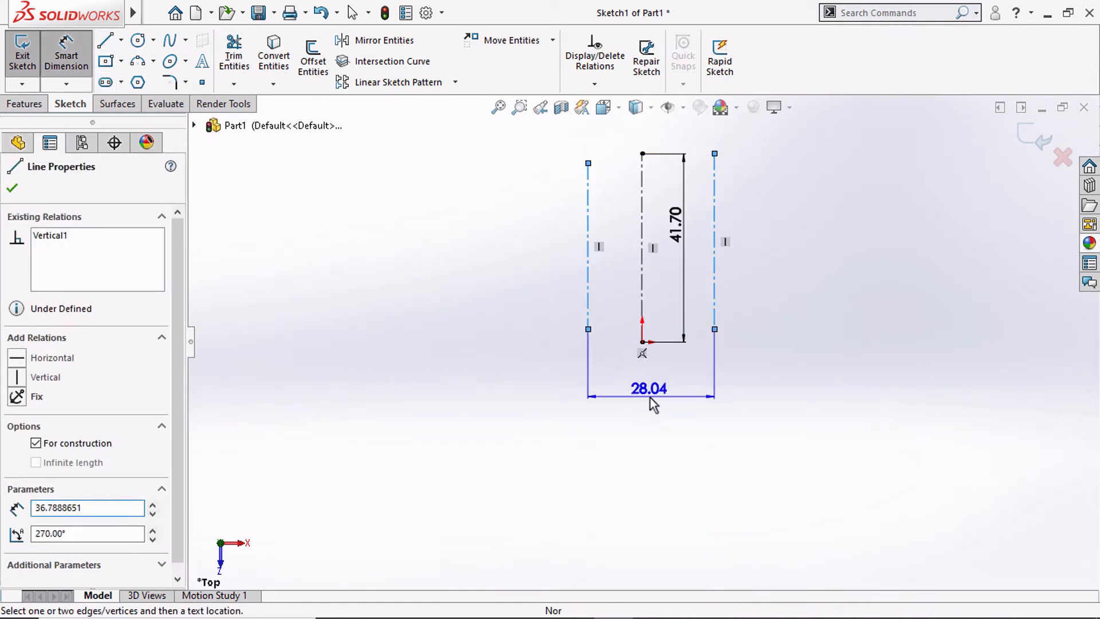
click(651, 398)
text(10)
key(Return)
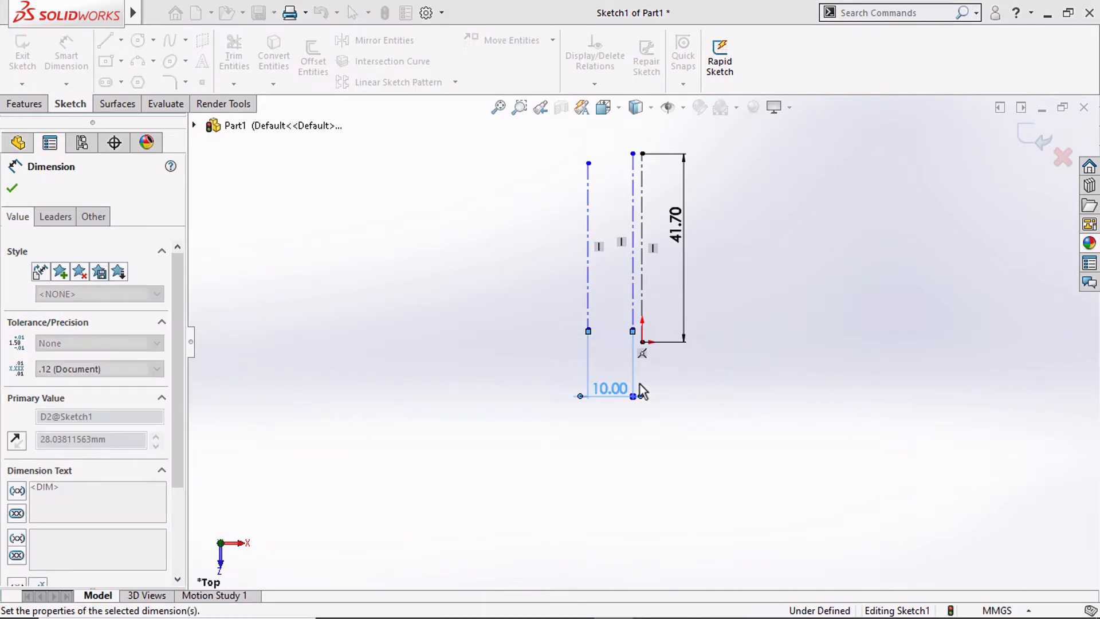
click(12, 188)
scroll(596, 298, down, 2)
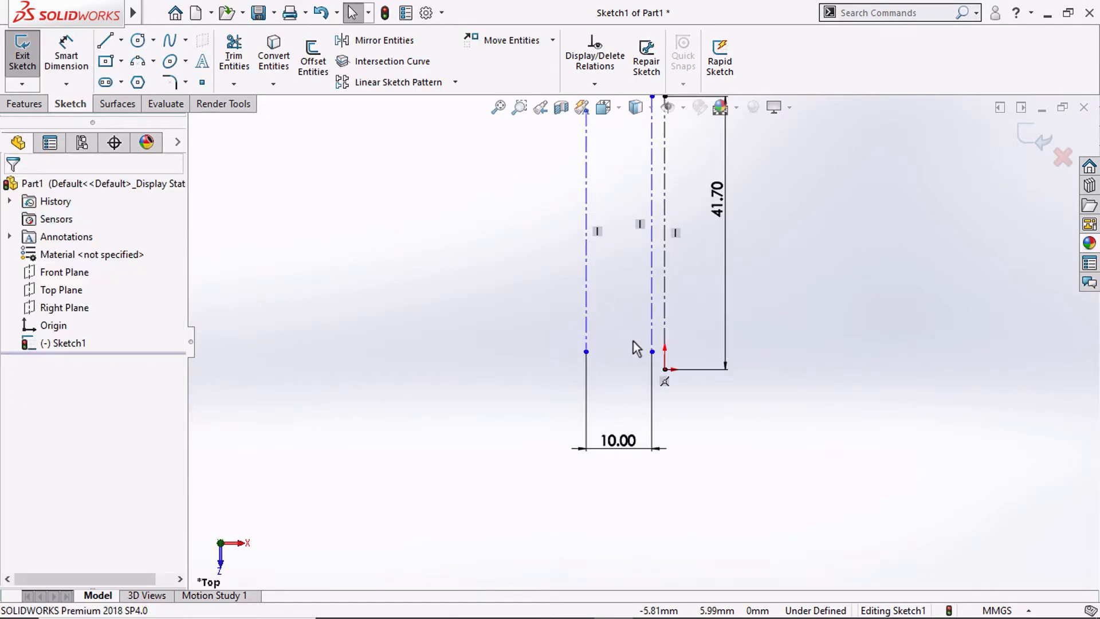
drag(652, 351, 694, 351)
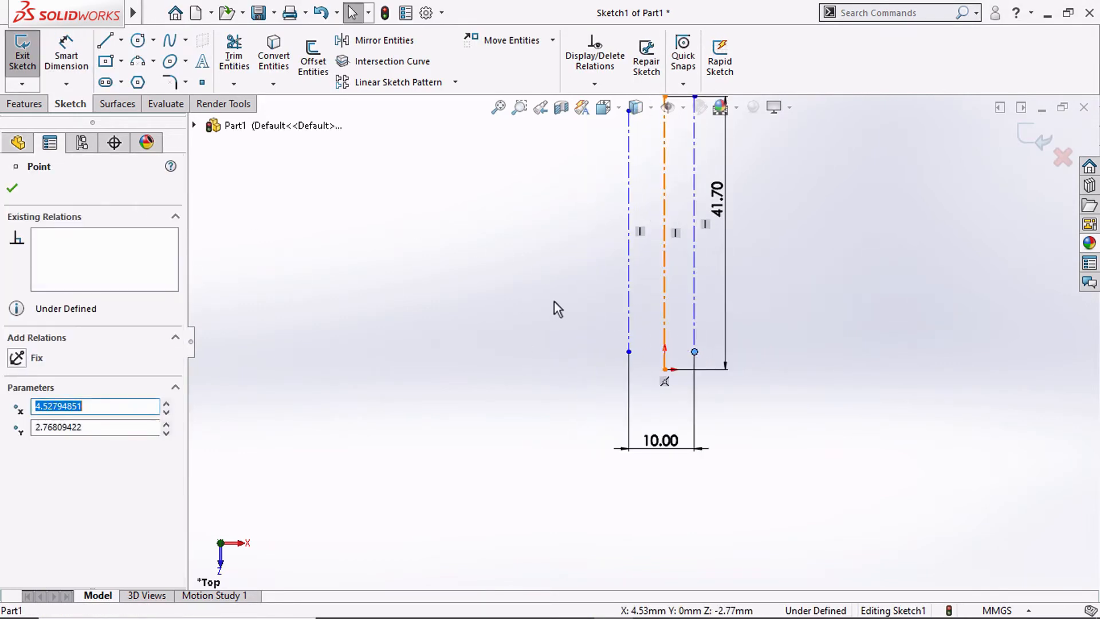
Draw two lines joining the lower endpoints of the outer centerlines to the origin.
click(121, 40)
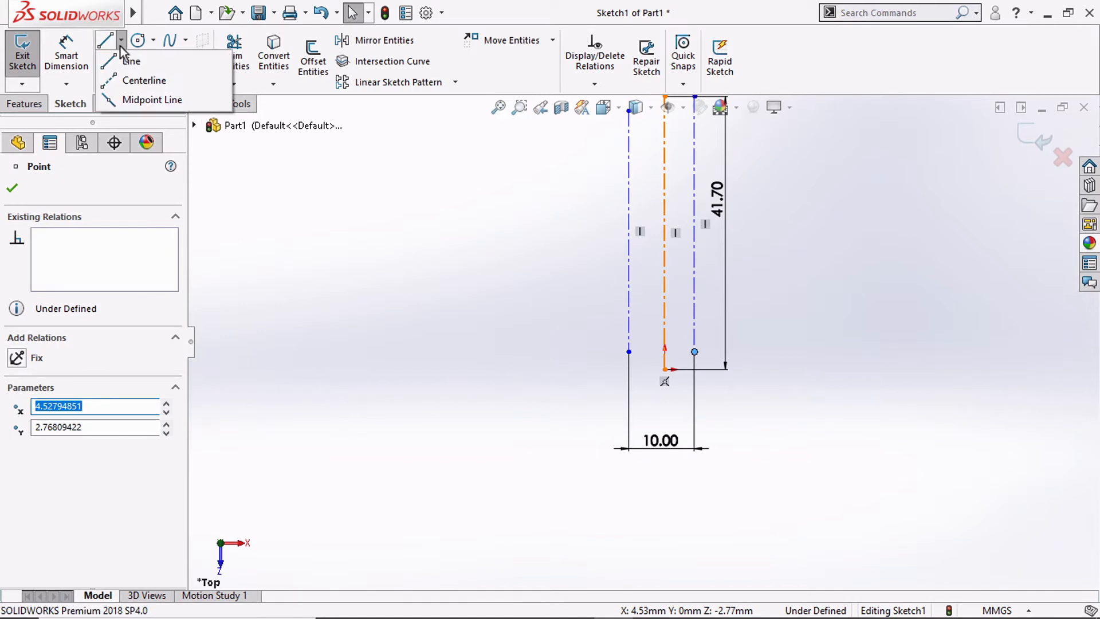
click(138, 80)
click(628, 353)
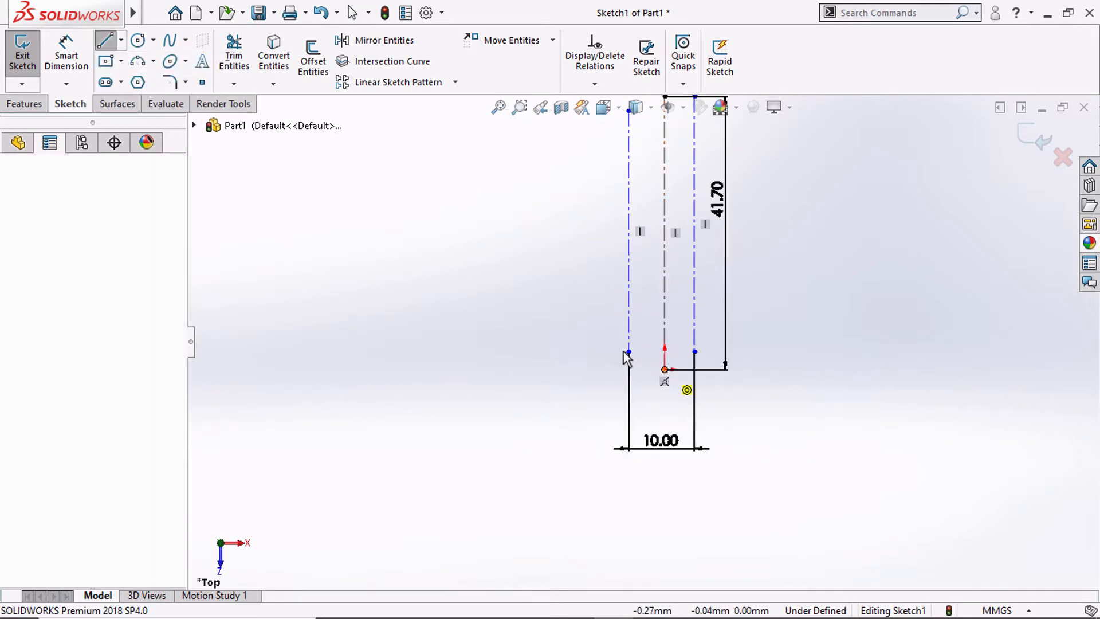
double_click(665, 370)
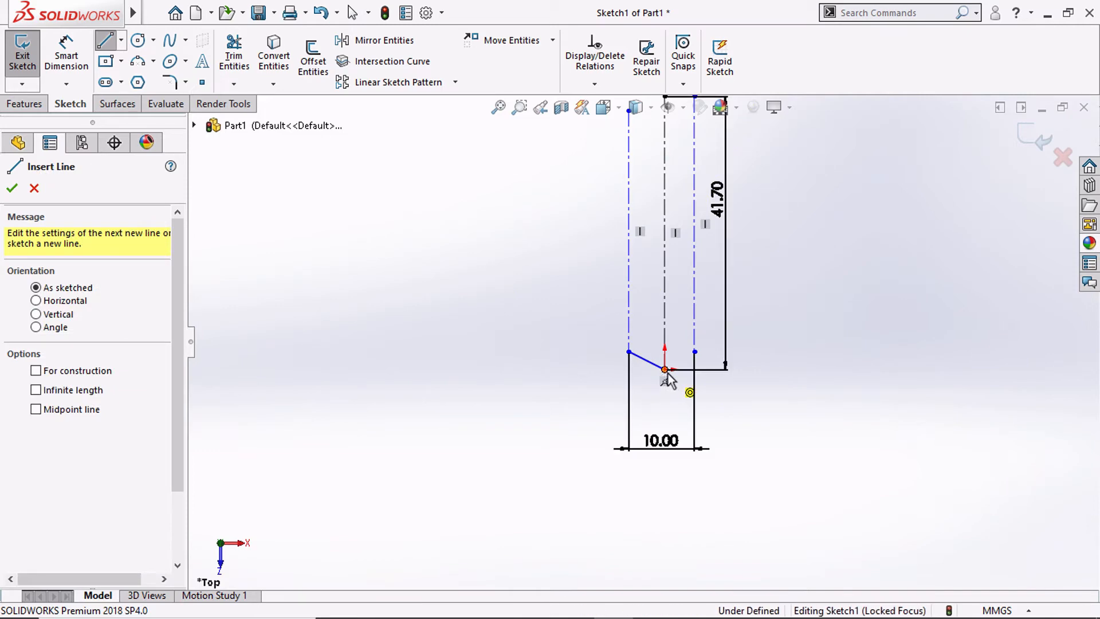
click(666, 371)
click(695, 352)
double_click(757, 352)
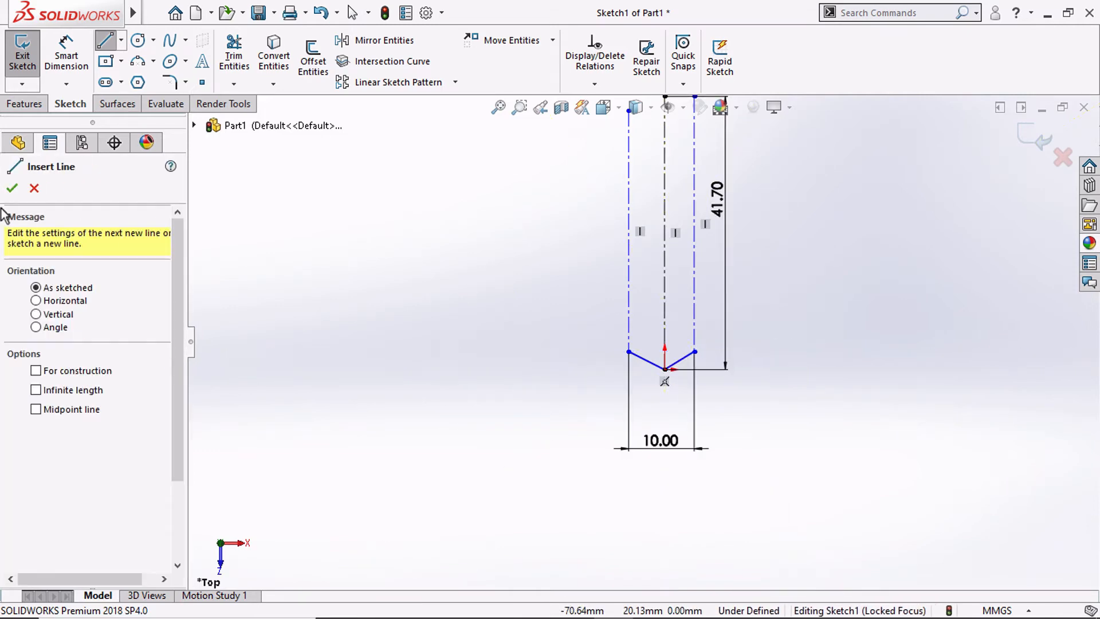
click(33, 188)
Make both short lines meeting at the origin horizontal.
click(642, 359)
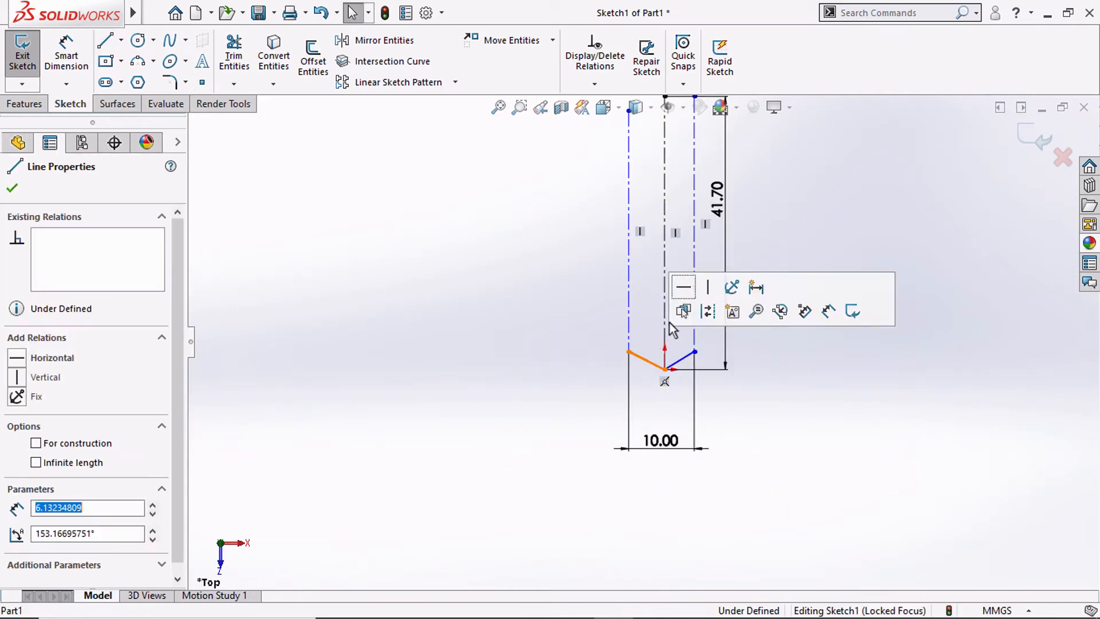
click(683, 287)
click(679, 370)
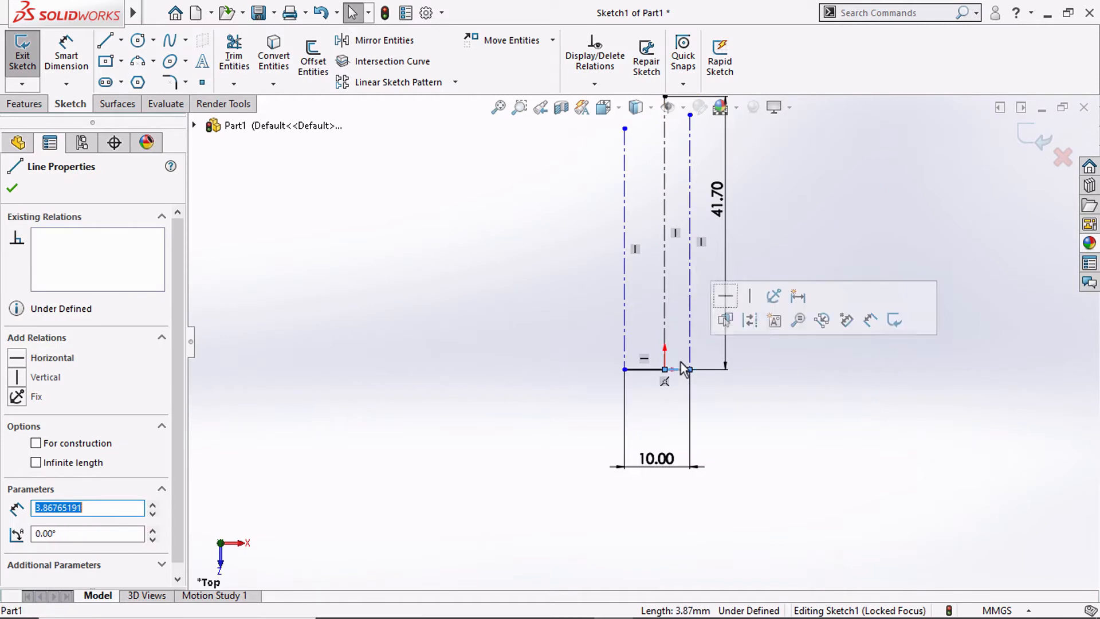
click(723, 298)
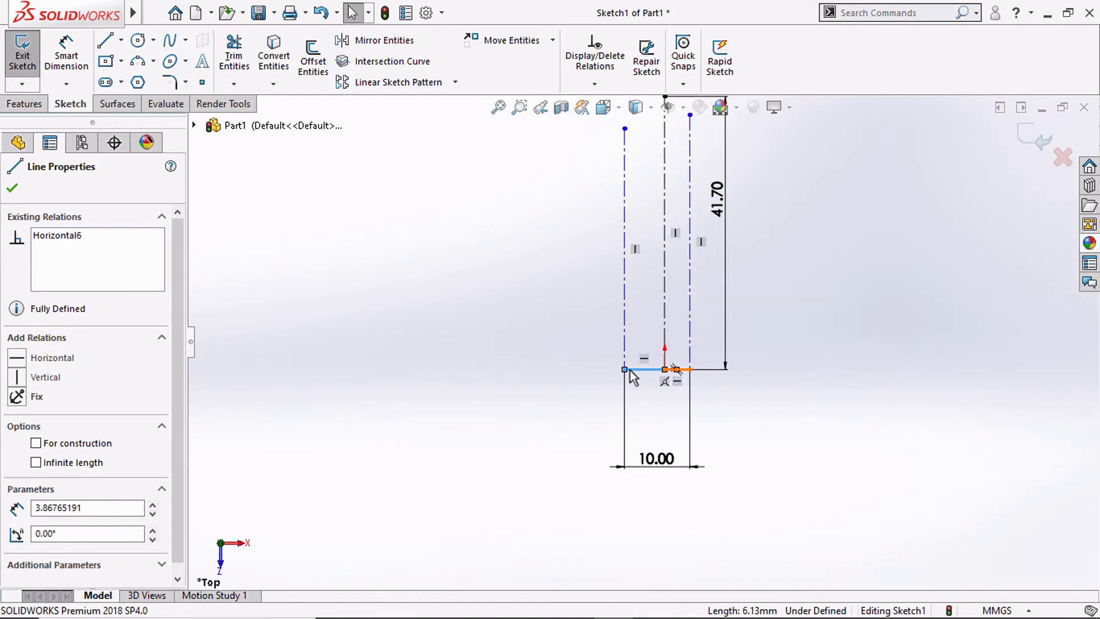
Apply an Equal relation to the two horizontal base lines so the outer centerlines are centred on the origin.
ctrl+click(630, 370)
click(369, 395)
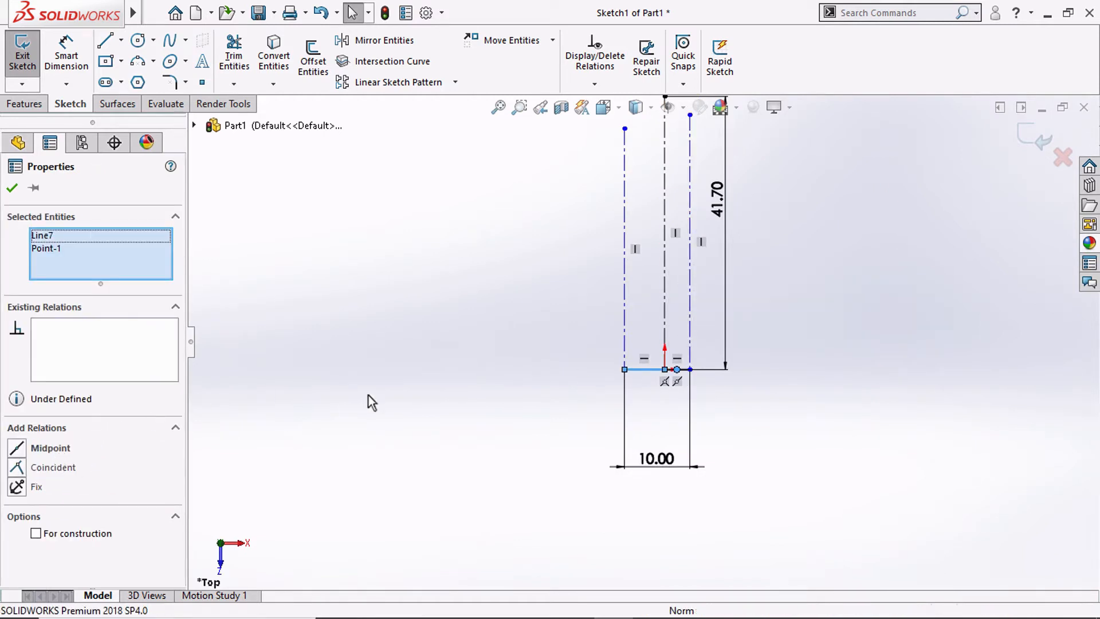
click(684, 374)
ctrl+click(642, 370)
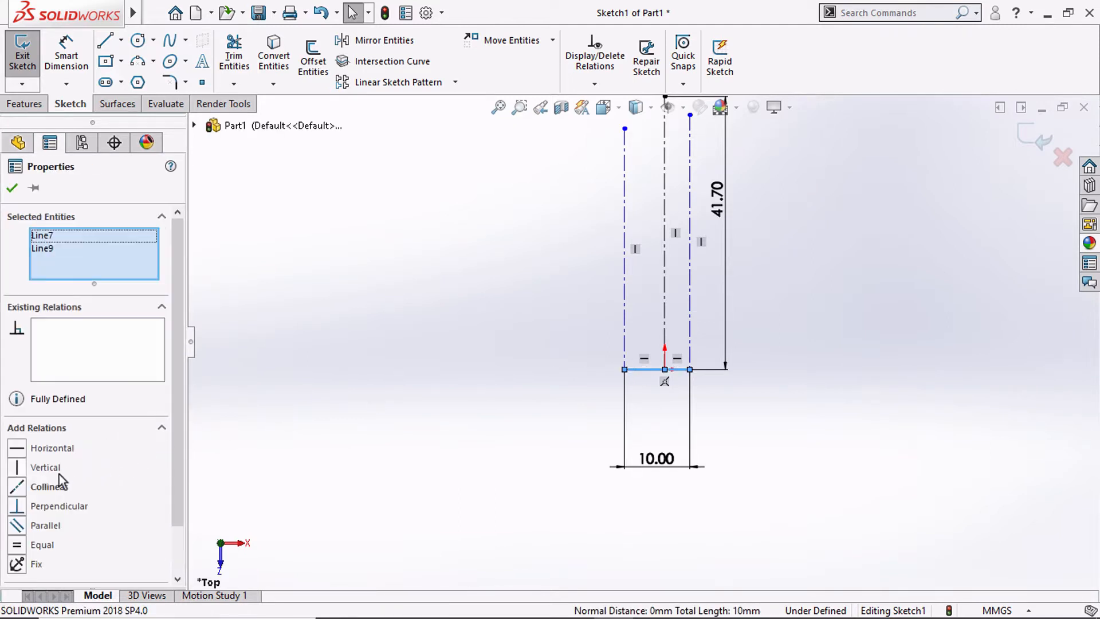
click(40, 544)
click(423, 388)
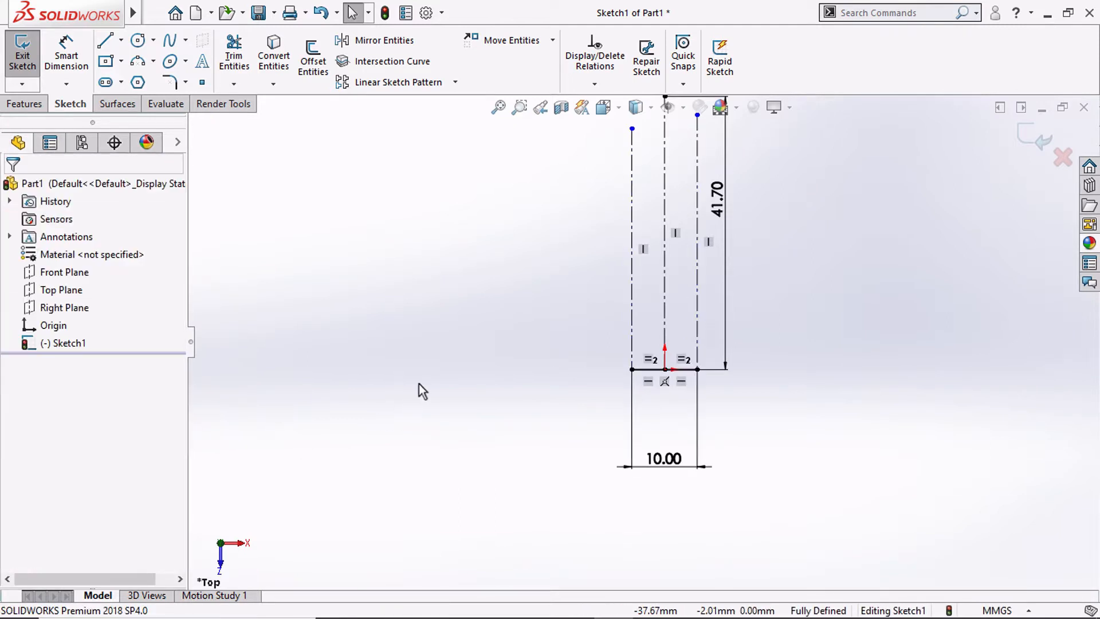
Bring the upper endpoints of both outer centerlines level with the top of the middle centerline.
key(f)
drag(621, 207, 677, 180)
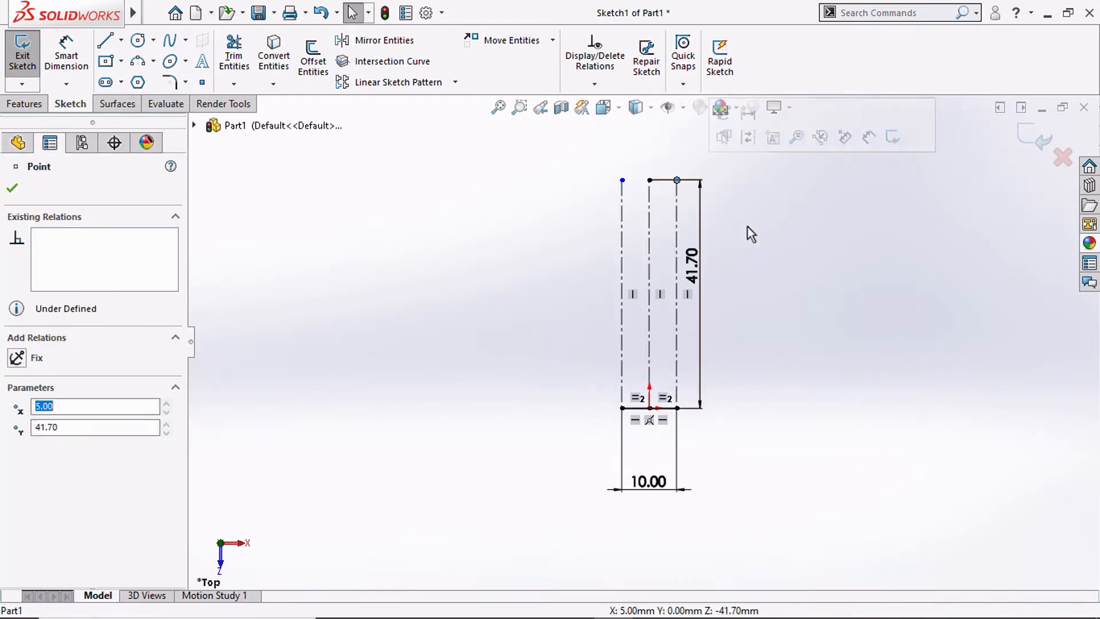
click(749, 226)
Convert the two short horizontal base lines meeting at the origin into construction lines.
click(661, 408)
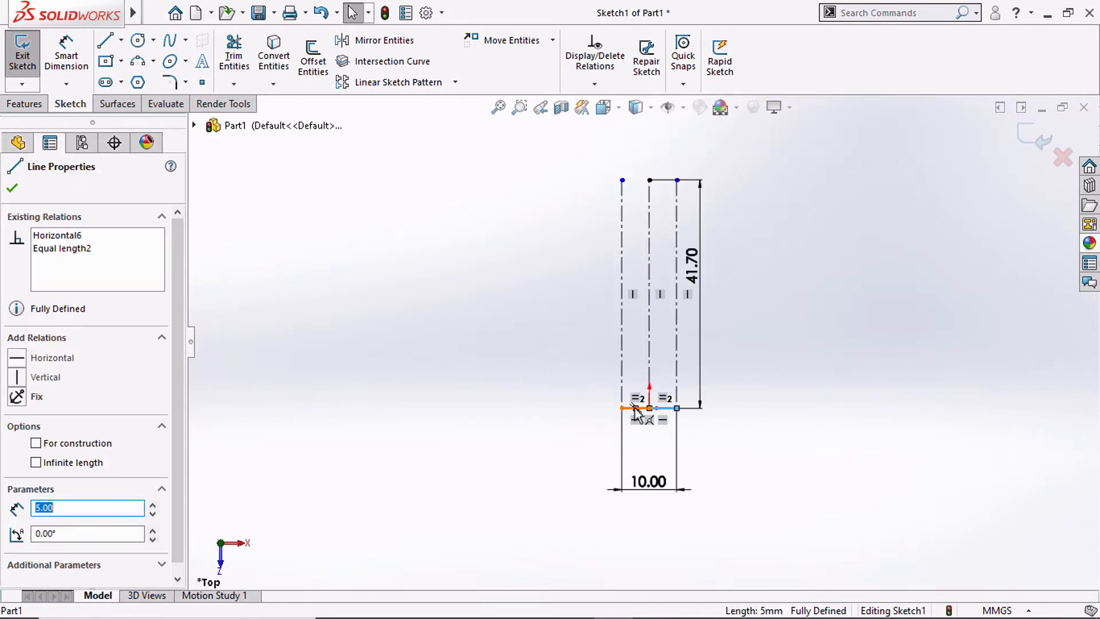
click(633, 408)
ctrl+click(623, 408)
click(558, 412)
scroll(631, 418, down, 4)
scroll(636, 416, down, 2)
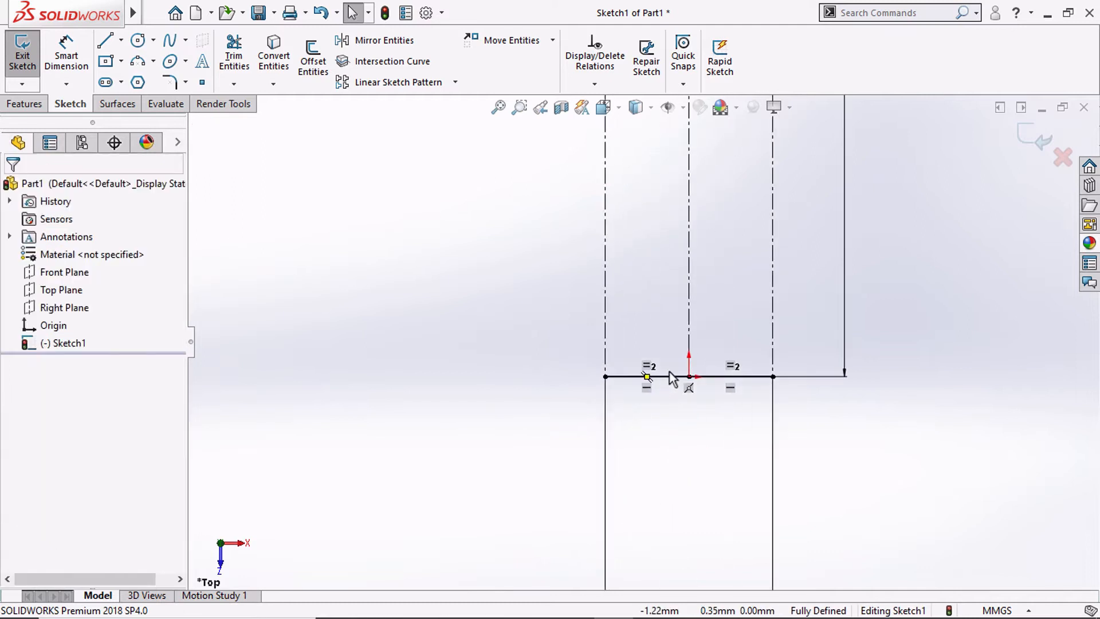
click(676, 377)
ctrl+click(756, 378)
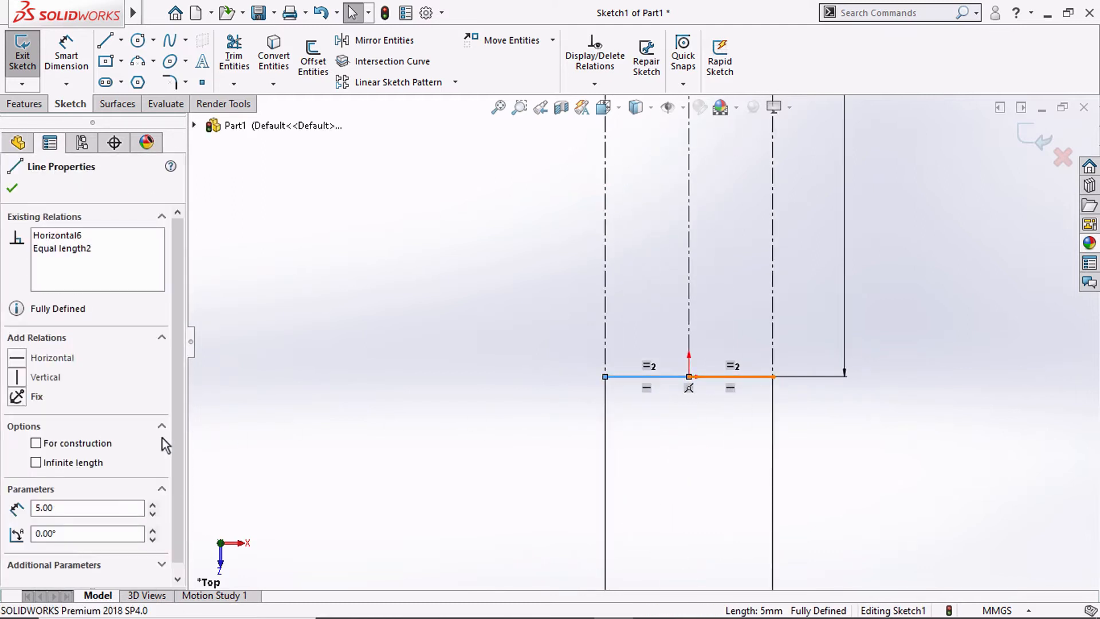
scroll(123, 503, down, 3)
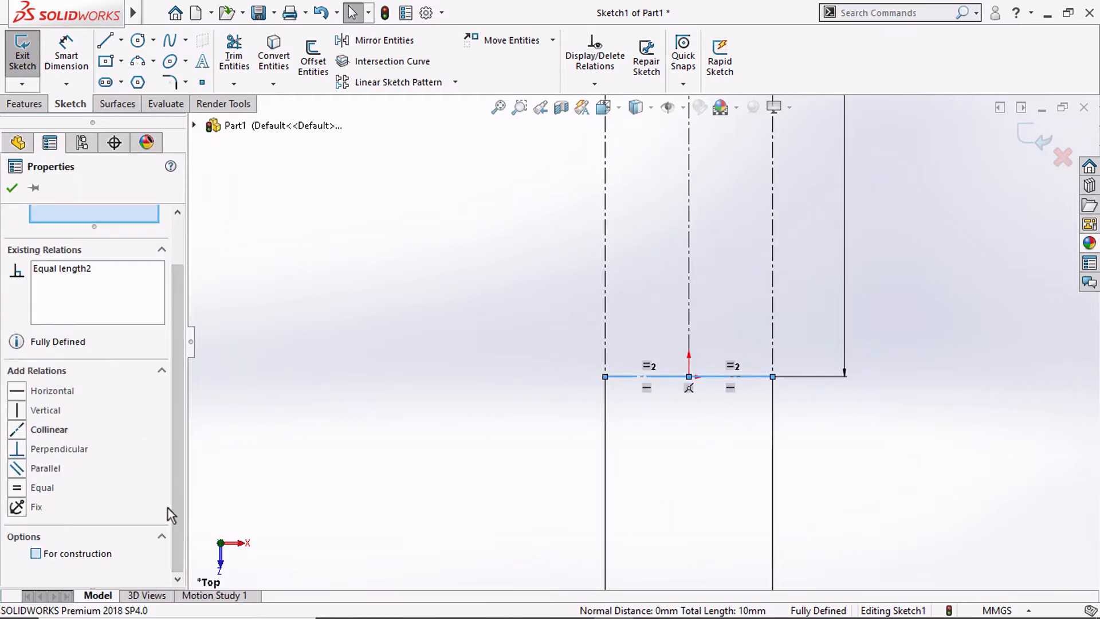
click(516, 345)
Move the 10 mm width dimension closer below the base lines and finish the sketch.
scroll(531, 291, up, 4)
scroll(535, 291, up, 2)
scroll(686, 212, down, 3)
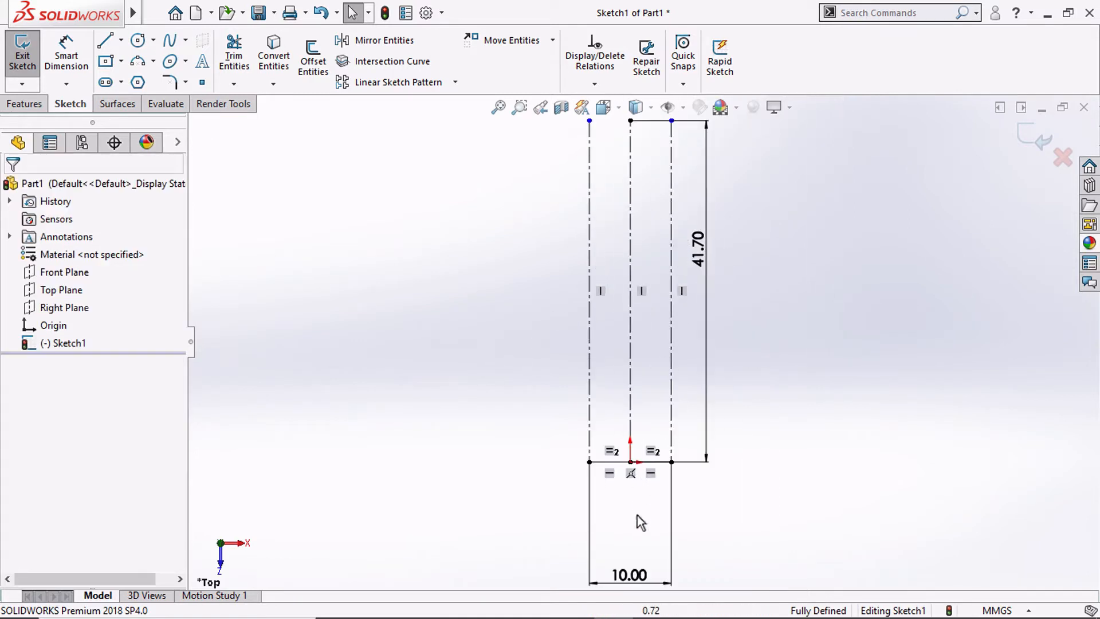
drag(635, 577, 636, 511)
scroll(865, 185, up, 1)
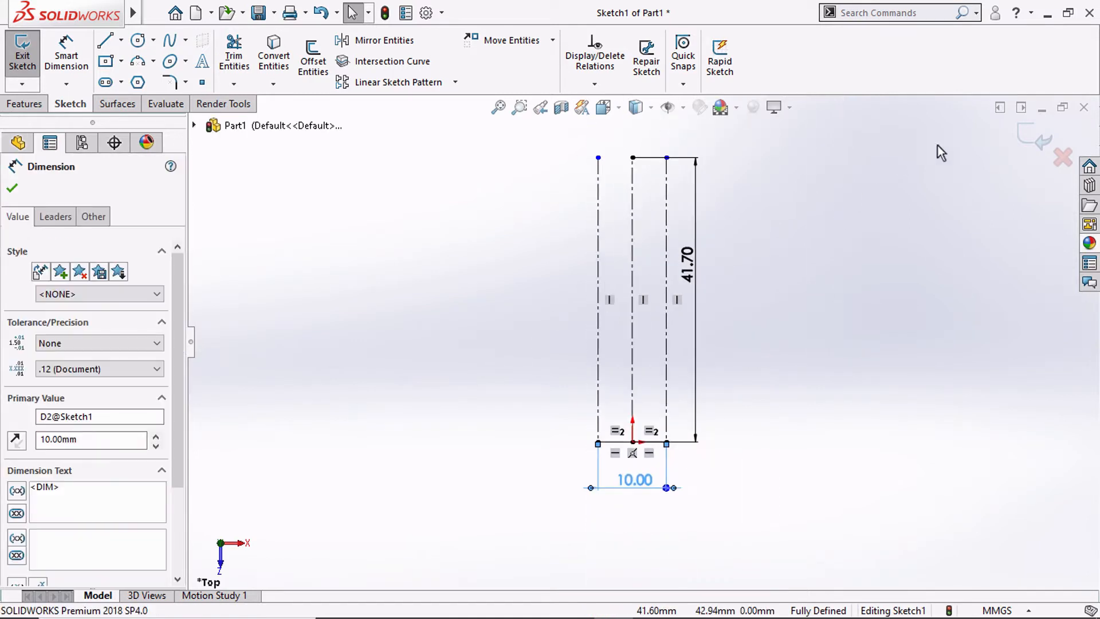
click(1013, 128)
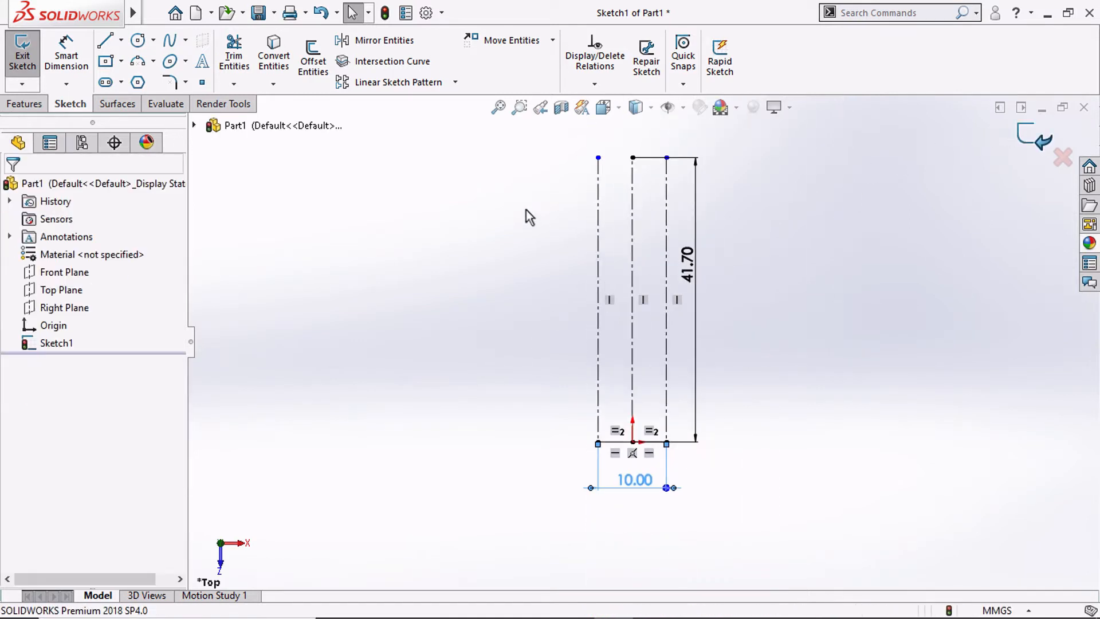
click(422, 254)
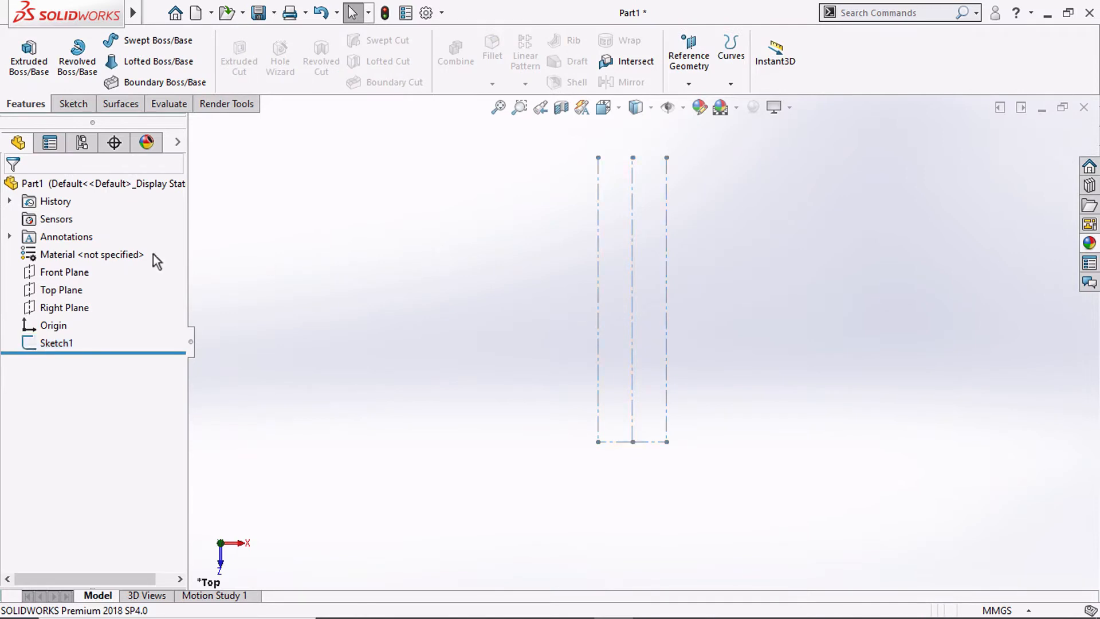
Start a new sketch on the Top Plane and draw a line joining the lower endpoints of the two outer centerlines.
click(60, 291)
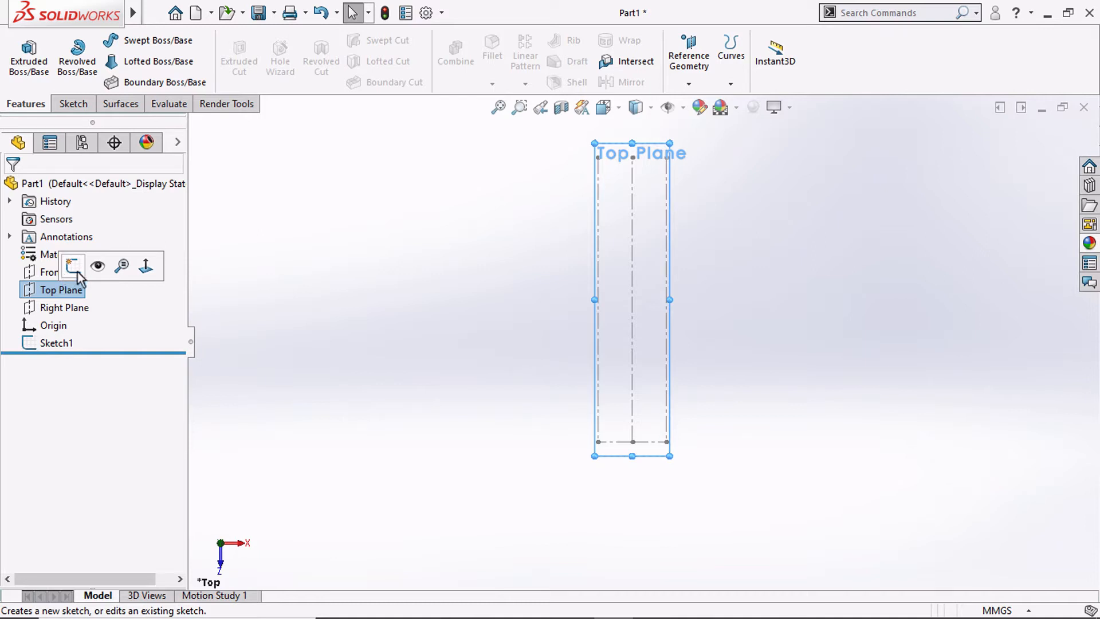
click(67, 271)
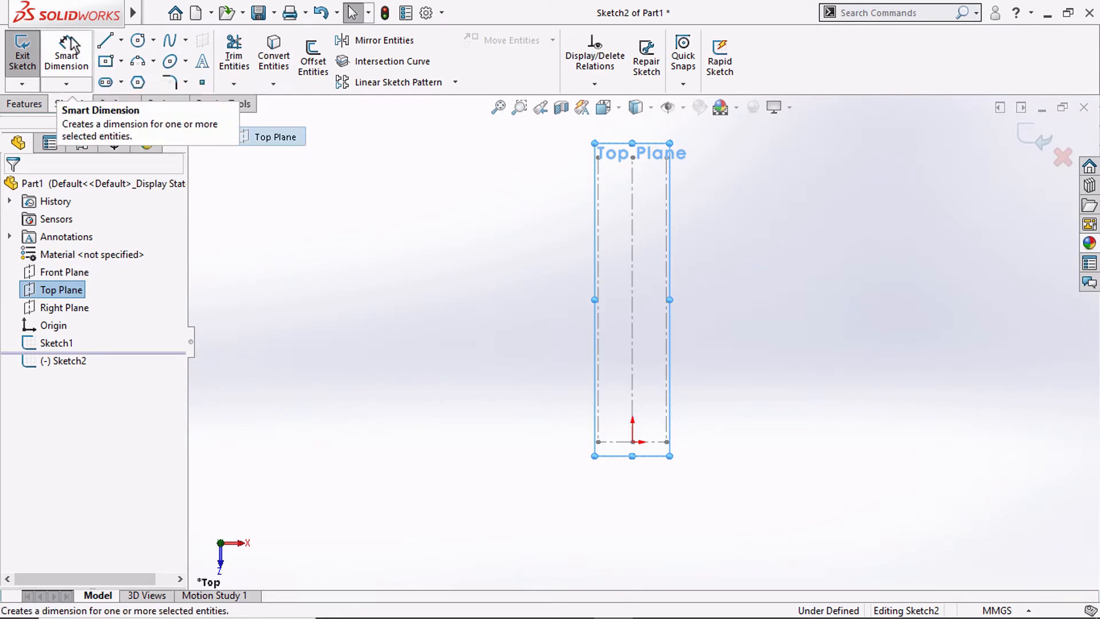
click(105, 40)
click(598, 442)
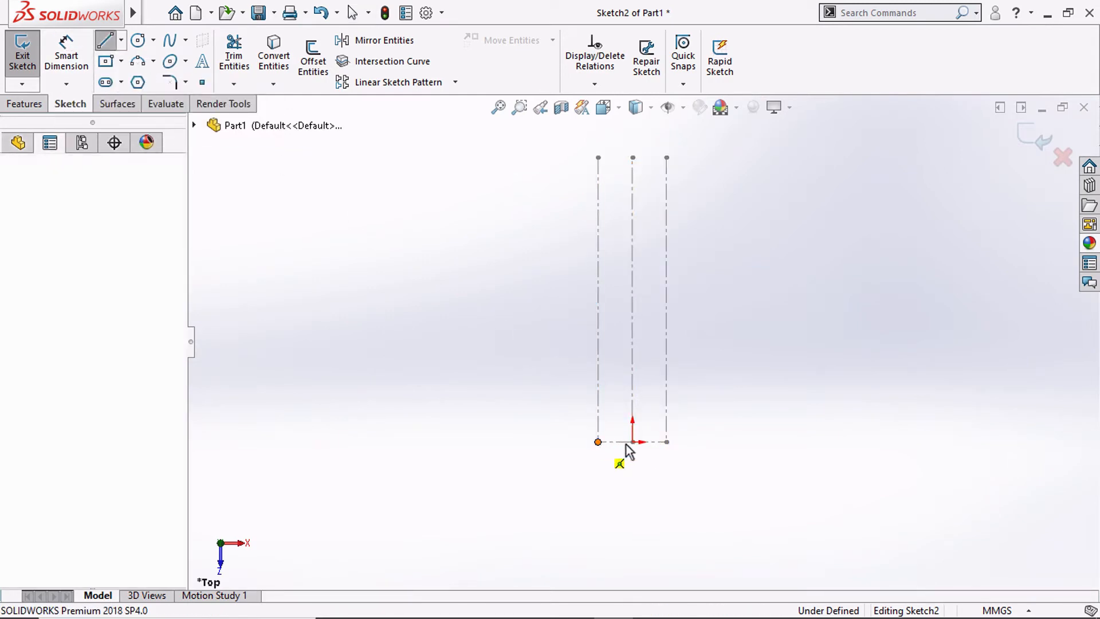
click(666, 442)
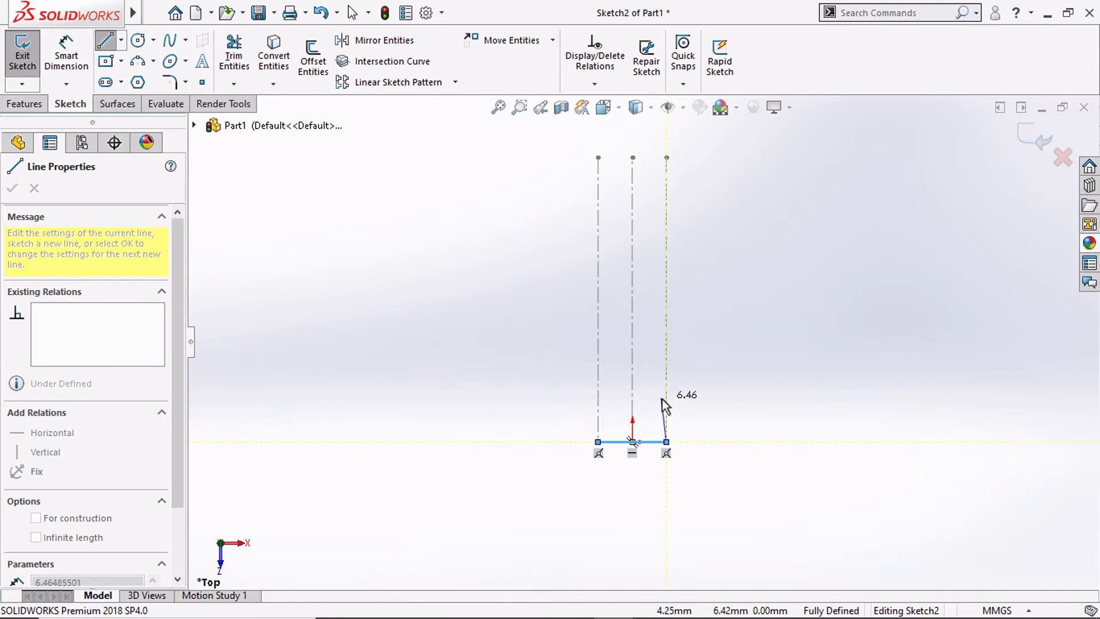
key(Escape)
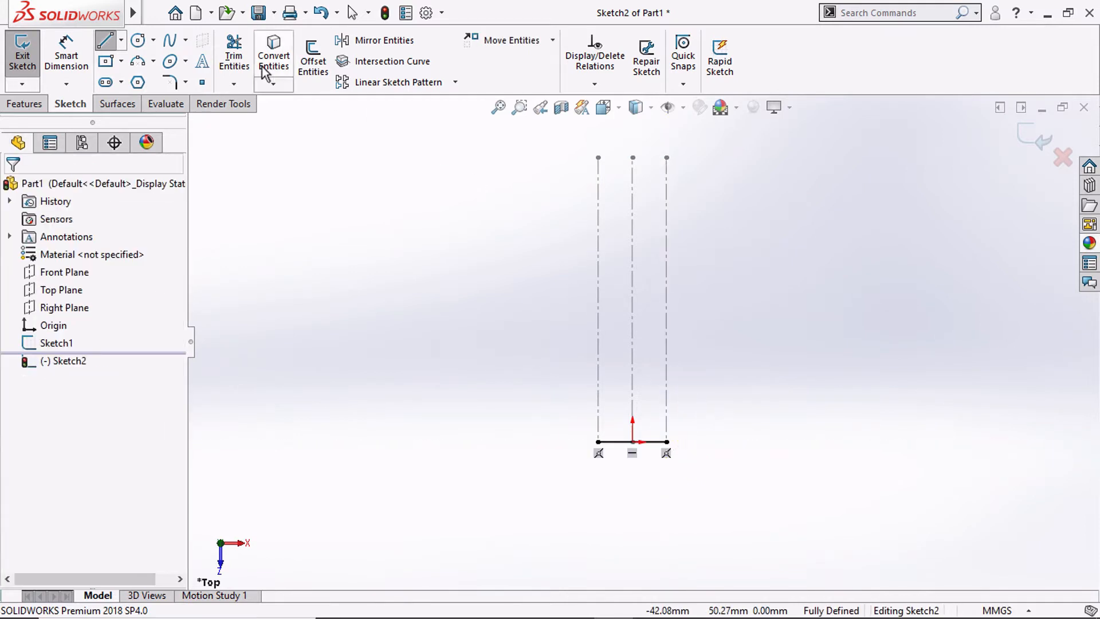
Draw two three-point arcs rising from the base line's ends and curving inward to either side of the middle centerline near its upper end.
click(138, 61)
click(666, 441)
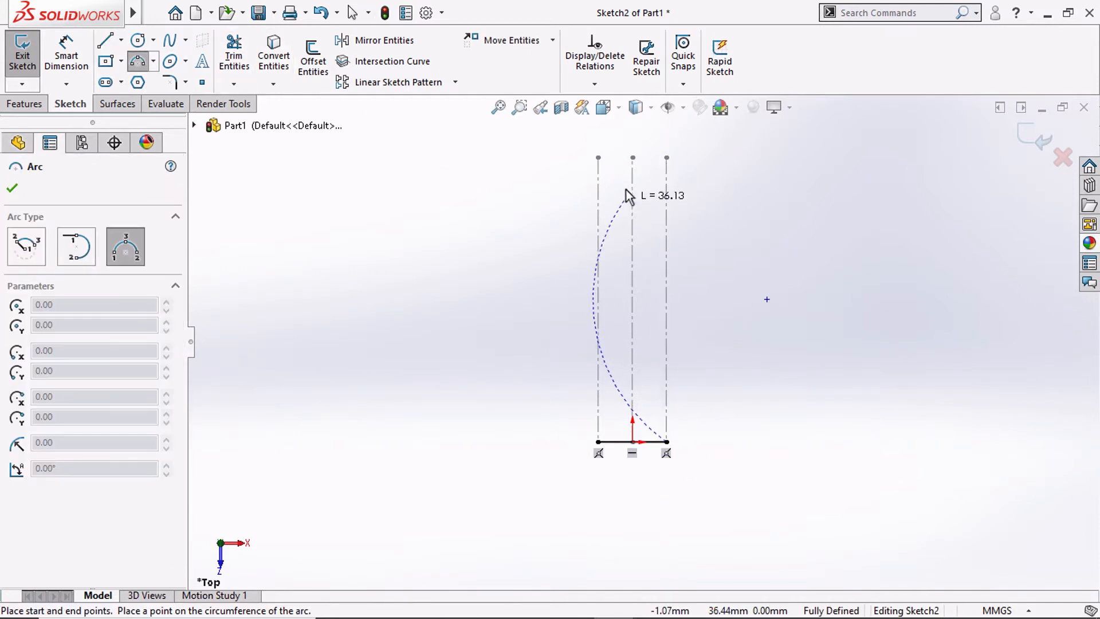
click(645, 166)
click(662, 302)
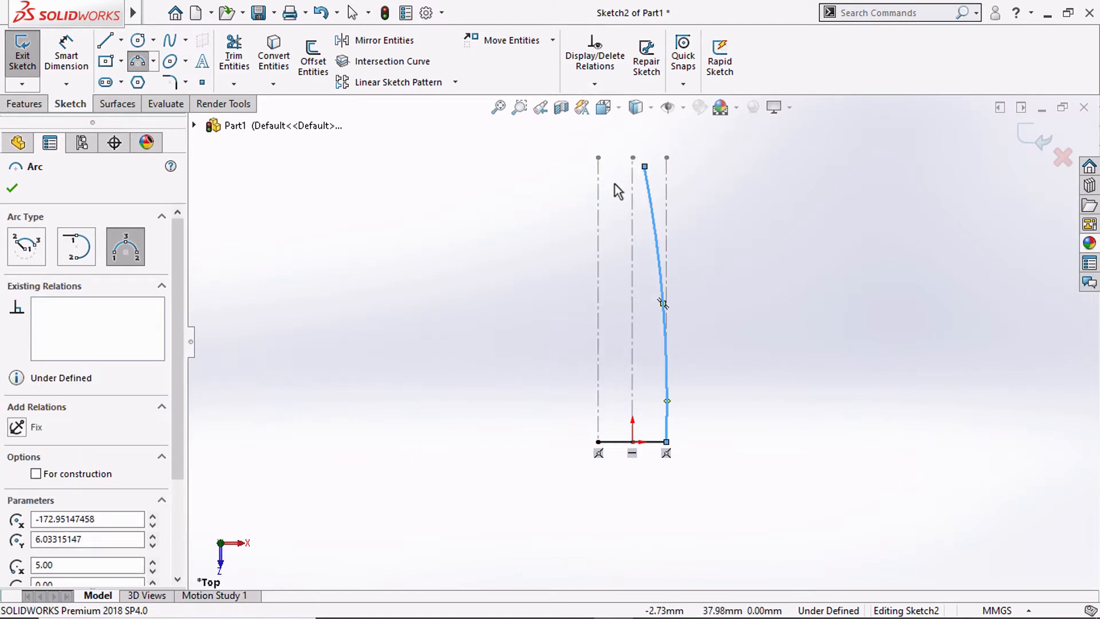
click(598, 441)
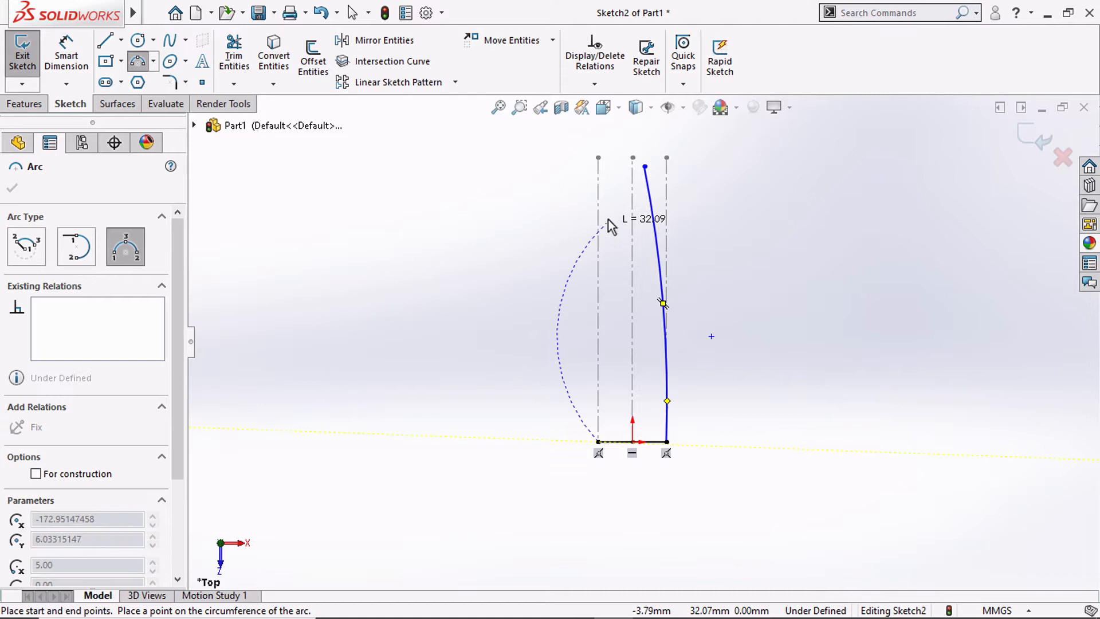
click(614, 166)
click(600, 263)
key(Escape)
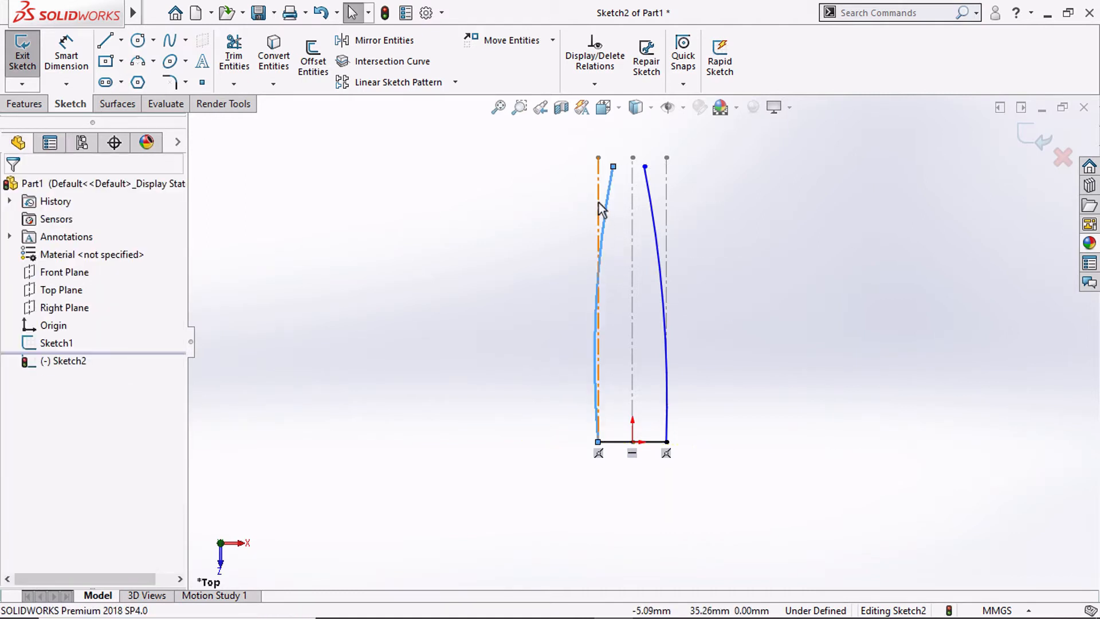
Make each side arc tangent to its adjacent outer centerline.
ctrl+click(599, 203)
click(40, 448)
click(369, 285)
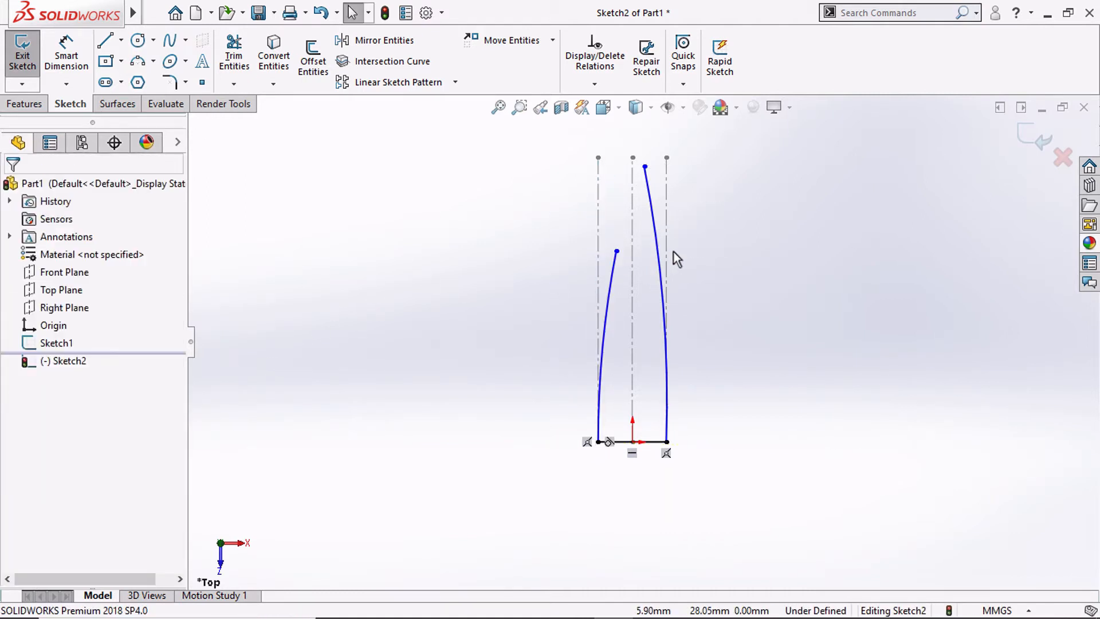
click(659, 237)
ctrl+click(665, 225)
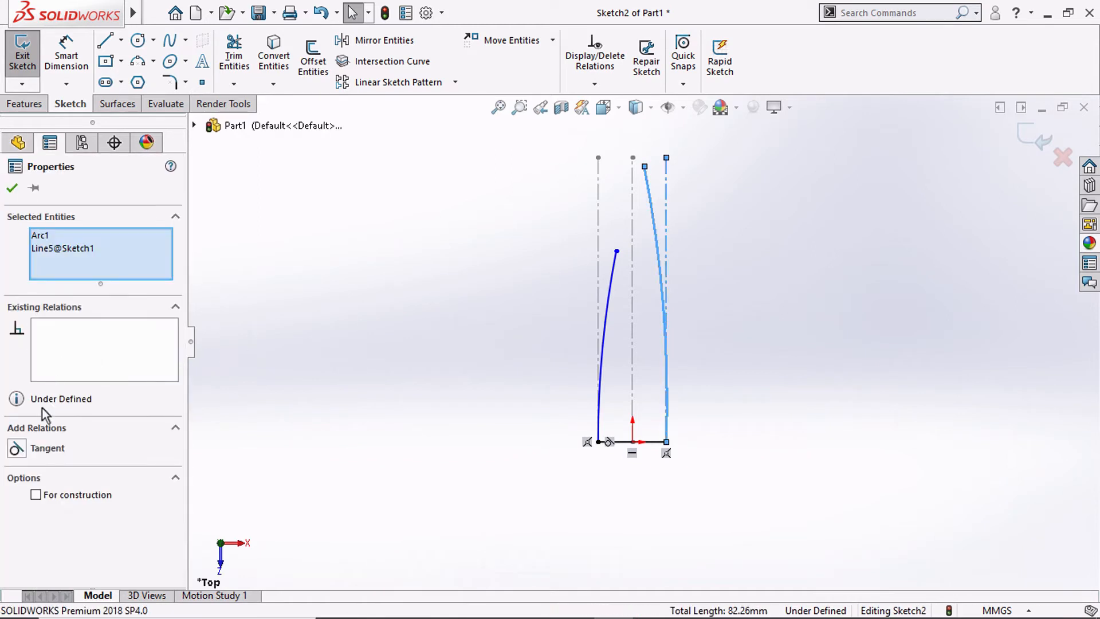
click(46, 450)
key(Escape)
Draw a 180° three-point arc of about 1.76 mm radius across the middle centerline, just below its upper endpoint.
click(137, 61)
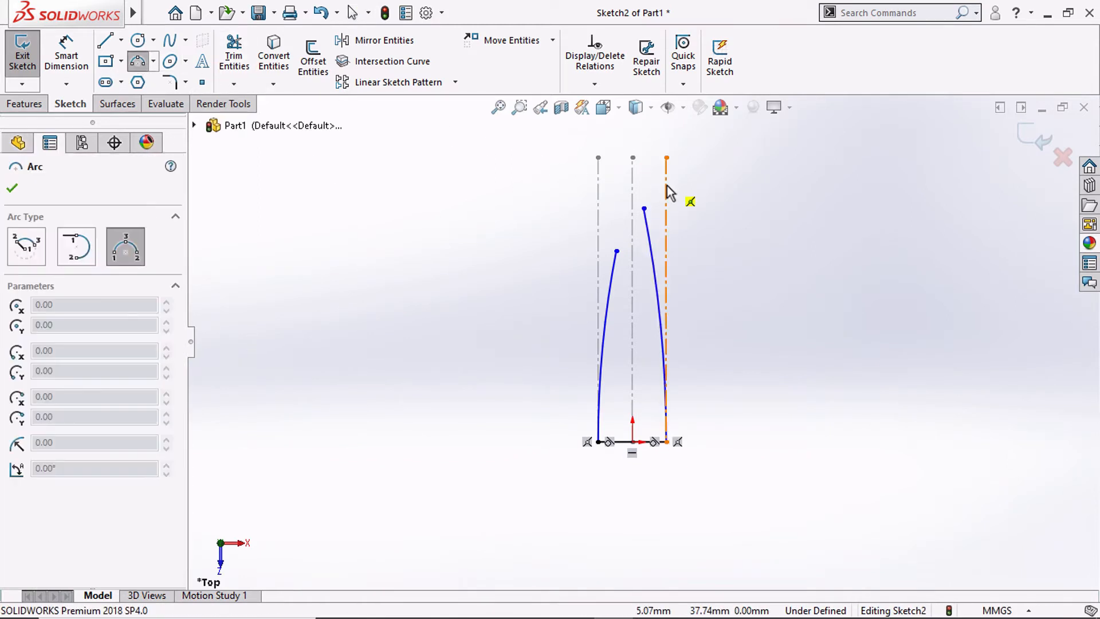
scroll(659, 183, down, 4)
click(575, 210)
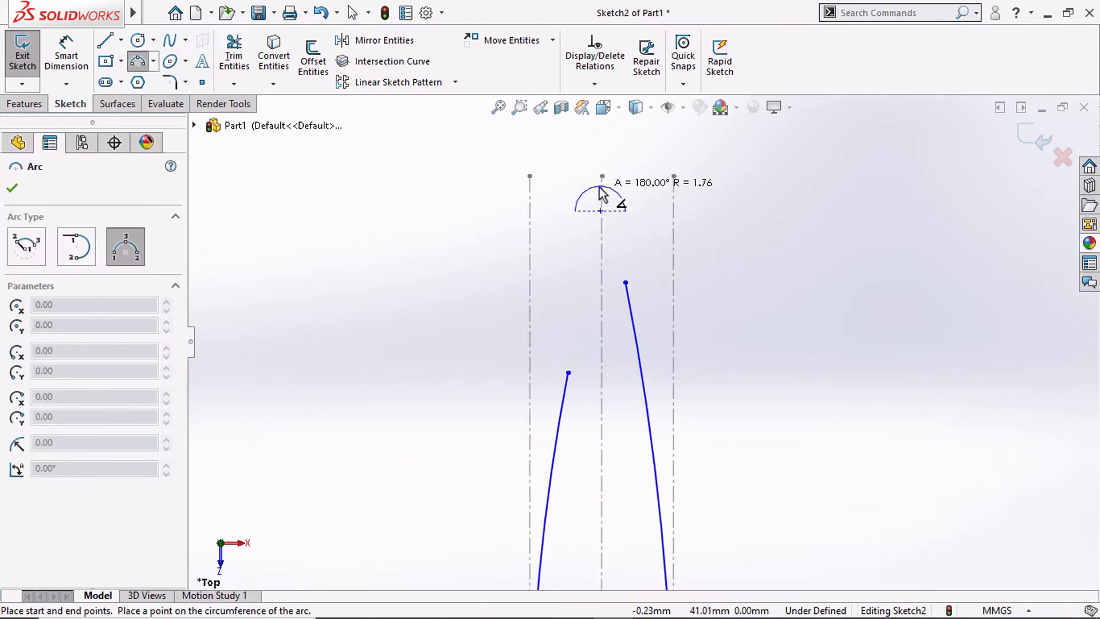
click(601, 185)
key(Escape)
Apply Coincident and Midpoint relations between the top arc and the middle centerline's upper endpoint, and make the arc's center coincident with that centerline.
ctrl+click(601, 177)
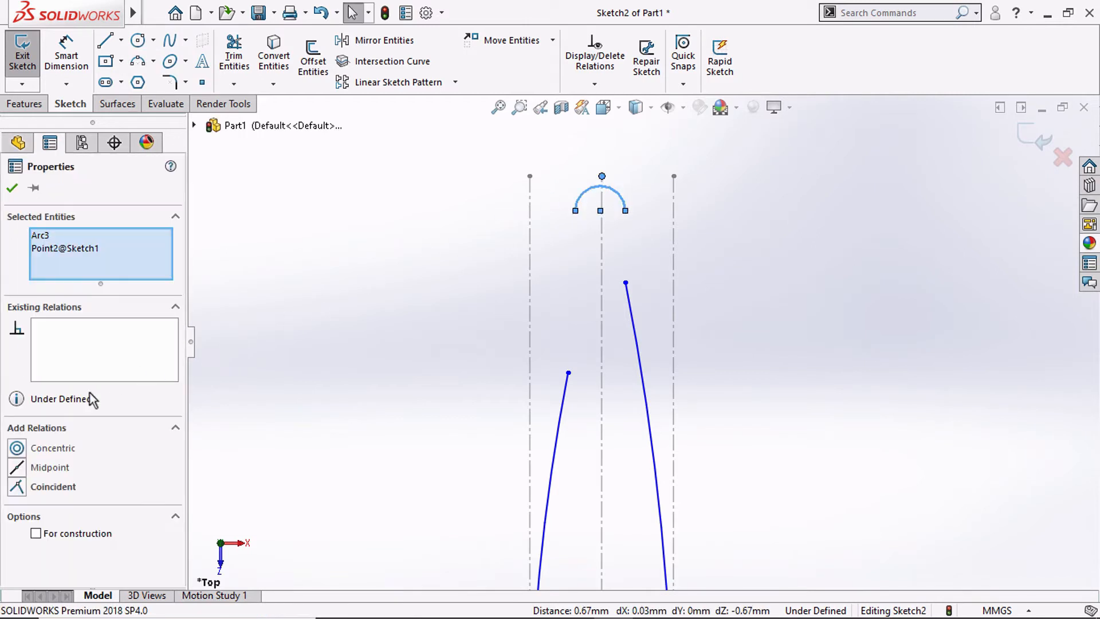
click(53, 487)
click(51, 468)
click(449, 265)
click(601, 202)
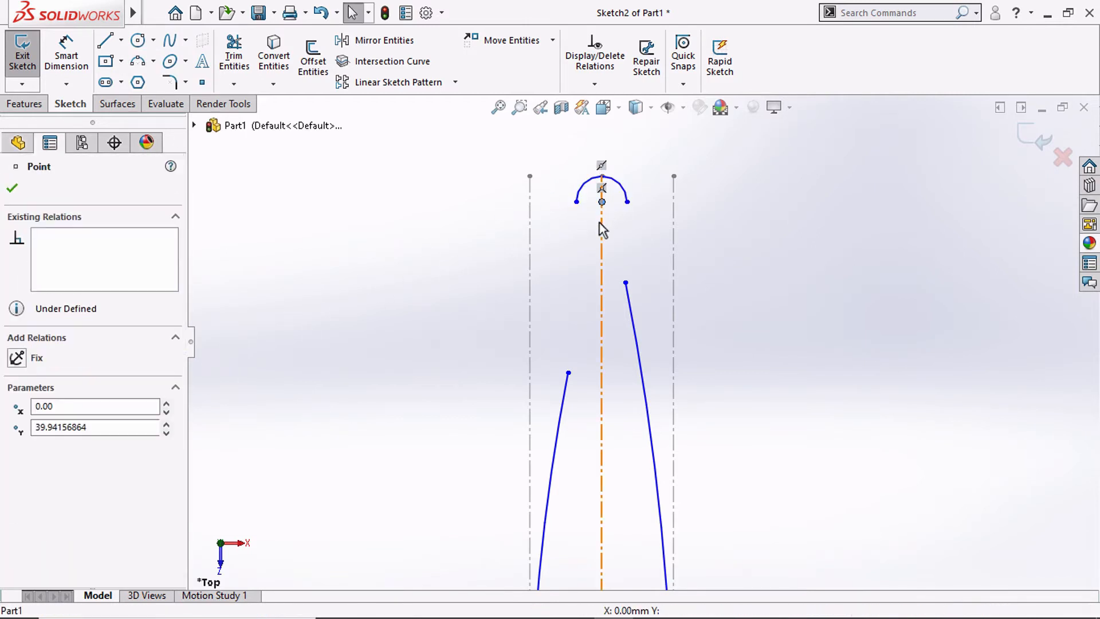
ctrl+click(600, 224)
click(45, 470)
click(282, 286)
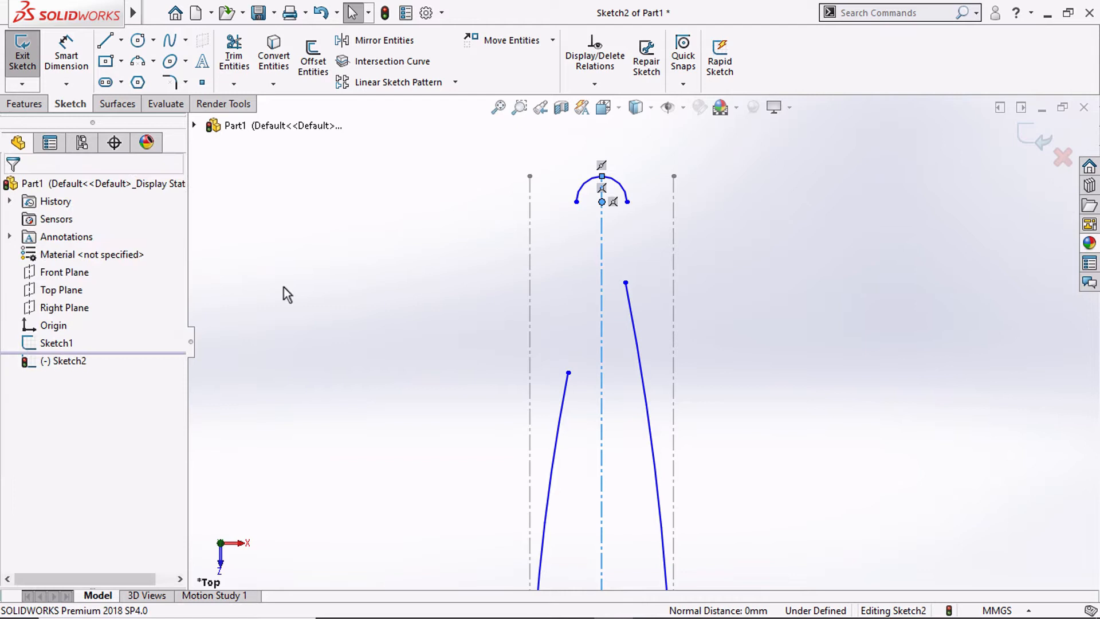
Dimension the top arc's radius as 3 mm.
click(86, 60)
click(621, 182)
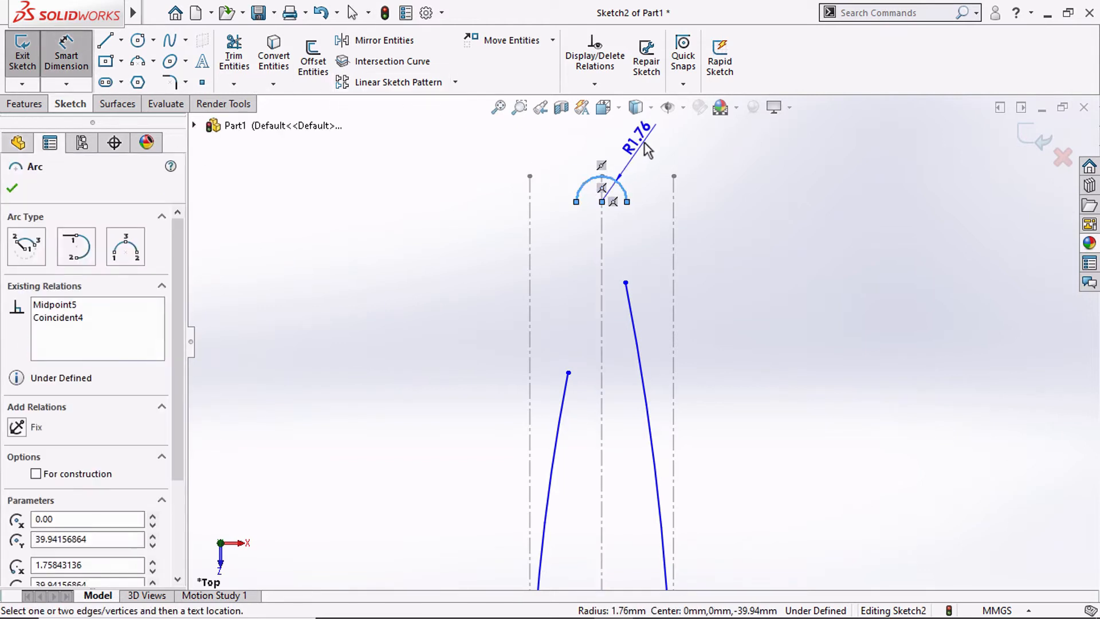
click(636, 148)
text(3)
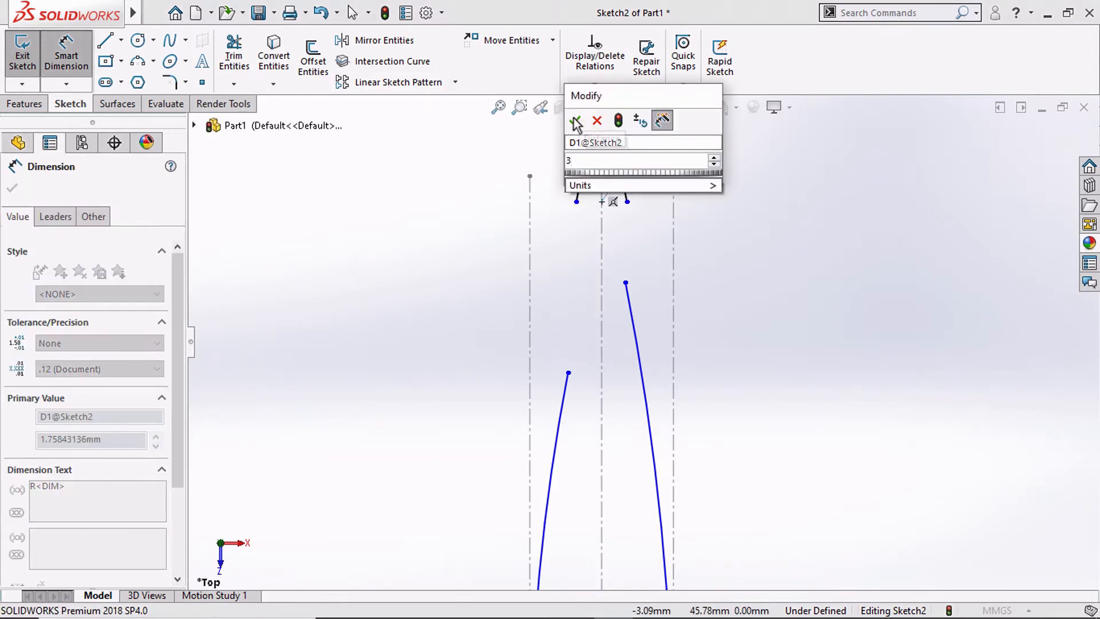
click(575, 120)
click(626, 283)
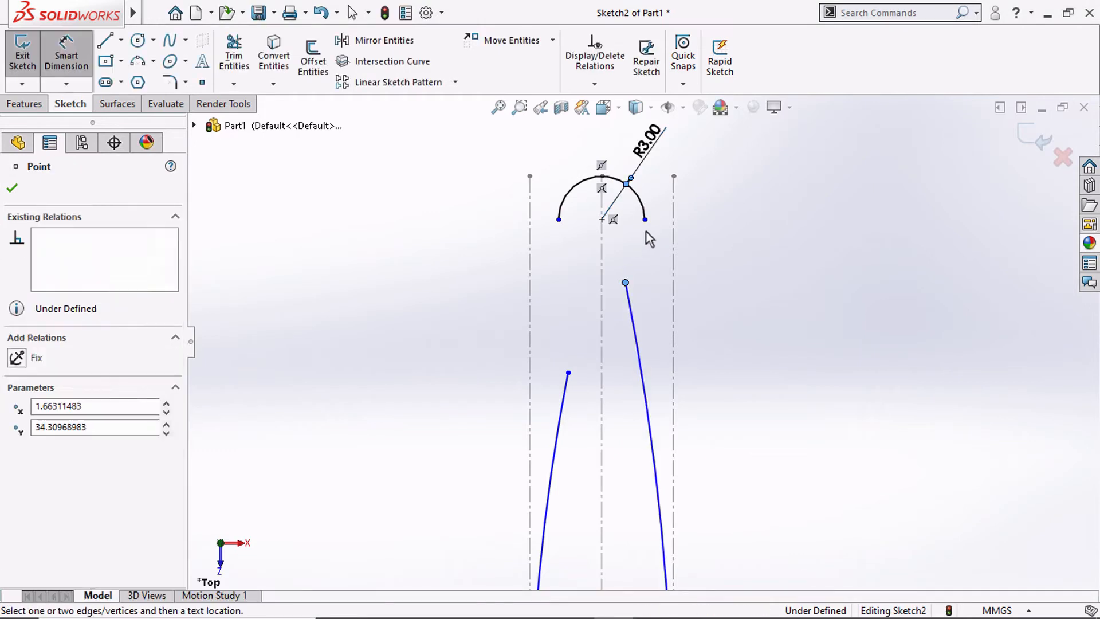
key(Escape)
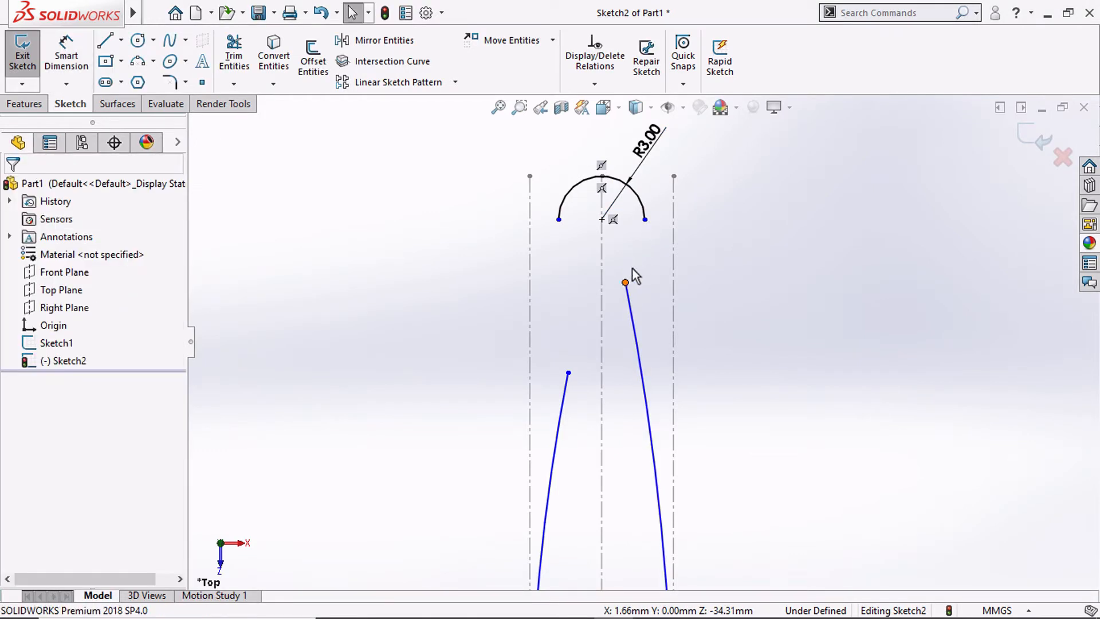
Join the upper ends of both side arcs to the ends of the top arc and make each junction tangent.
drag(626, 283, 652, 217)
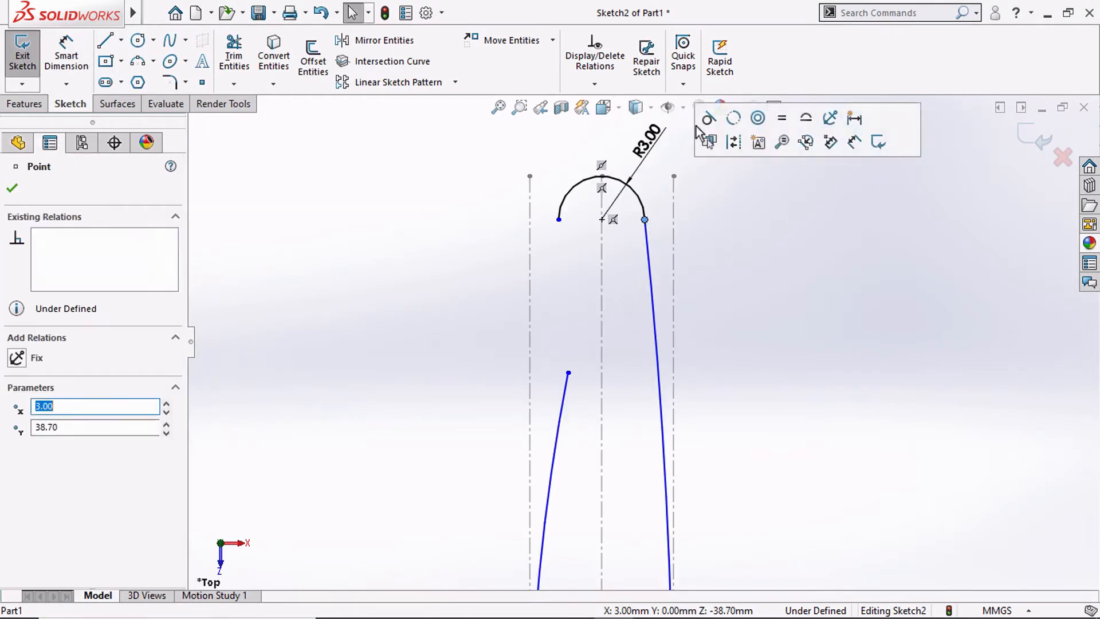
click(708, 117)
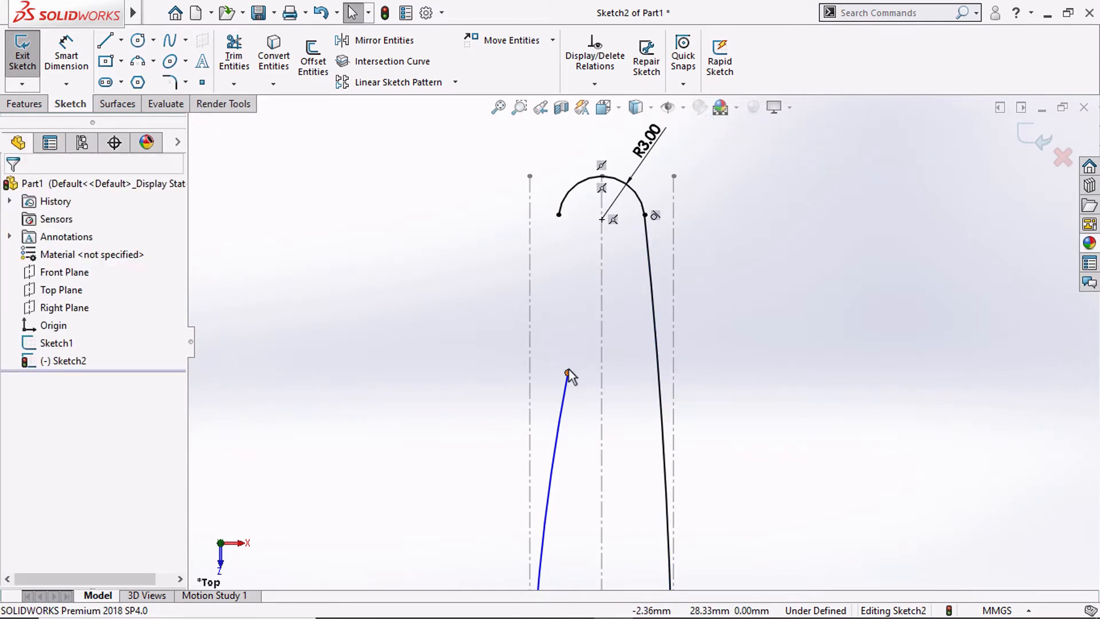
drag(568, 374, 558, 215)
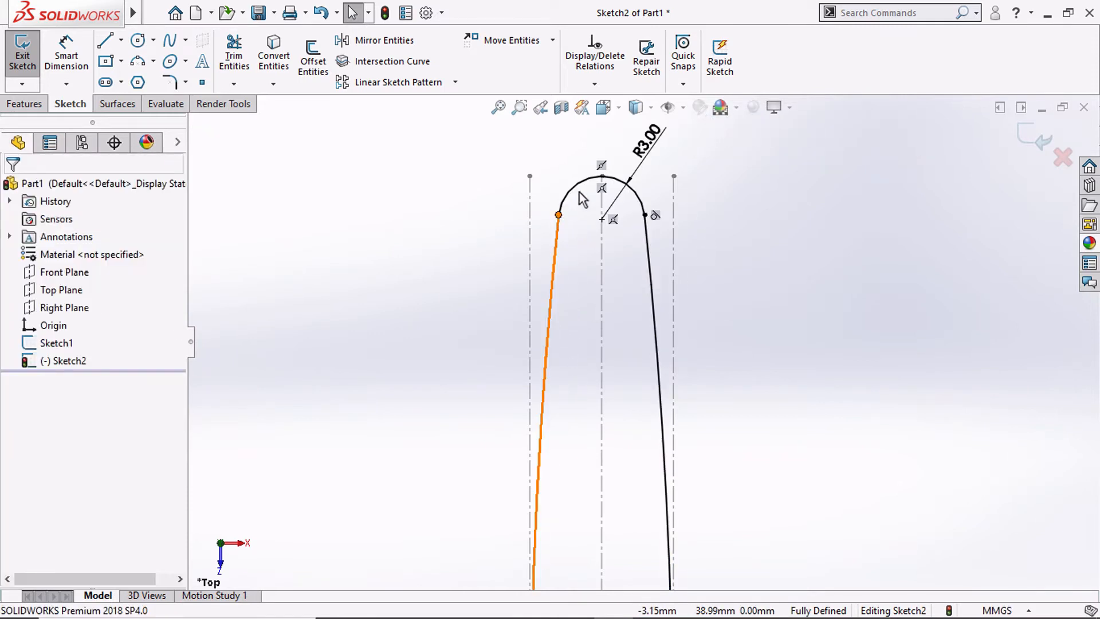
click(631, 117)
click(461, 238)
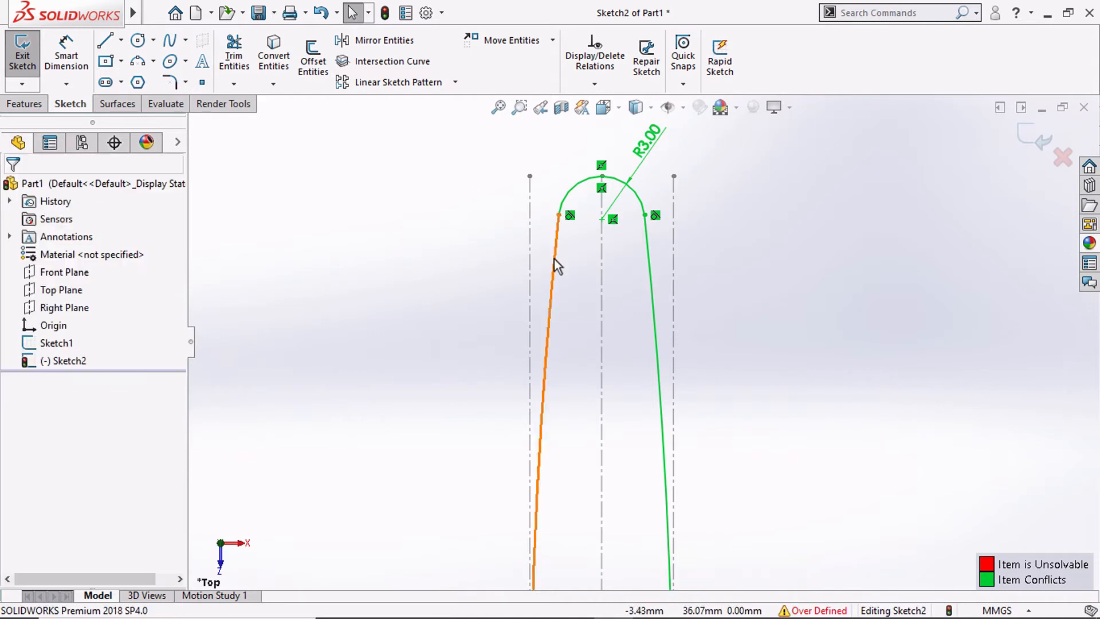
Delete the top arc's 3 mm radius dimension and its midpoint relation to the middle centerline's upper endpoint.
scroll(614, 253, down, 2)
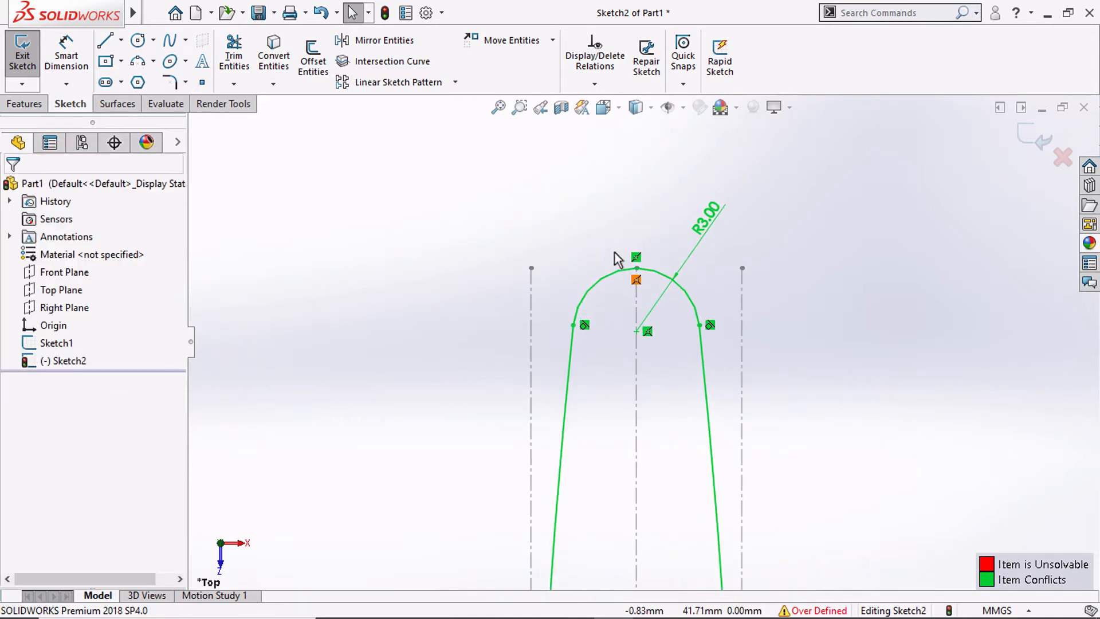
click(704, 228)
key(Delete)
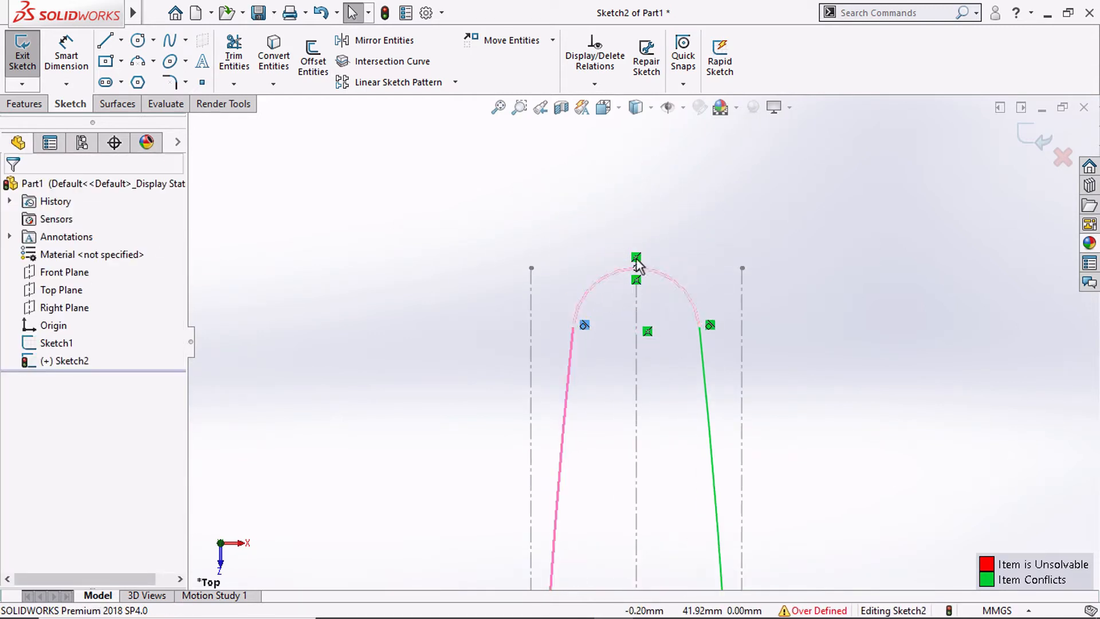
click(636, 257)
key(Delete)
Dimension the top arc's radius as 3 mm and close the sketch.
click(66, 59)
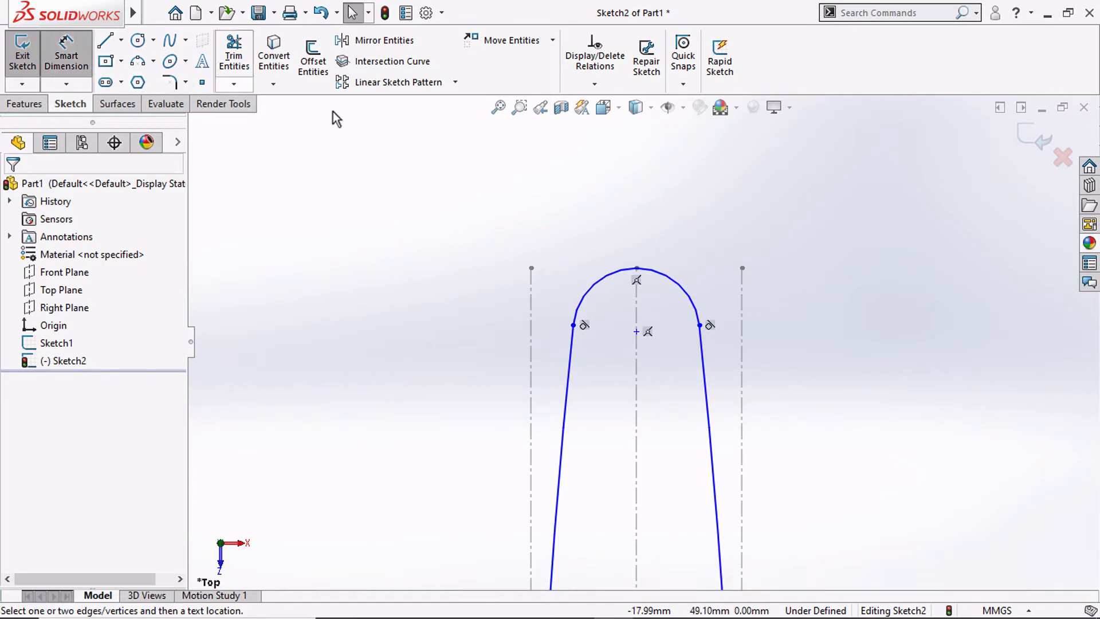
click(679, 285)
click(704, 243)
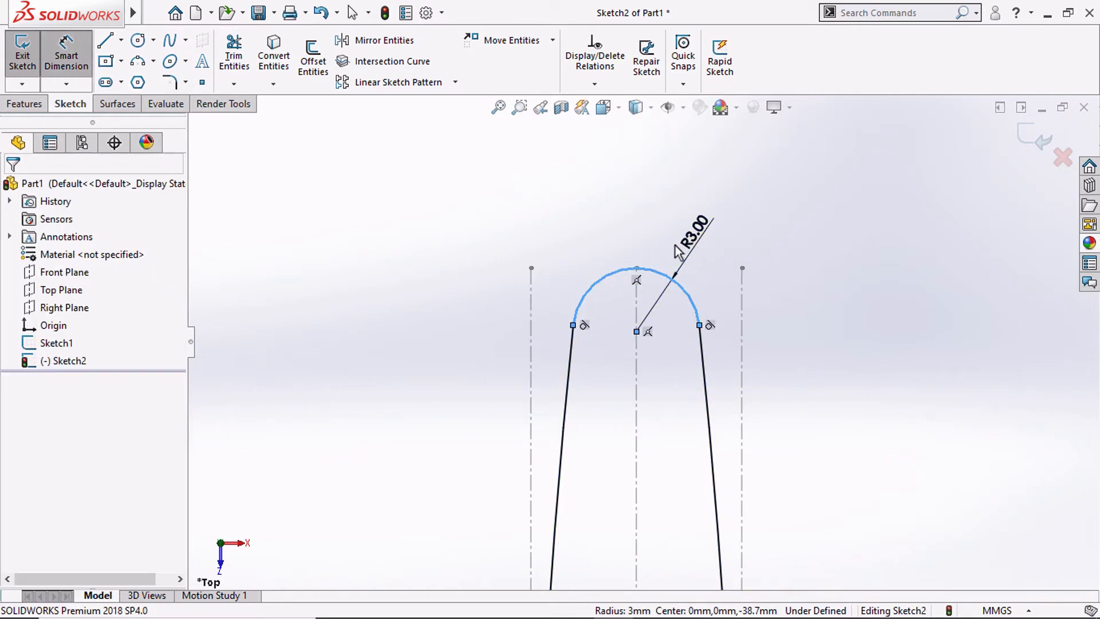
click(634, 217)
scroll(655, 284, up, 6)
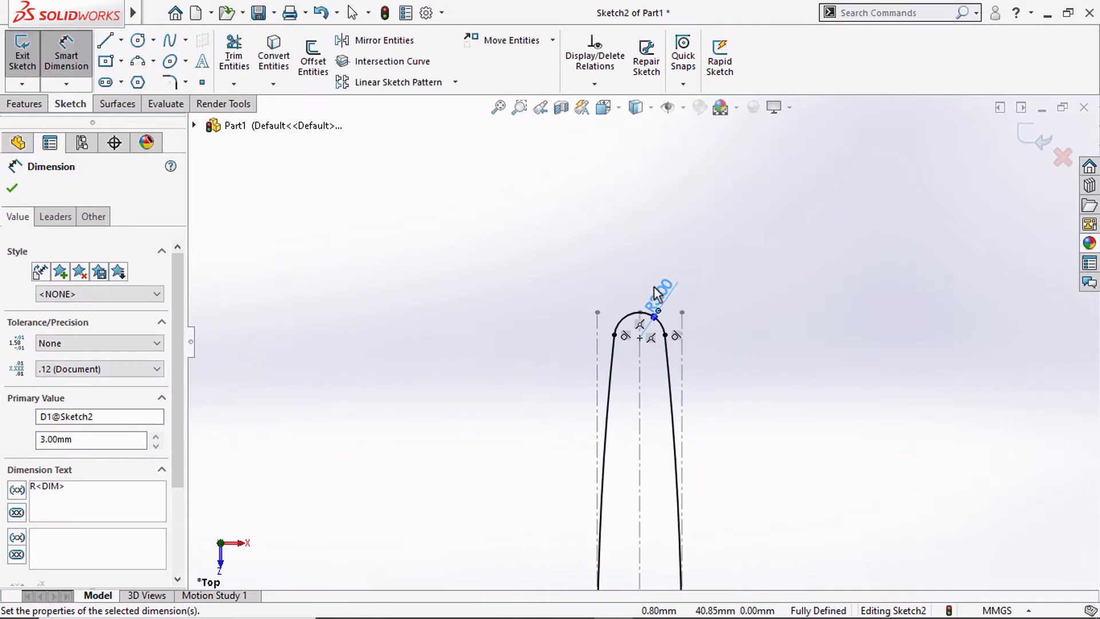
click(1034, 139)
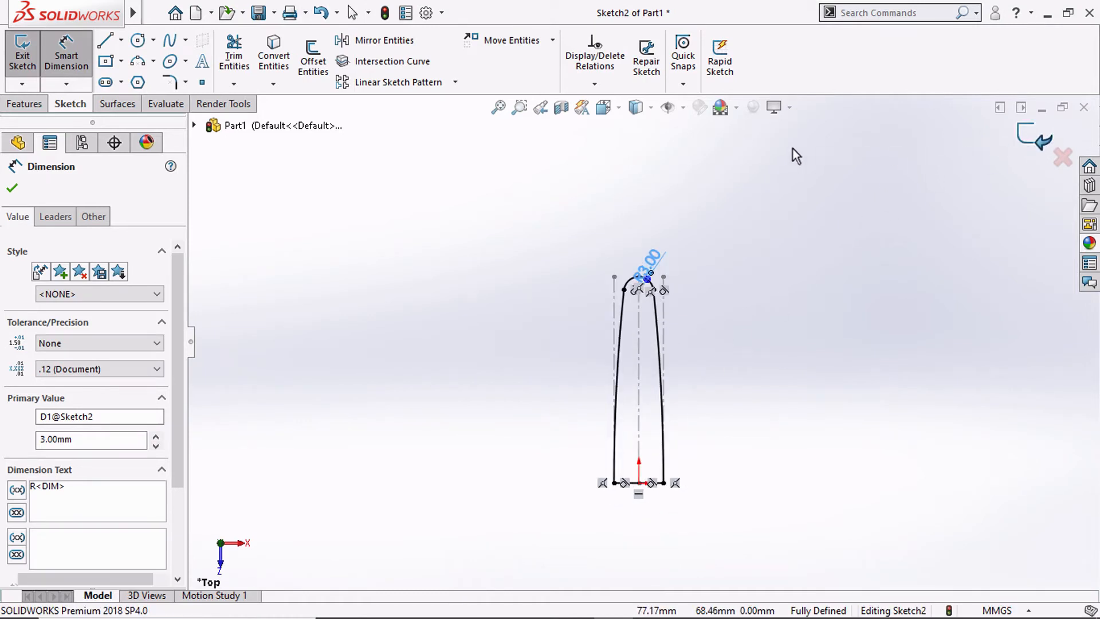
Set the view to Right and start a new sketch on the Right Plane.
click(613, 115)
click(650, 175)
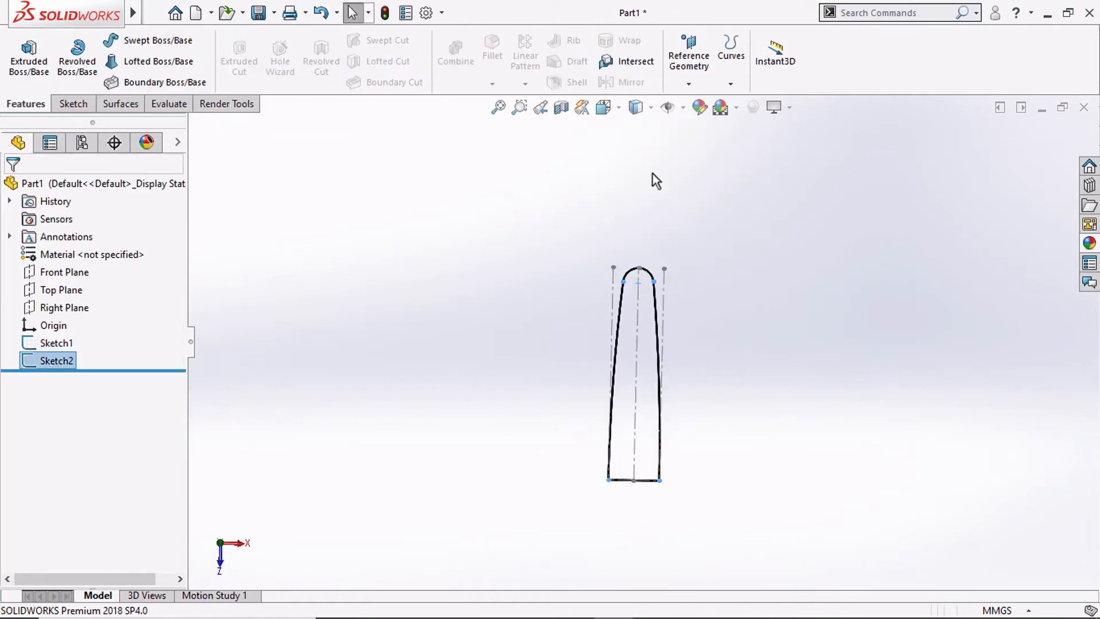
middle_drag(560, 256, 569, 309)
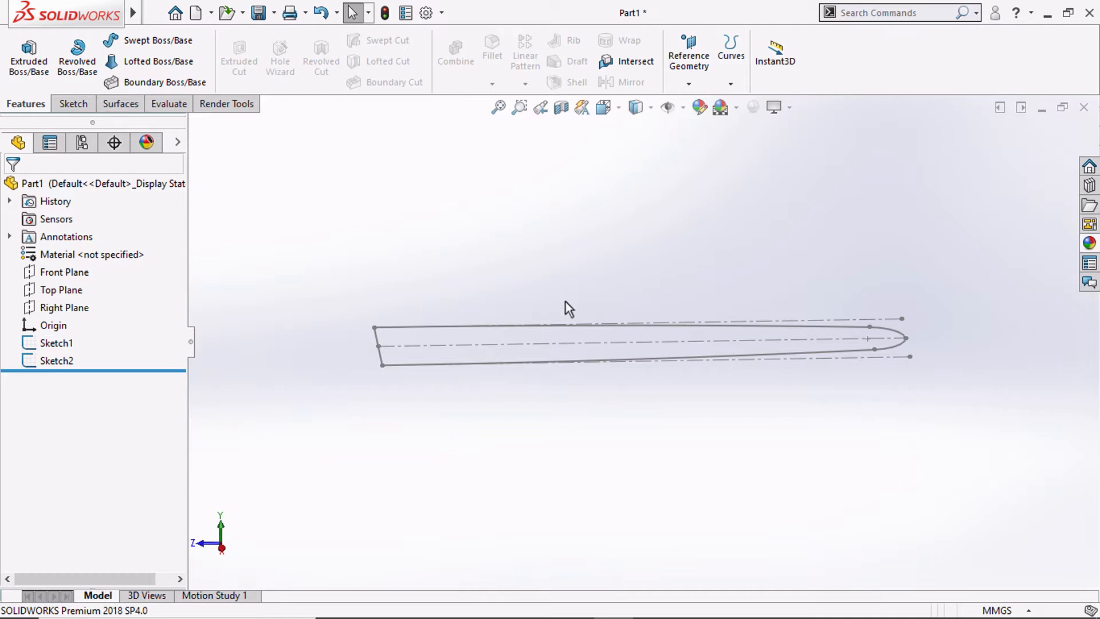
click(603, 107)
click(643, 173)
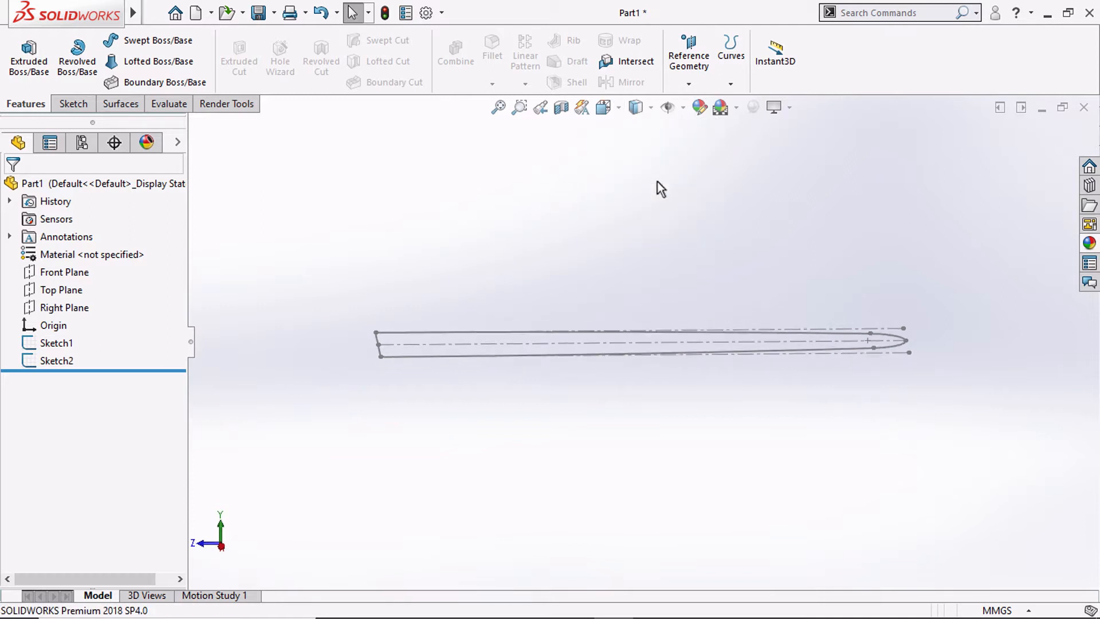
click(82, 308)
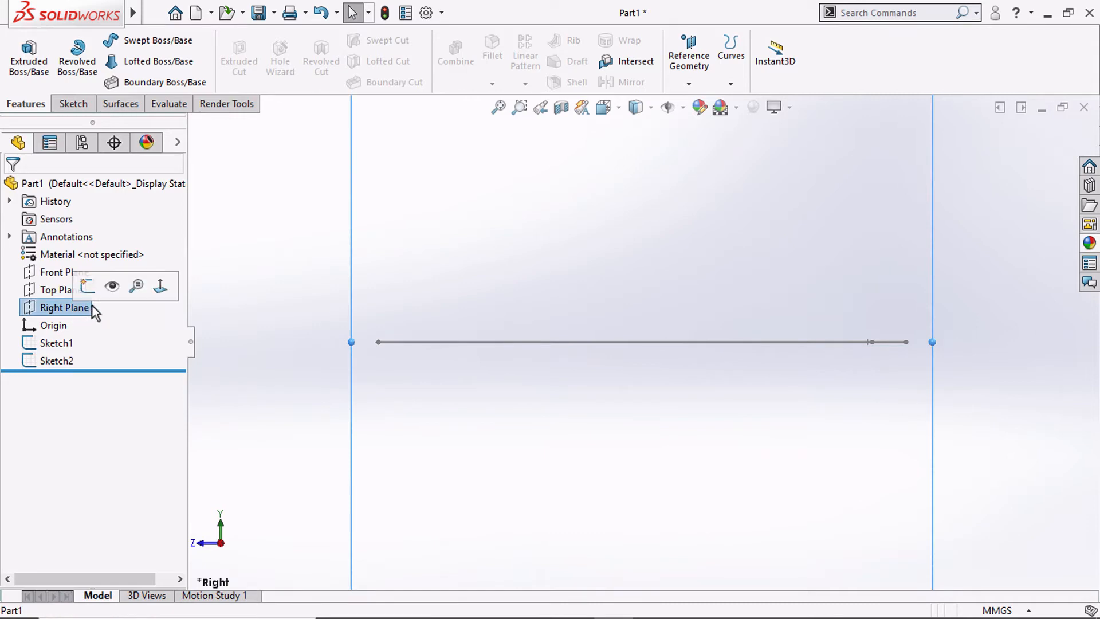
click(251, 308)
click(67, 308)
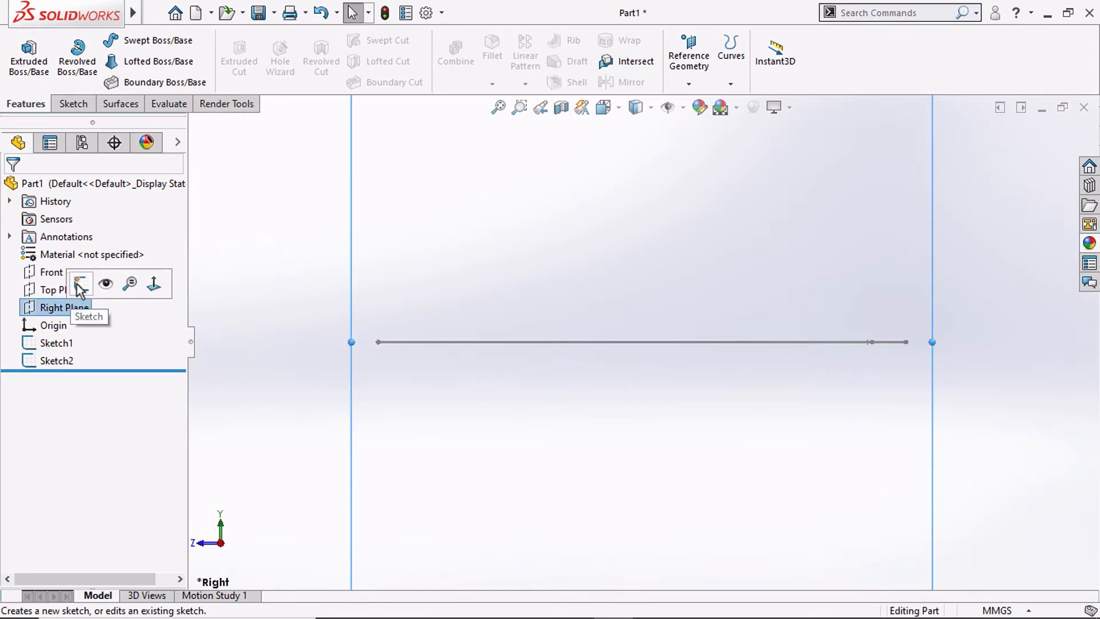
click(77, 288)
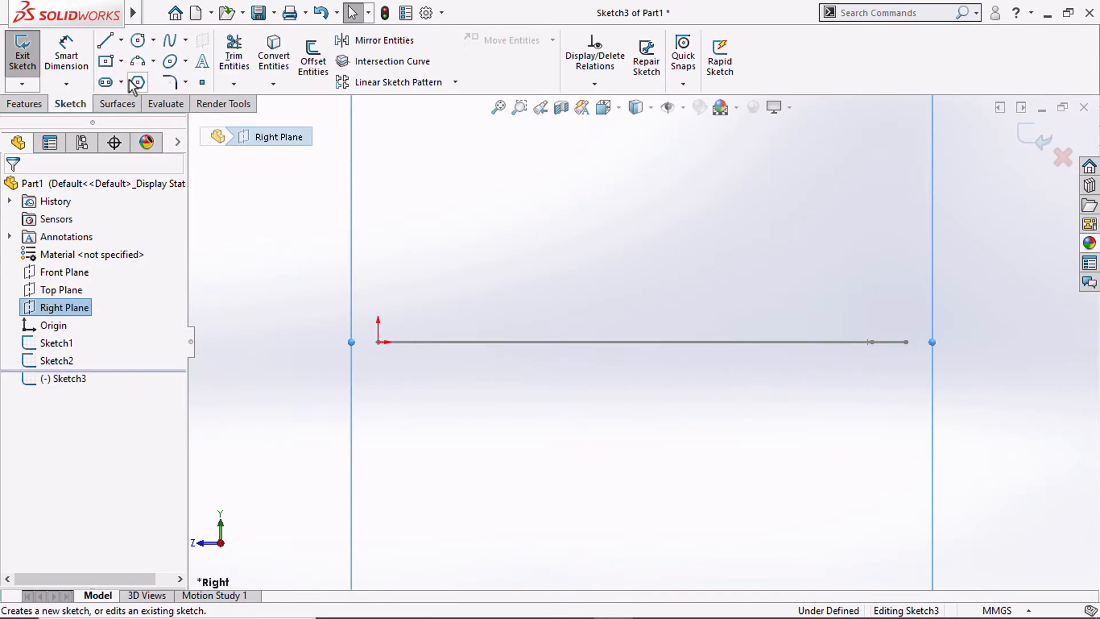
Draw a closed bent strip from the origin with a horizontal leg about 5.3 mm long and an upward-sloping leg about 43 mm long.
click(108, 46)
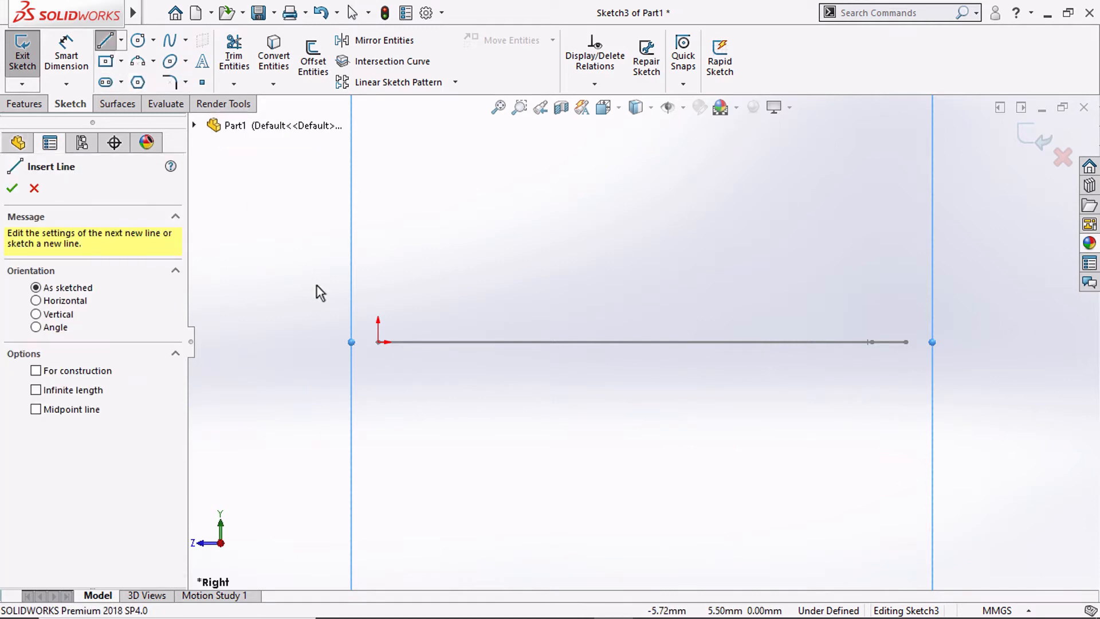
click(378, 342)
click(446, 342)
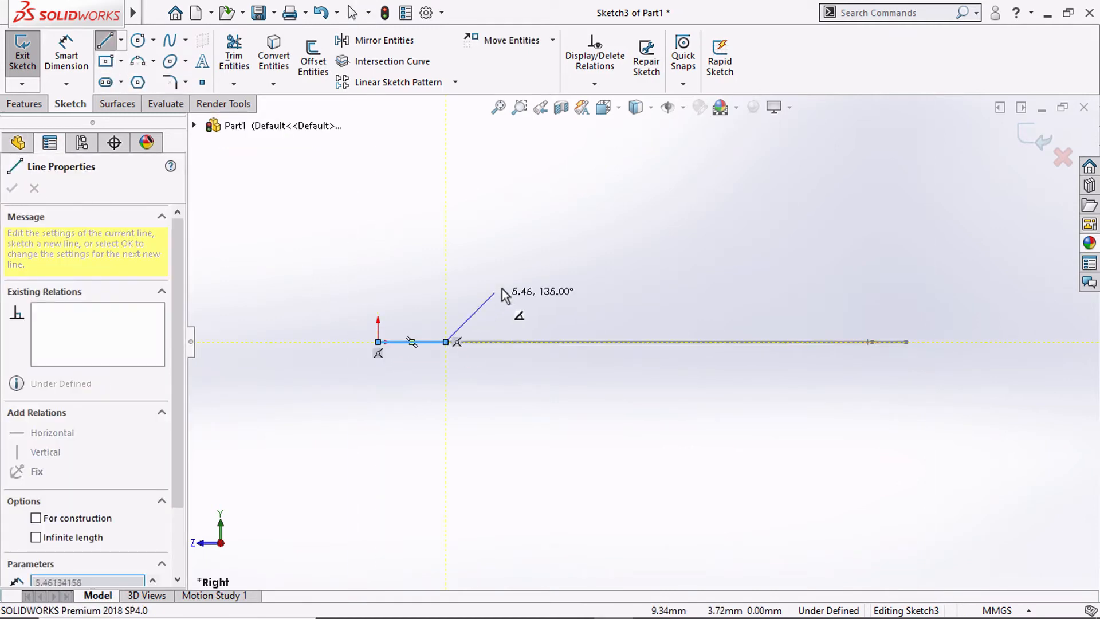
scroll(637, 219, up, 3)
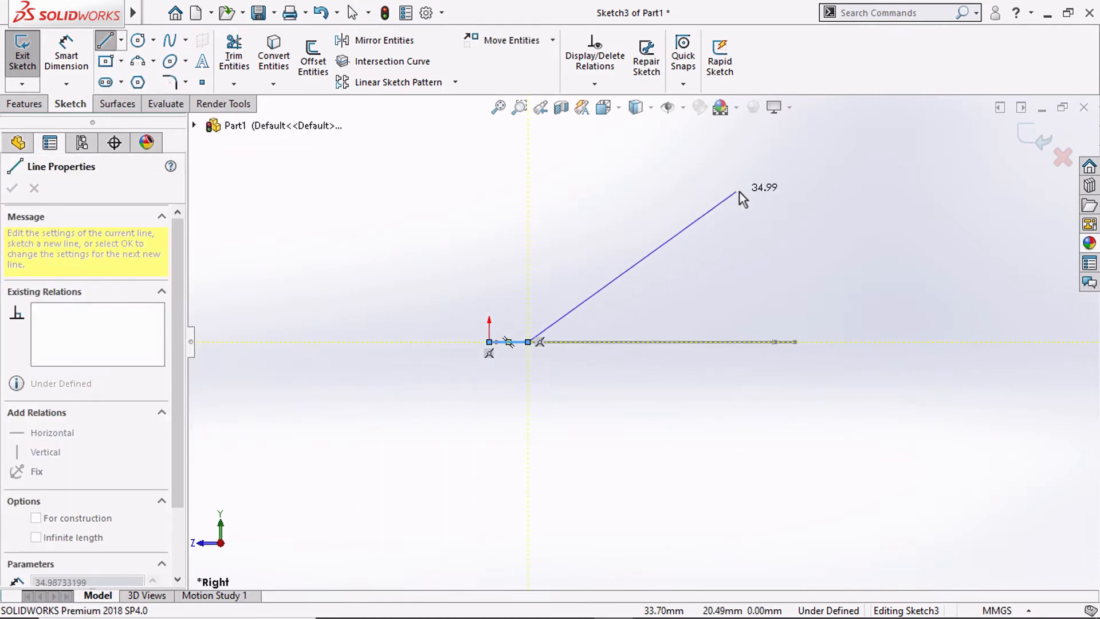
click(813, 188)
click(806, 174)
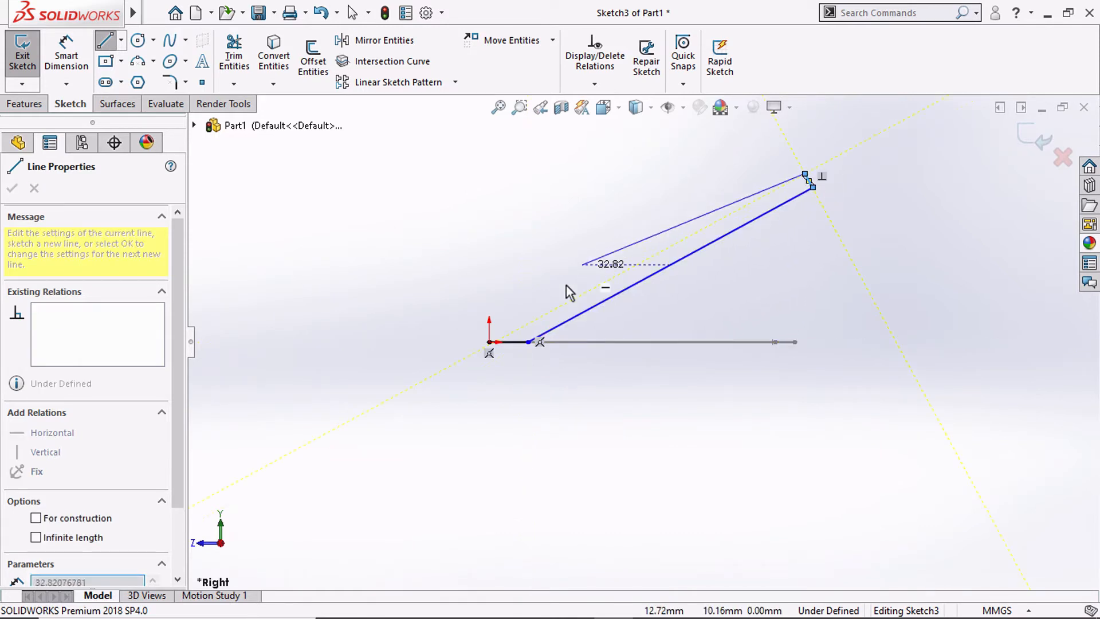
click(528, 323)
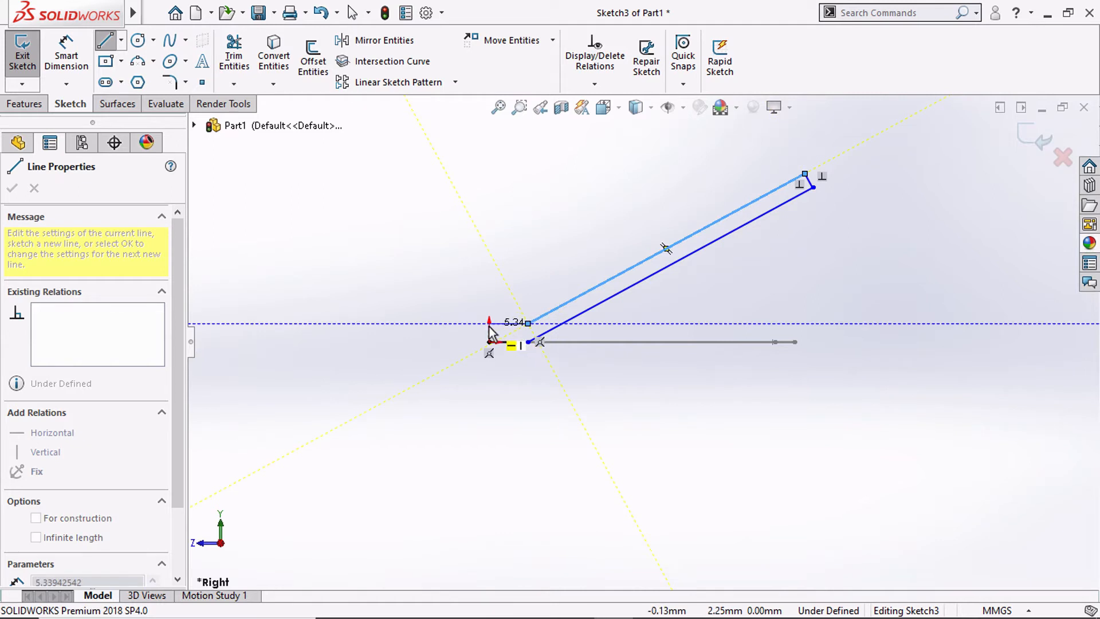
click(490, 323)
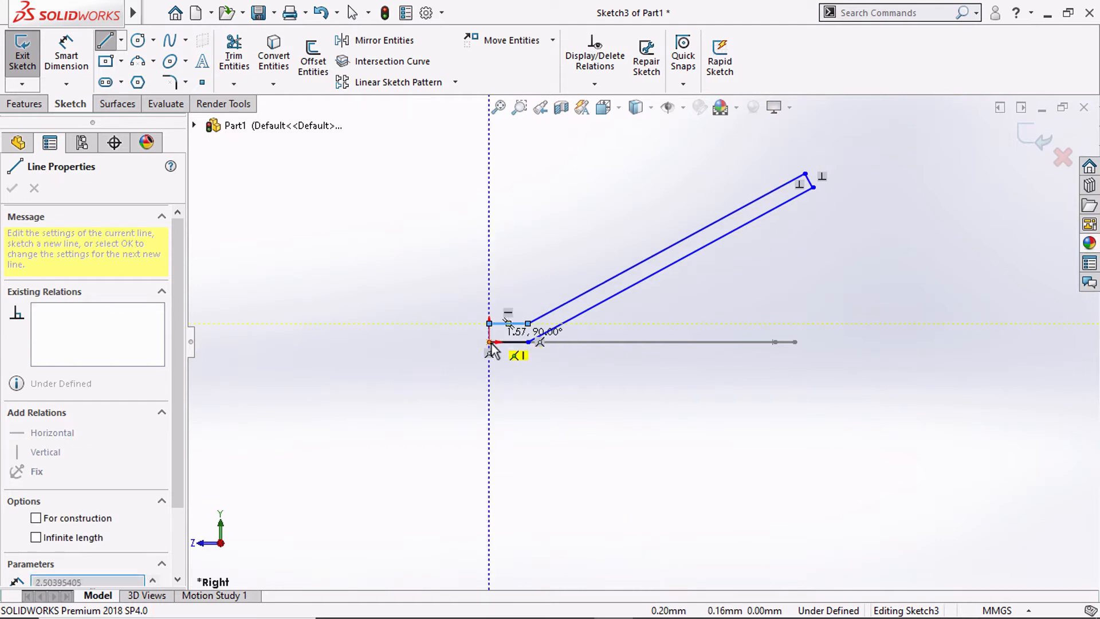
click(490, 342)
key(Escape)
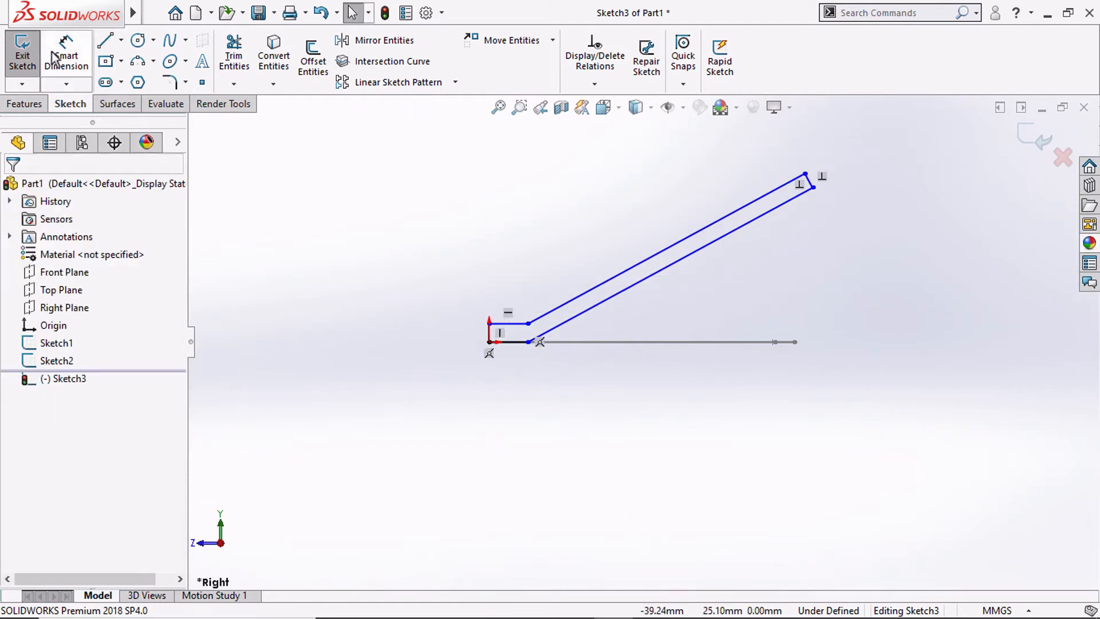
Dimension the strip's vertical end line at the origin as 1 mm.
click(57, 50)
scroll(495, 331, down, 5)
click(478, 335)
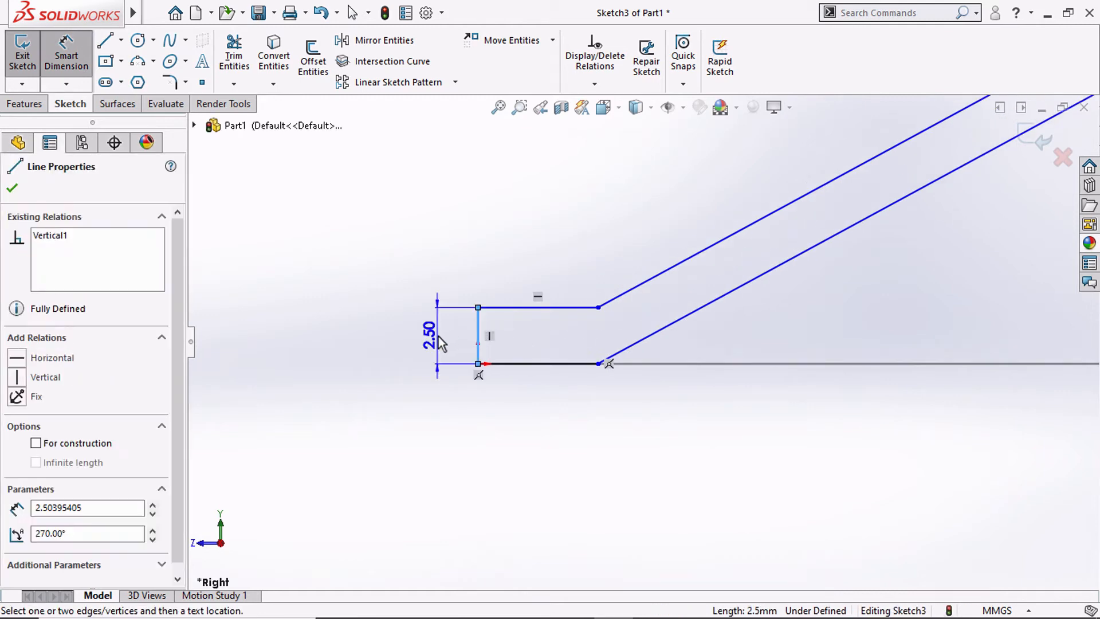
click(440, 340)
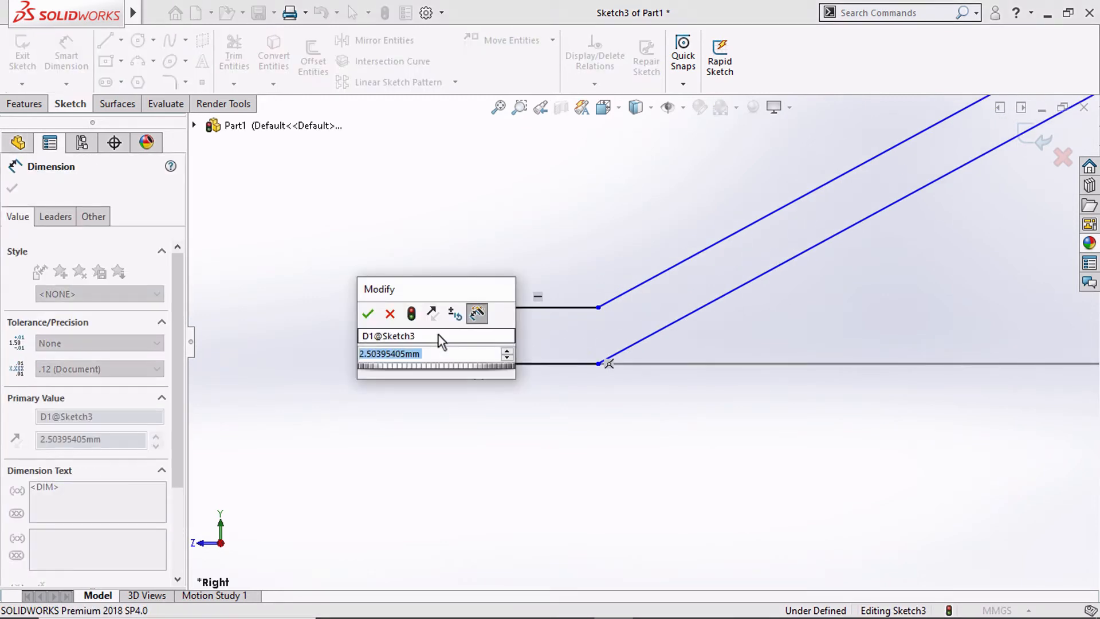
text(1)
key(Return)
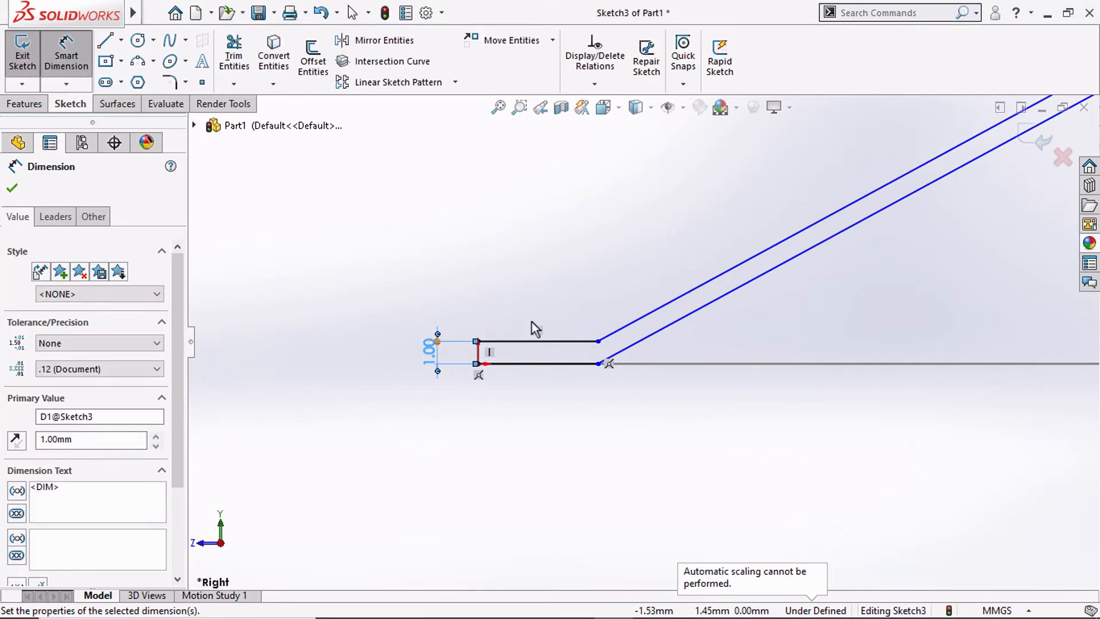
scroll(782, 264, up, 3)
scroll(872, 216, down, 4)
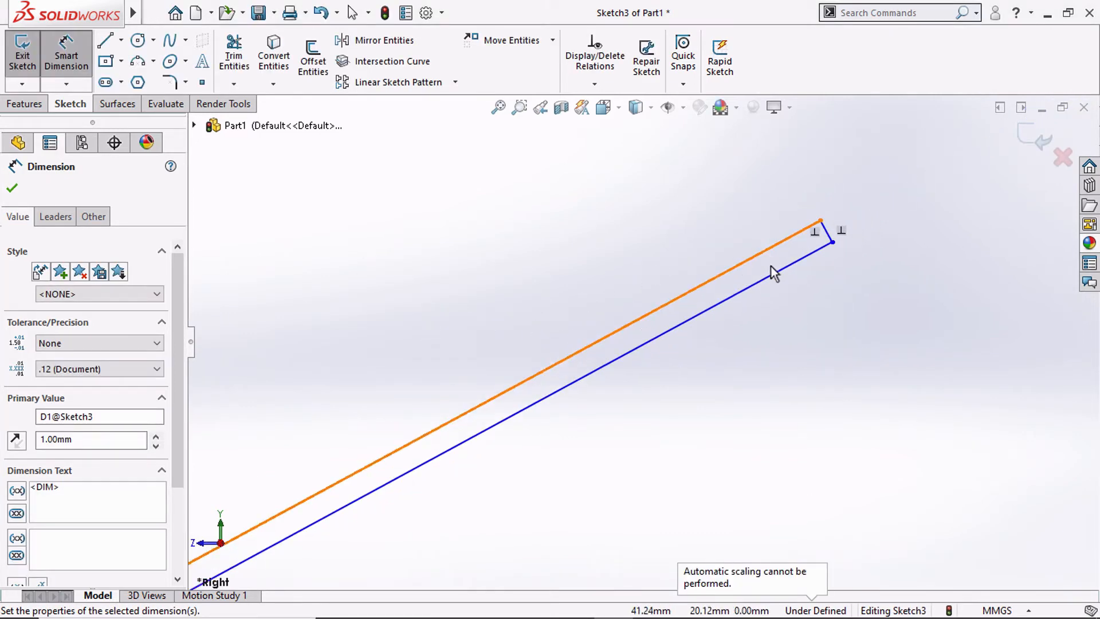
click(772, 274)
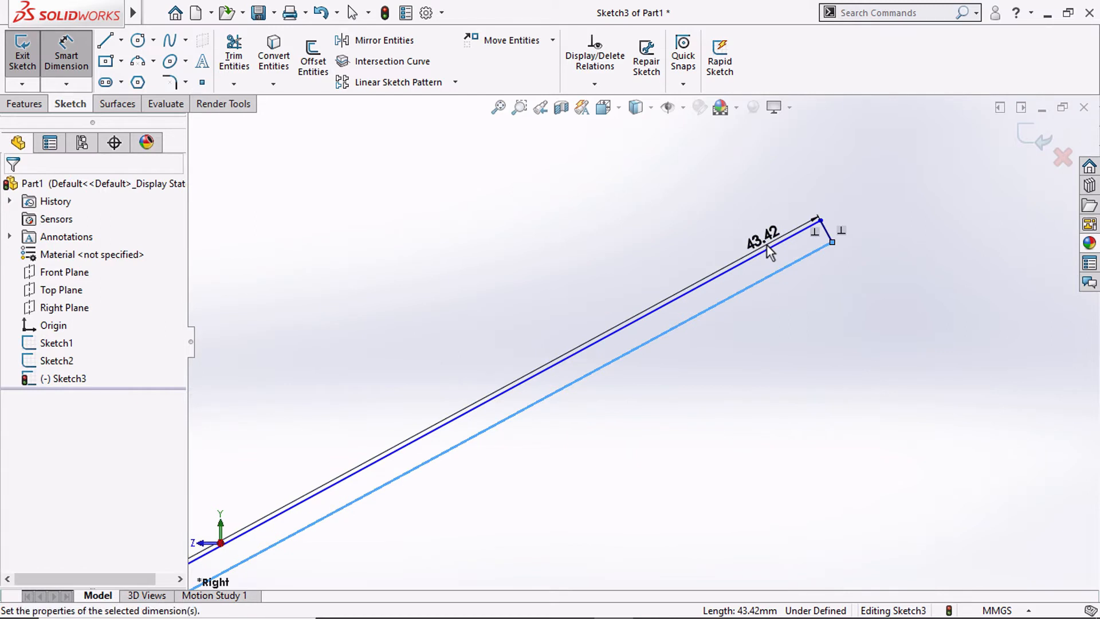
click(768, 245)
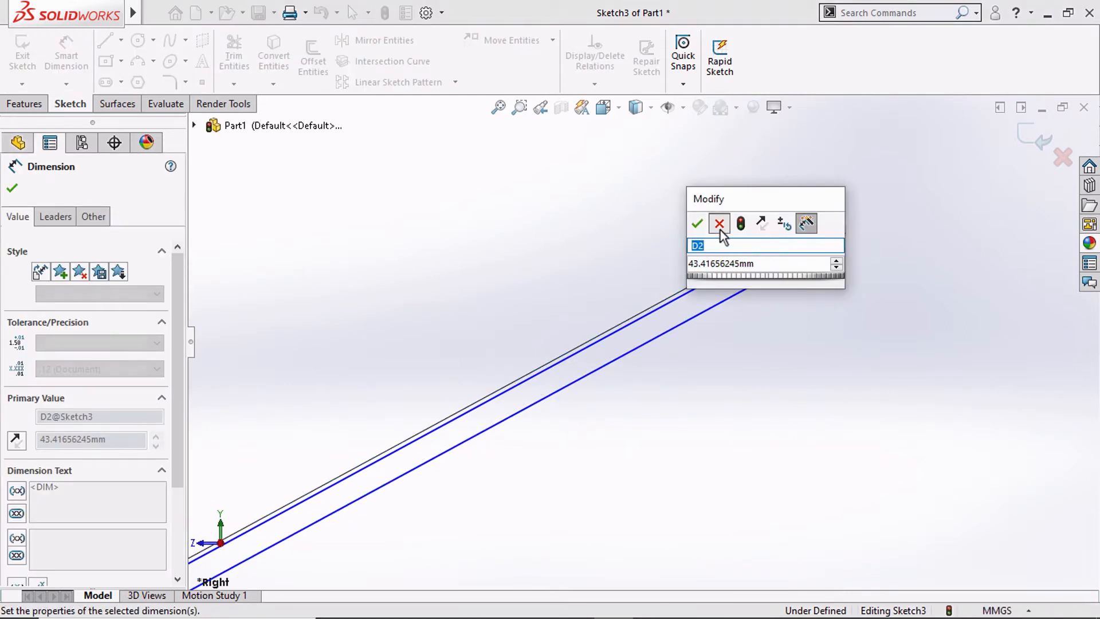
click(720, 223)
key(Escape)
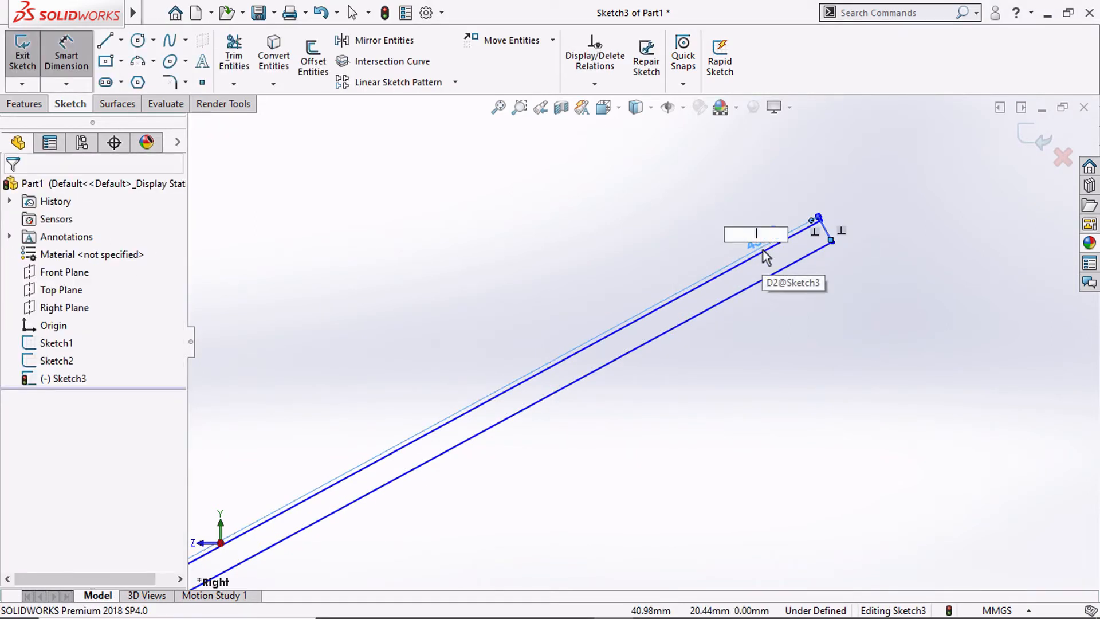
click(755, 243)
click(734, 263)
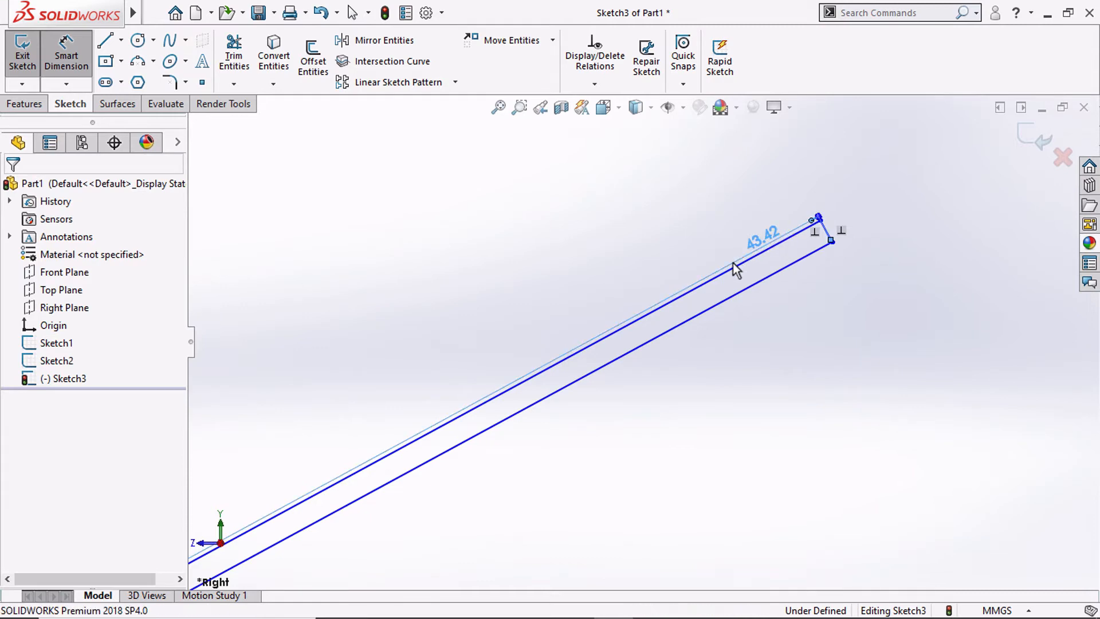
key(Delete)
Dimension the distance between the two sloping lines of the strip as 1 mm.
click(741, 274)
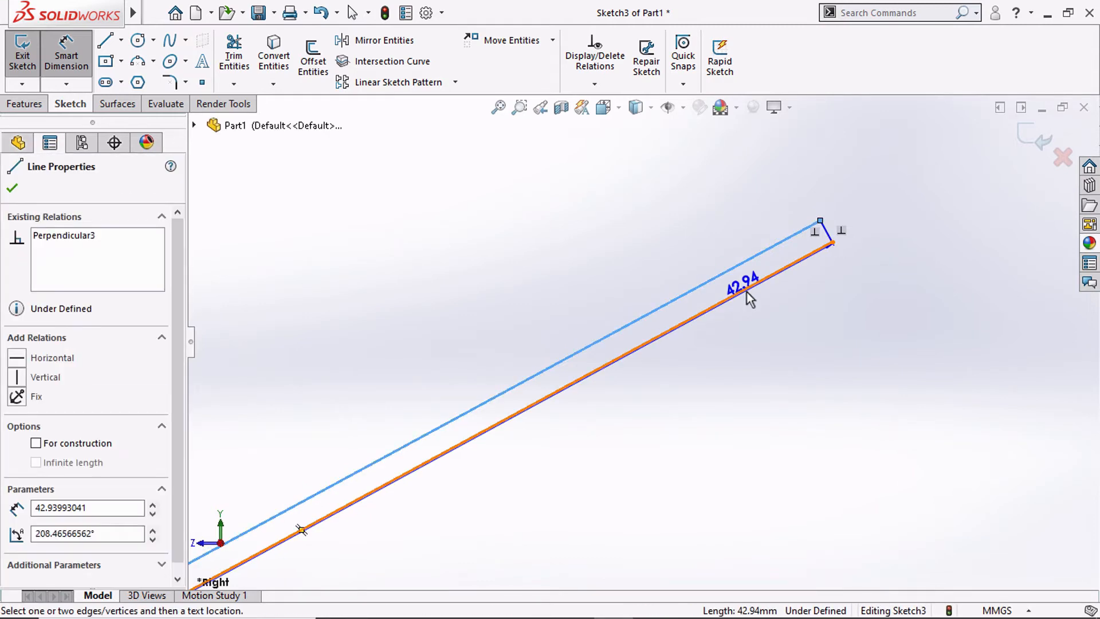
click(747, 290)
click(872, 321)
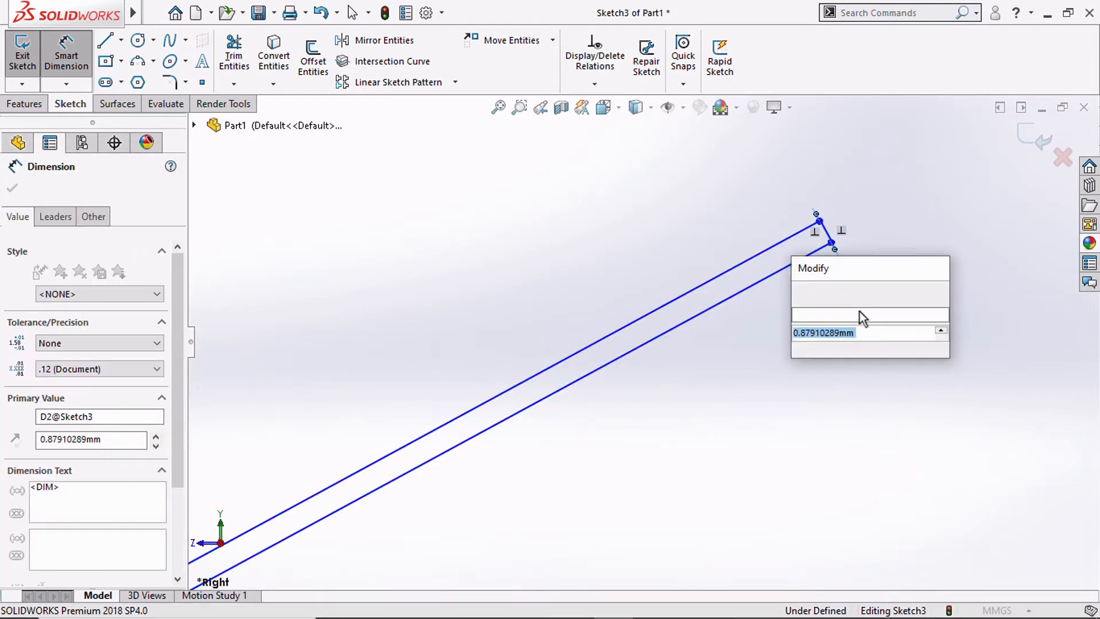
text(1)
key(Return)
scroll(751, 317, up, 5)
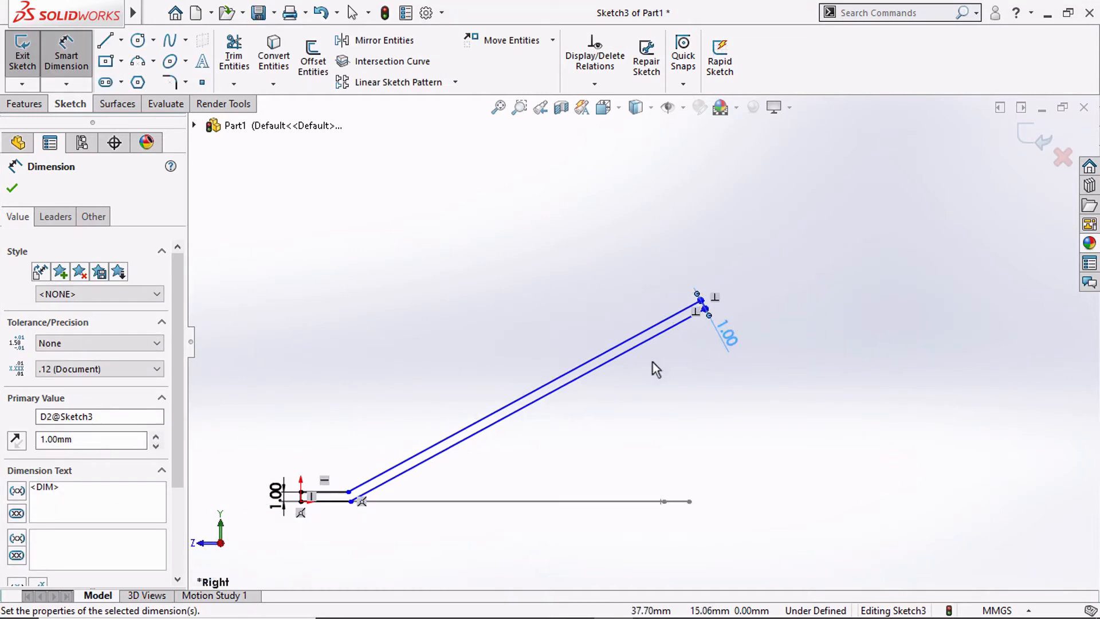
Try to dimension the angle between the strip's lower sloping line and its short bottom horizontal line.
click(414, 468)
click(331, 498)
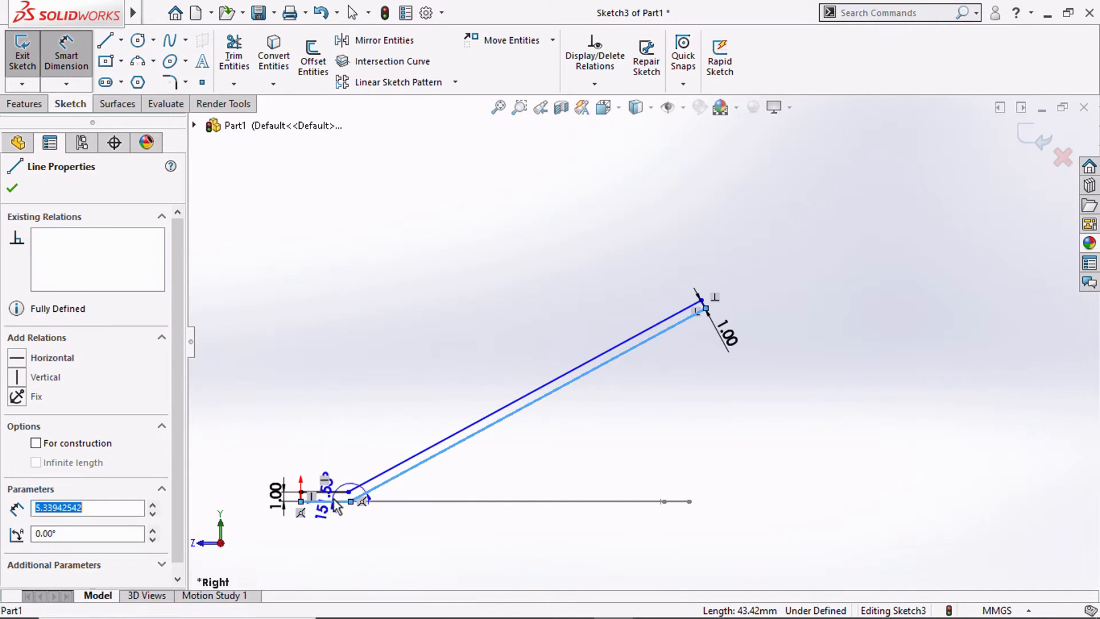
click(299, 429)
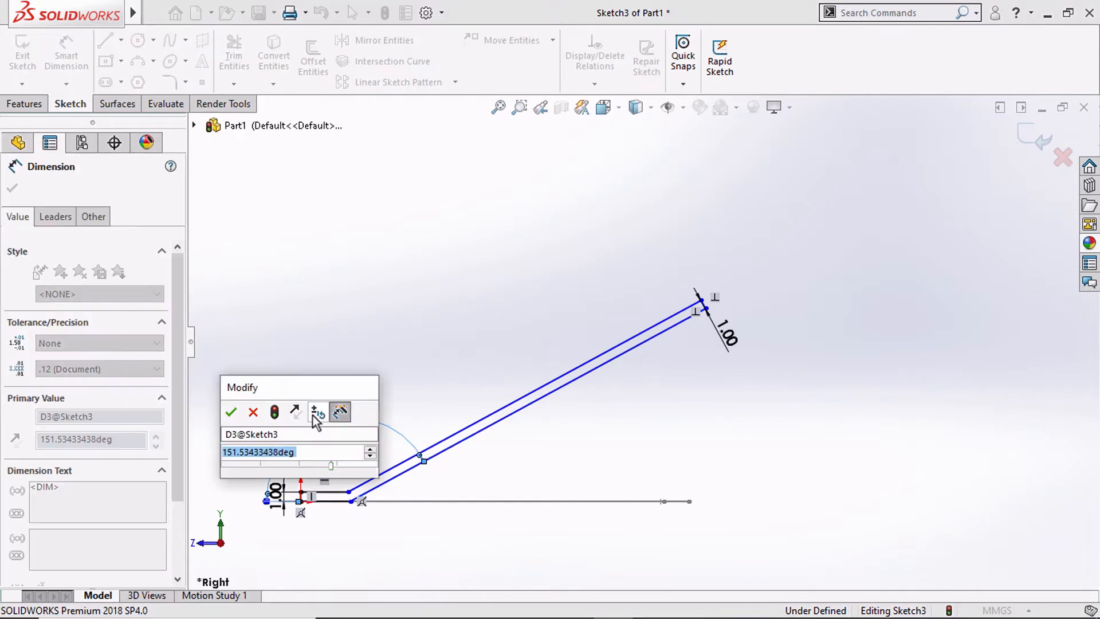
click(255, 415)
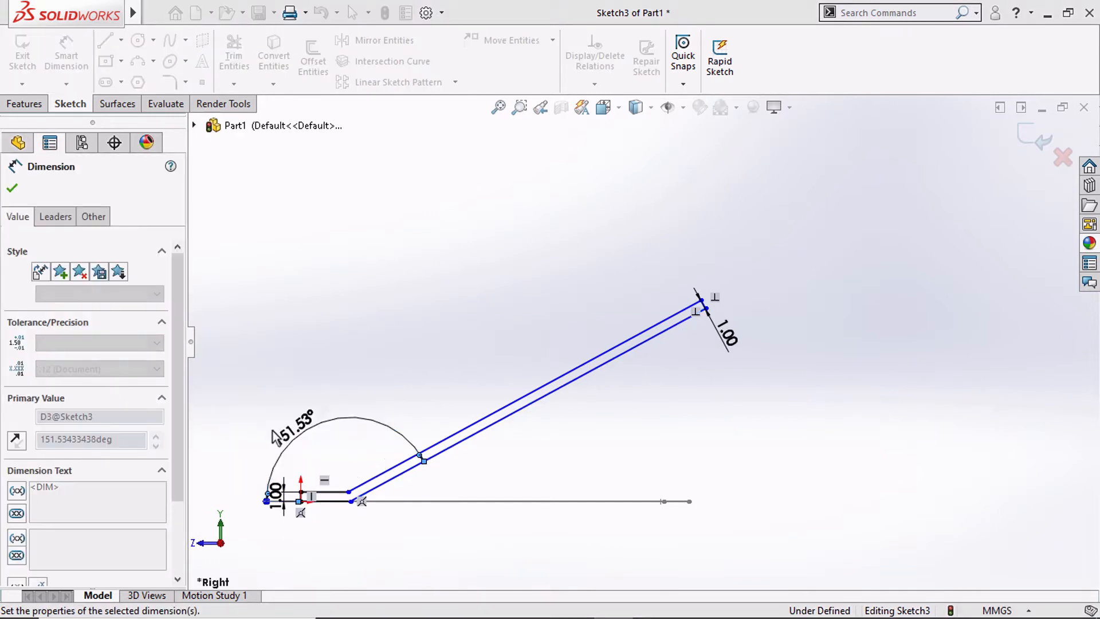
Delete the angle dimension between the strip's lower sloping line and its short bottom horizontal line.
click(302, 428)
key(BackSpace)
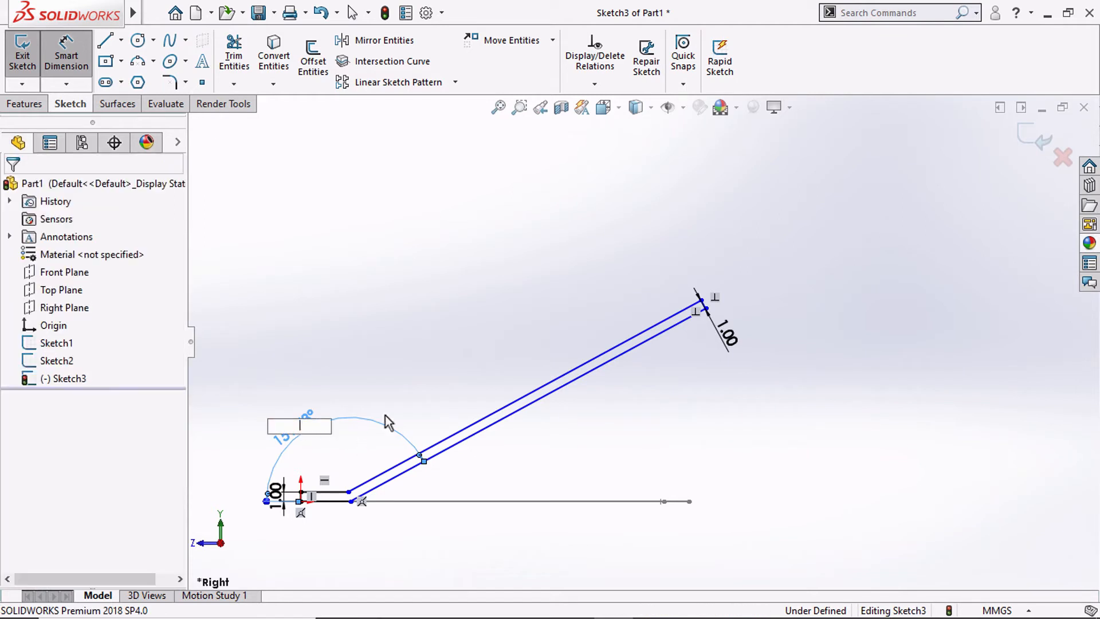
key(Return)
click(644, 318)
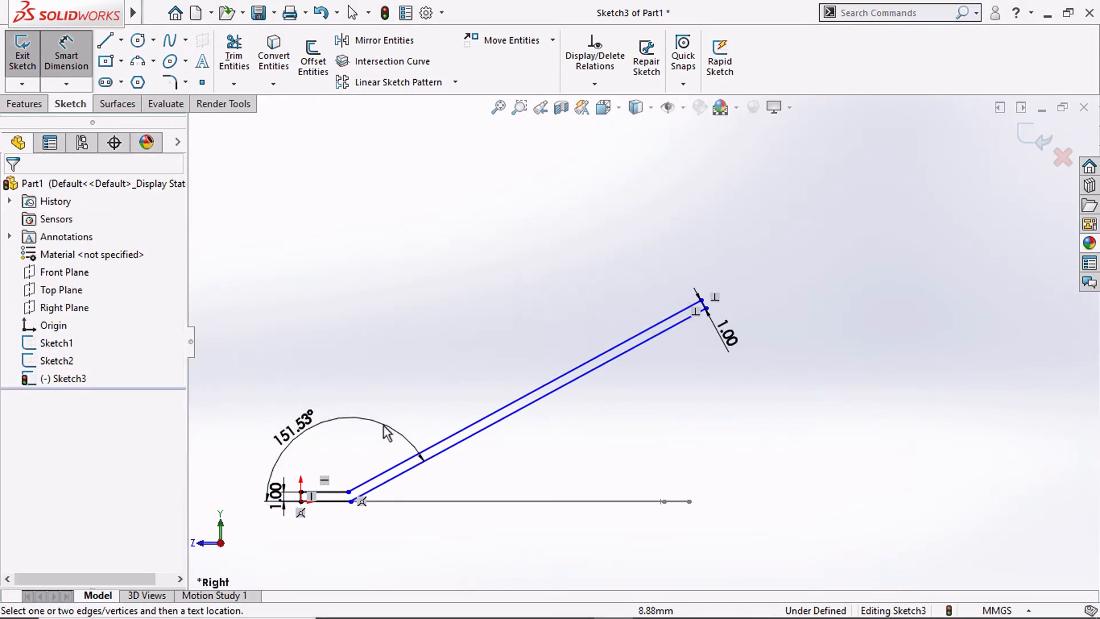
key(Escape)
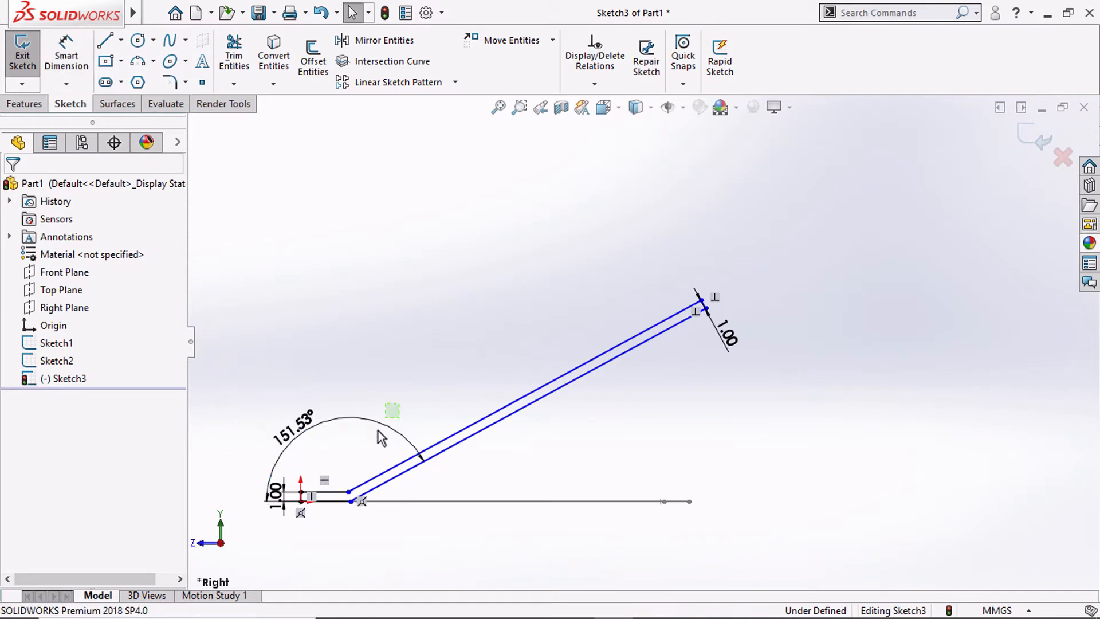
drag(371, 387, 267, 450)
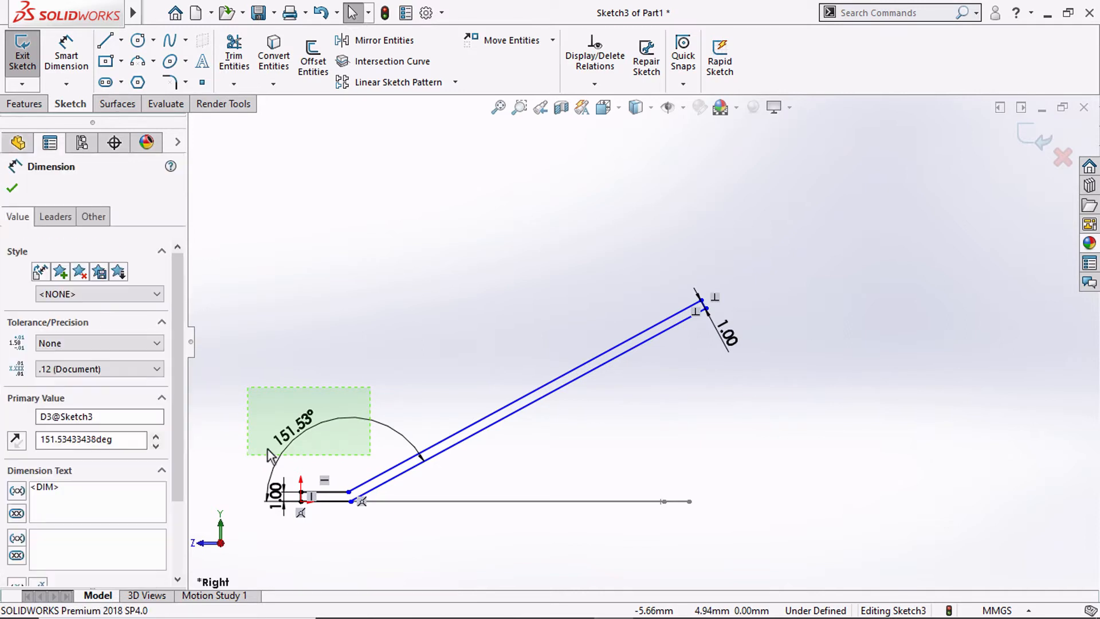
key(Delete)
Dimension the angle between the strip's lower sloping line and the long horizontal reference line as 35 degrees.
click(66, 56)
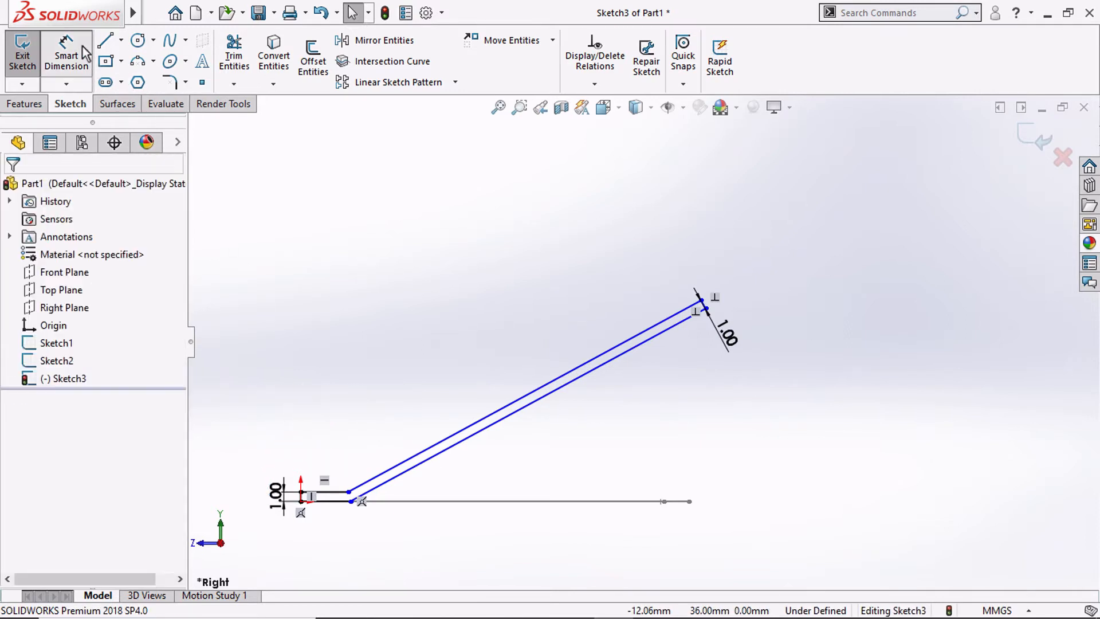
click(461, 442)
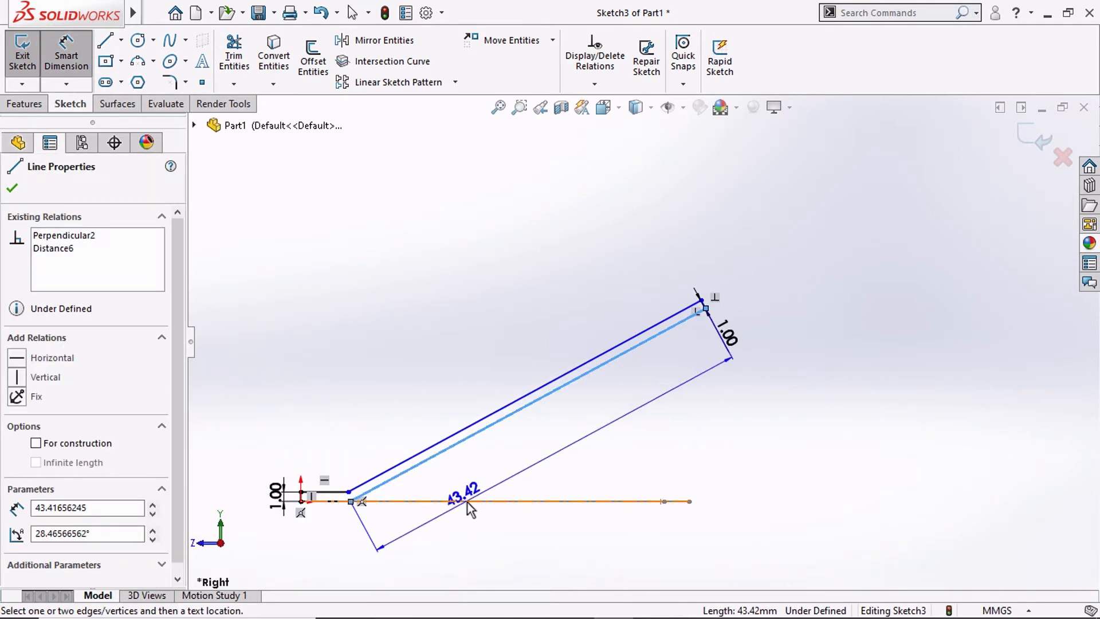
click(468, 502)
click(519, 479)
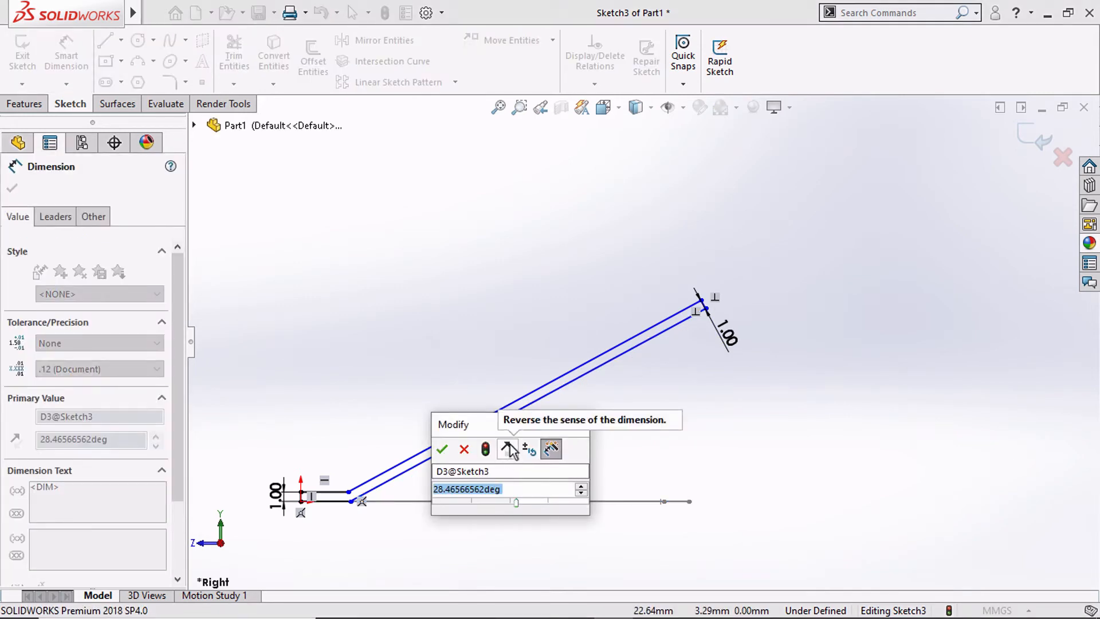
text(35)
key(Return)
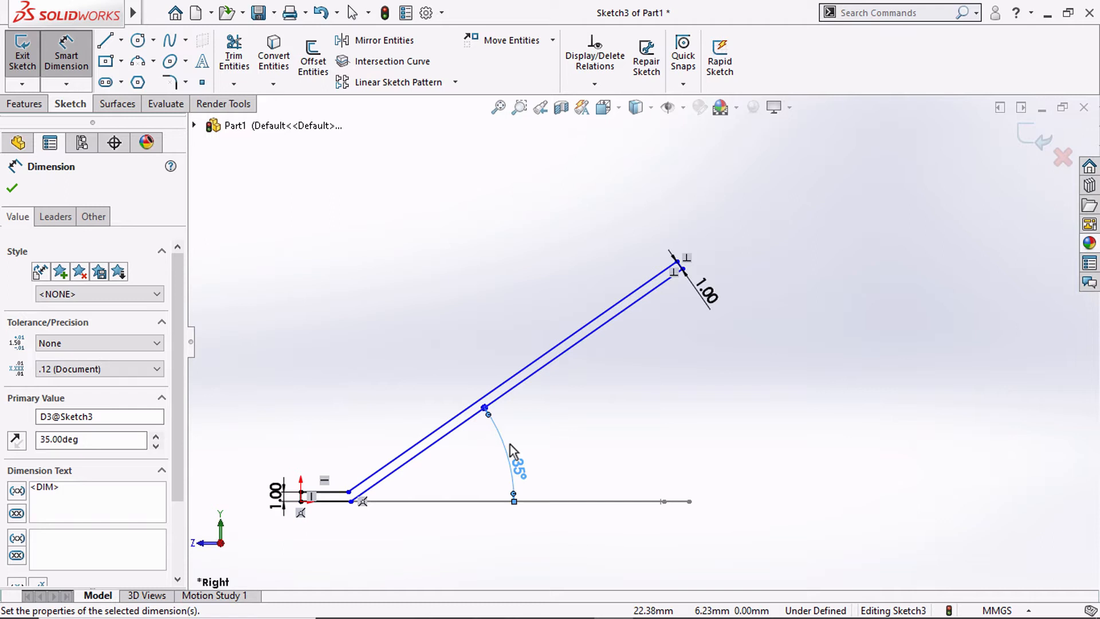
Dimension the strip's short bottom horizontal line as 6.4 mm and revise the value to 6.5 mm.
click(334, 503)
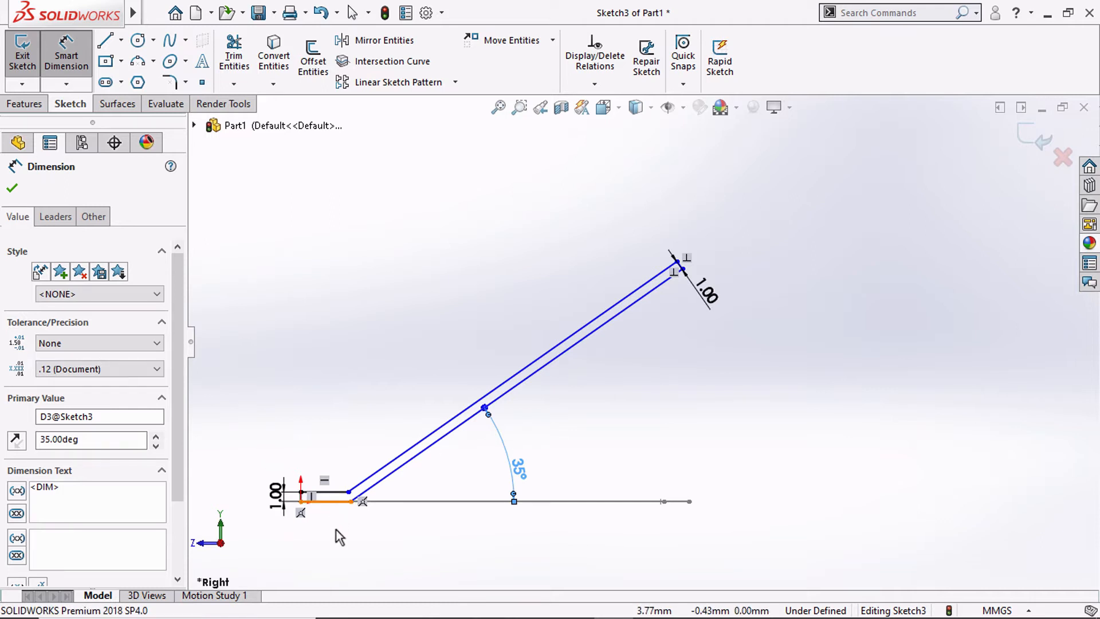
click(331, 535)
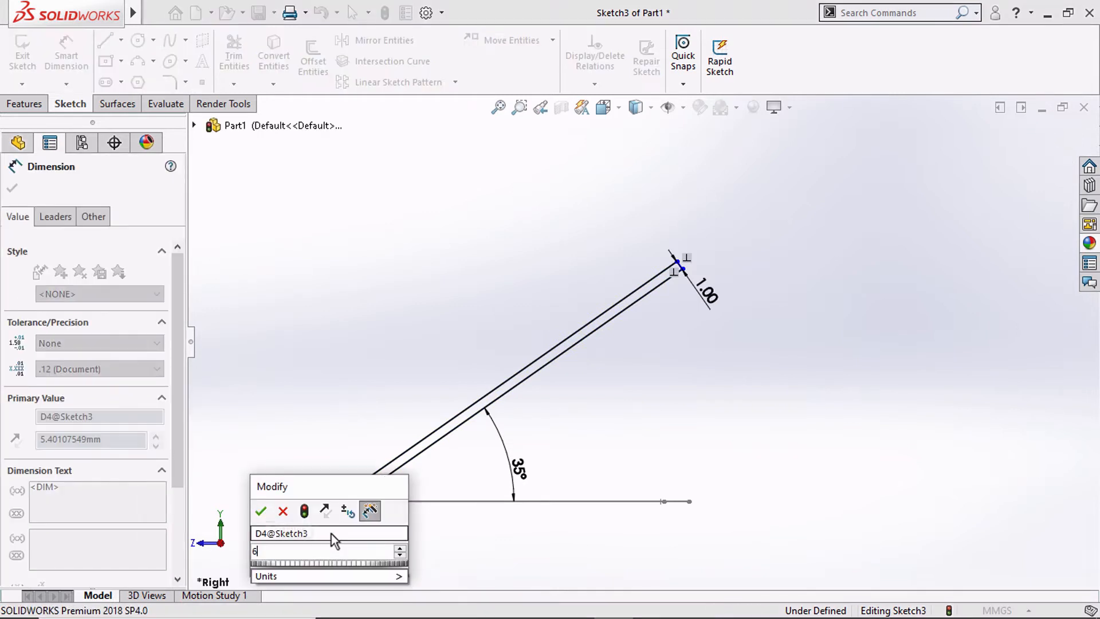
text(6.4)
key(Return)
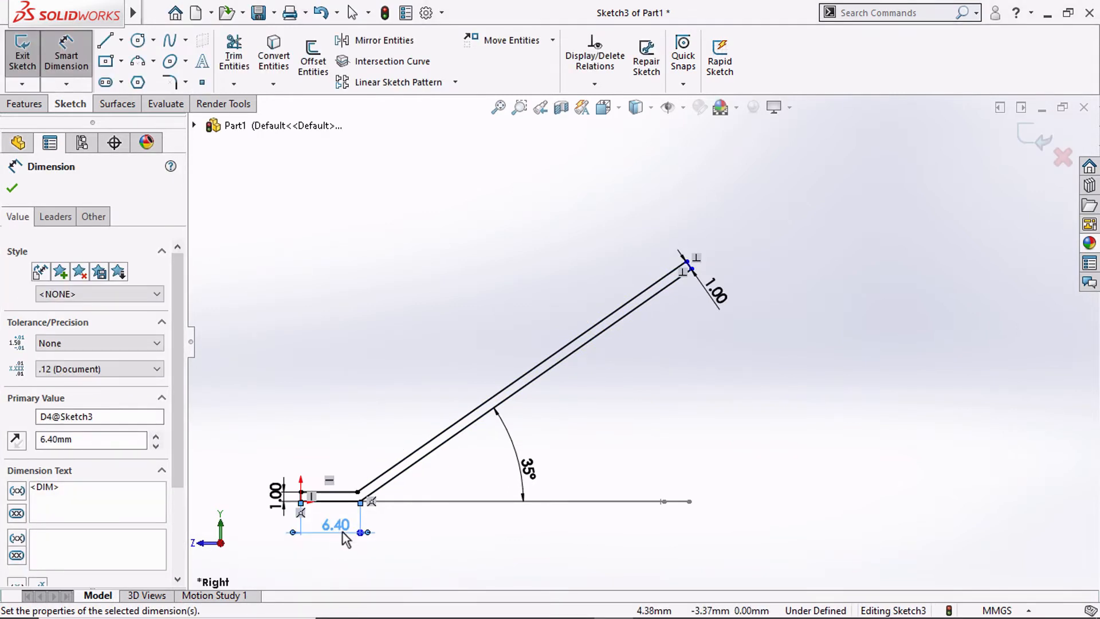
double_click(343, 529)
text(6.5)
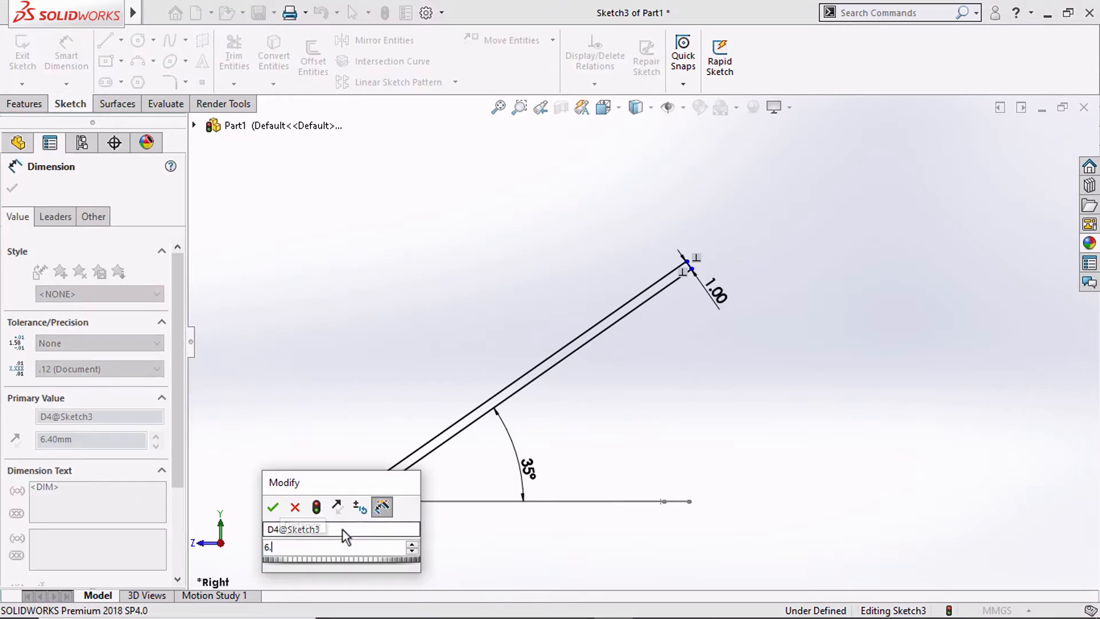
key(Return)
Round the inner and outer bend corners of the strip with 5 mm sketch fillets.
mouse_move(371, 457)
middle_down()
mouse_move(386, 490)
mouse_move(365, 538)
middle_up()
scroll(357, 538, down, 3)
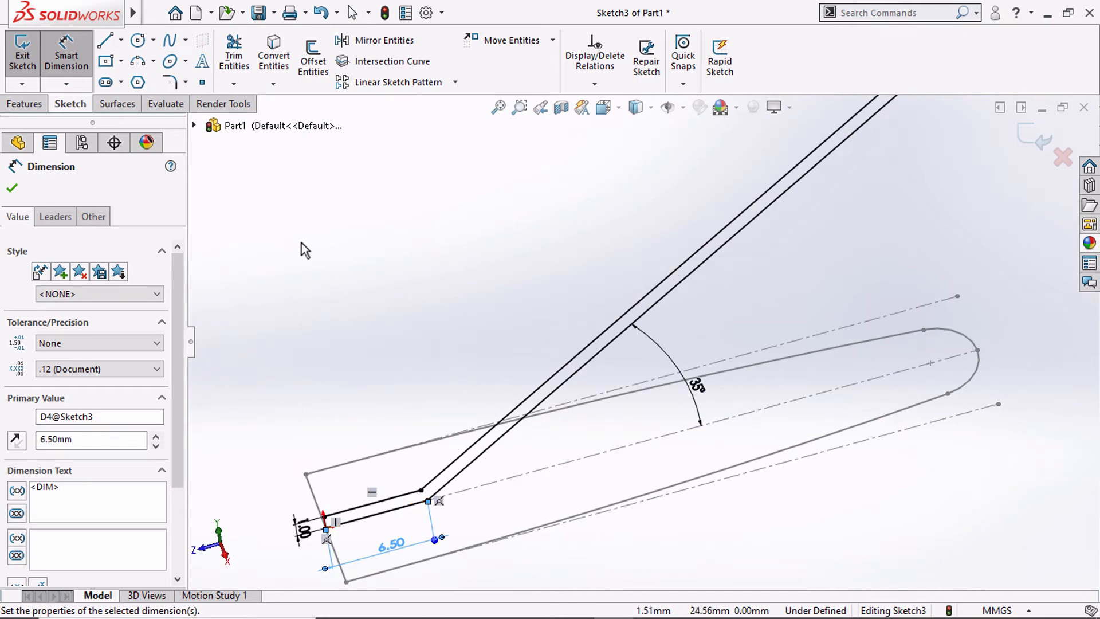
click(171, 83)
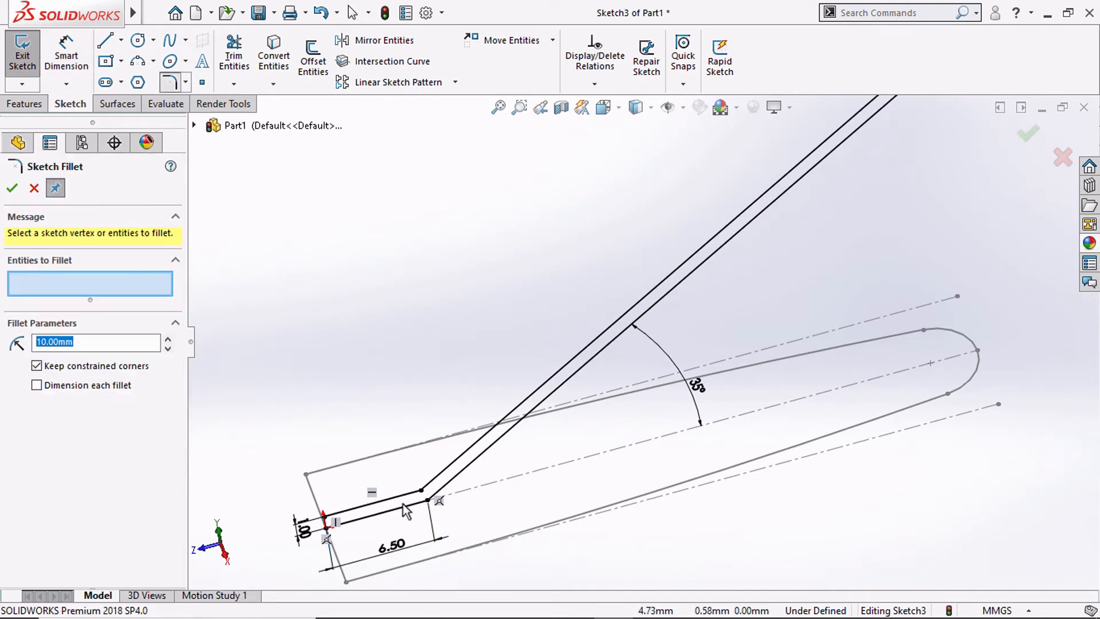
click(422, 493)
scroll(427, 495, down, 2)
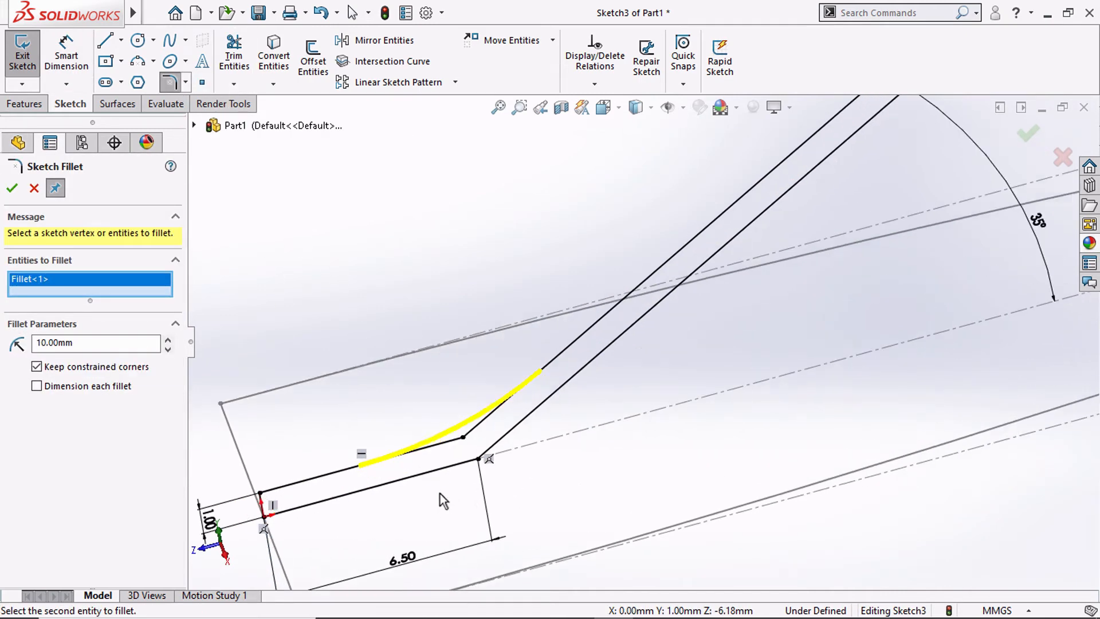
click(480, 460)
drag(88, 357, 35, 356)
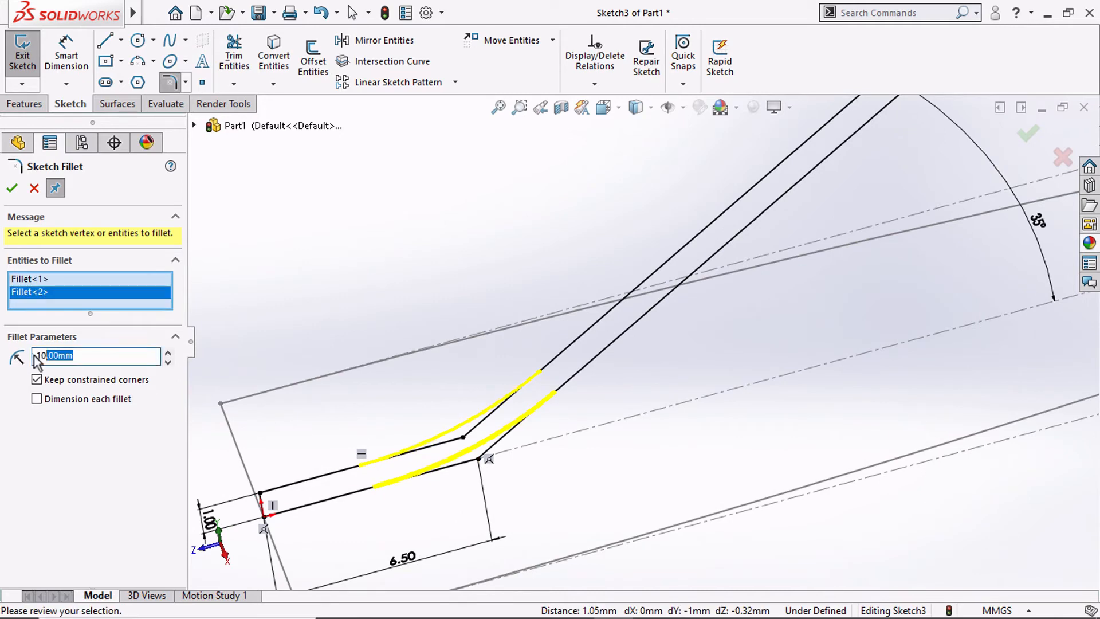
text(8)
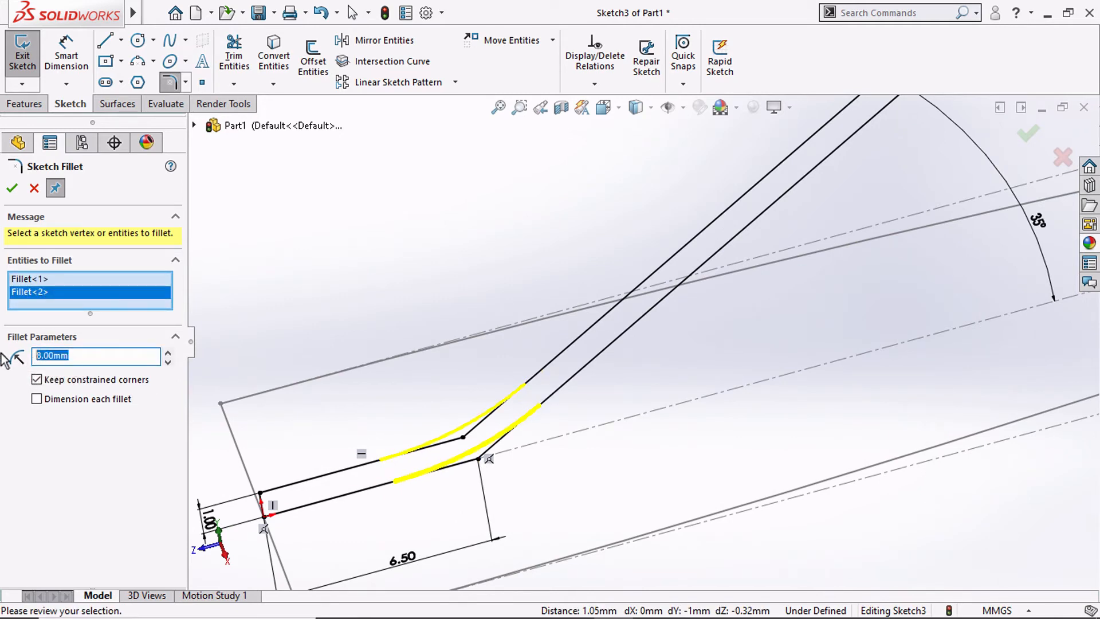
text(6)
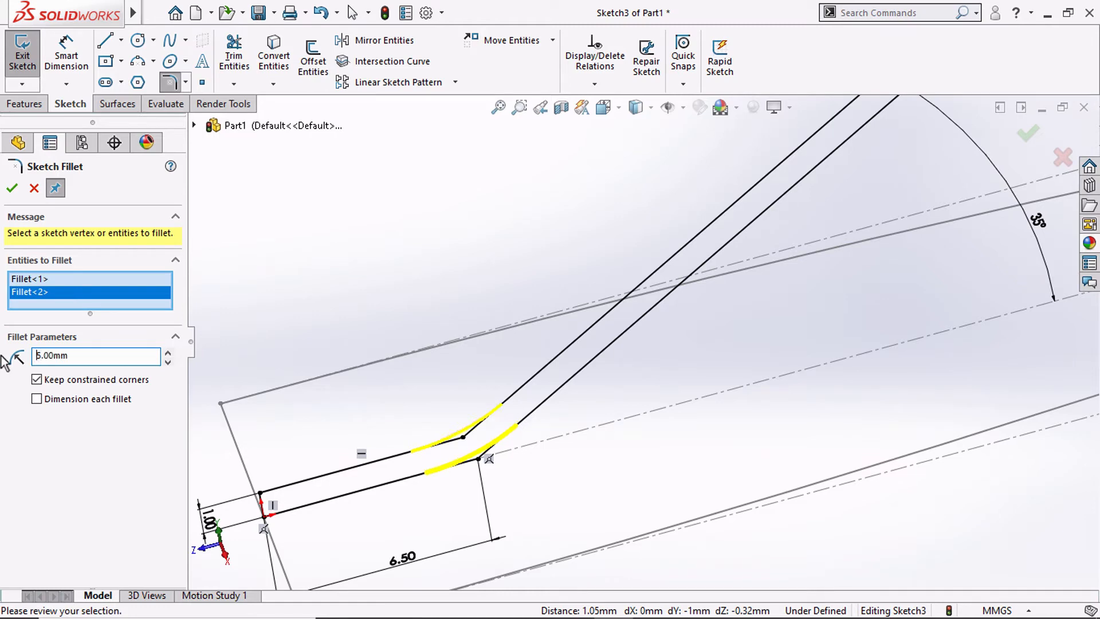
click(13, 188)
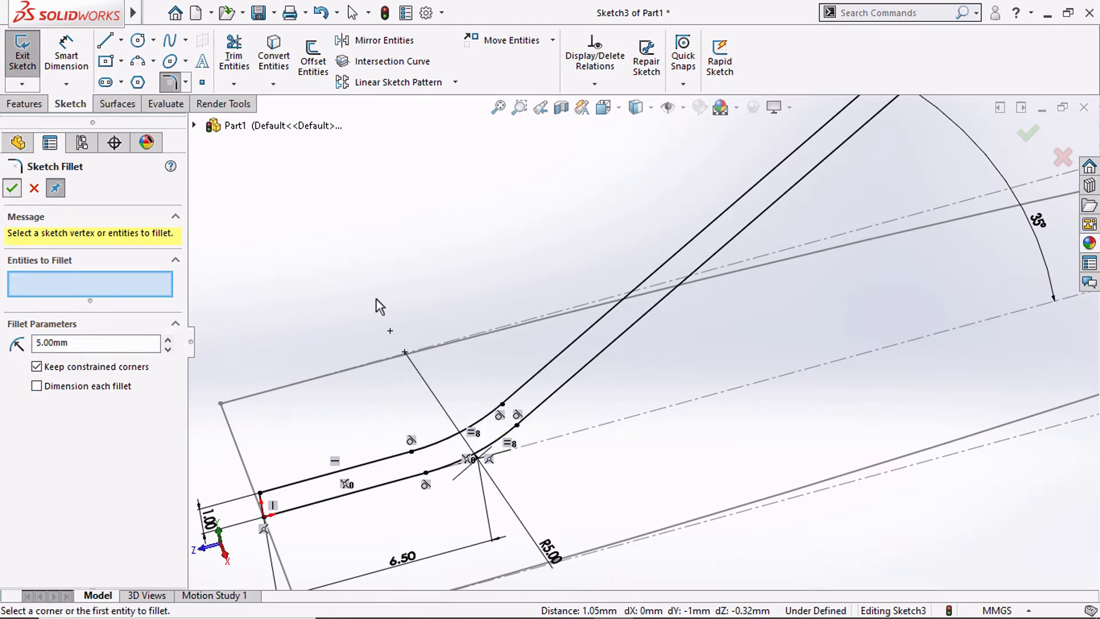
scroll(439, 297, up, 5)
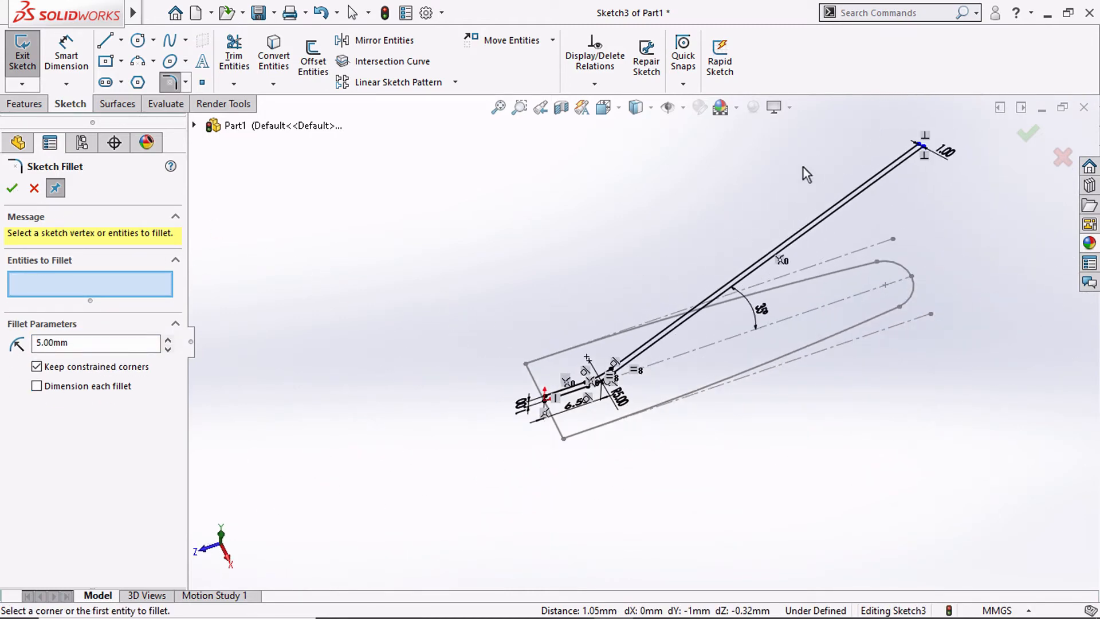
click(604, 107)
click(652, 173)
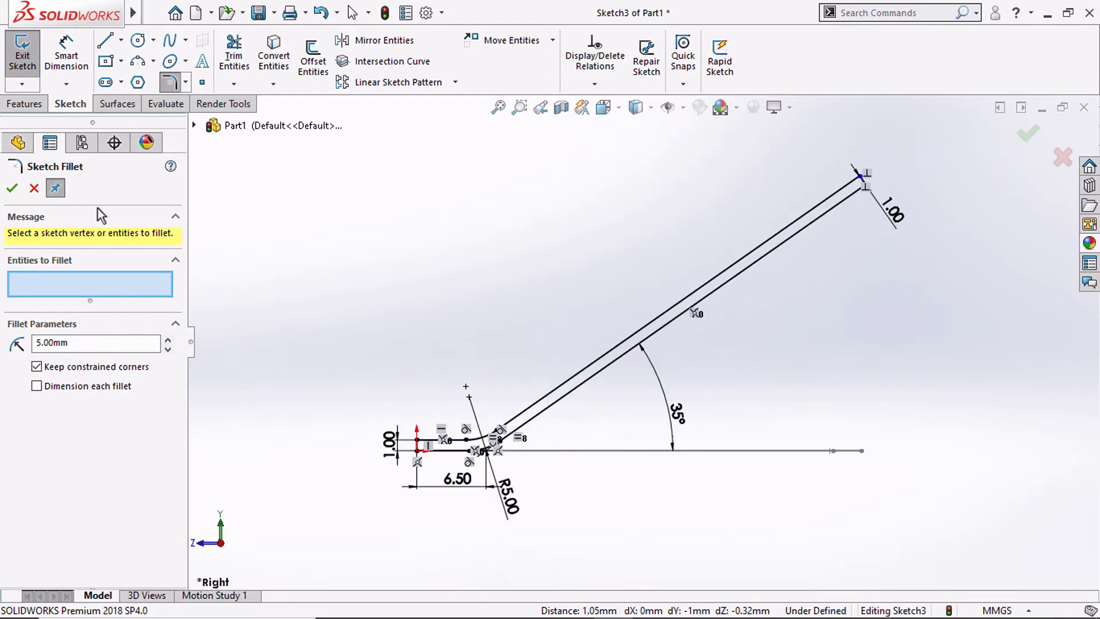
click(33, 188)
Dimension the length of the strip's upper sloping line, keeping its drawn length.
scroll(868, 195, down, 3)
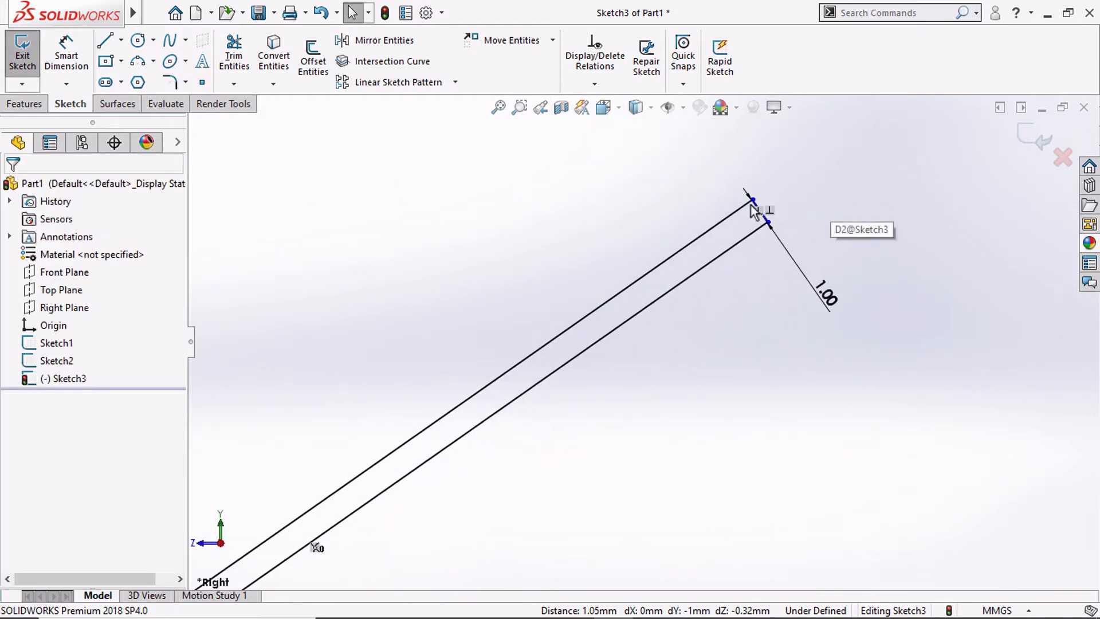
click(752, 200)
scroll(745, 241, up, 3)
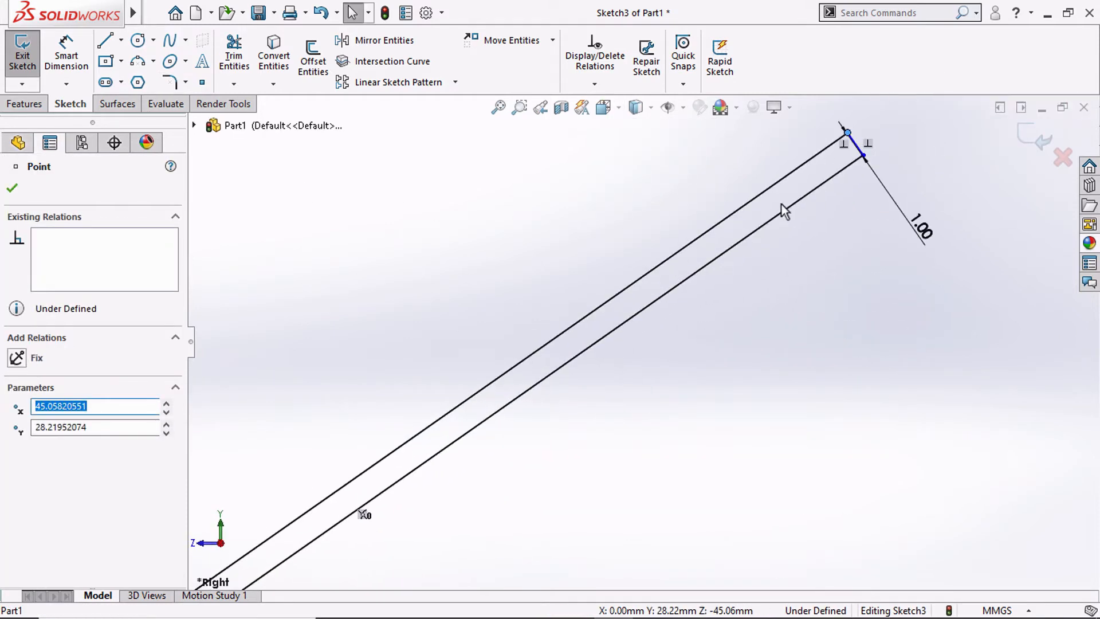
click(65, 58)
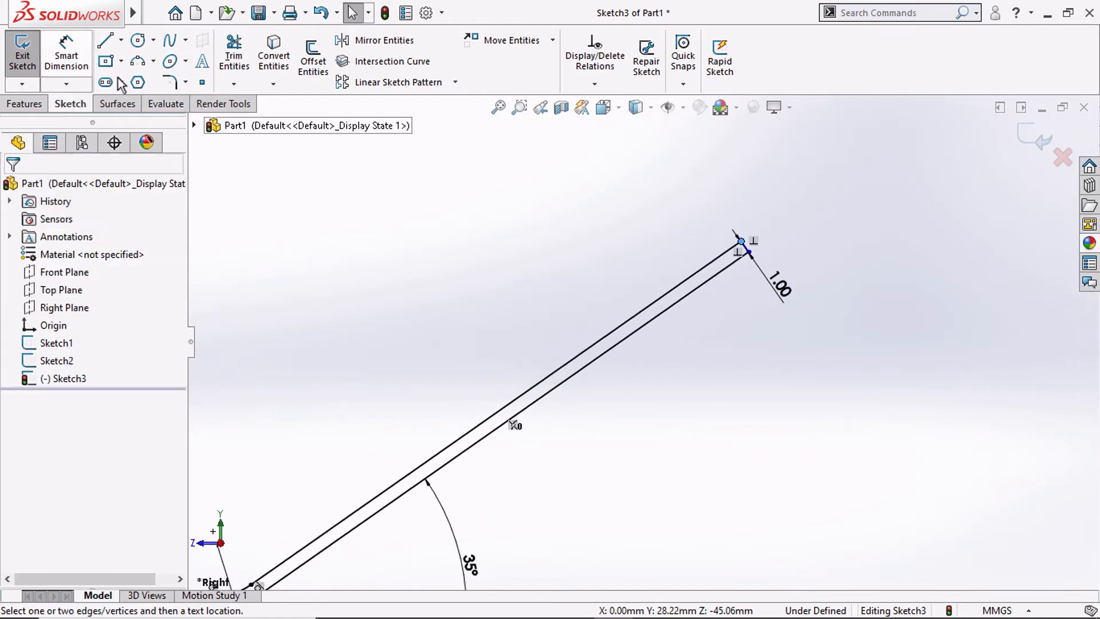
click(521, 400)
click(512, 381)
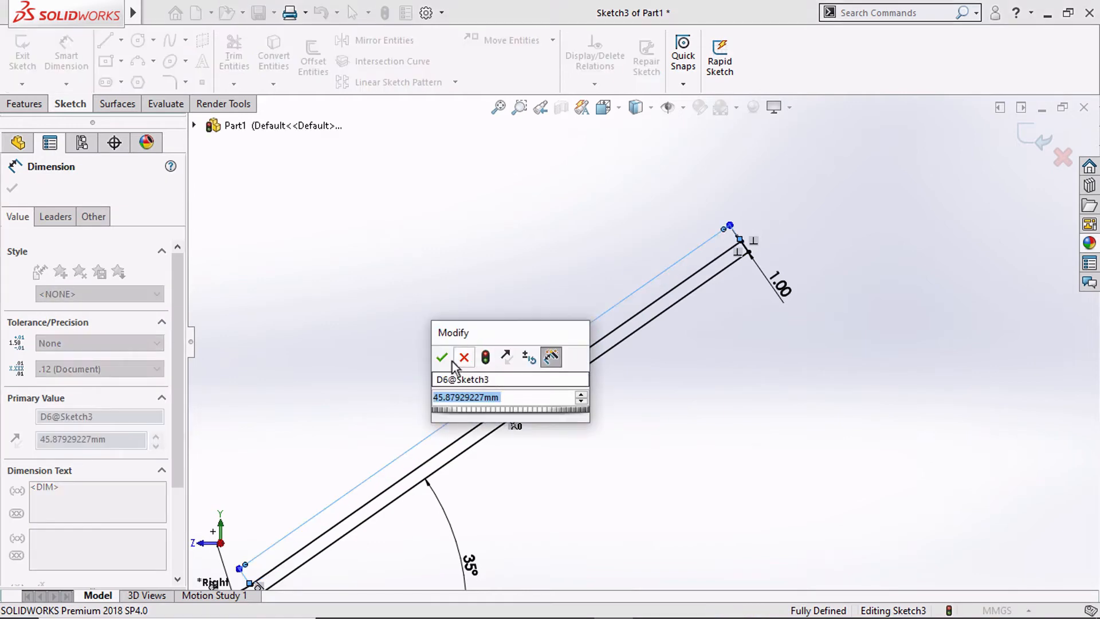
click(441, 358)
Extrude the bent strip profile 10 mm in both directions from the sketch plane.
scroll(539, 381, up, 5)
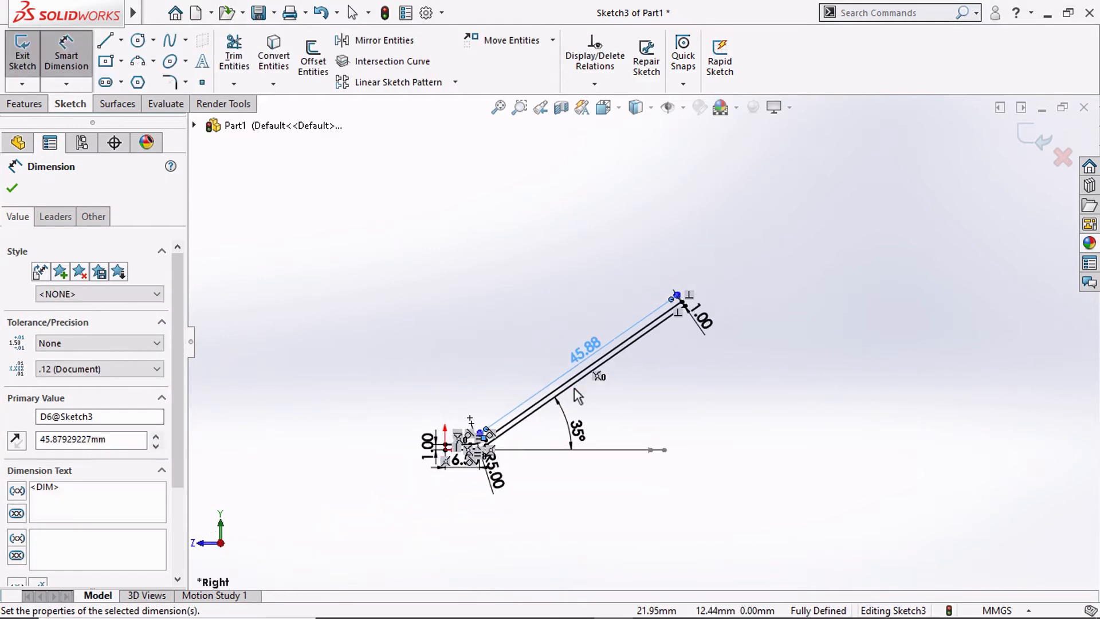
middle_drag(576, 294, 611, 421)
click(26, 104)
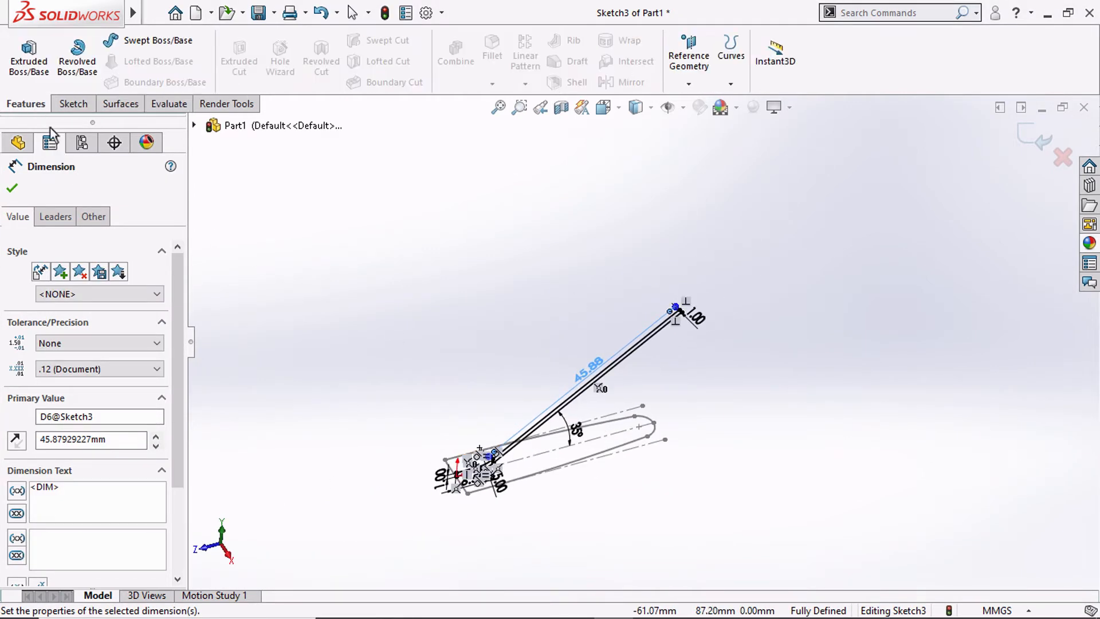
click(30, 63)
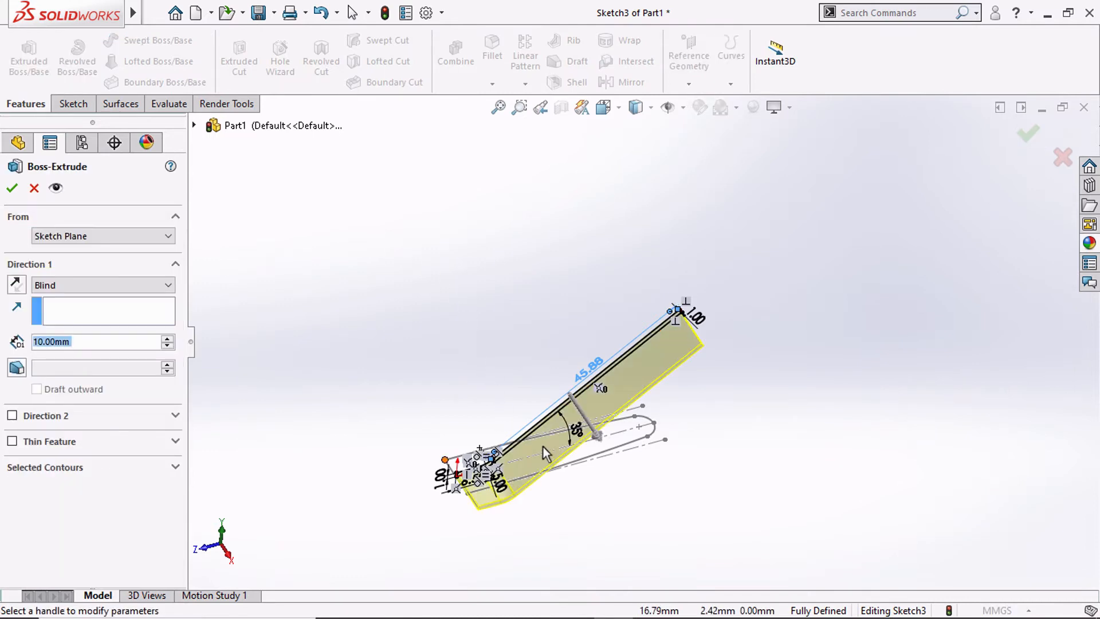
click(12, 416)
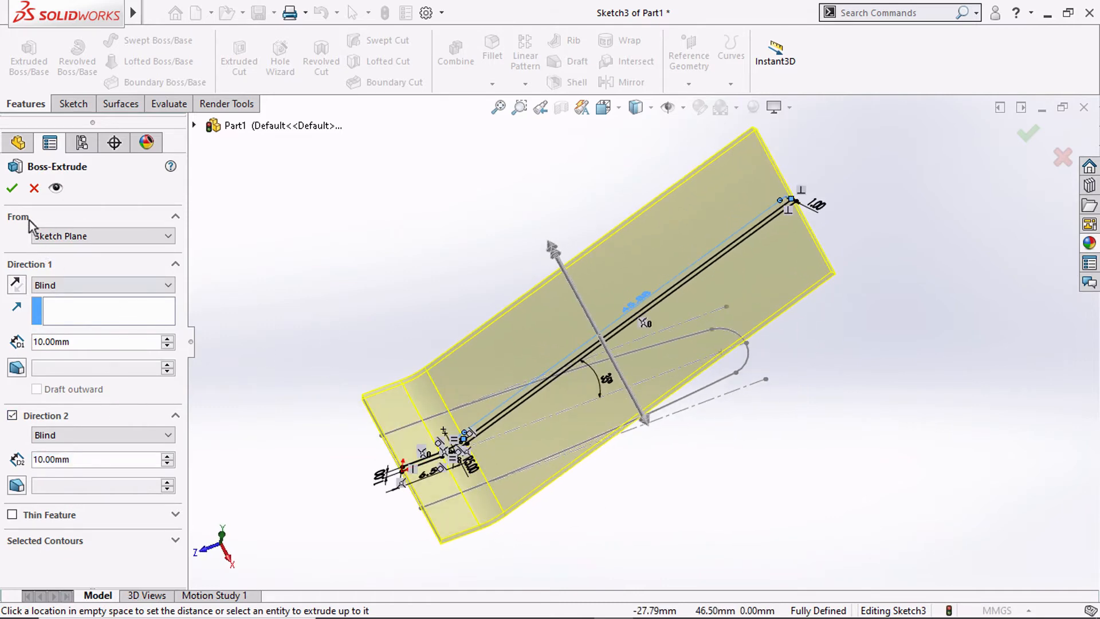
click(14, 190)
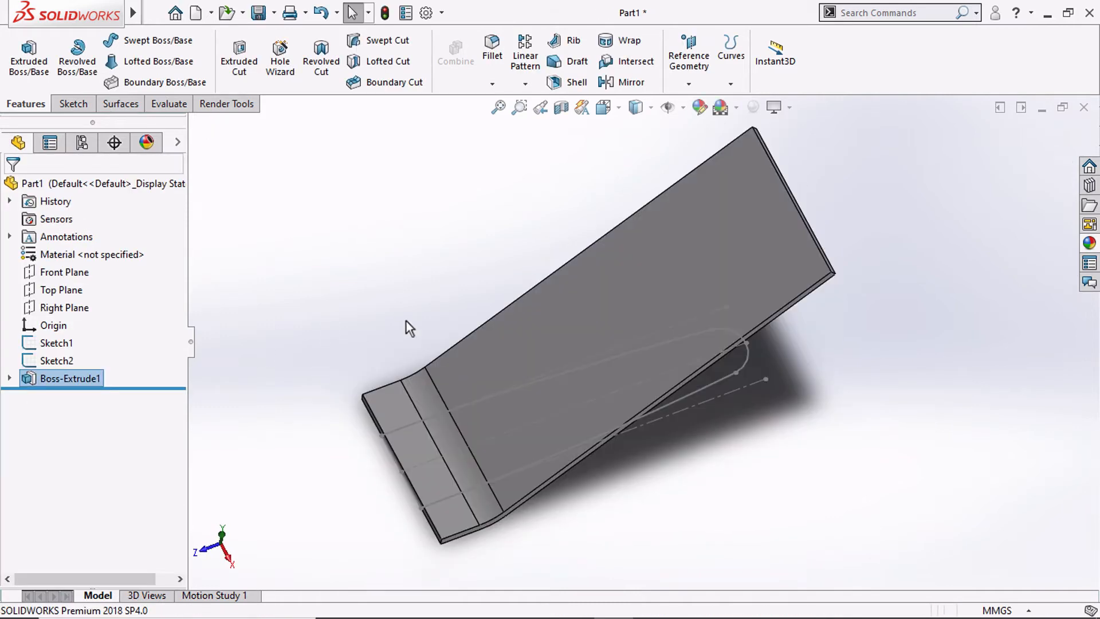
Turn off shadows in shaded mode for the model display.
click(775, 107)
click(778, 138)
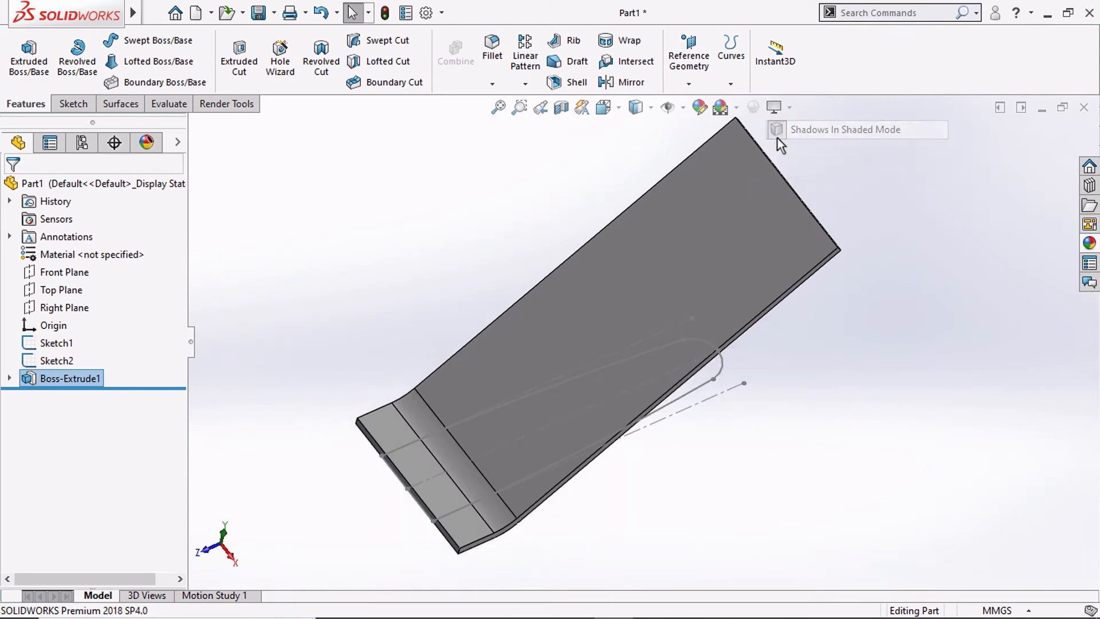
middle_drag(510, 252, 523, 268)
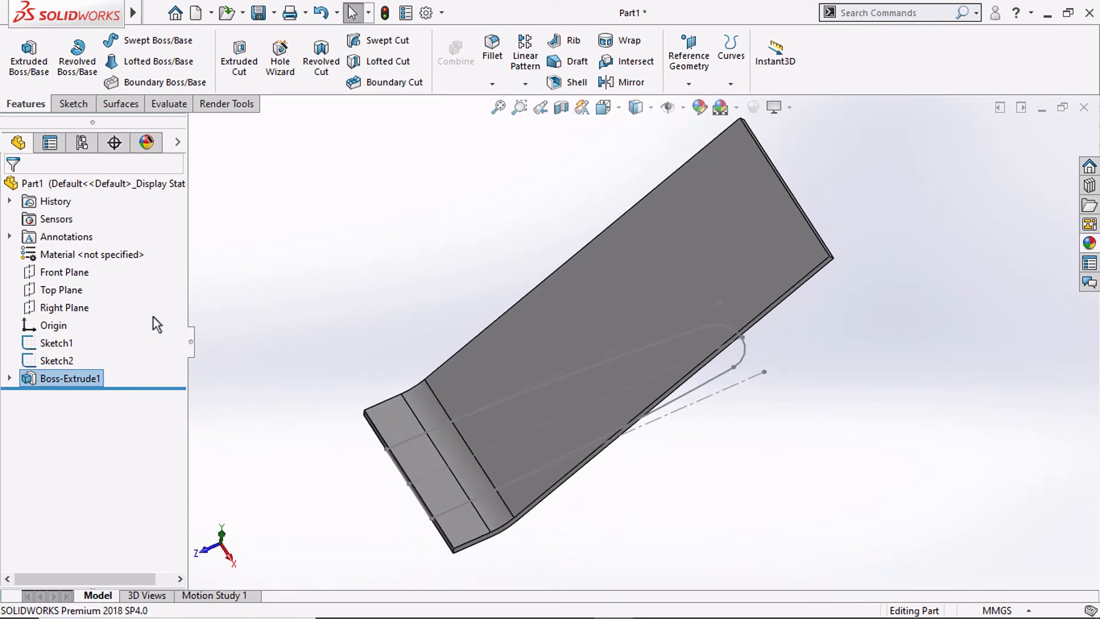
Start a new sketch on the Top Plane and convert the tapered, round-tipped outline of Sketch2 into it.
click(51, 287)
click(66, 260)
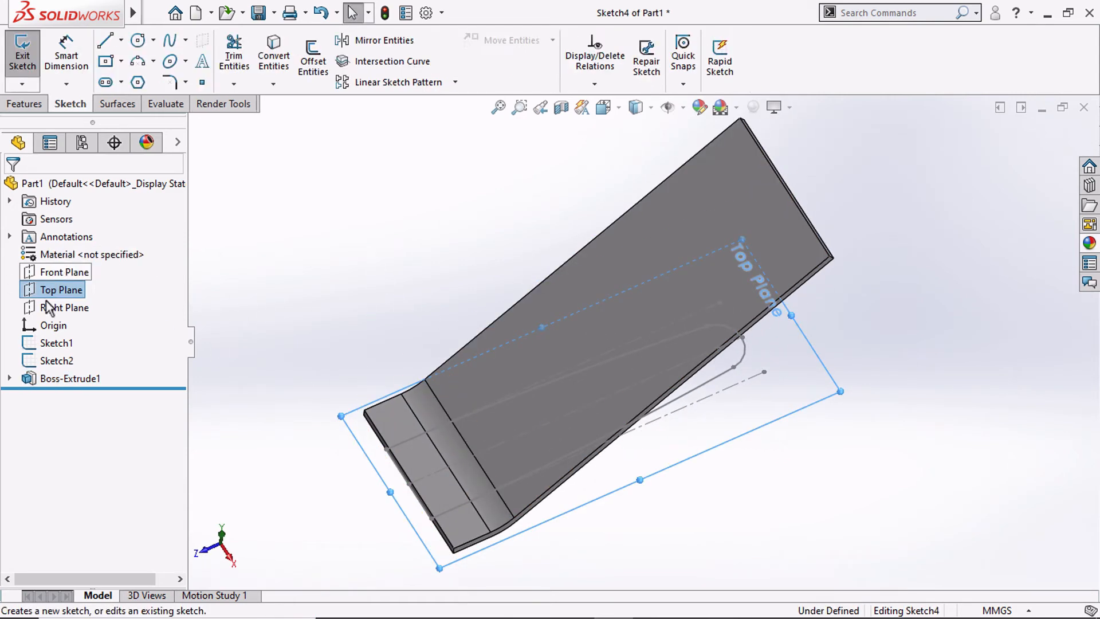
click(54, 343)
click(57, 361)
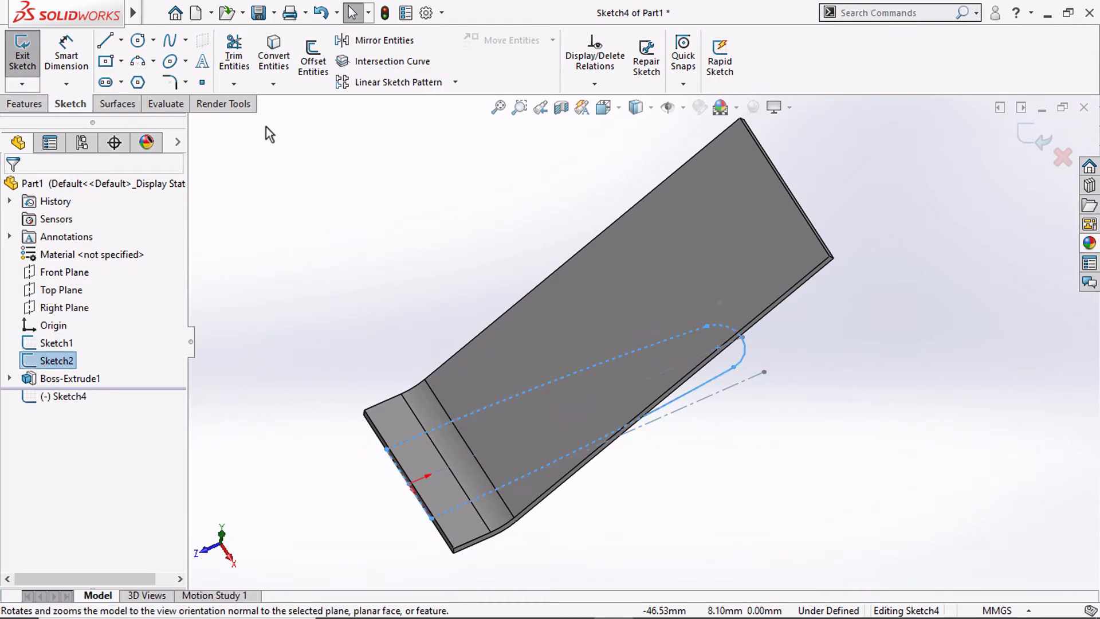
click(274, 55)
key(z)
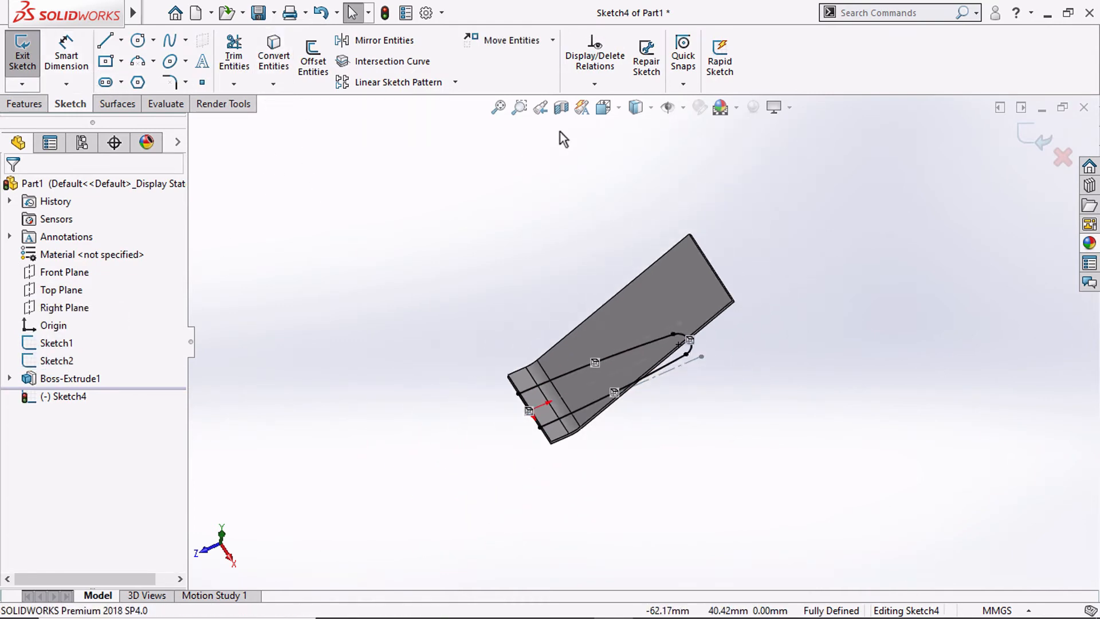
Draw a center rectangle about 47 by 72 mm around the whole strip and its tapered outline.
click(604, 107)
click(618, 135)
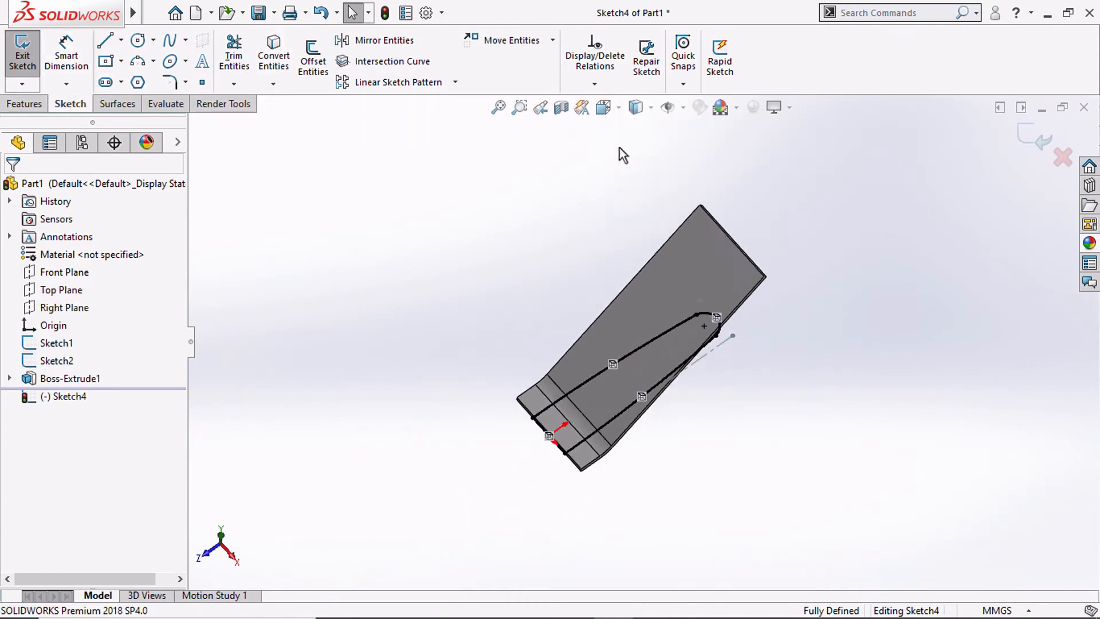
click(105, 63)
click(642, 361)
key(z)
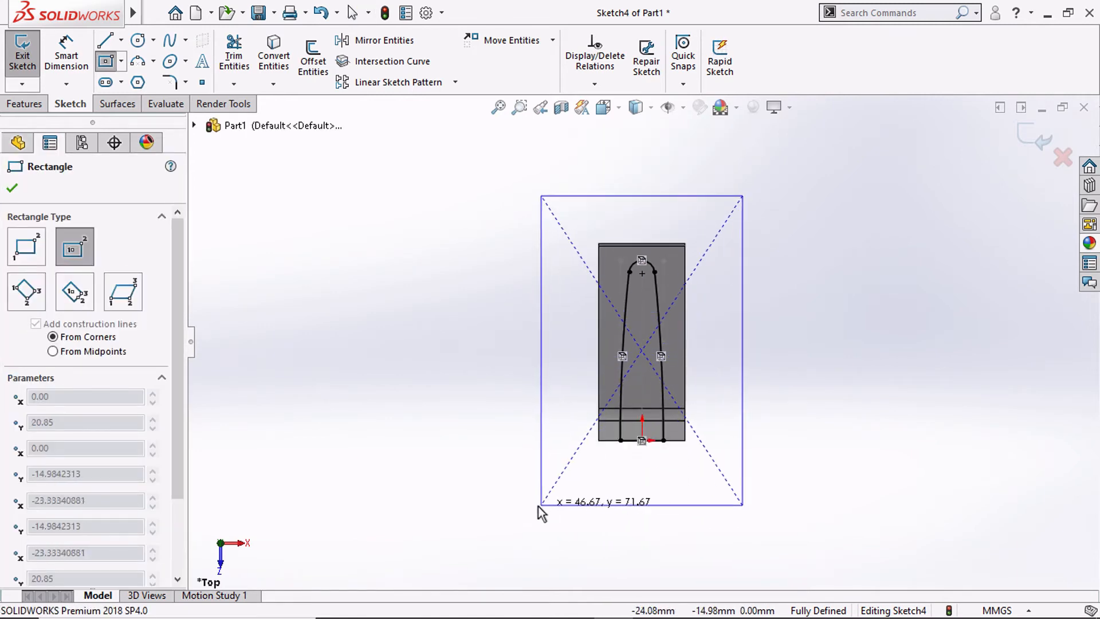
click(538, 504)
Extrude-cut the region between the rectangle and the tapered outline Through All toward the bent strip.
click(24, 104)
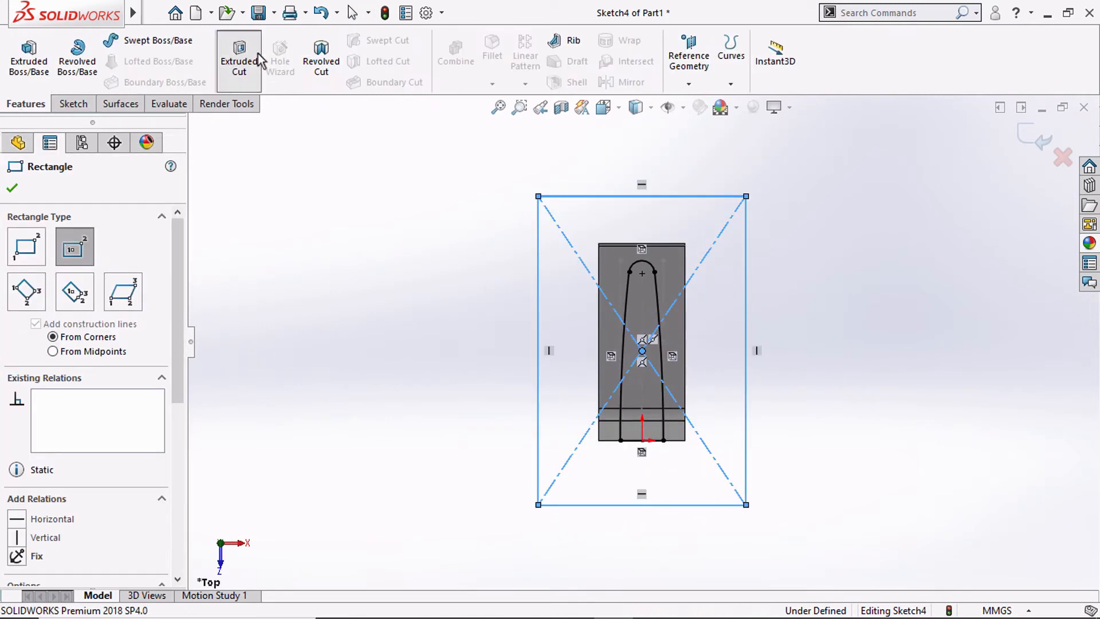
click(239, 63)
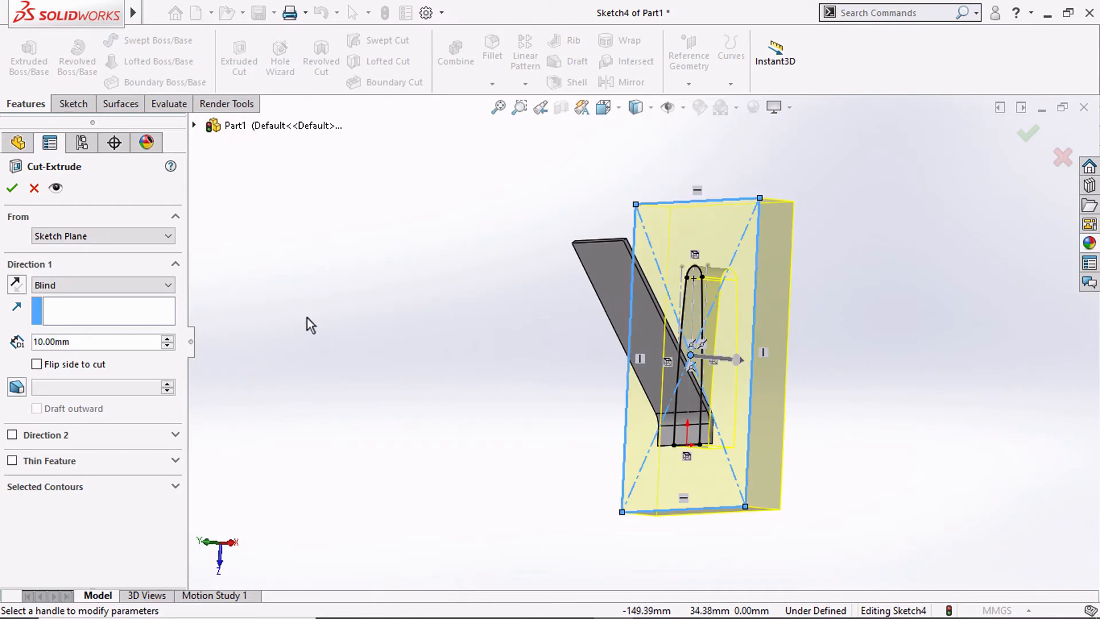
click(50, 285)
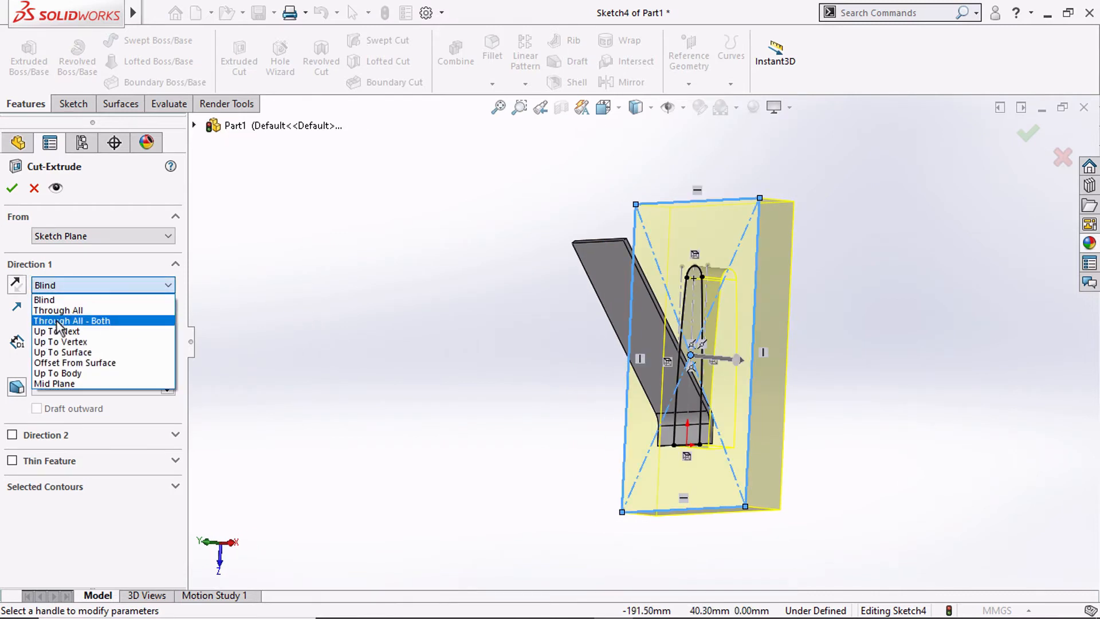
click(59, 308)
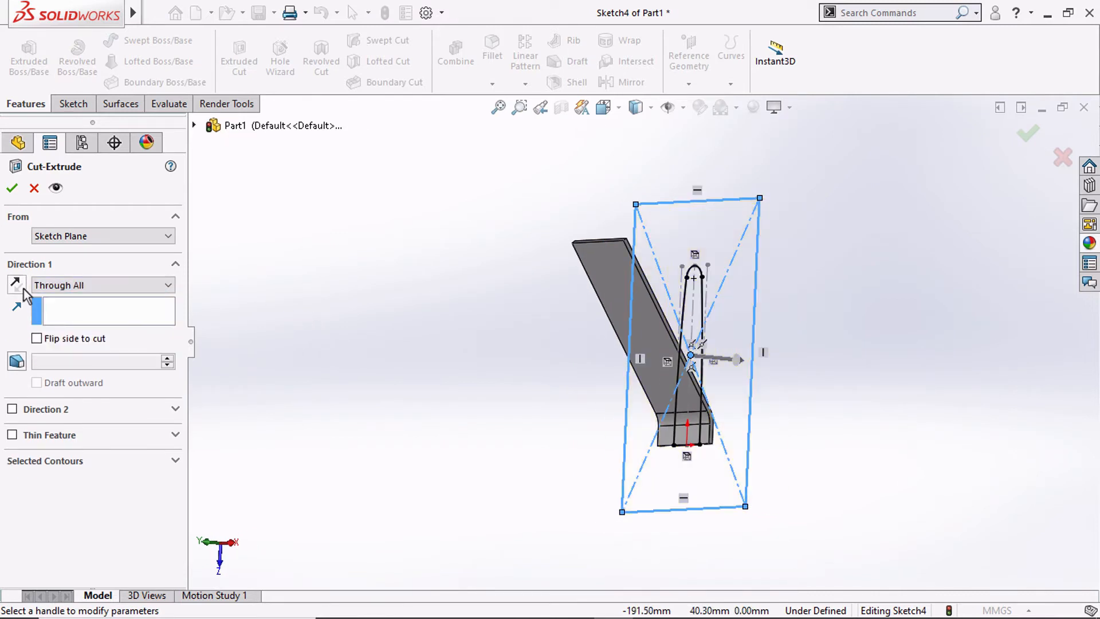
click(12, 188)
Examine the trimmed bent part from the front, from the right side and from several angled views.
middle_drag(341, 298, 314, 266)
click(603, 107)
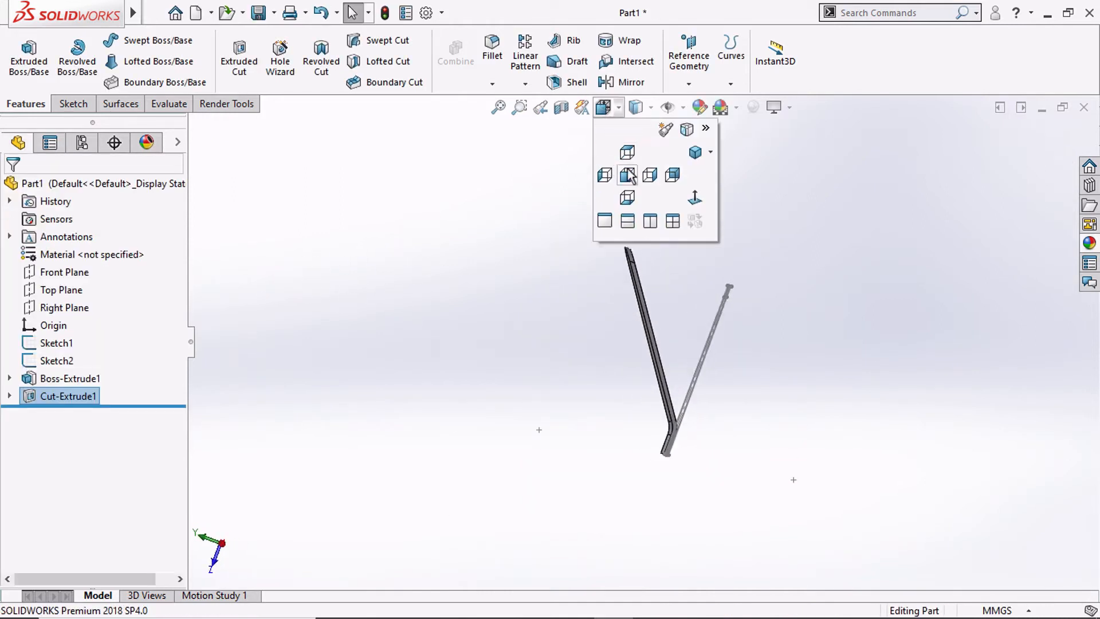
click(627, 175)
click(603, 107)
click(650, 175)
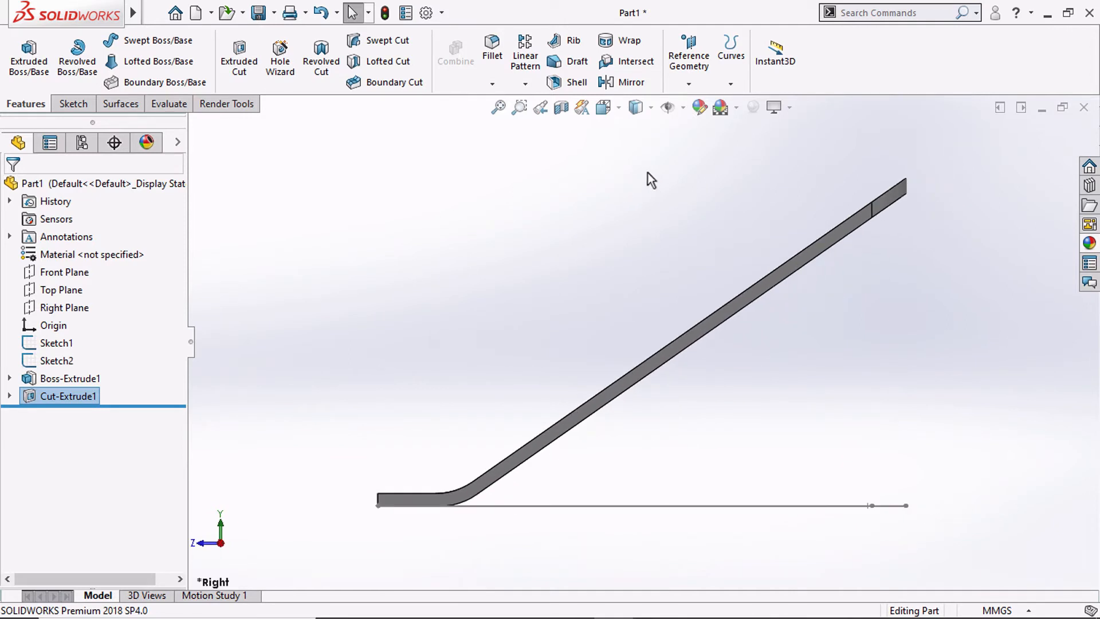
middle_drag(688, 200, 721, 309)
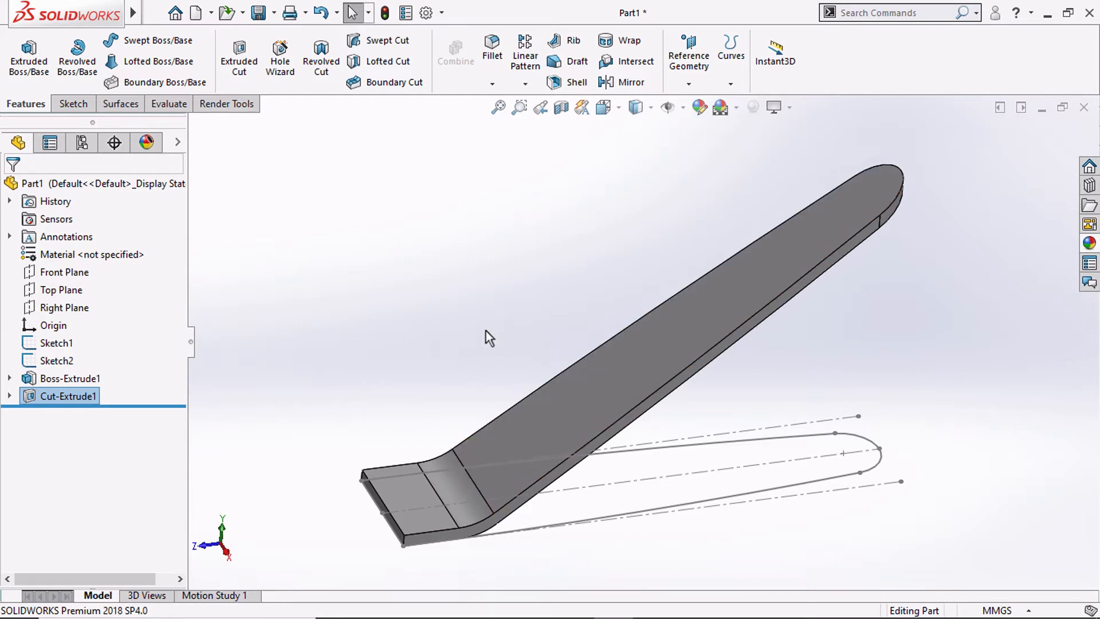
mouse_move(486, 337)
middle_down()
mouse_move(484, 359)
mouse_move(479, 338)
middle_up()
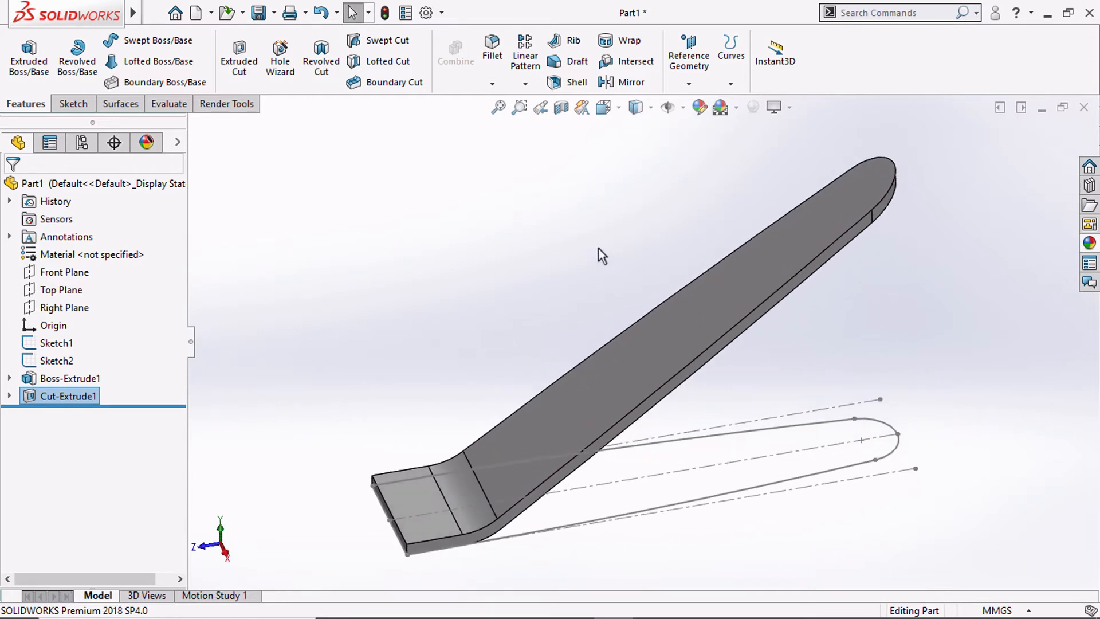
middle_drag(600, 249, 573, 205)
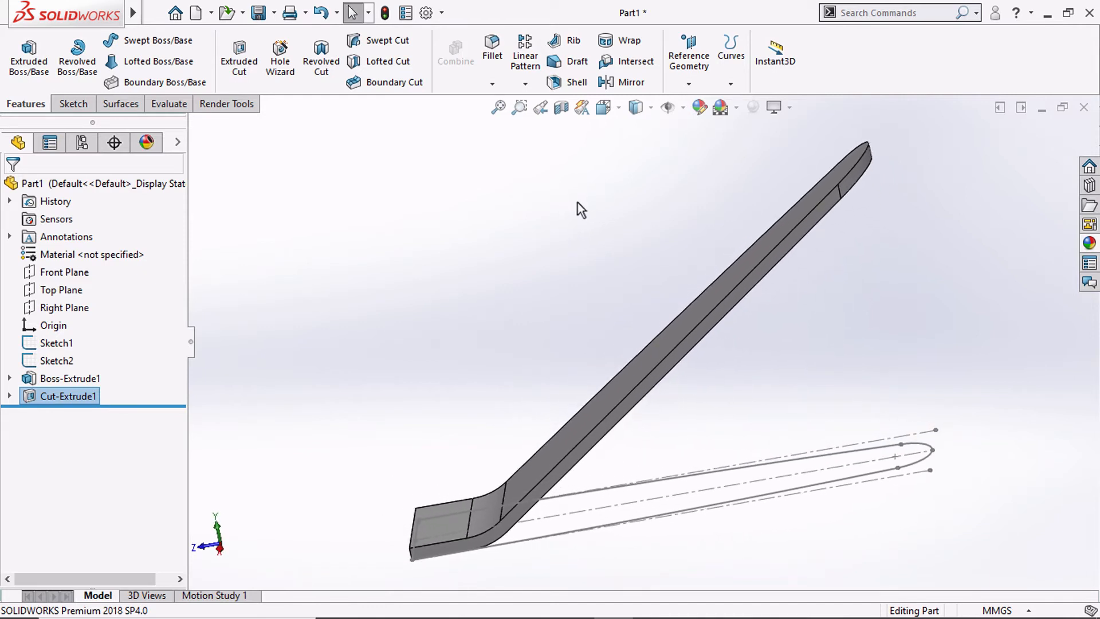
mouse_move(578, 202)
middle_down()
mouse_move(582, 231)
mouse_move(627, 272)
middle_up()
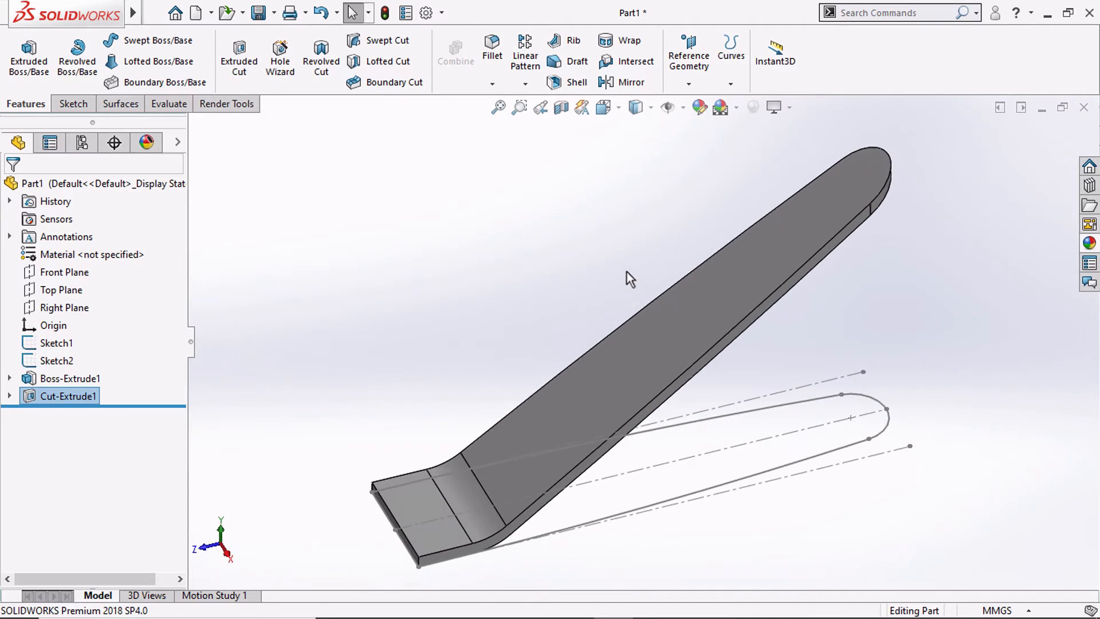
Show the part from the top and start a new sketch on the Top Plane.
click(603, 107)
click(630, 159)
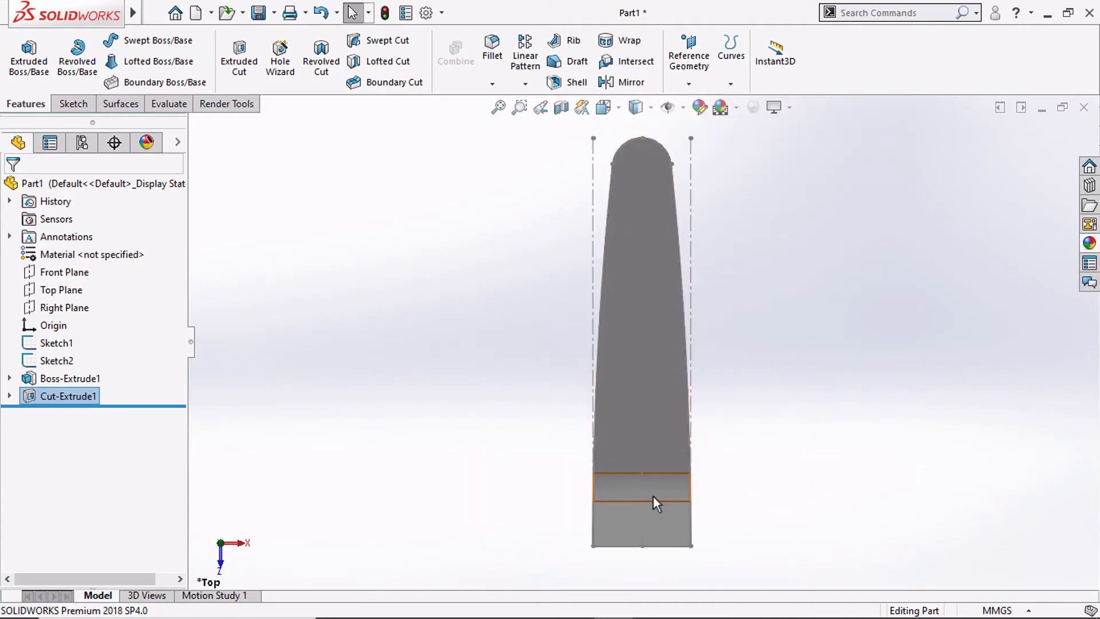
scroll(626, 435, down, 2)
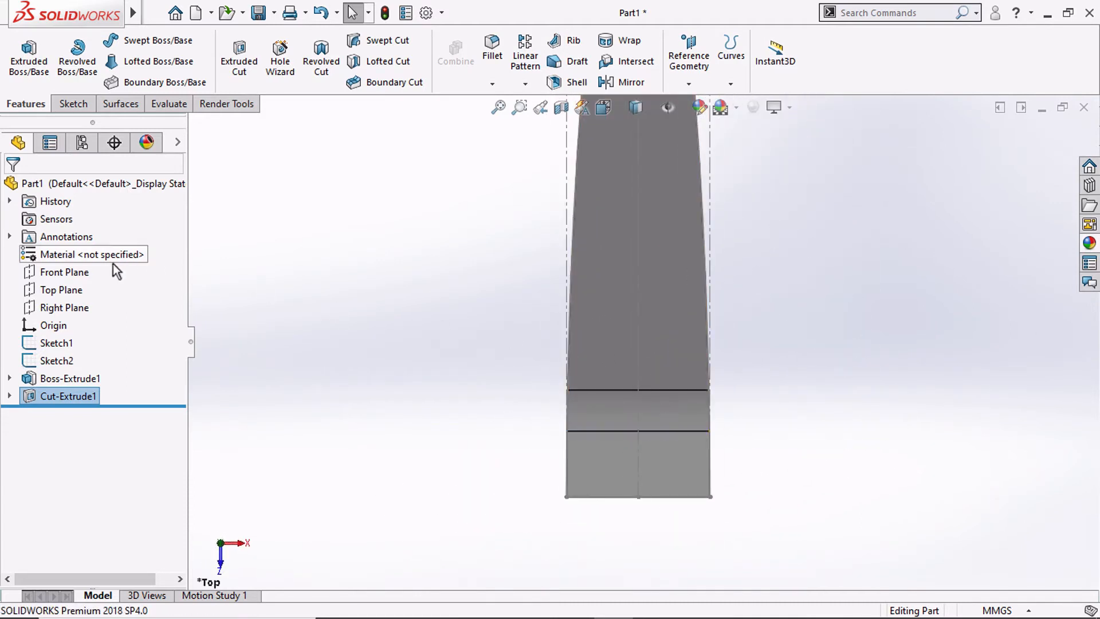
click(75, 291)
click(131, 259)
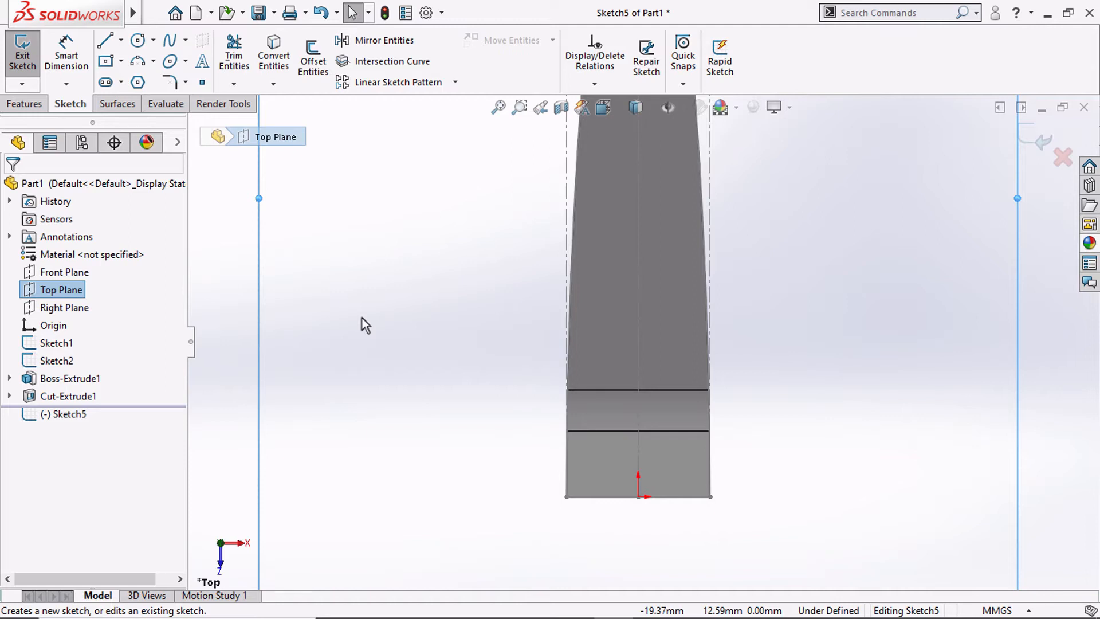
Sketch a closed rectangle from lines, about 4.3 by 1.5 mm, standing on the flat end's outer edge around the origin.
click(105, 40)
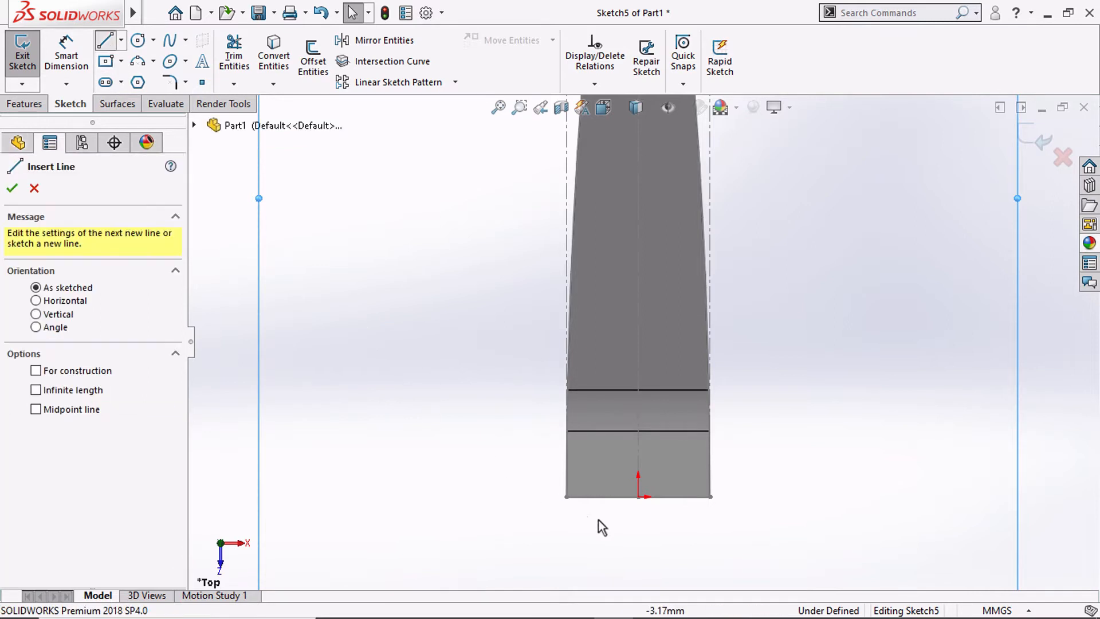
scroll(662, 498, down, 2)
click(672, 478)
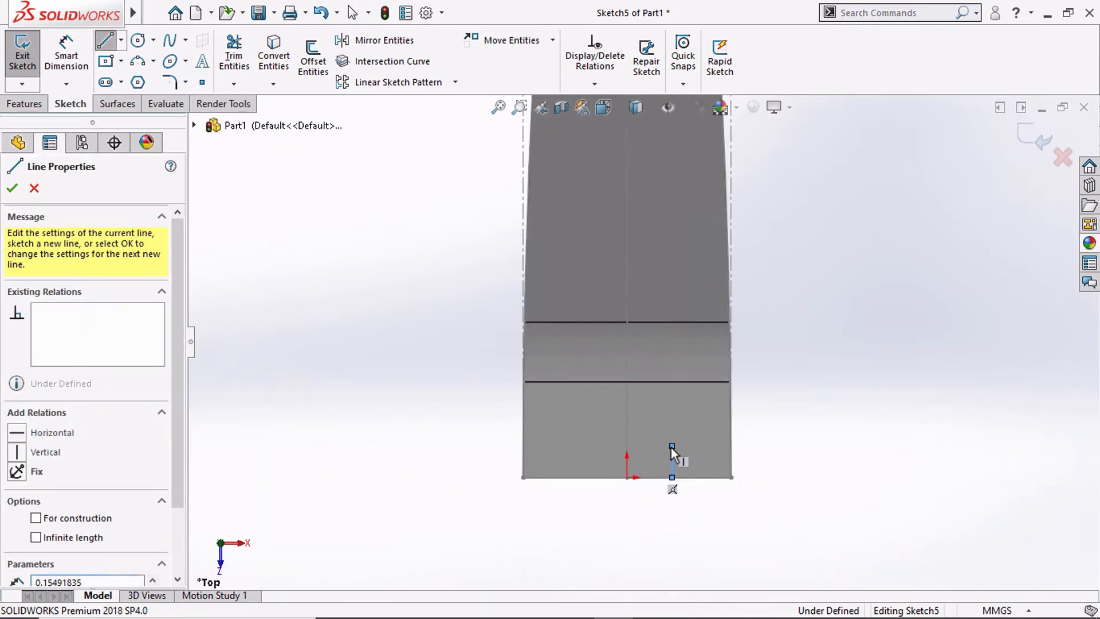
click(672, 446)
click(581, 445)
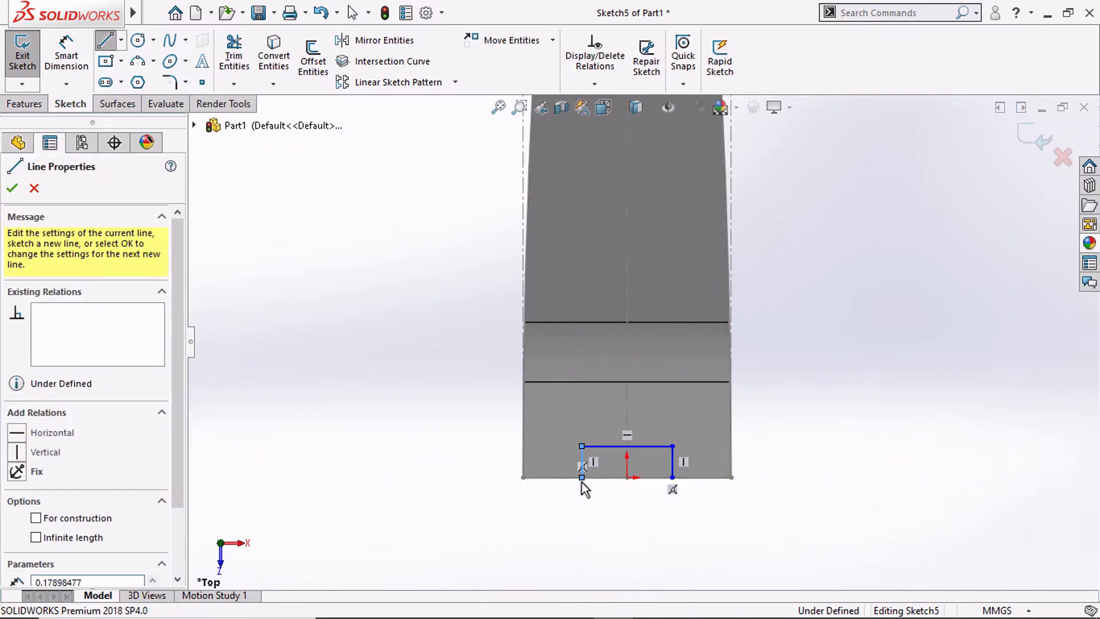
click(581, 478)
double_click(598, 506)
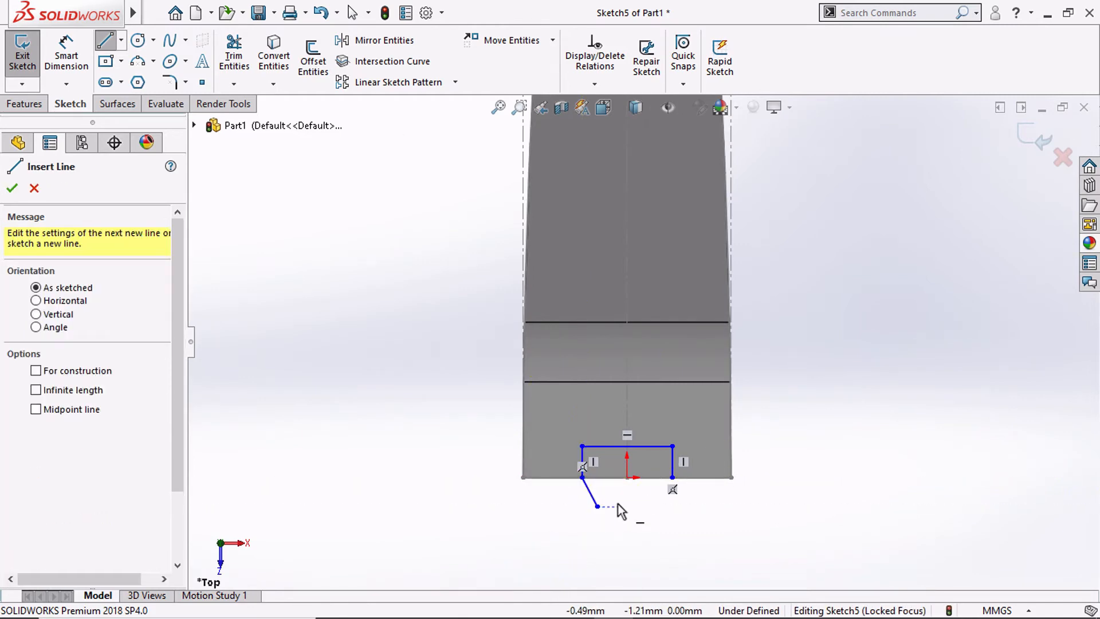
key(Escape)
click(673, 478)
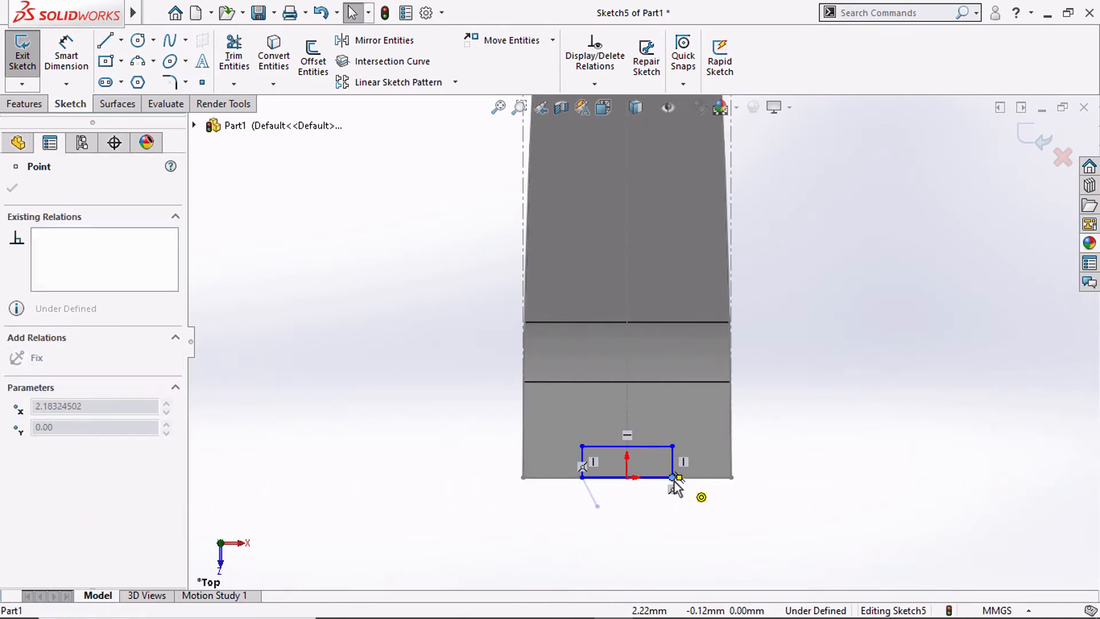
key(Escape)
Make the origin the midpoint of the rectangle's line on the outer edge.
click(635, 478)
ctrl+click(627, 478)
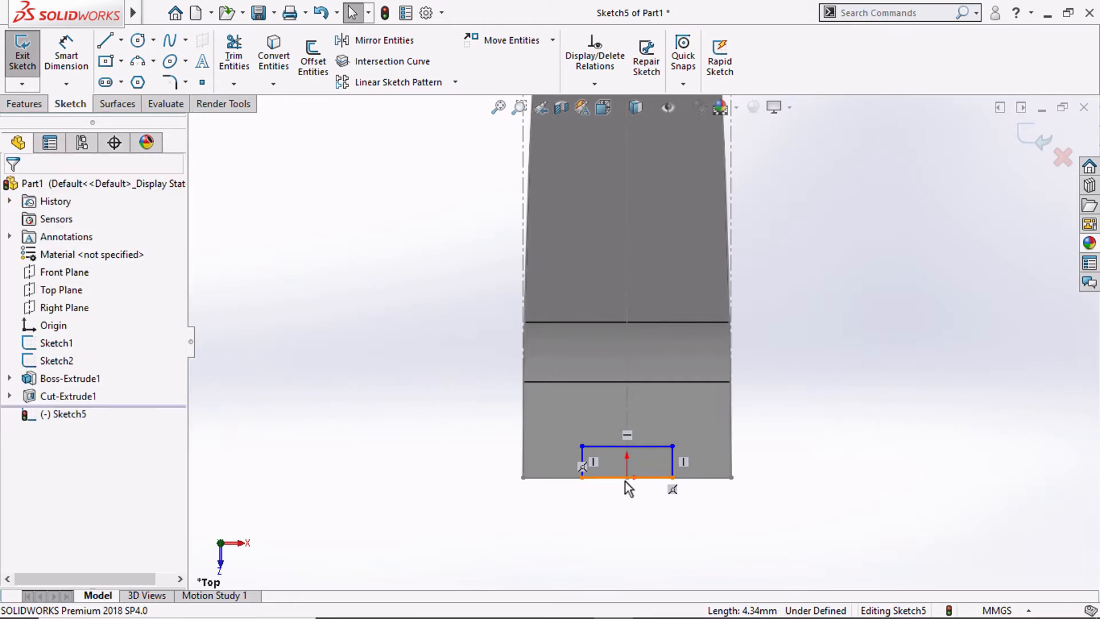
click(52, 467)
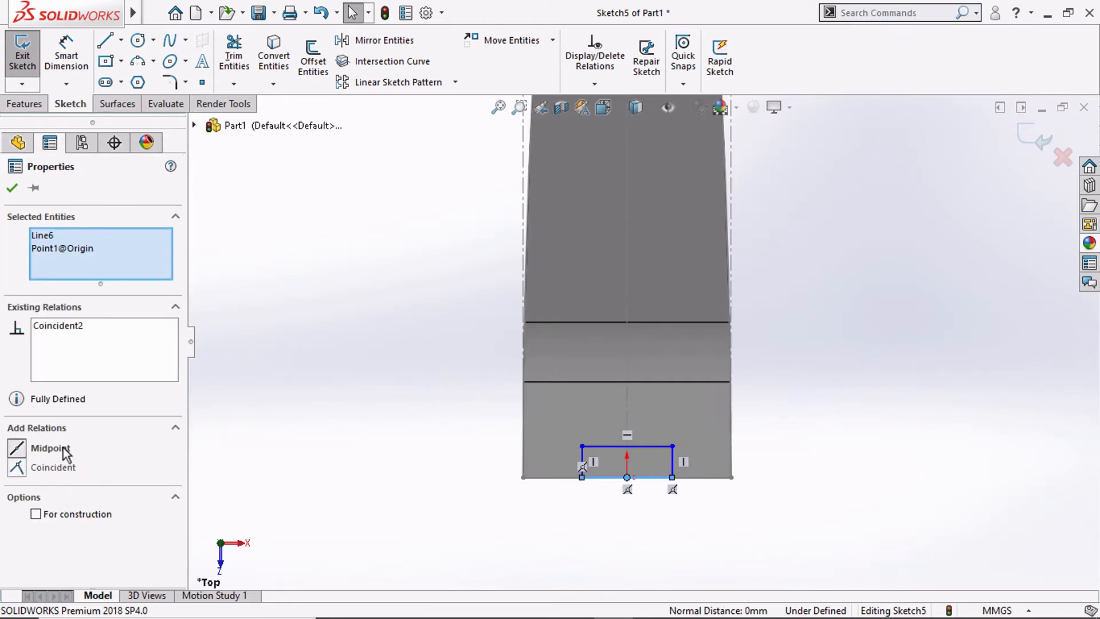
click(52, 448)
Dimension the distance from the rectangle's lower-left corner to the strip's left corner as 2.5 mm.
click(66, 57)
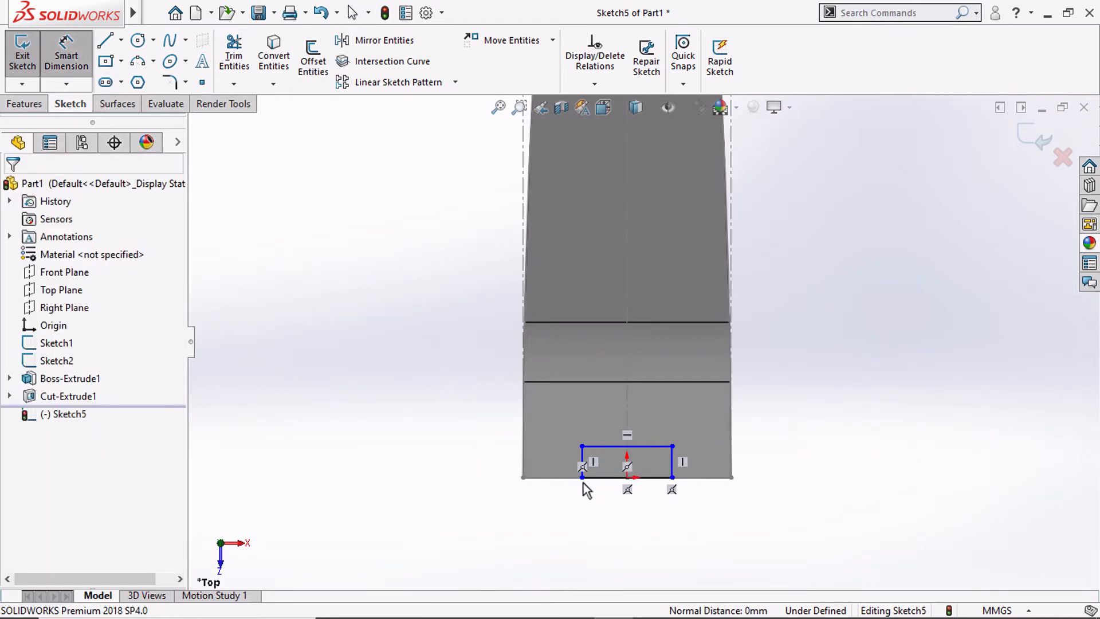
click(582, 478)
click(523, 478)
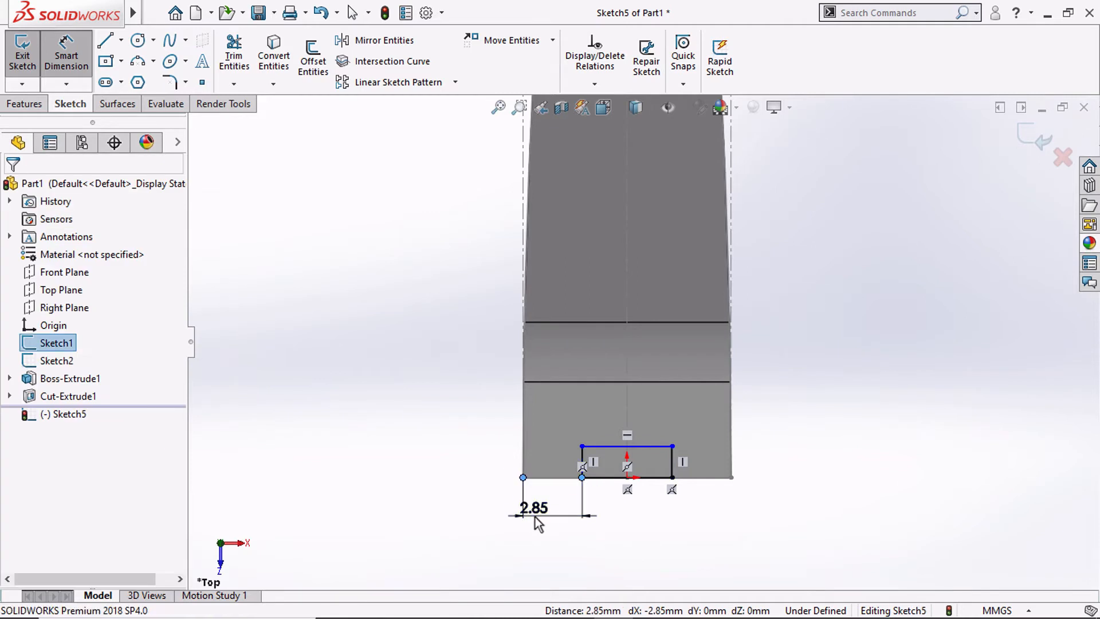
click(537, 523)
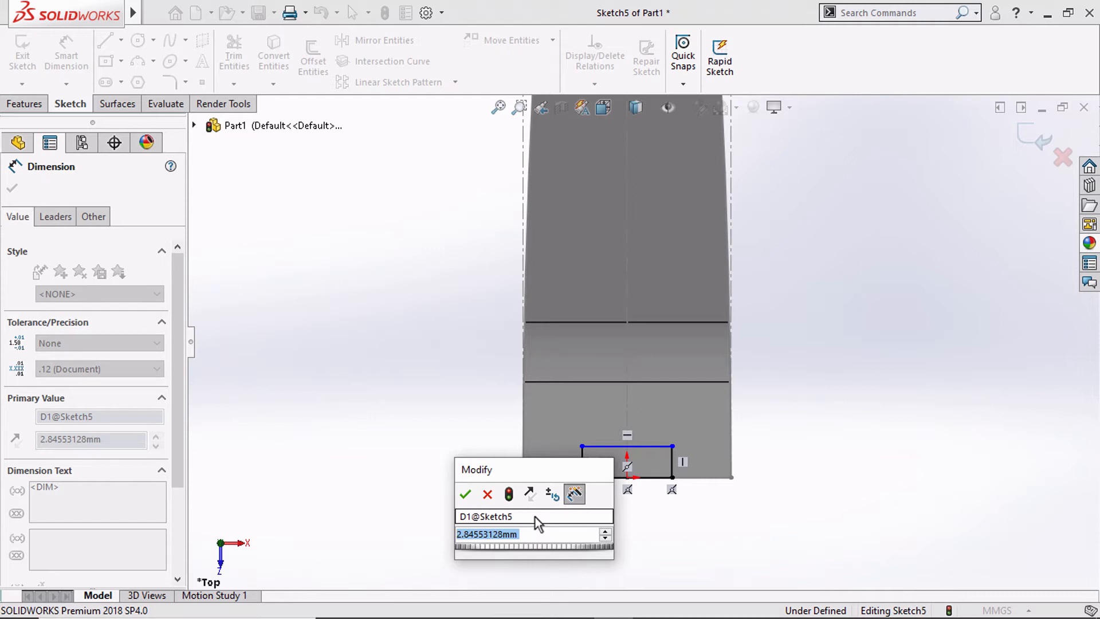
text(2.5)
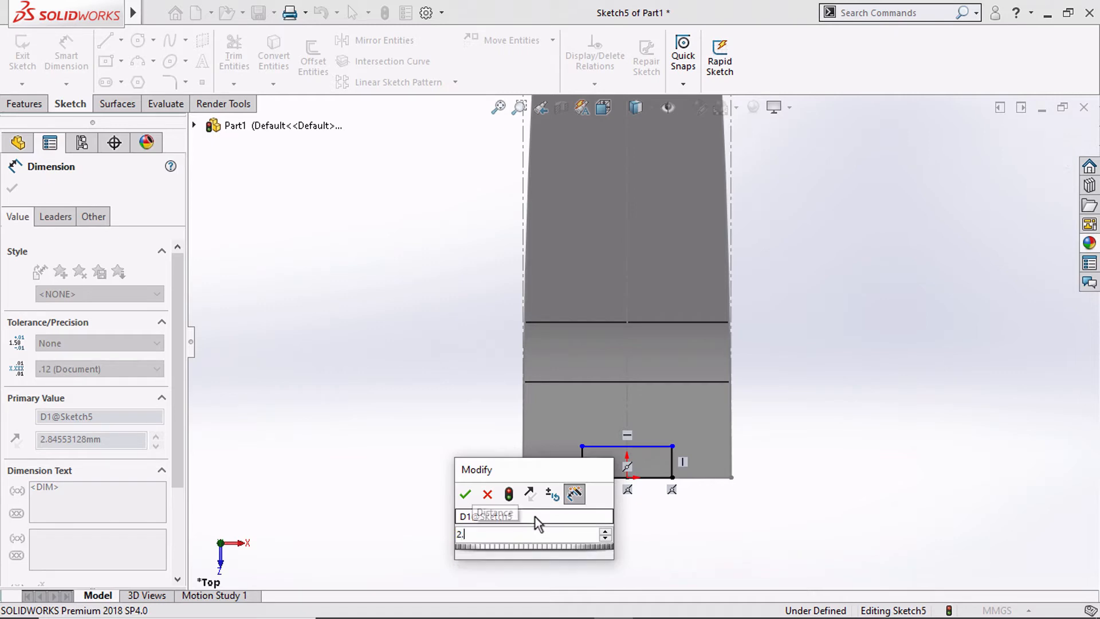
key(Return)
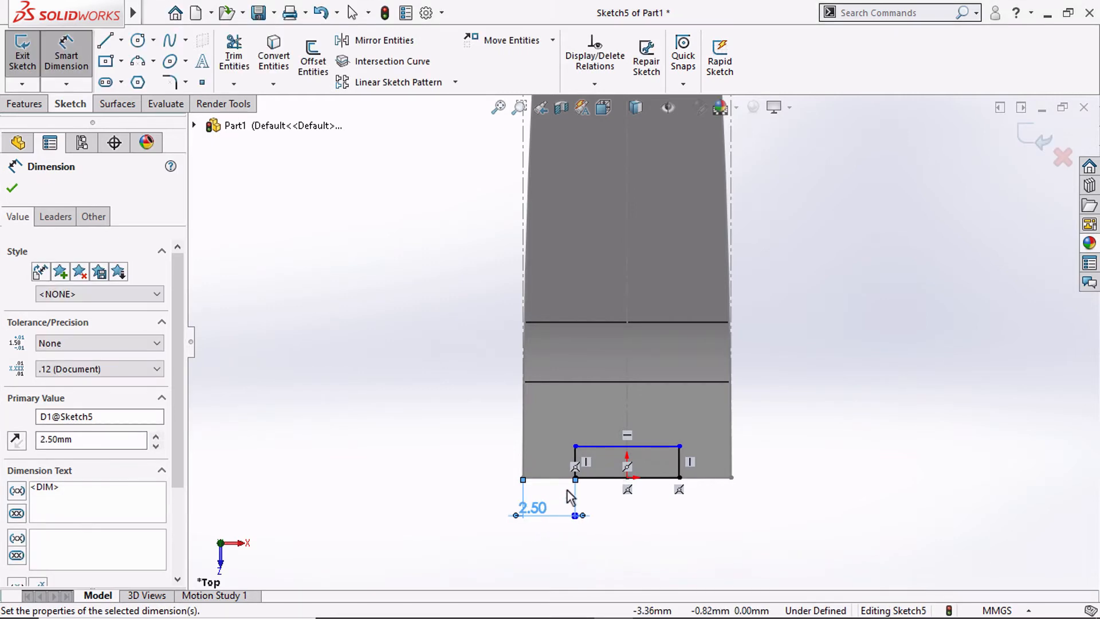
Add a driven dimension for the rectangle's width and set its height to 0.5 mm.
click(598, 478)
click(620, 490)
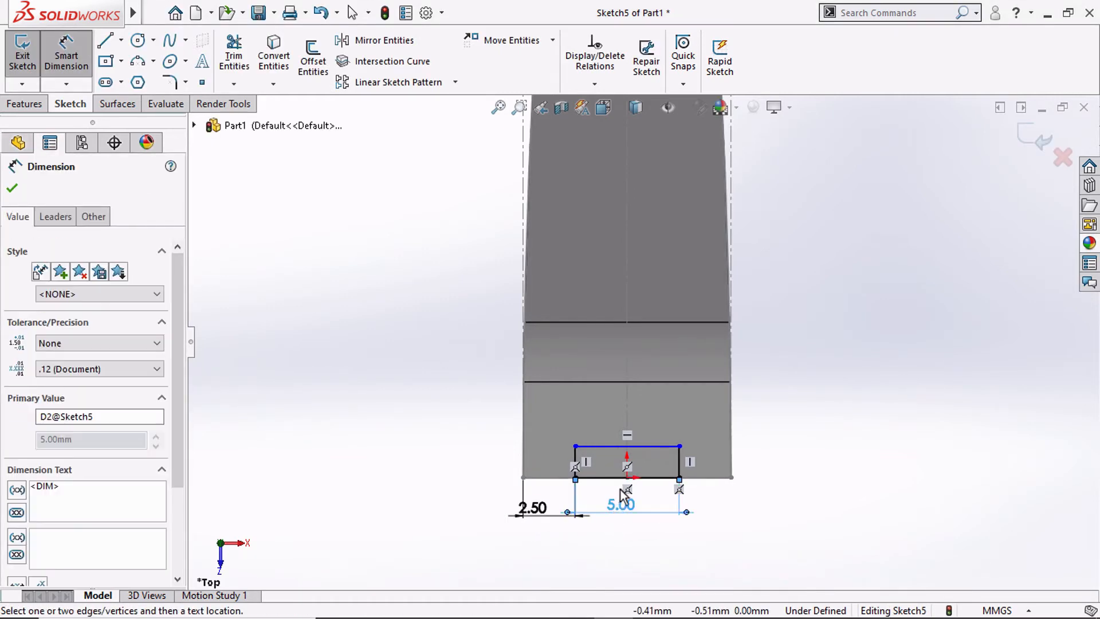
click(575, 456)
click(486, 462)
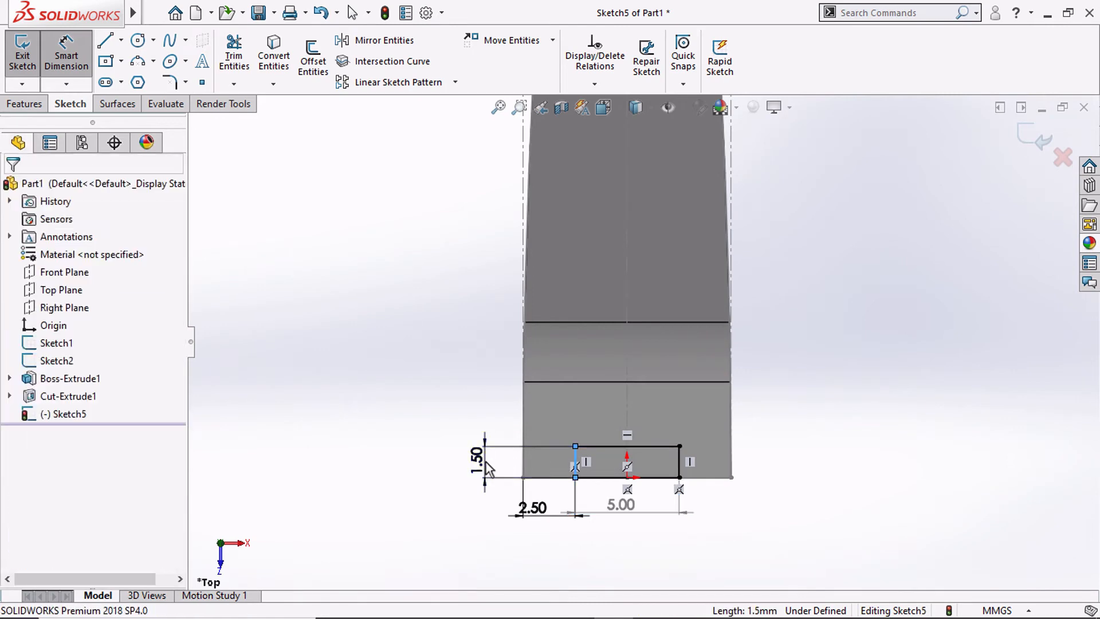
text(.5)
key(Return)
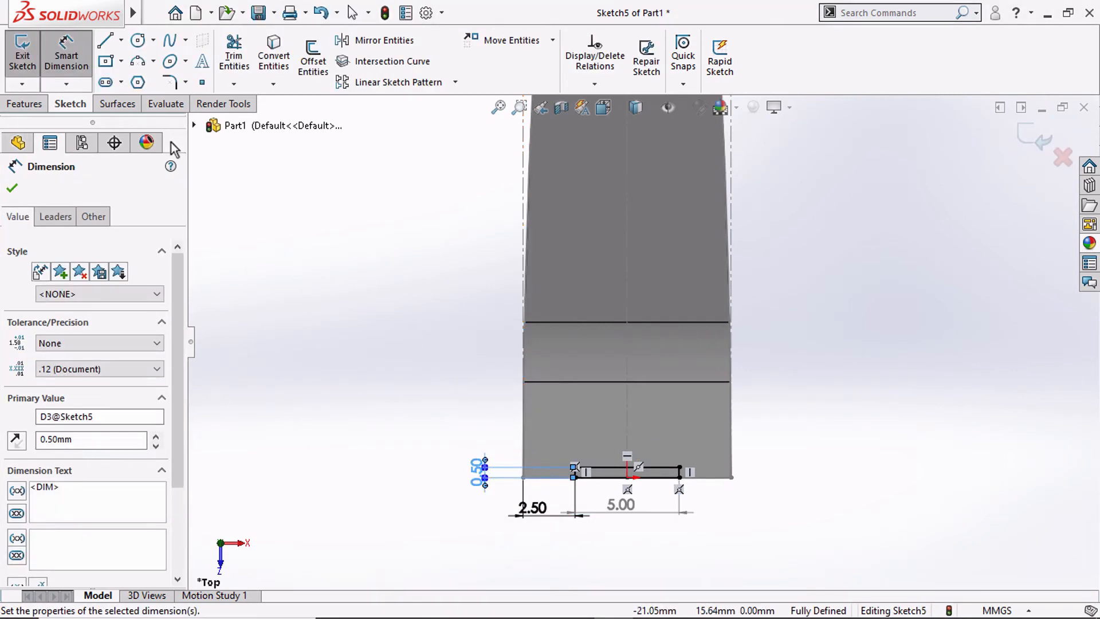
Sketch a 5 mm horizontal line above the notch rectangle and a vertical line about 2.8 mm long from its left end to the bend edge.
click(106, 61)
click(112, 38)
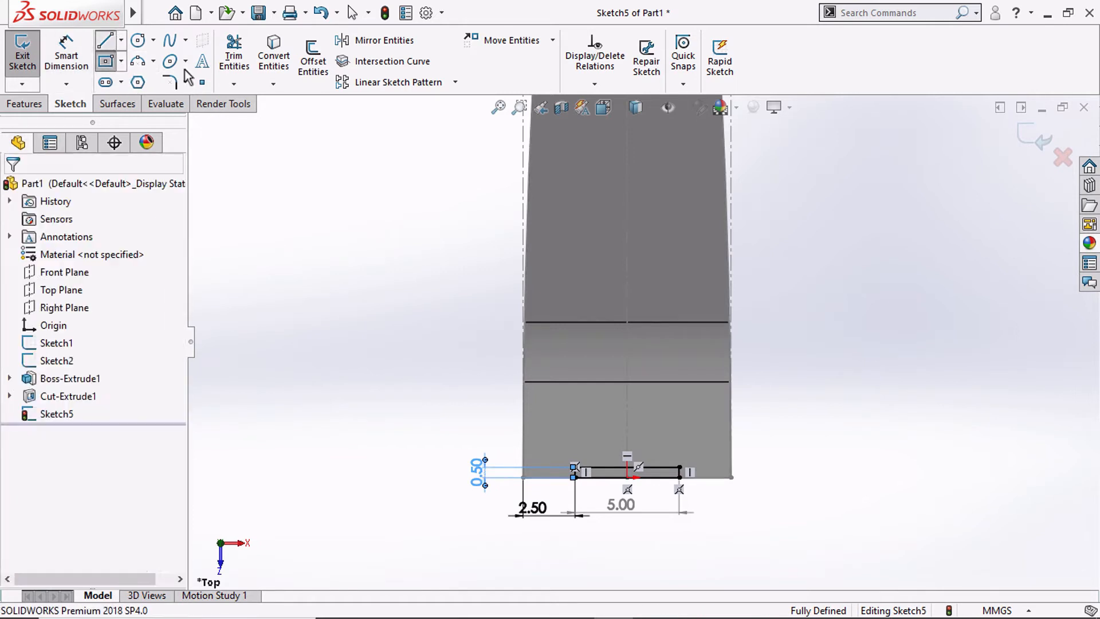
click(679, 439)
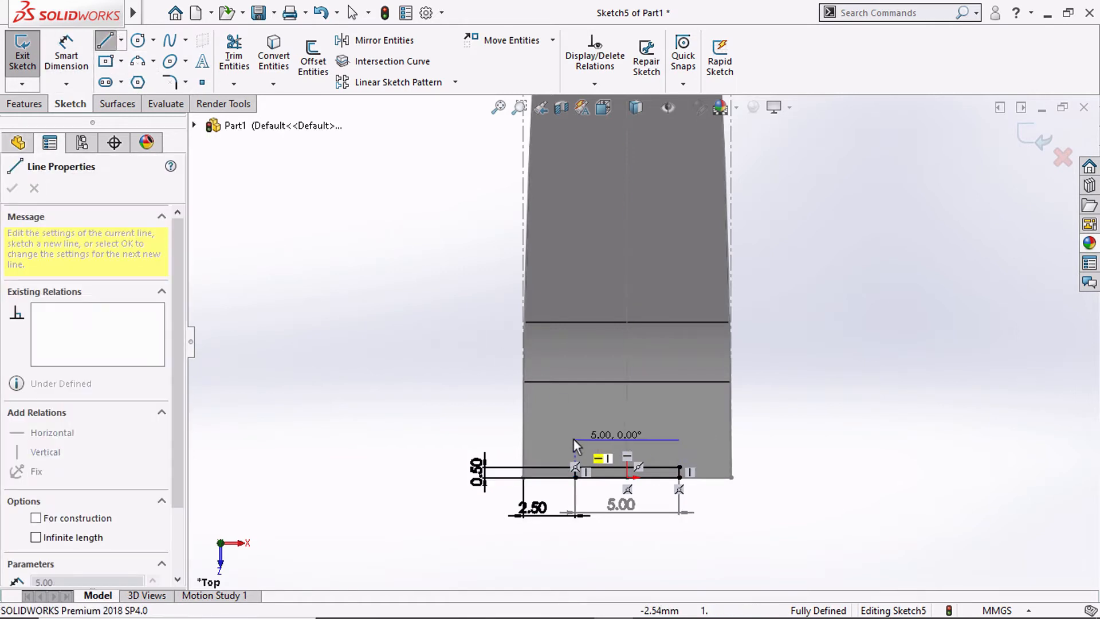
click(574, 439)
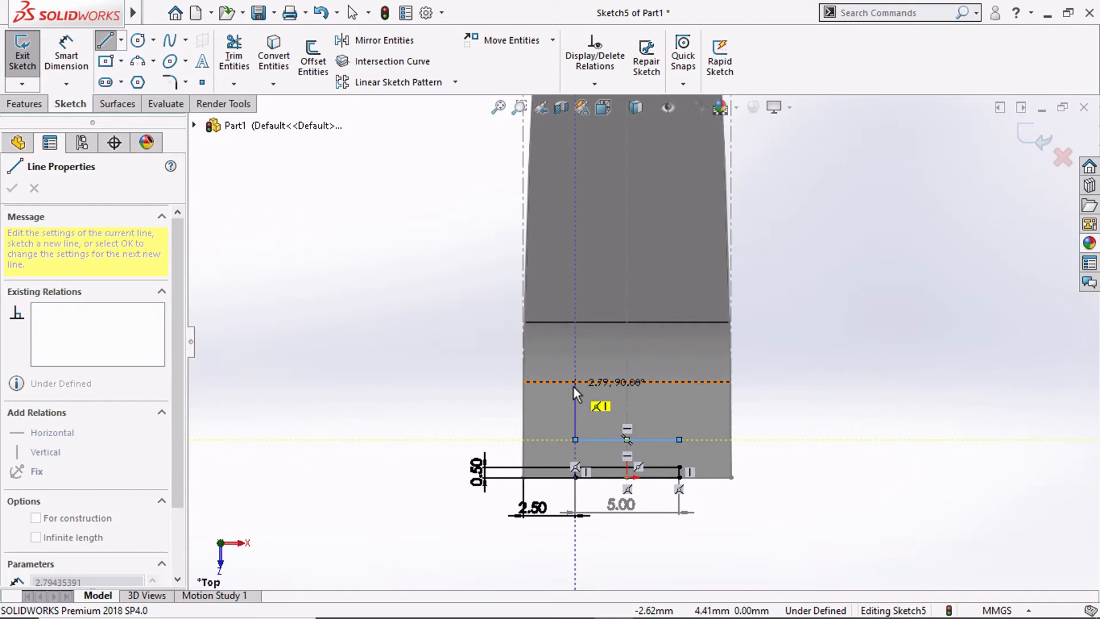
click(575, 382)
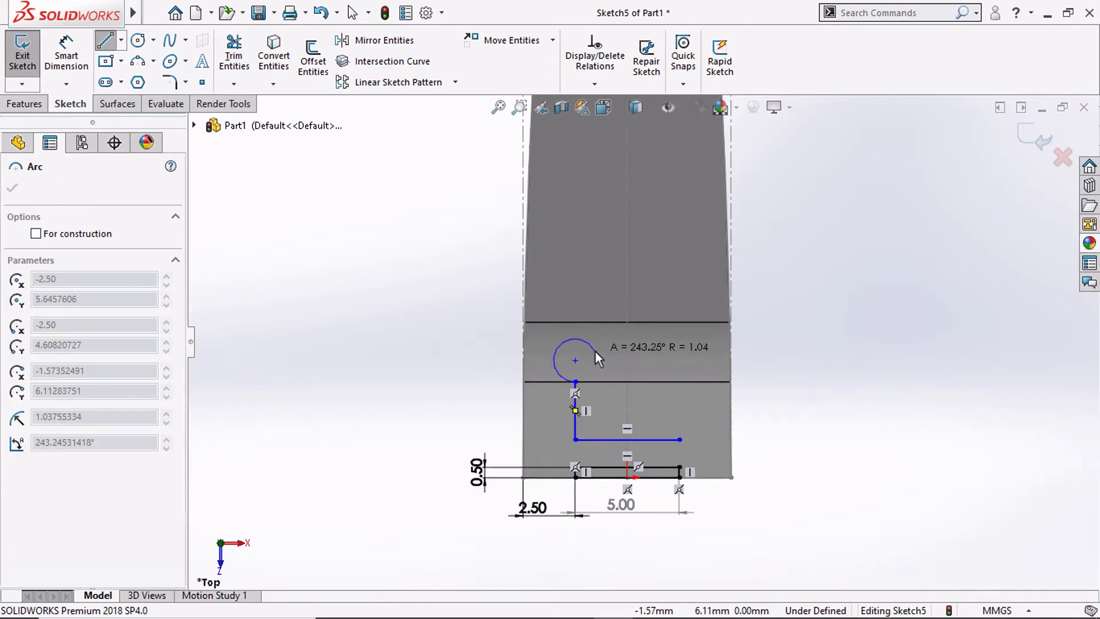
key(Escape)
Draw a vertical centerline about 6.2 mm long upward from the midpoint of the new horizontal line.
click(121, 40)
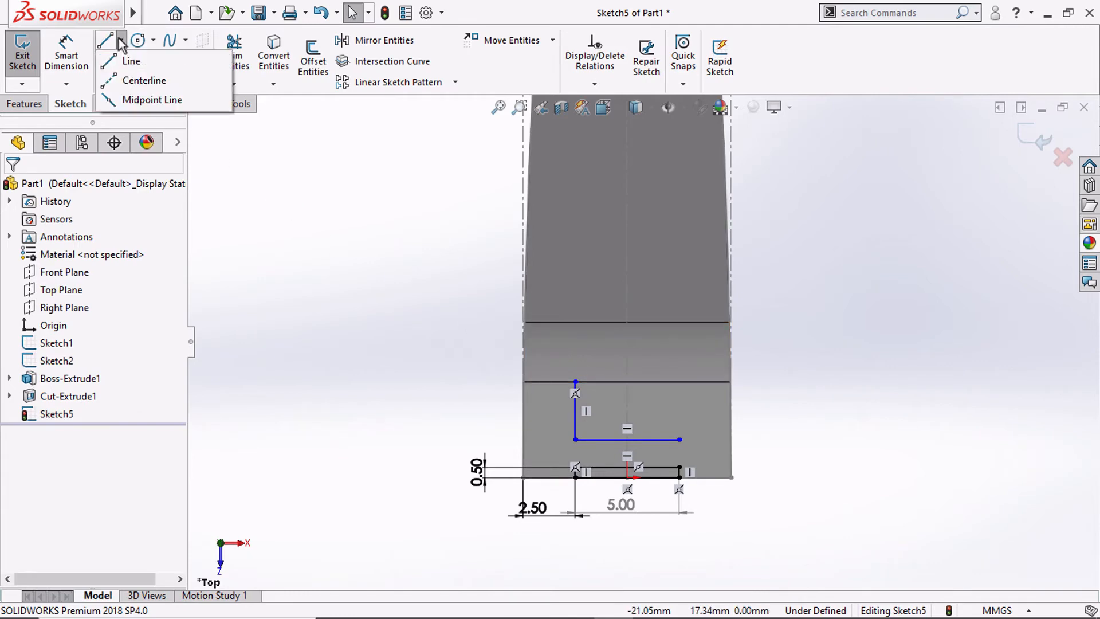
click(143, 81)
click(628, 439)
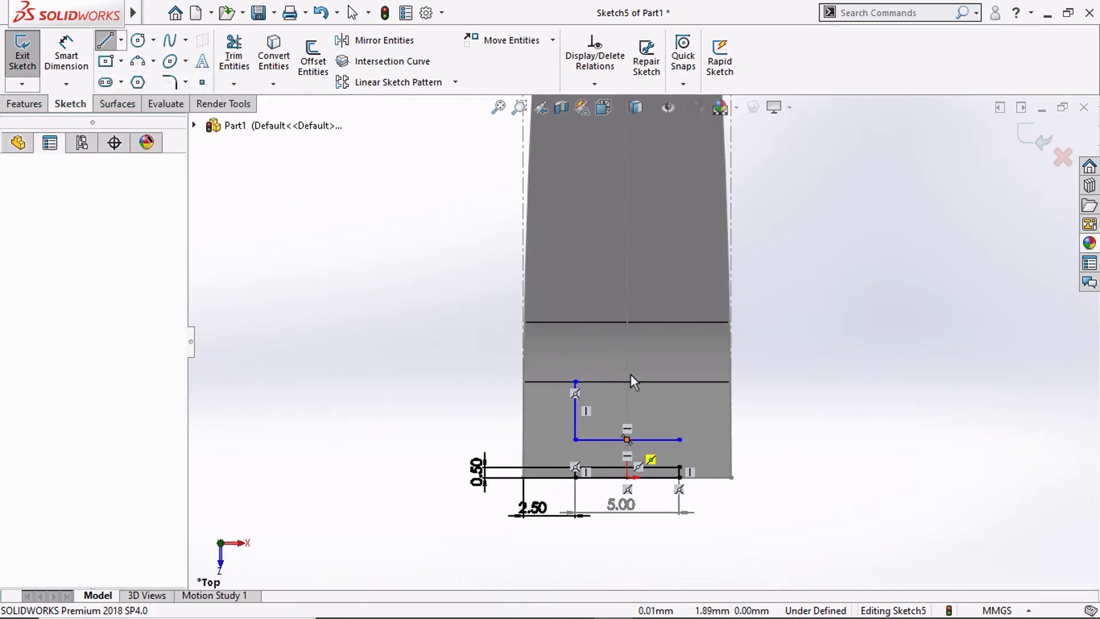
click(628, 311)
key(Escape)
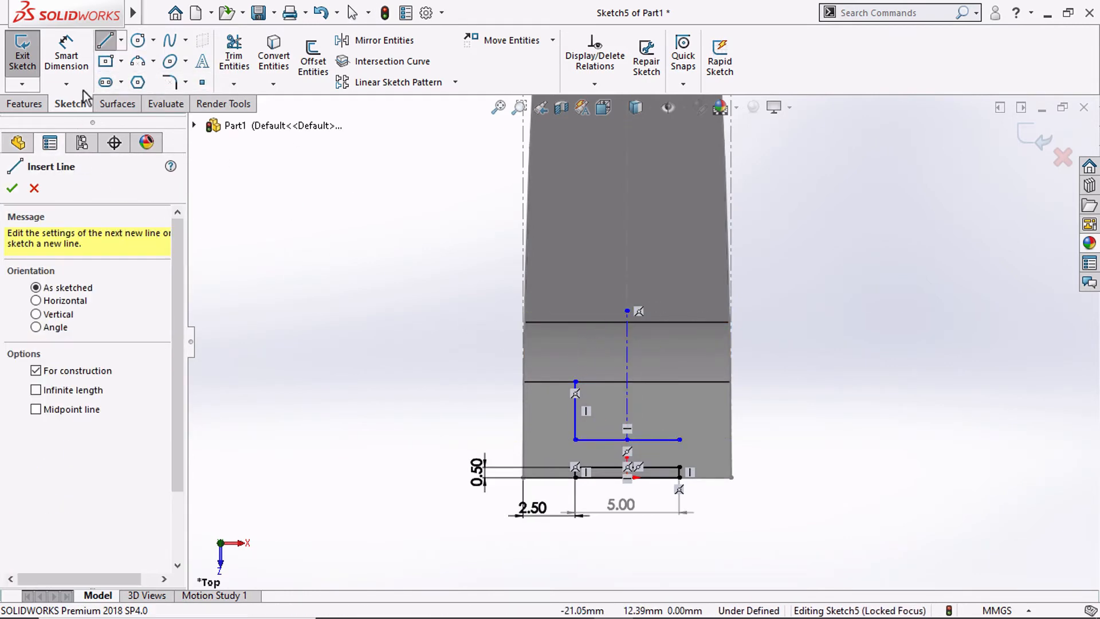
Dimension the new centerline's length as 6.5 mm.
key(Escape)
click(625, 351)
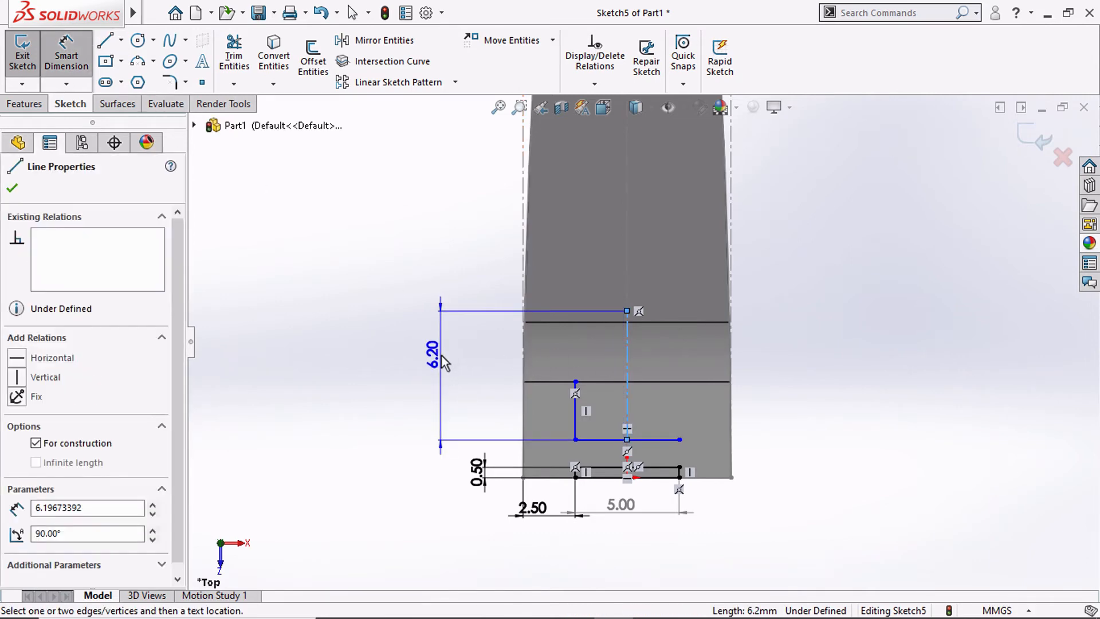
click(442, 354)
text(6.5)
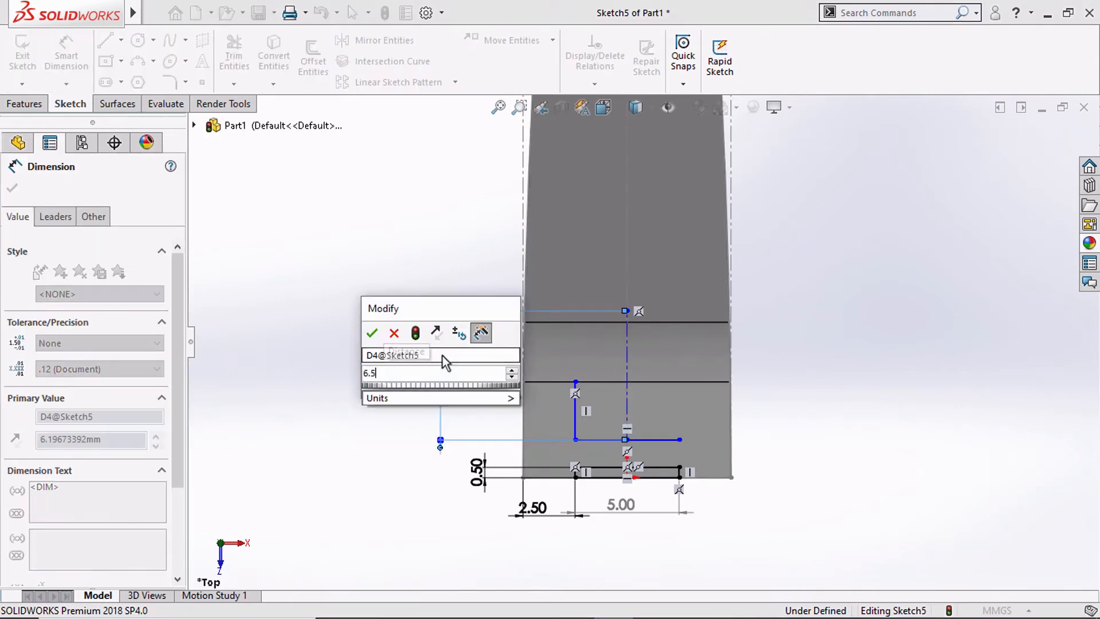
key(Return)
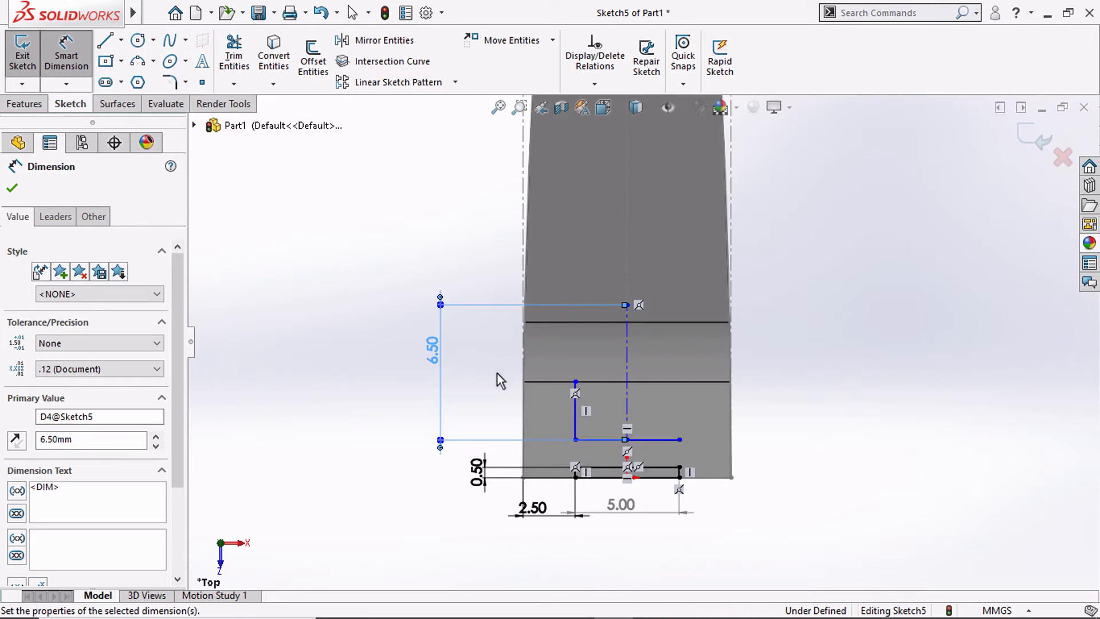
Dimension the gap between the new horizontal line and the rectangle's upper line as 1.2 mm.
click(659, 467)
click(659, 467)
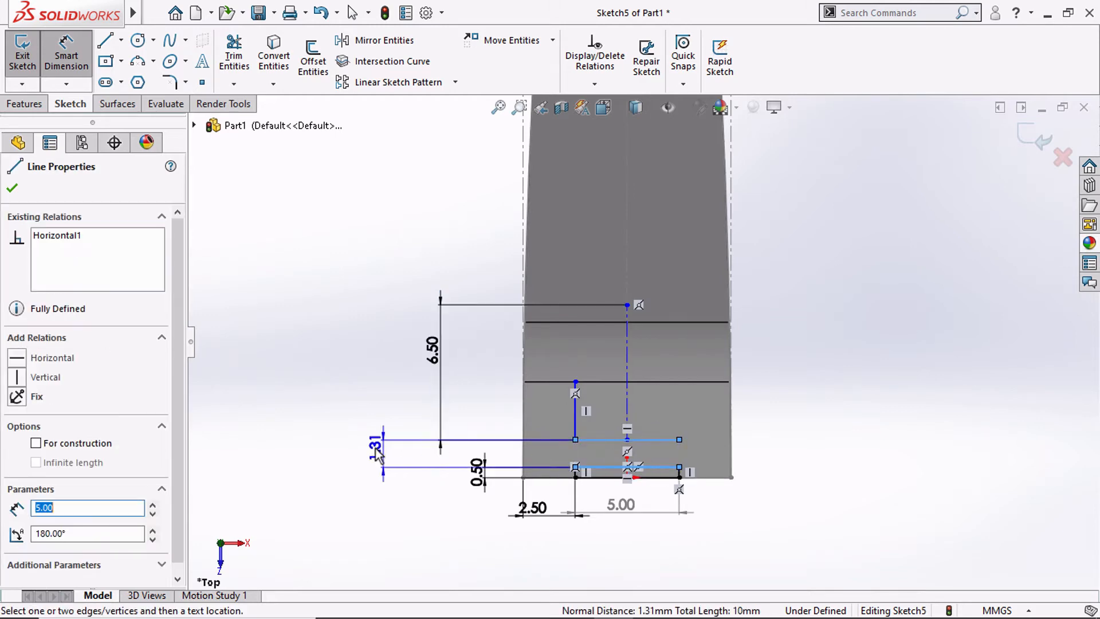
click(363, 451)
text(1.2)
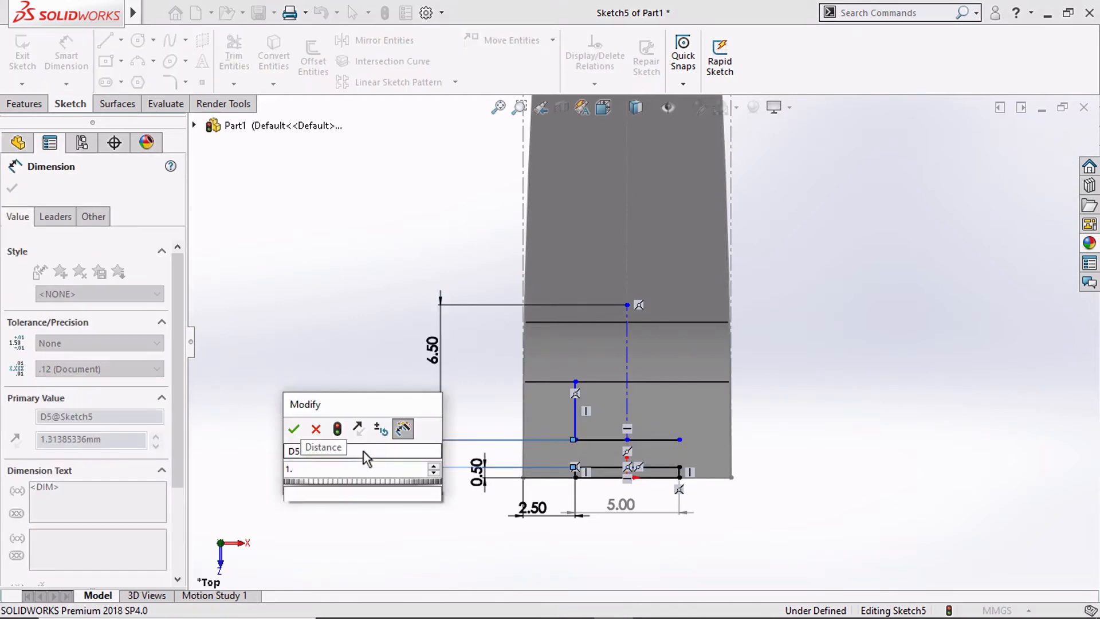
key(Return)
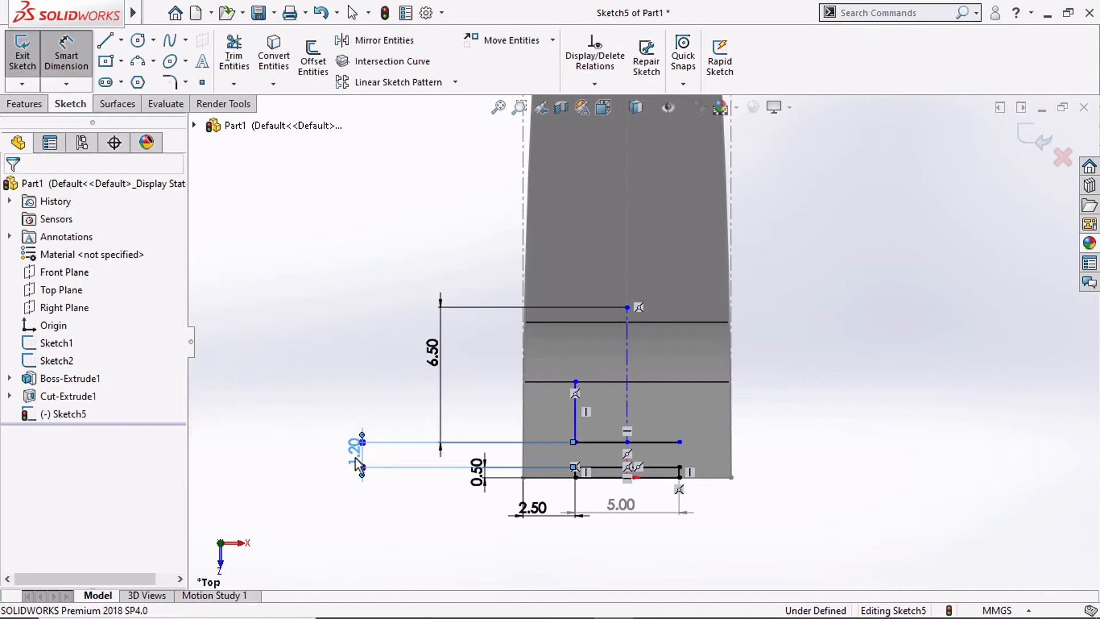
Change the gap between the two horizontal lines to 1 mm and the centerline's length to 7.5 mm.
double_click(354, 452)
text(1)
key(Return)
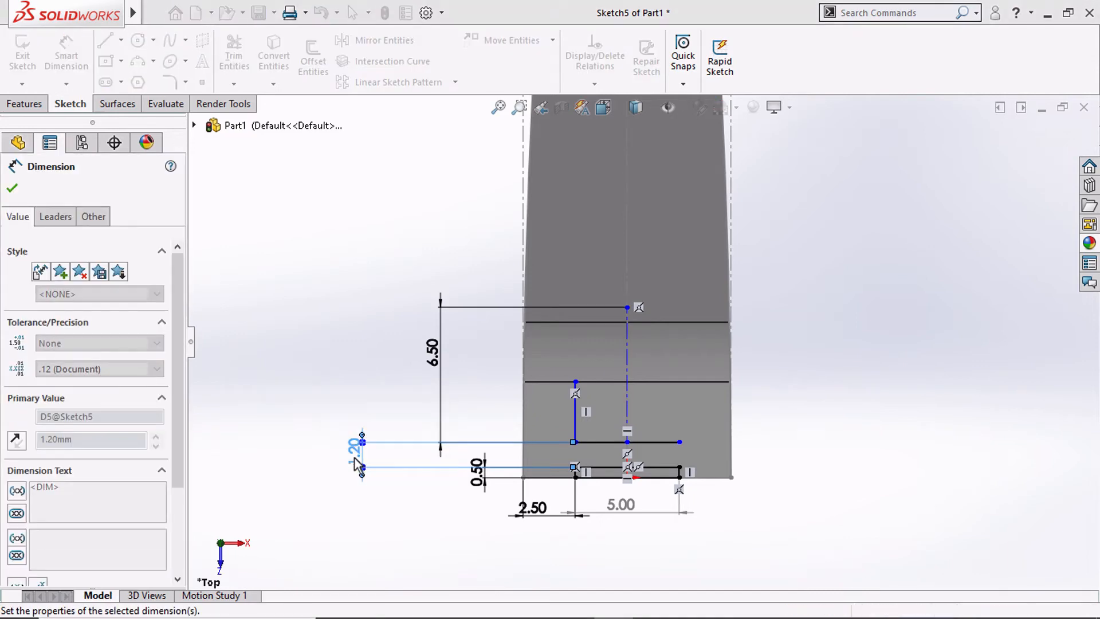
click(432, 366)
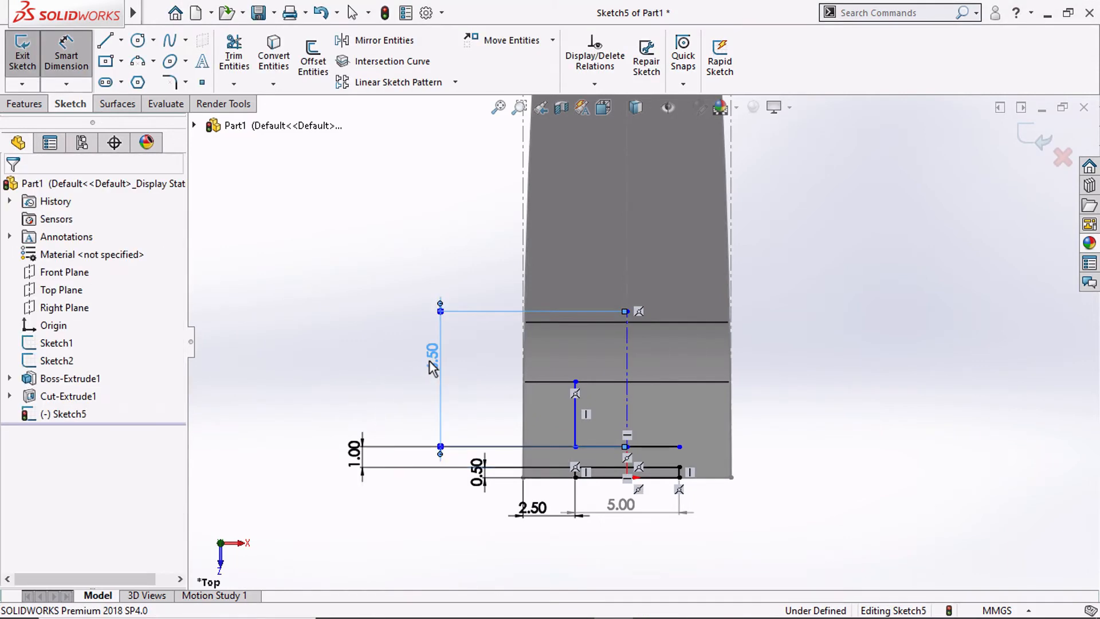
double_click(432, 369)
text(7.5)
key(Return)
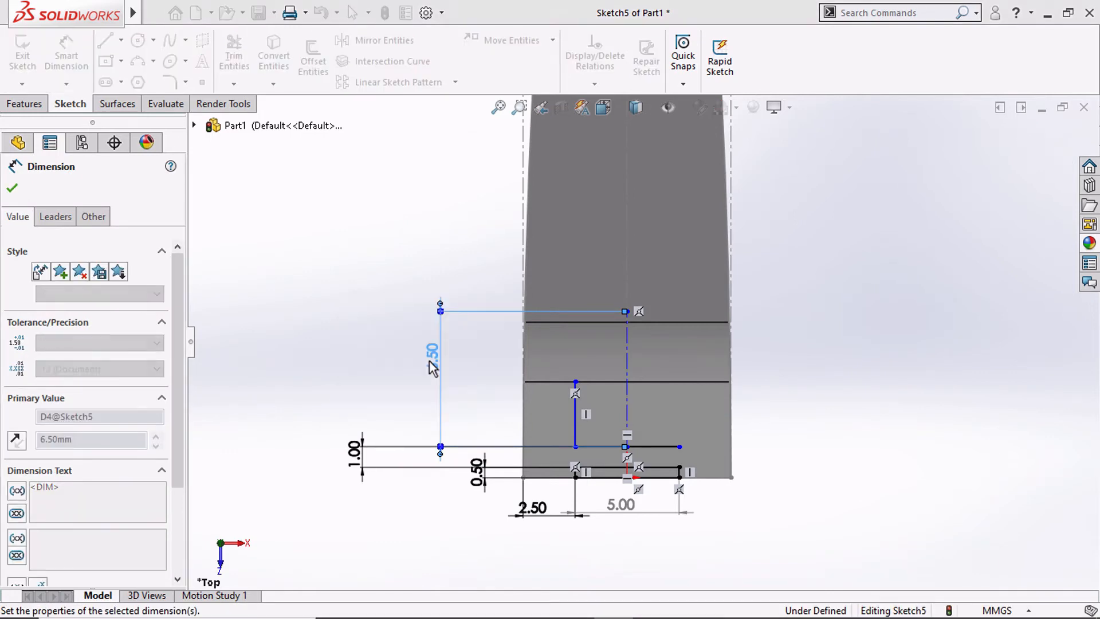
Make the new horizontal line equal in length to the rectangle's upper line.
key(Escape)
click(663, 447)
ctrl+click(666, 467)
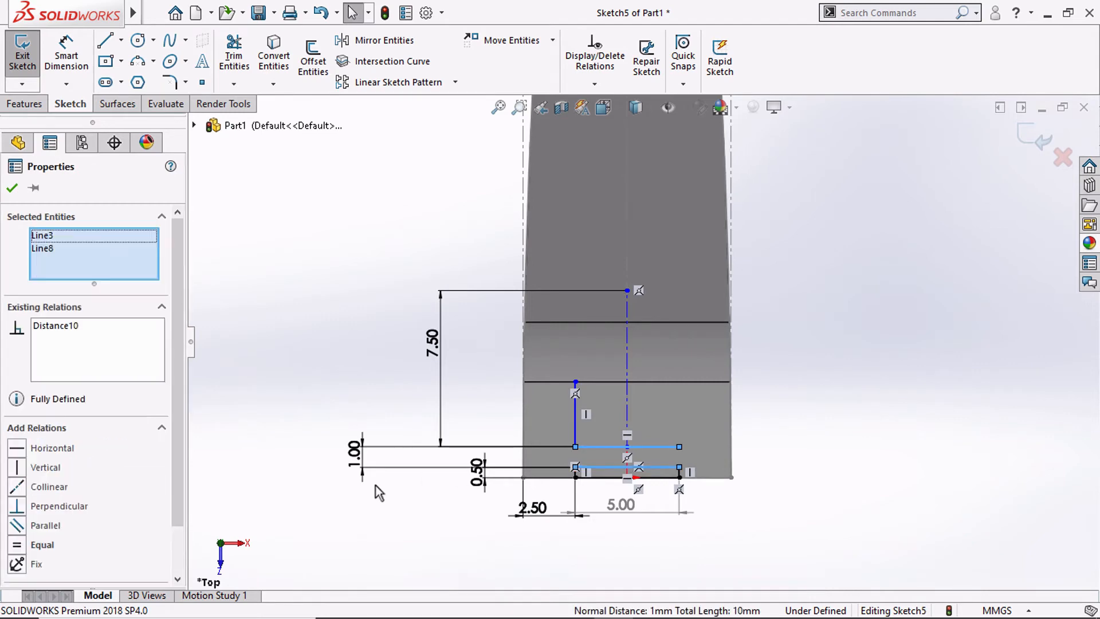
click(23, 545)
click(356, 523)
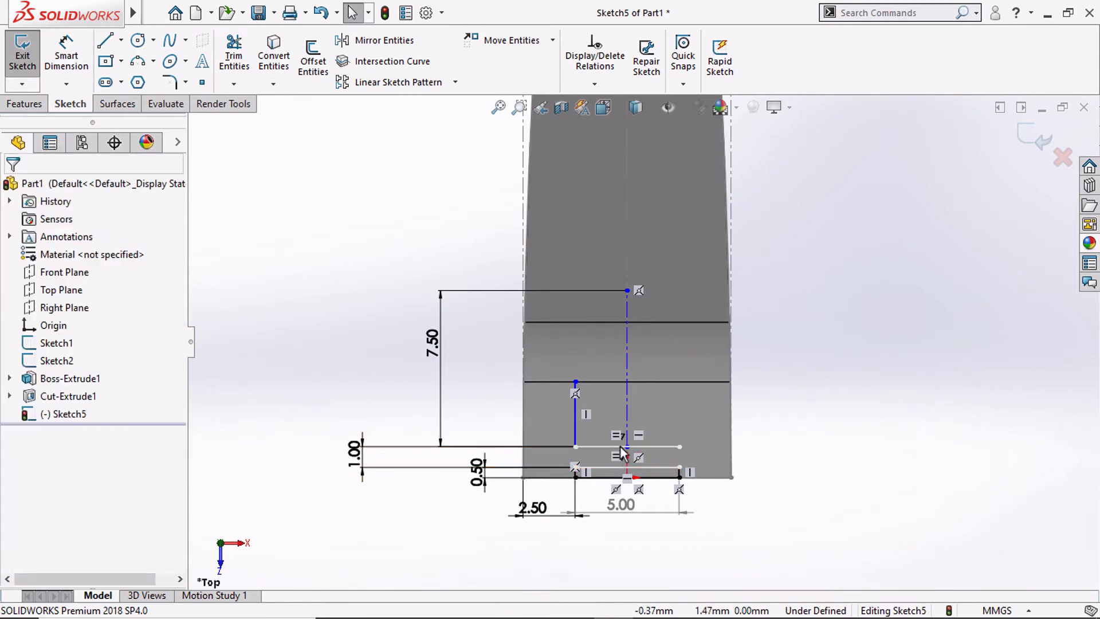
Make the horizontal line's midpoint coincident with the part's existing center axis line.
mouse_move(627, 446)
mouse_down()
mouse_move(628, 393)
mouse_move(617, 432)
mouse_up()
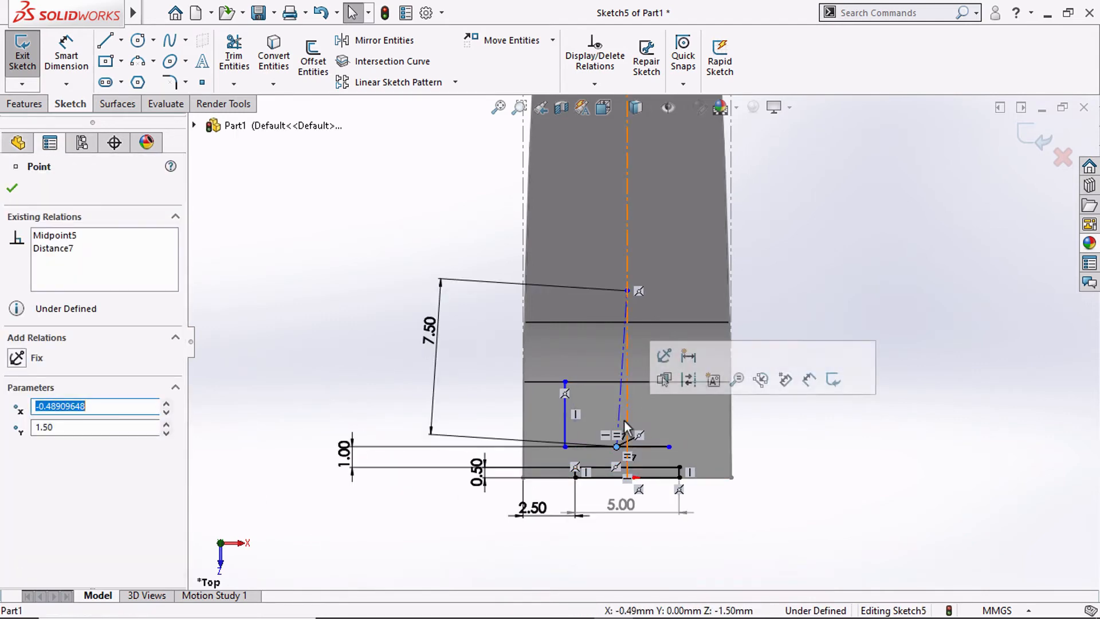
click(628, 411)
ctrl+click(618, 447)
click(17, 467)
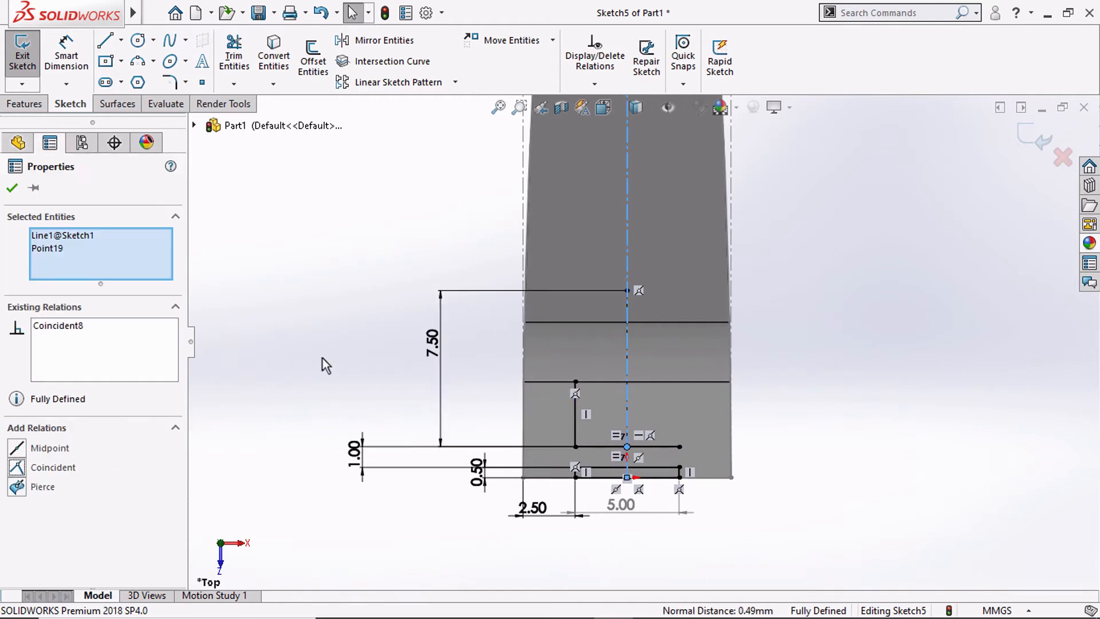
click(322, 359)
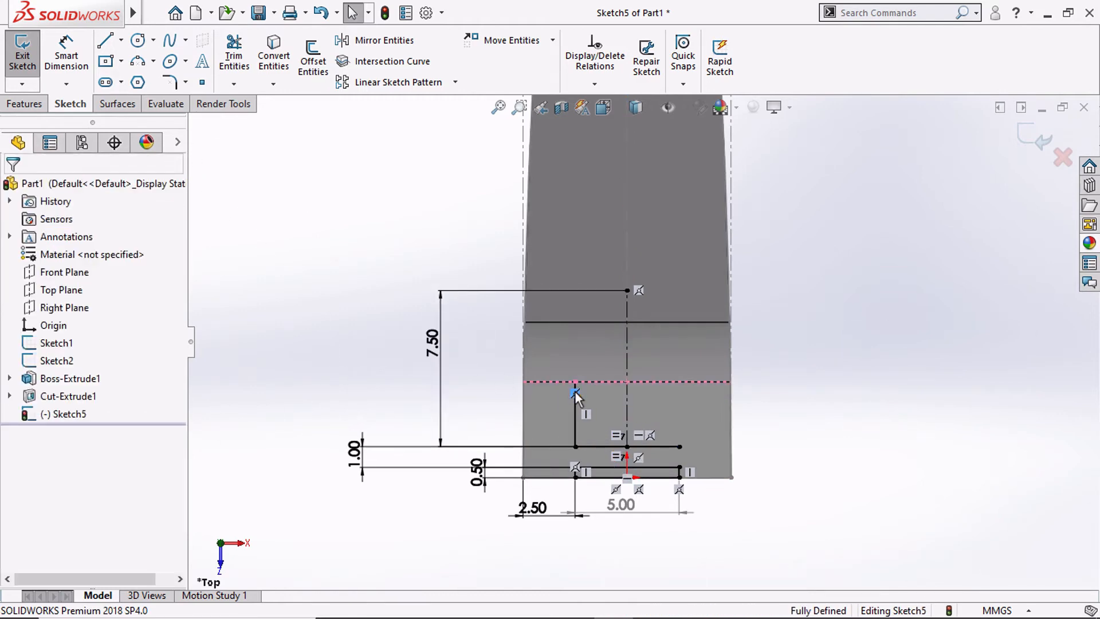
Delete the coincident relation tying the vertical line to the bend edge and sketch a three-point arc just below the centerline's upper end.
key(Delete)
click(138, 62)
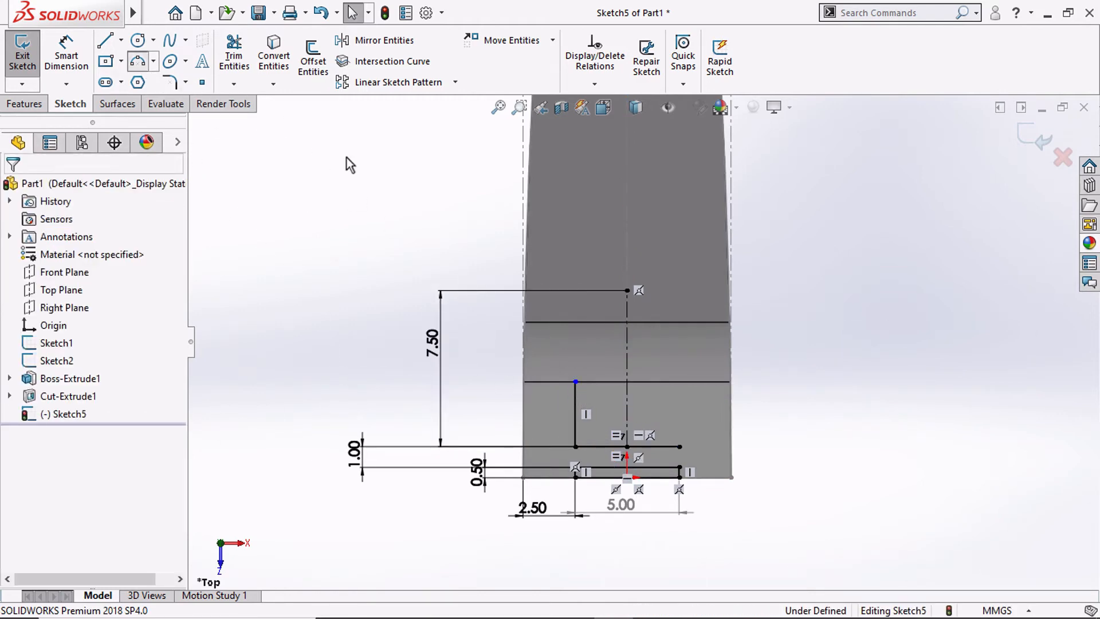
click(658, 331)
click(583, 341)
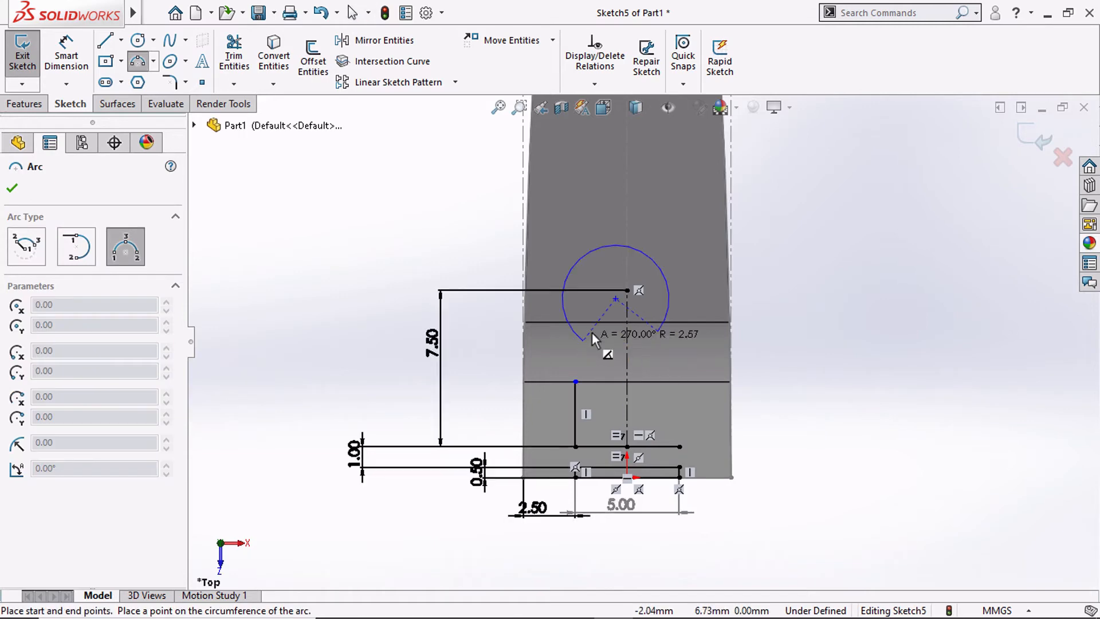
click(619, 304)
key(Escape)
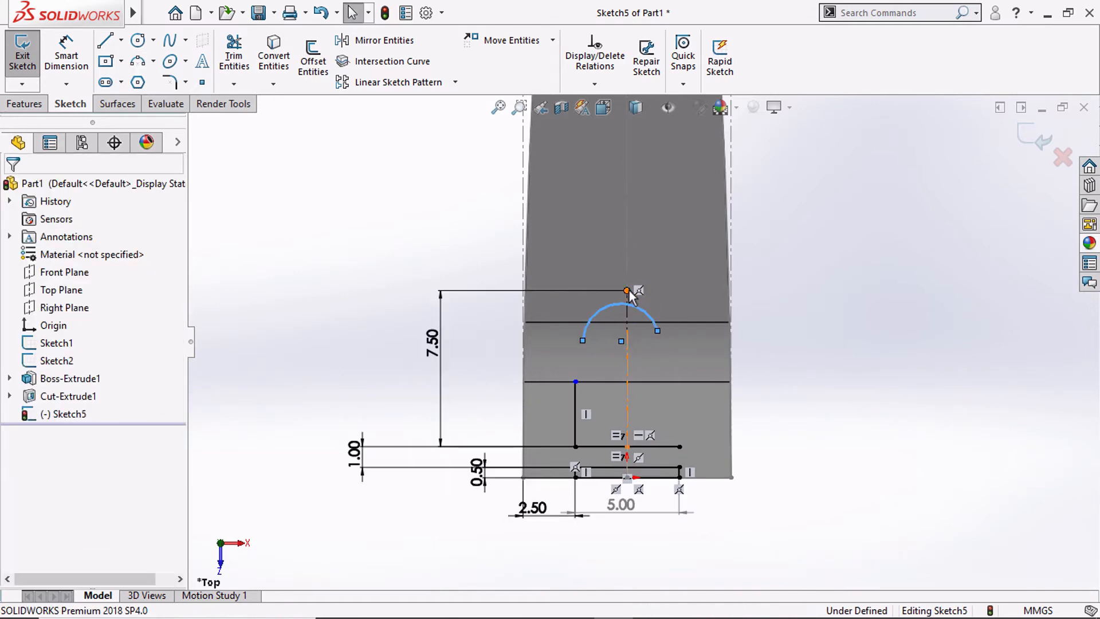
Make the centerline's upper end the midpoint of the arc and put the arc's center on the centerline.
click(627, 290)
ctrl+click(594, 314)
click(53, 487)
click(49, 467)
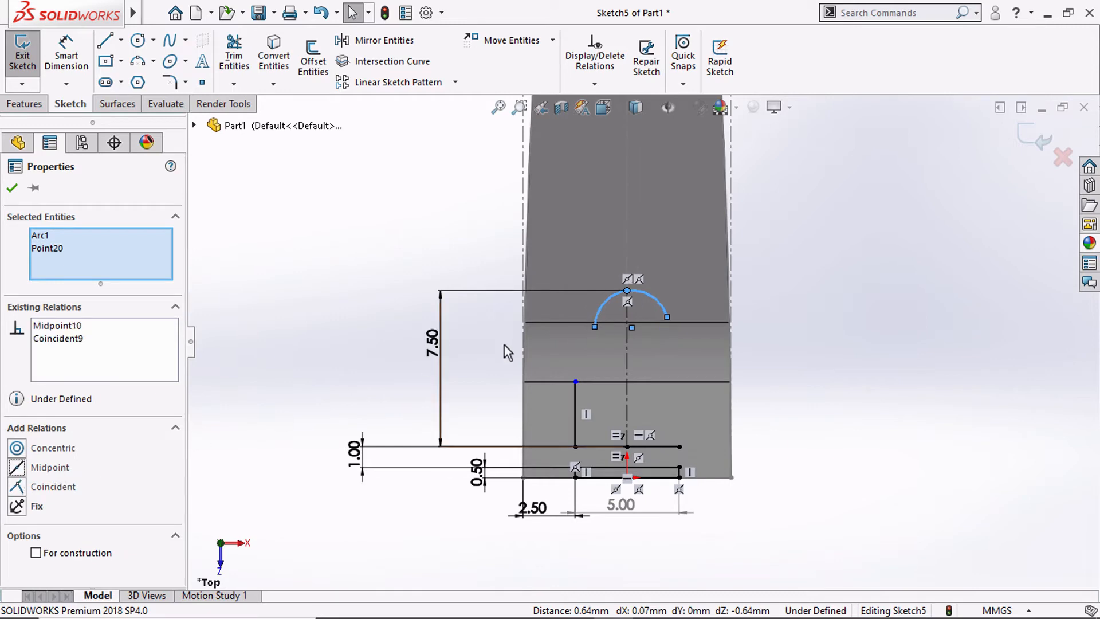
click(632, 327)
ctrl+click(626, 345)
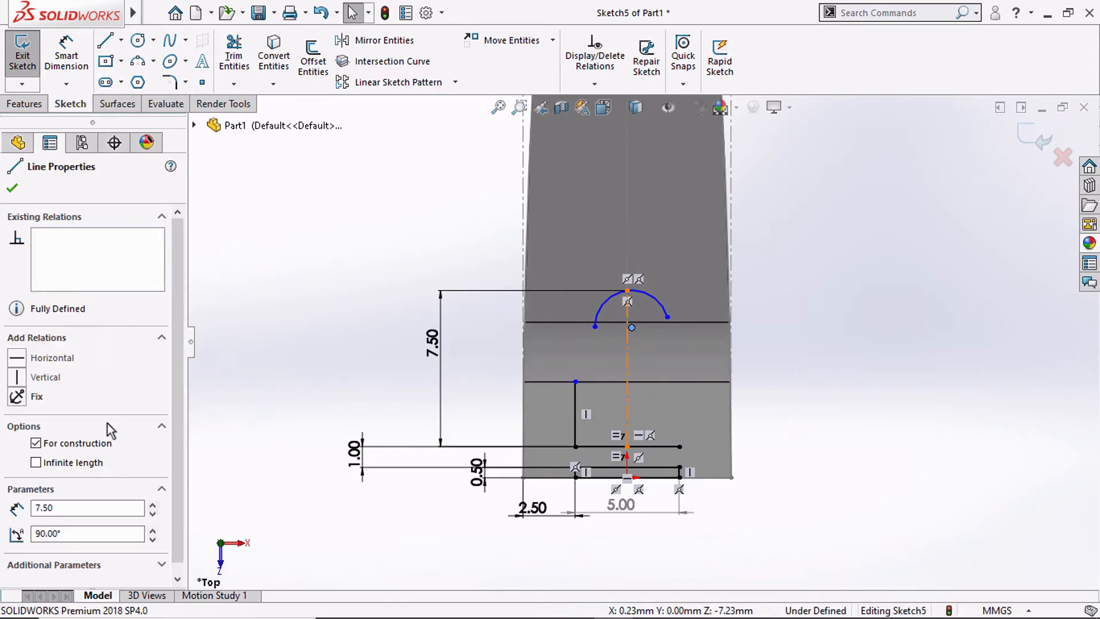
click(52, 467)
click(332, 380)
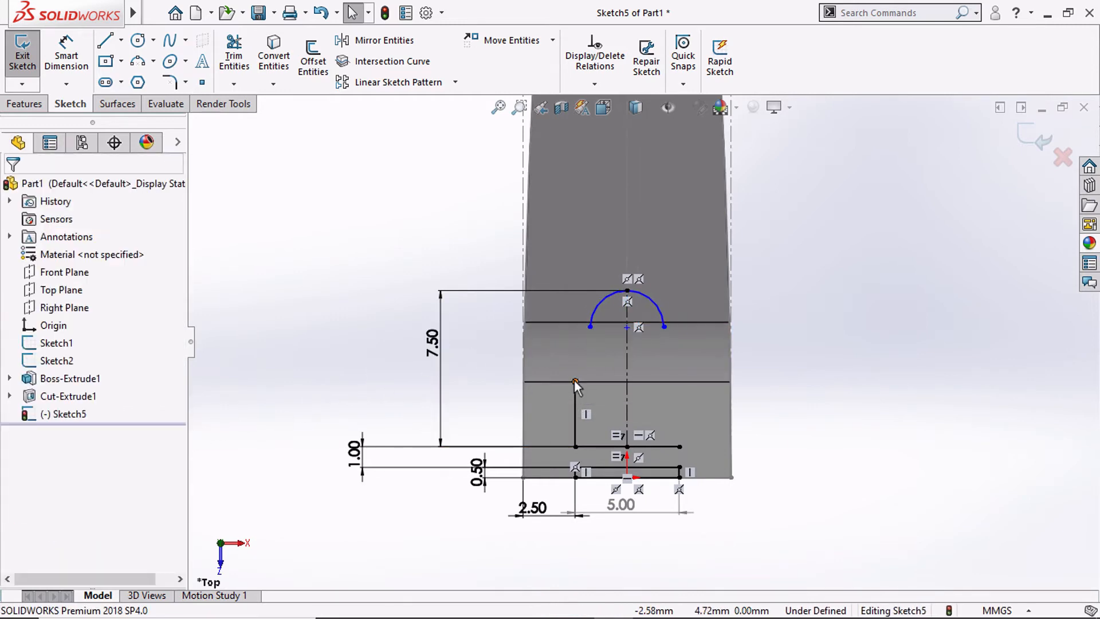
Join the left vertical line's upper end to the arc's left end and make the line and arc tangent there.
click(575, 380)
click(591, 327)
drag(590, 327, 575, 334)
click(575, 334)
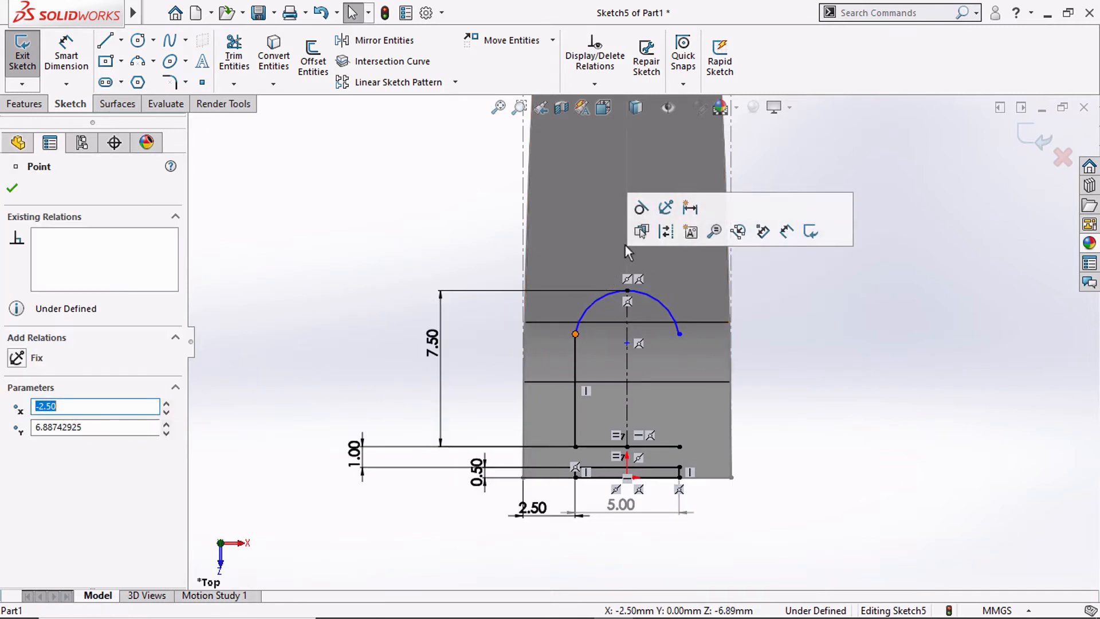
click(641, 208)
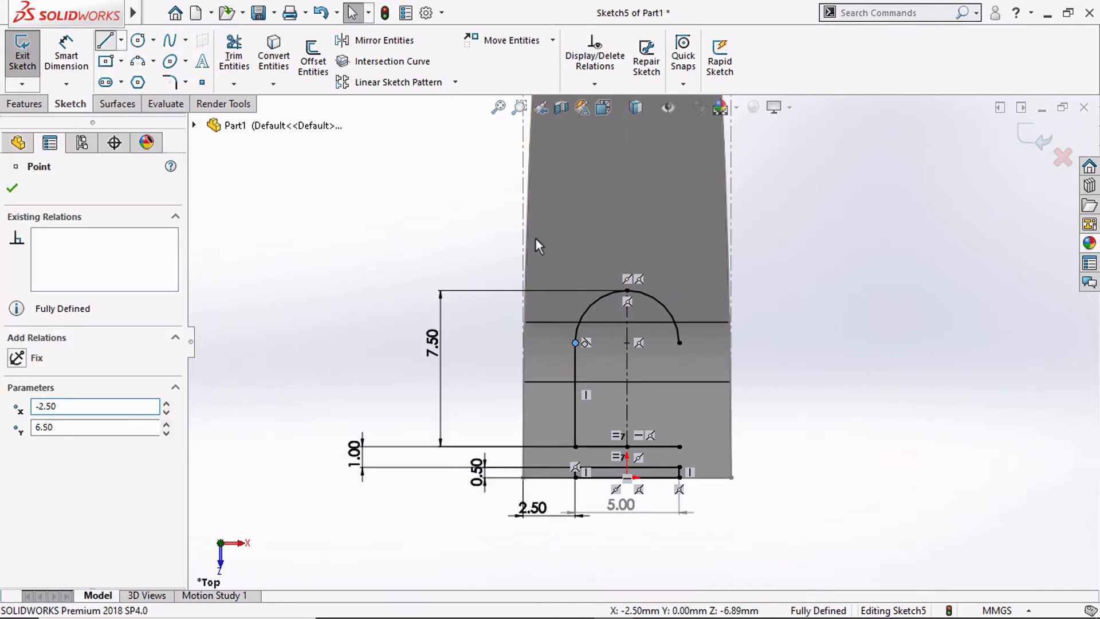
Close the slot outline with a 5 mm vertical line from the arc's right end to the horizontal line's right end.
key(l)
click(680, 343)
click(680, 446)
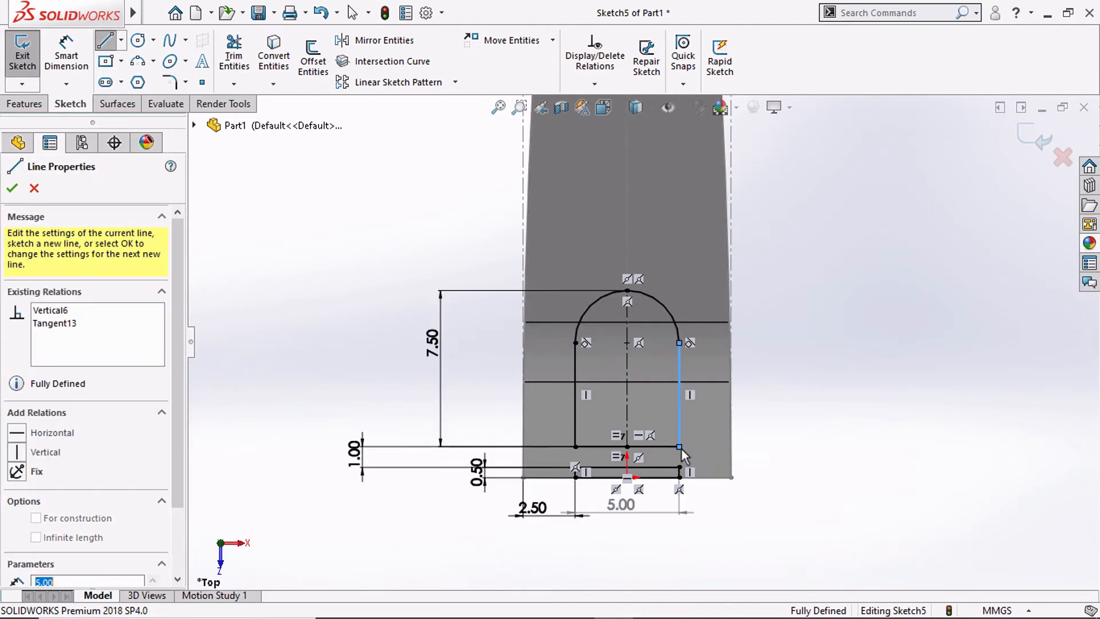
Cut the slot and notch profiles through the part with a 10 mm blind Extruded Cut in the reversed direction.
middle_drag(496, 369, 440, 379)
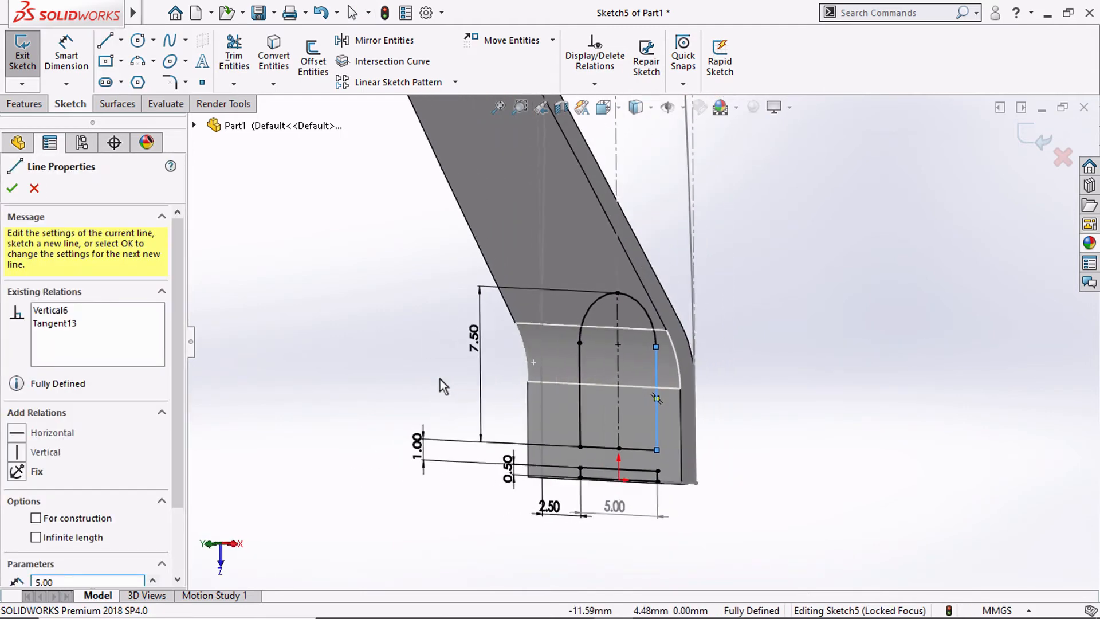
click(7, 110)
click(238, 66)
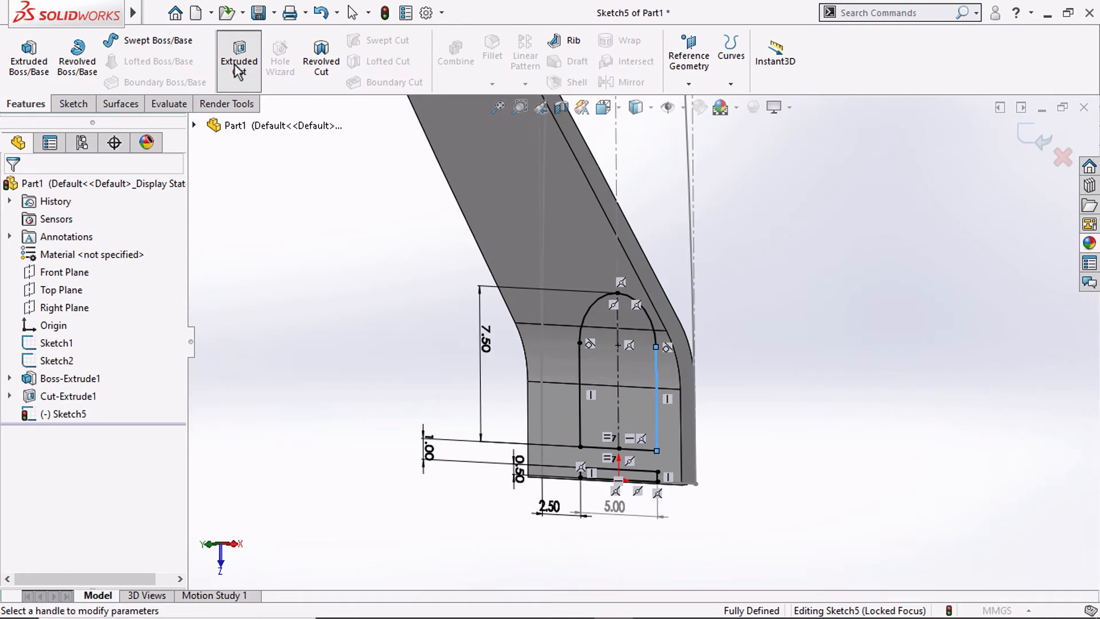
click(21, 287)
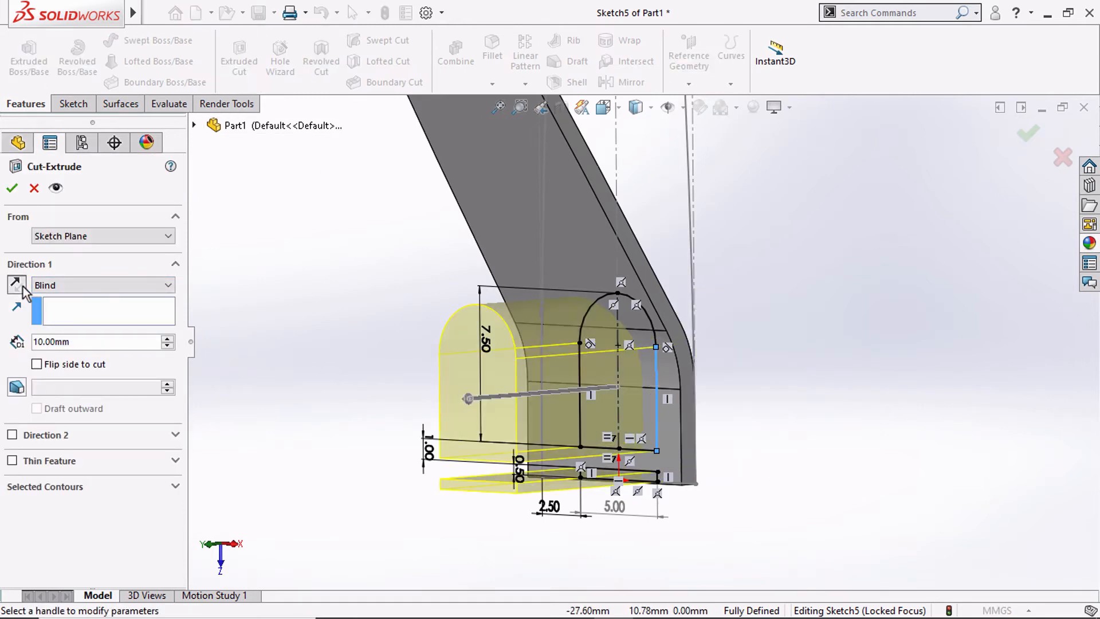
click(11, 188)
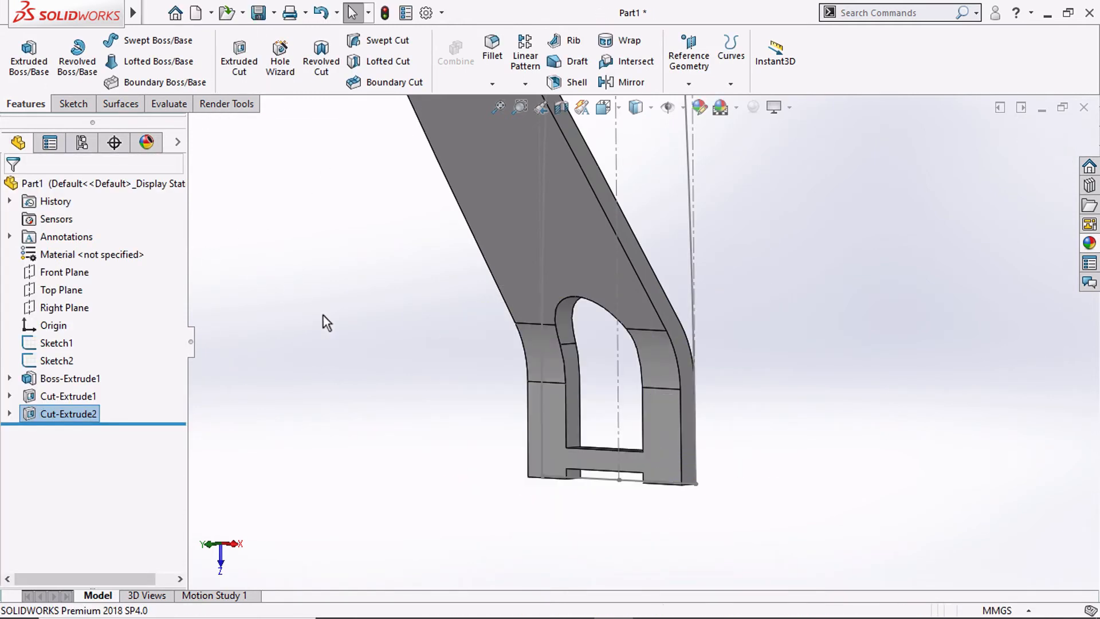
middle_drag(323, 316, 530, 241)
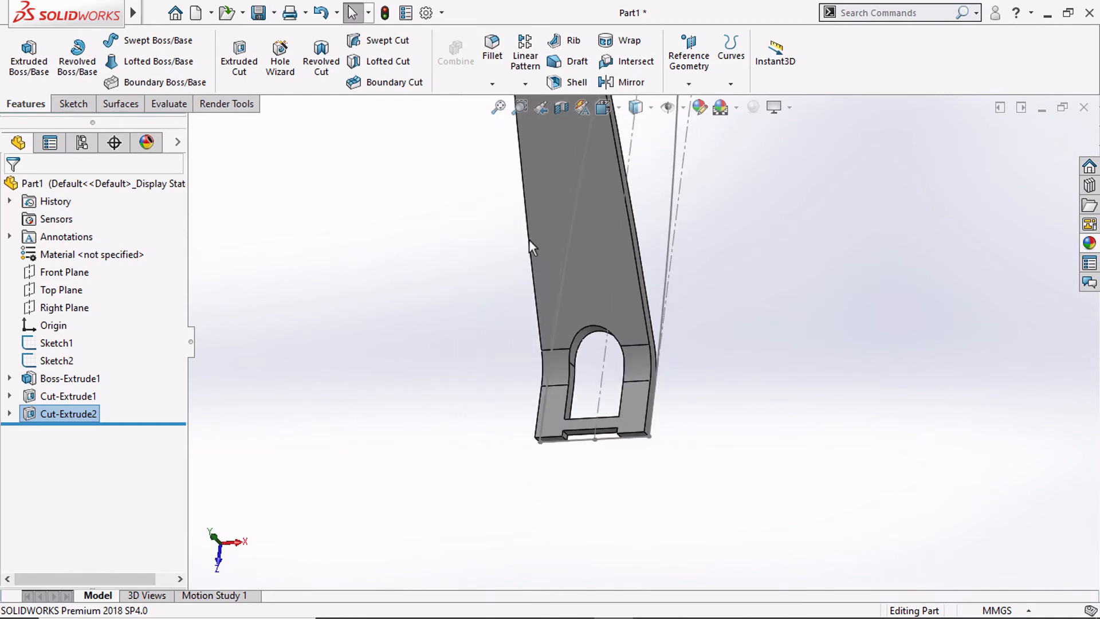
click(602, 108)
click(623, 181)
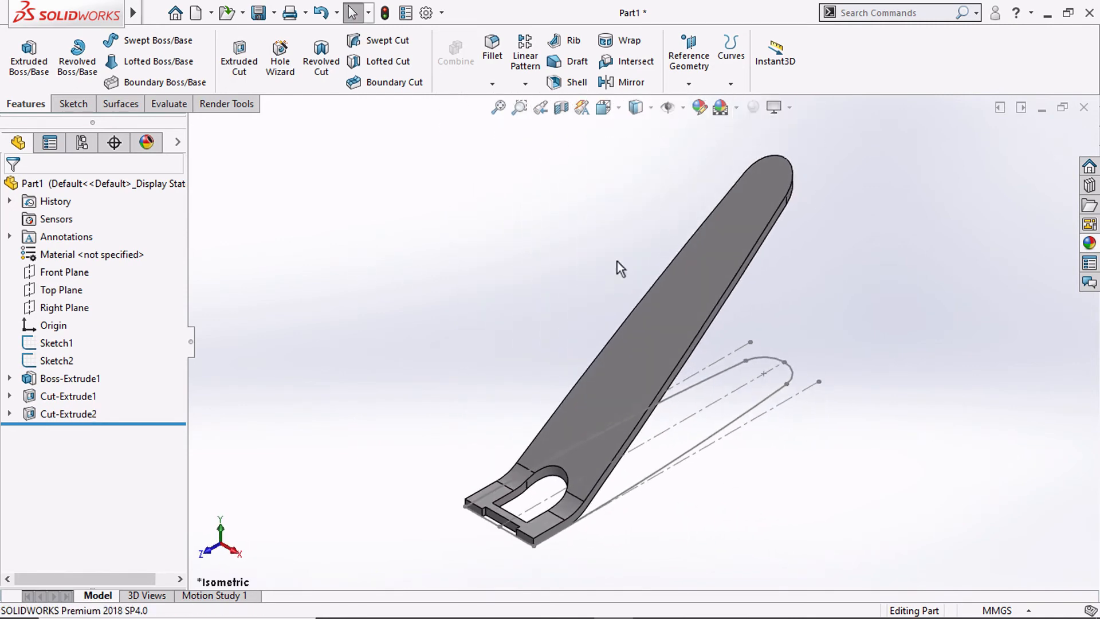
middle_drag(527, 424, 508, 456)
scroll(602, 464, down, 4)
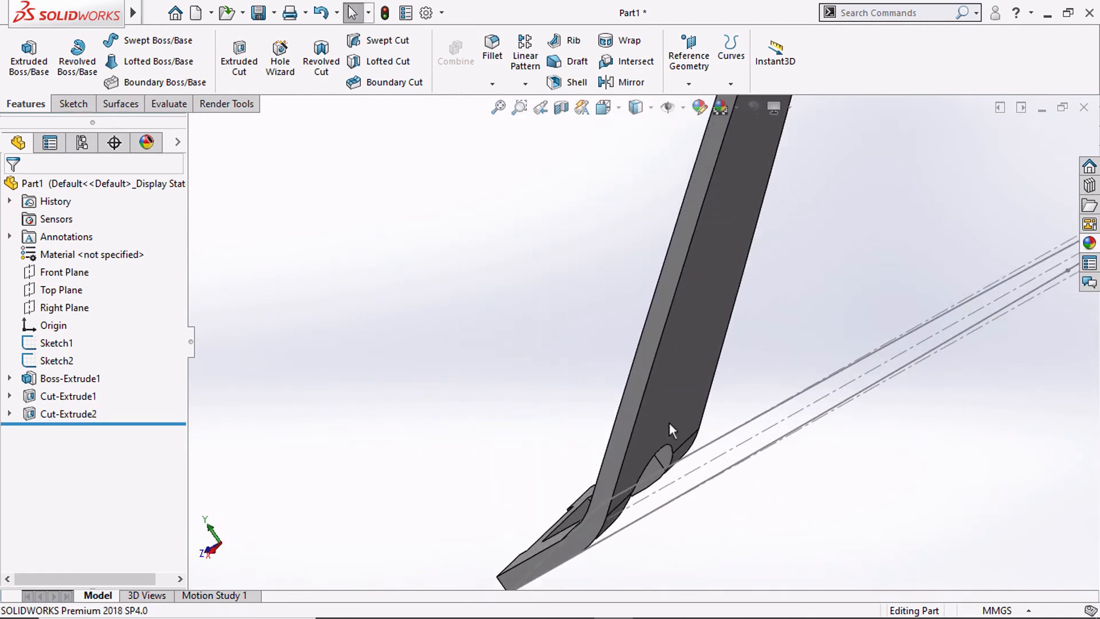
click(673, 408)
click(744, 361)
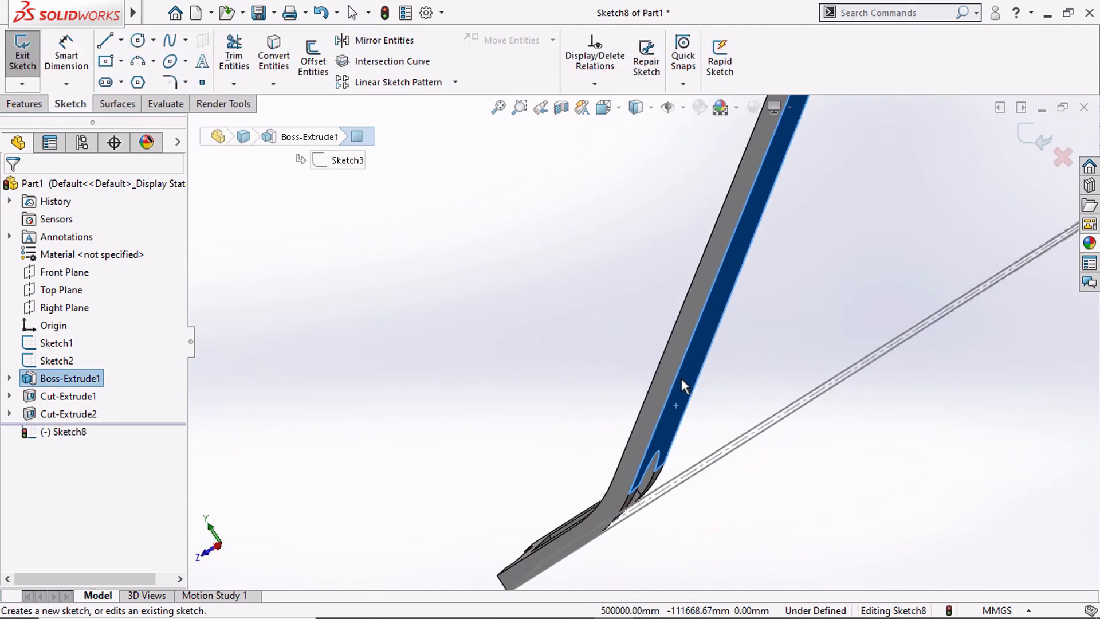
scroll(668, 441, down, 1)
middle_drag(668, 441, 608, 280)
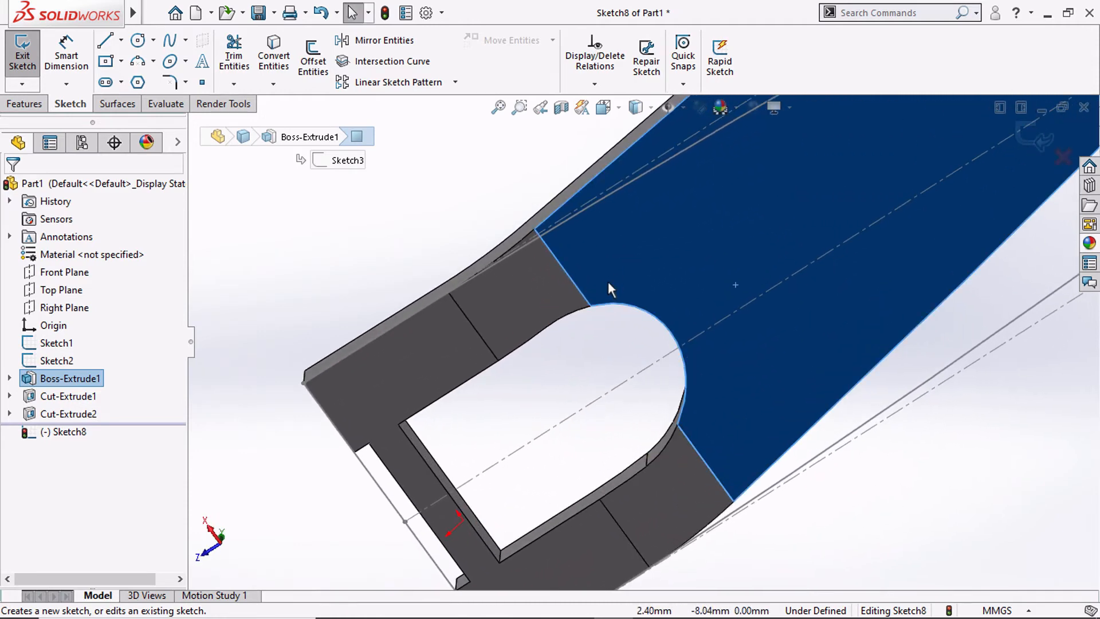
click(1062, 158)
Start a sketch on the flat end's underside face and draw a three-point arc across the slot, about 4.8 mm between its ends.
click(448, 349)
click(509, 308)
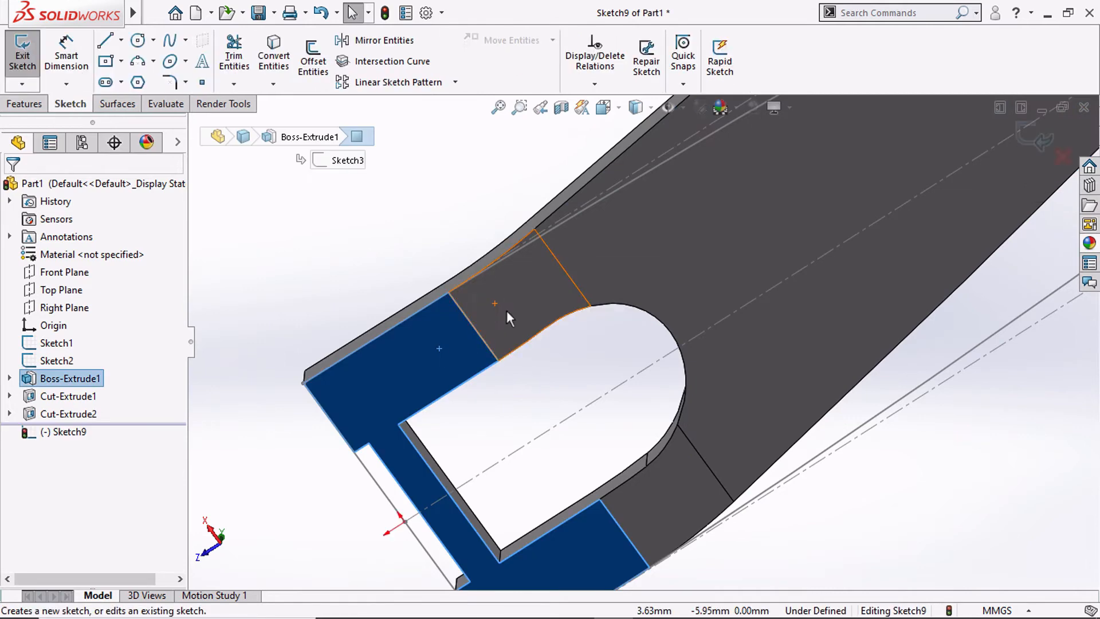
click(137, 61)
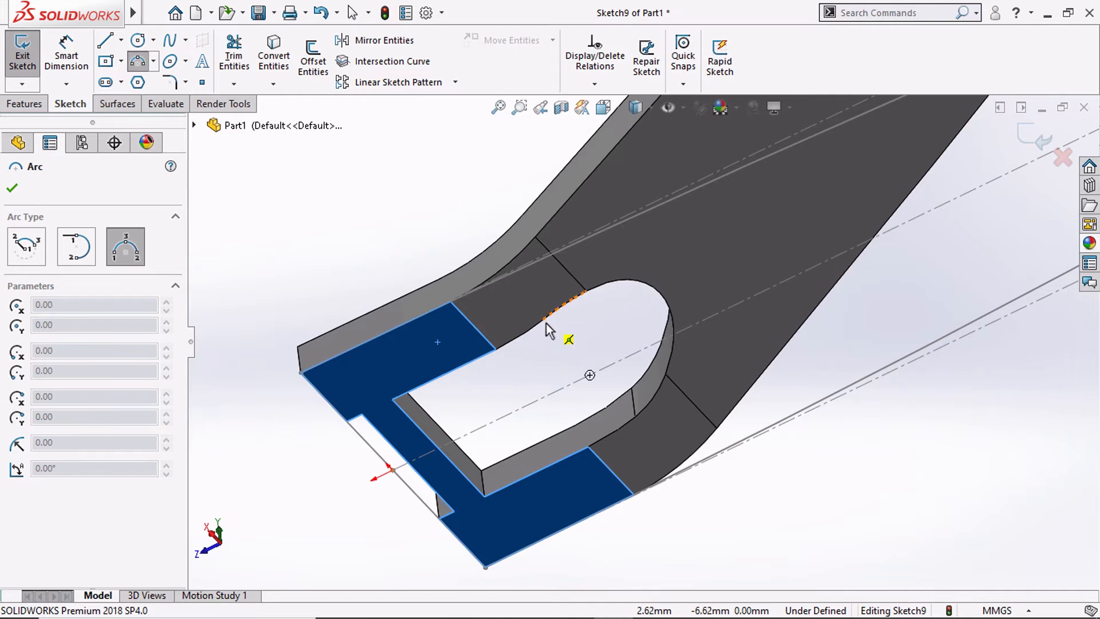
click(535, 335)
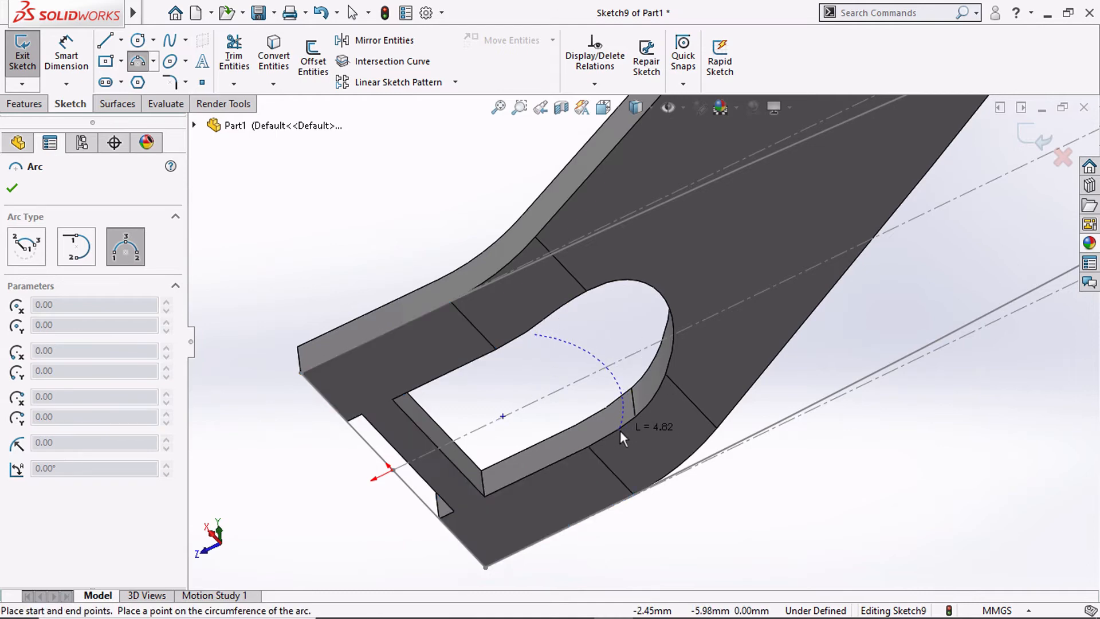
click(621, 430)
click(615, 358)
key(Escape)
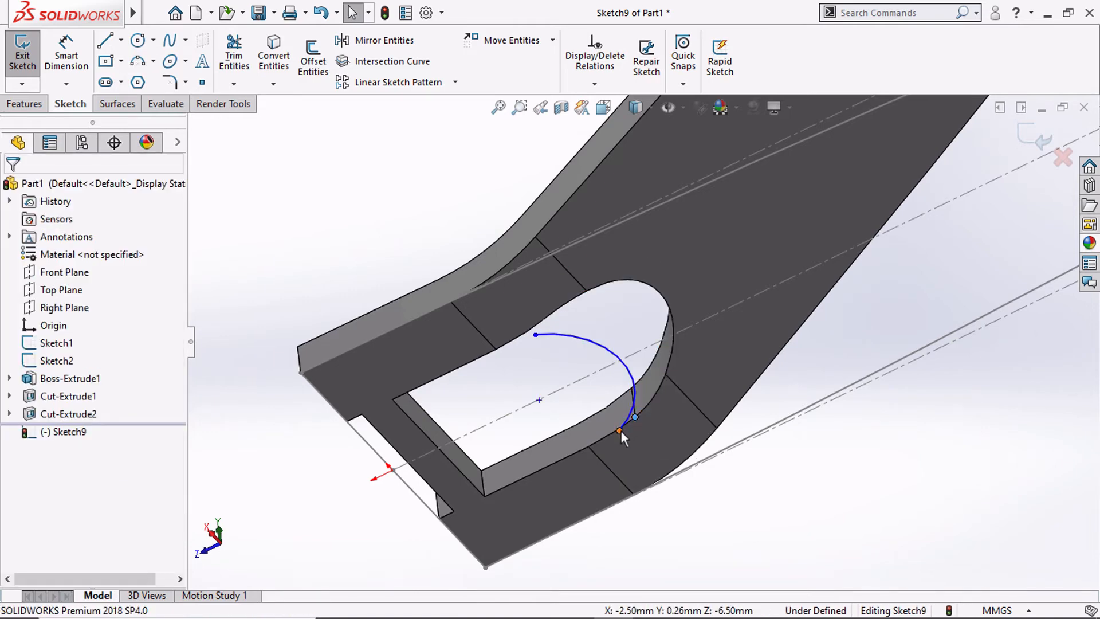
Make both ends of the arc coincident with the model vertices on the two sides of the slot.
click(620, 431)
ctrl+click(635, 417)
click(53, 487)
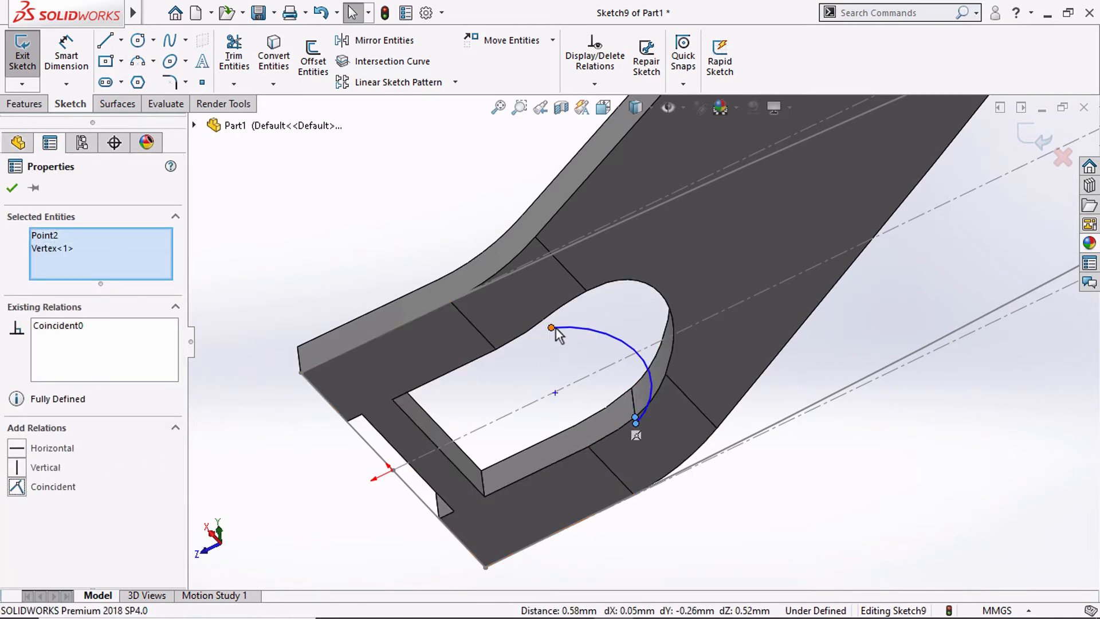
click(551, 327)
middle_drag(552, 328, 506, 334)
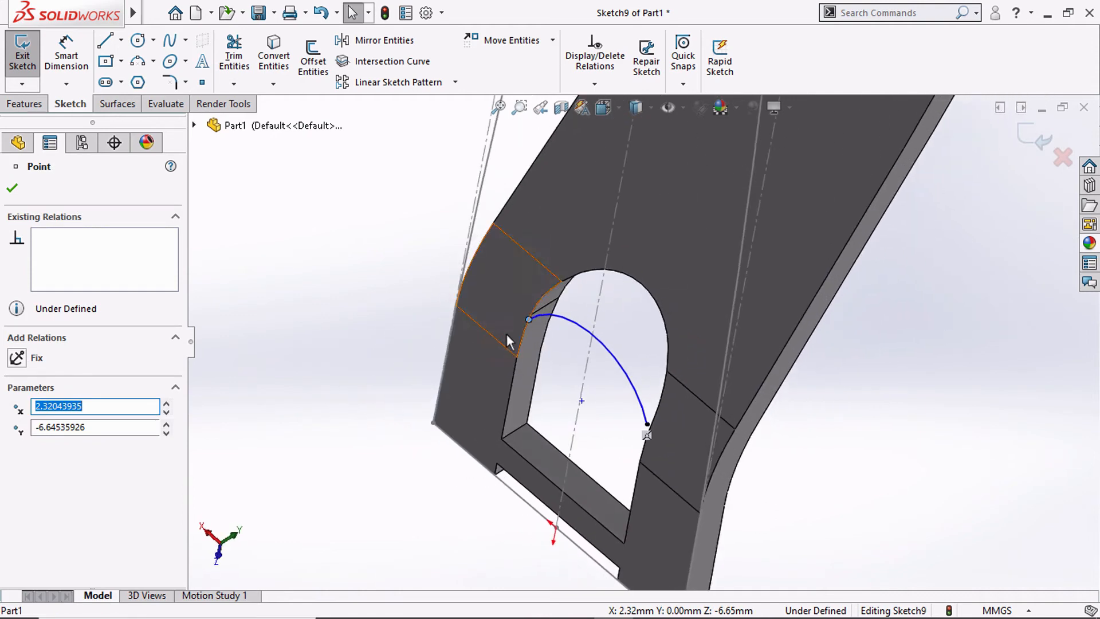
ctrl+click(528, 314)
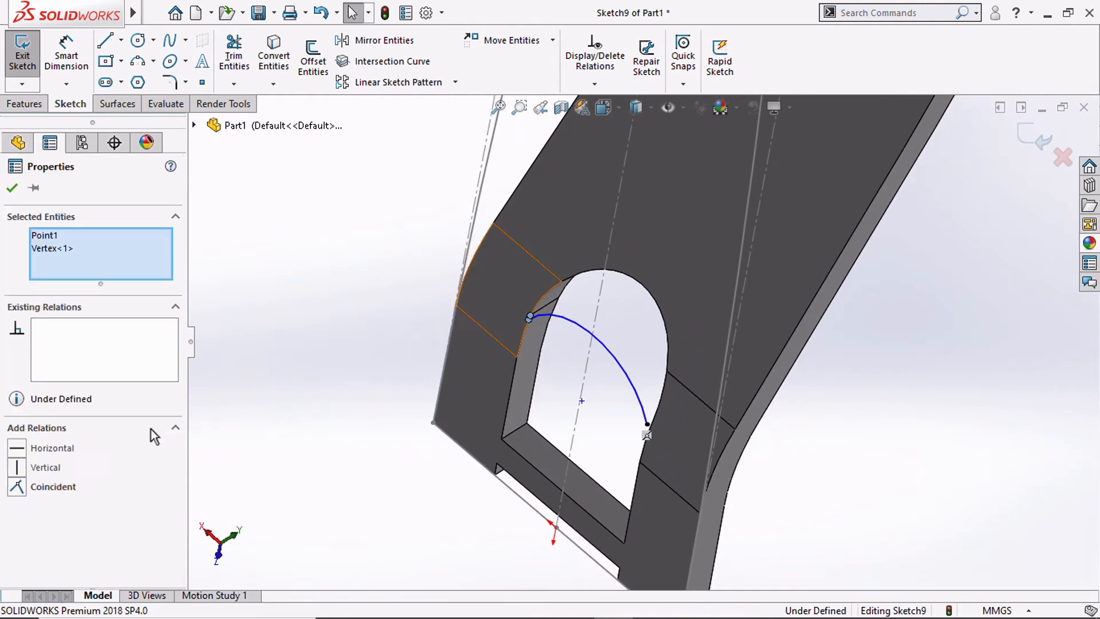
click(53, 487)
click(287, 400)
Make the arc's center point coincident with the part's long centerline.
click(581, 397)
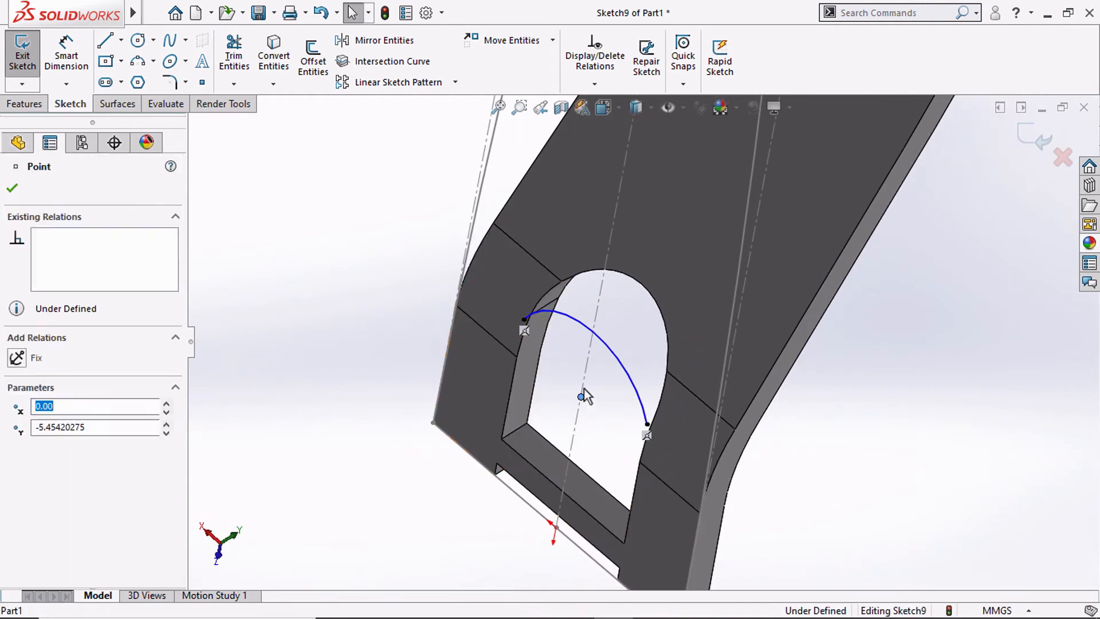
ctrl+click(582, 388)
click(54, 467)
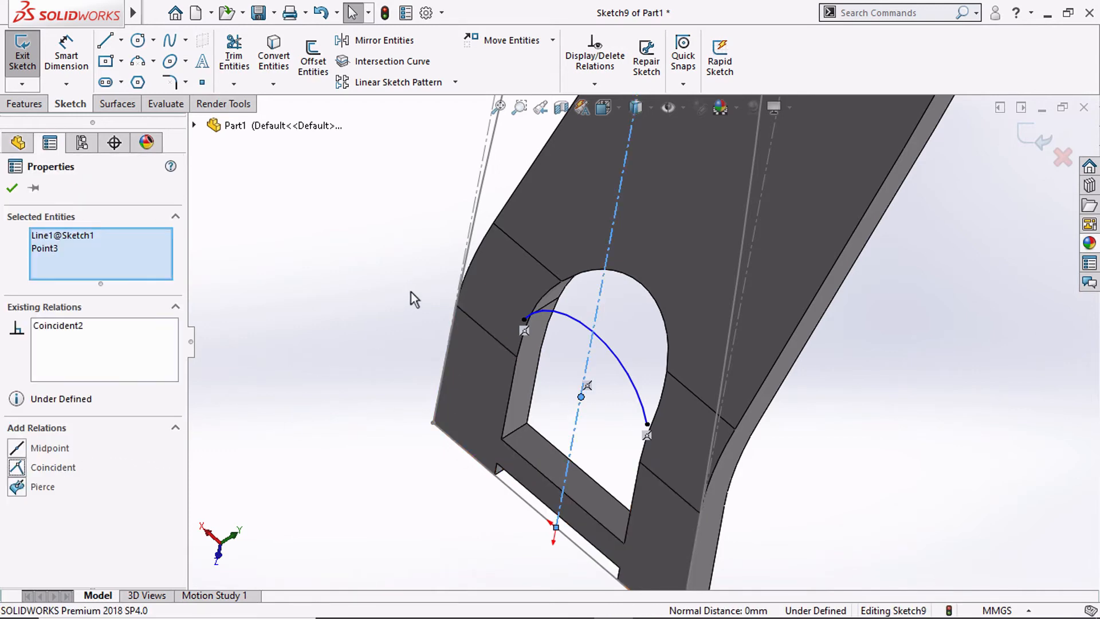
Draw a vertical centerline about 0.81 mm long from the sketched arc's midpoint to the peak of the slot's rounded edge.
middle_drag(413, 297, 500, 205)
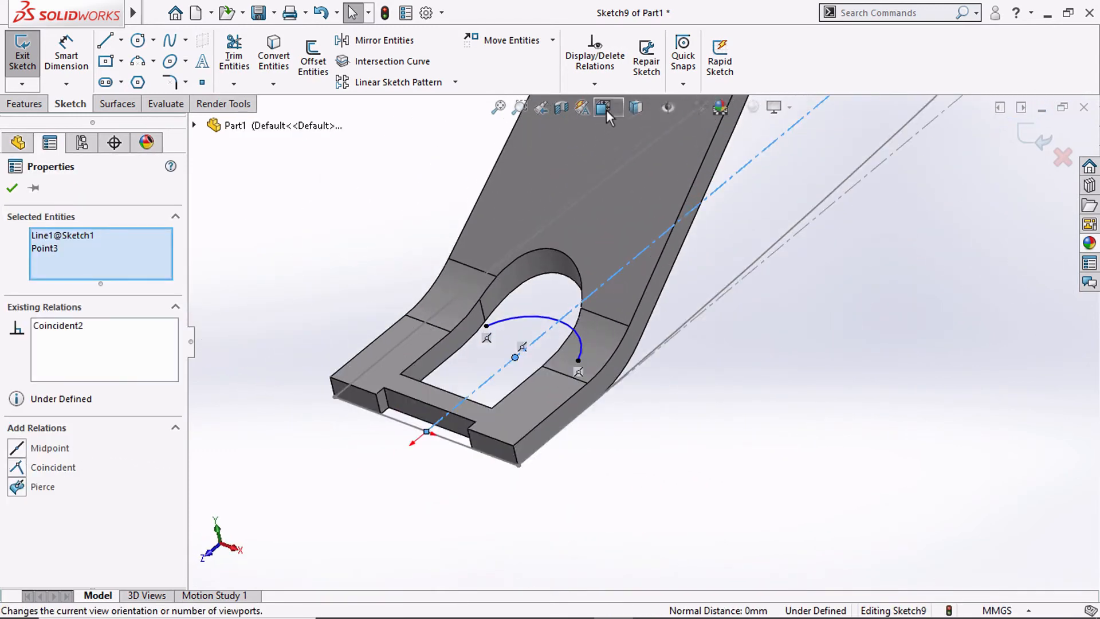
click(603, 107)
click(606, 223)
scroll(640, 439, down, 3)
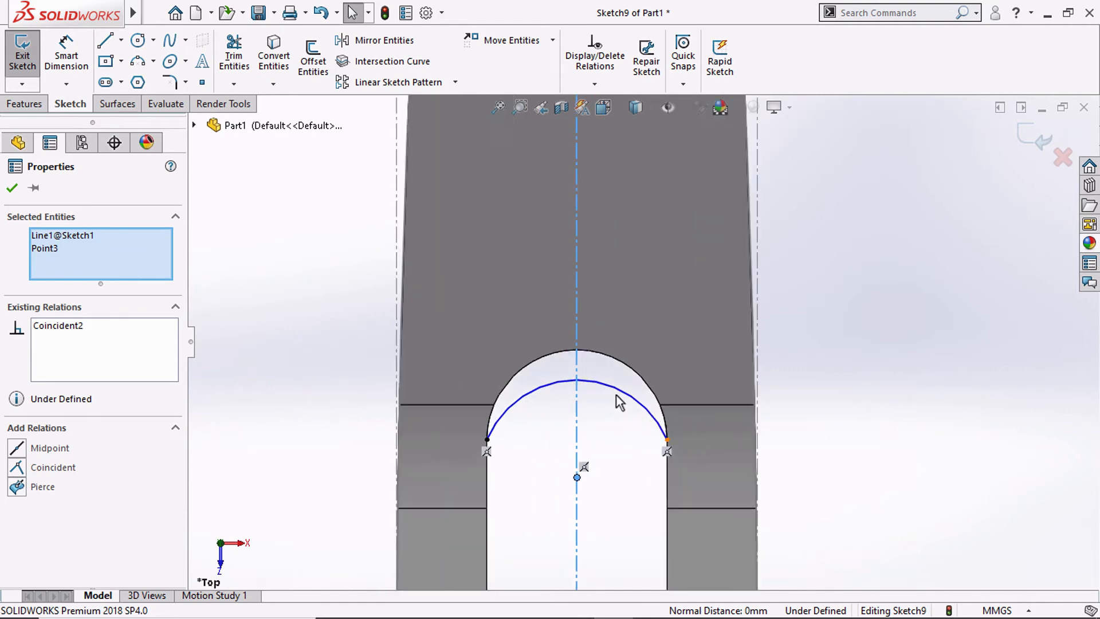
click(122, 41)
click(148, 78)
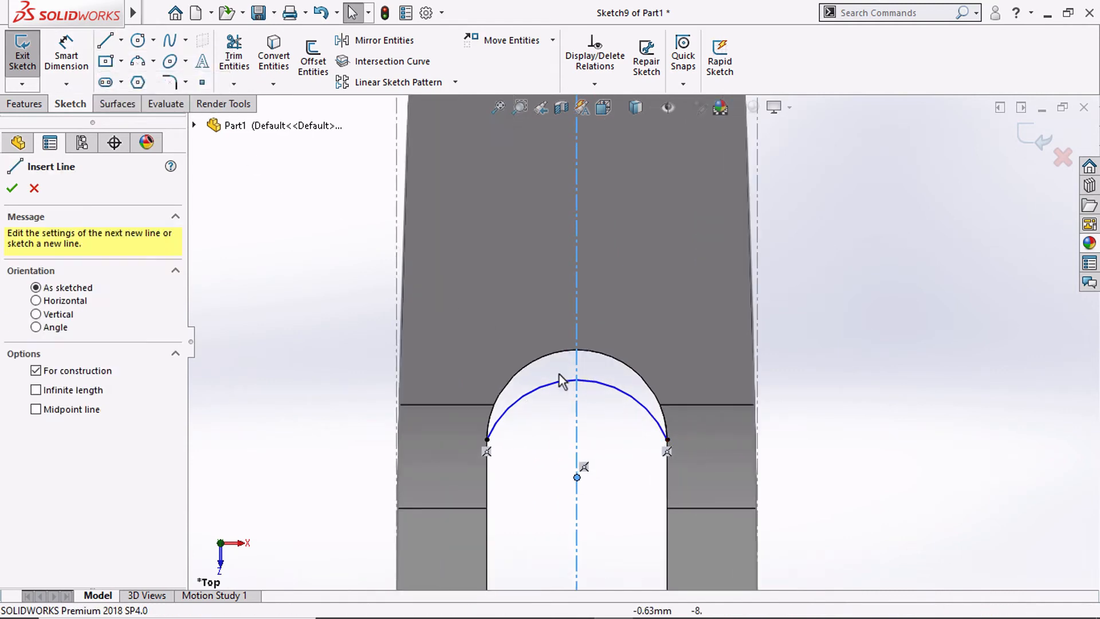
click(577, 380)
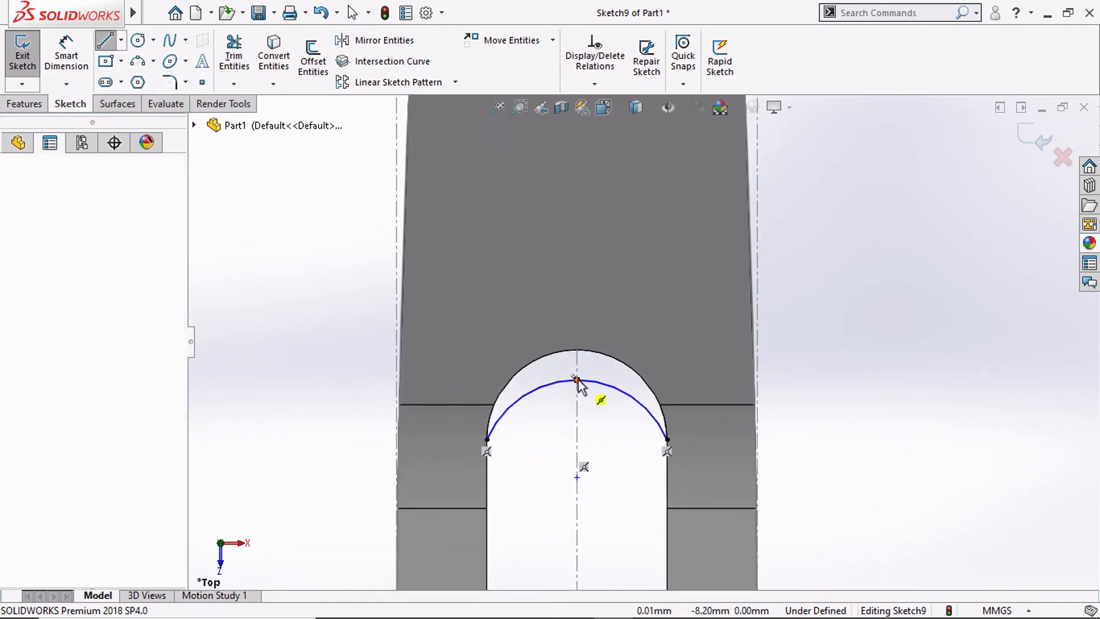
double_click(577, 350)
Dimension the vertical centerline's length as 1 mm.
click(66, 55)
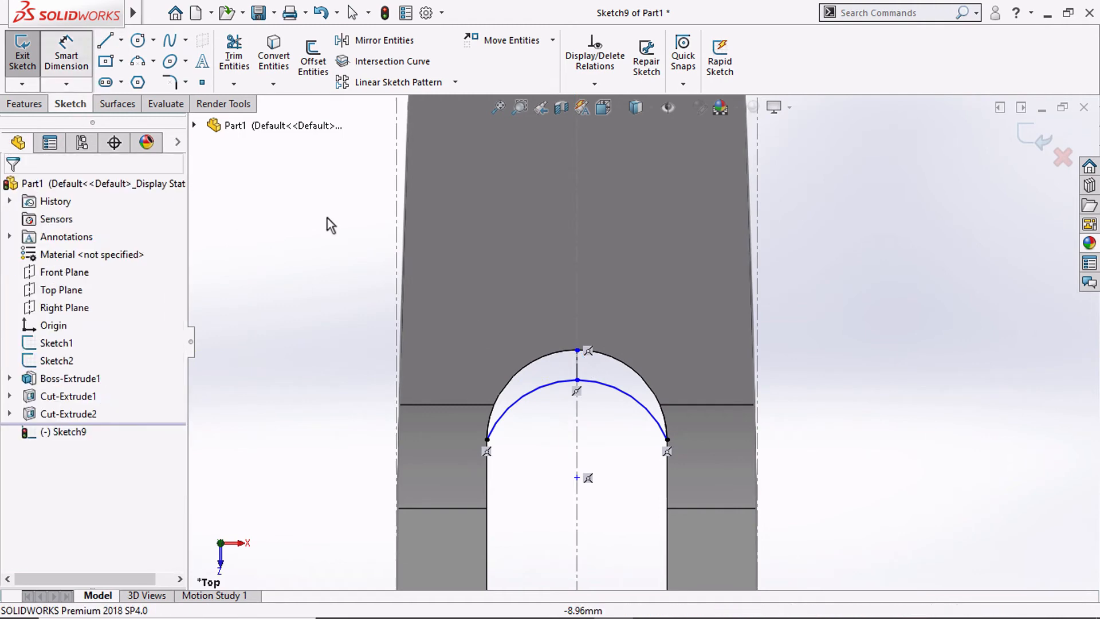
click(577, 365)
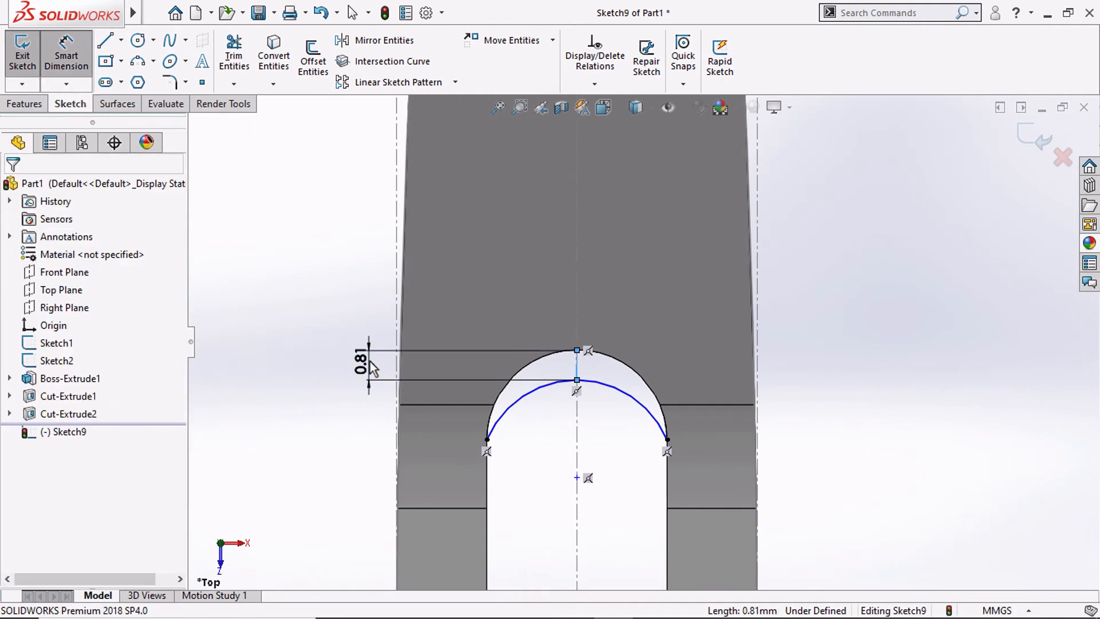
click(371, 367)
text(1)
click(298, 339)
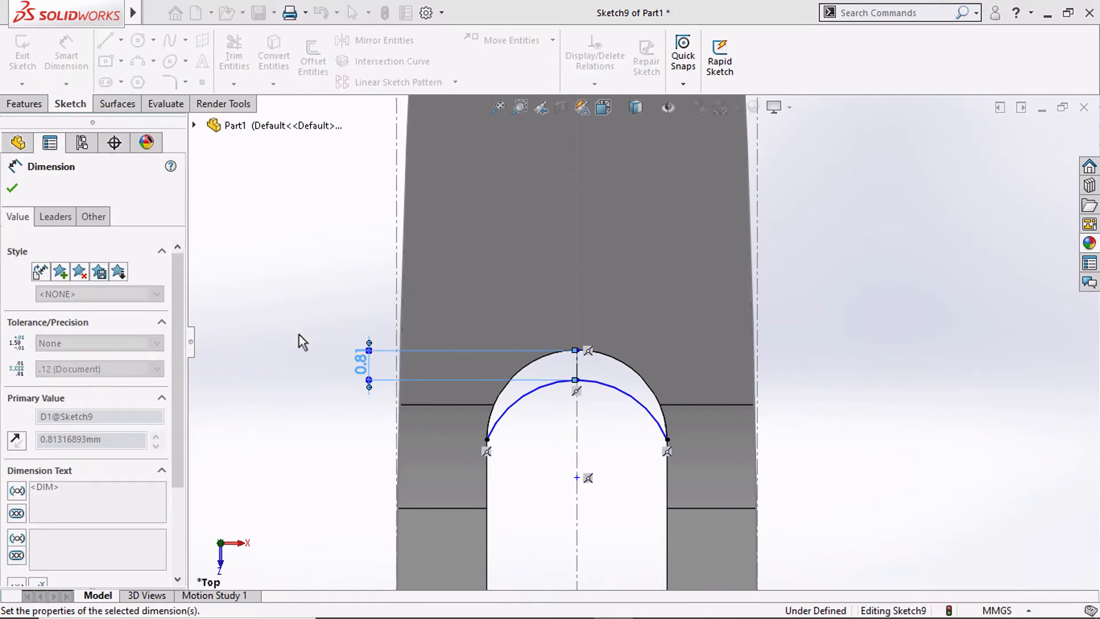
key(Escape)
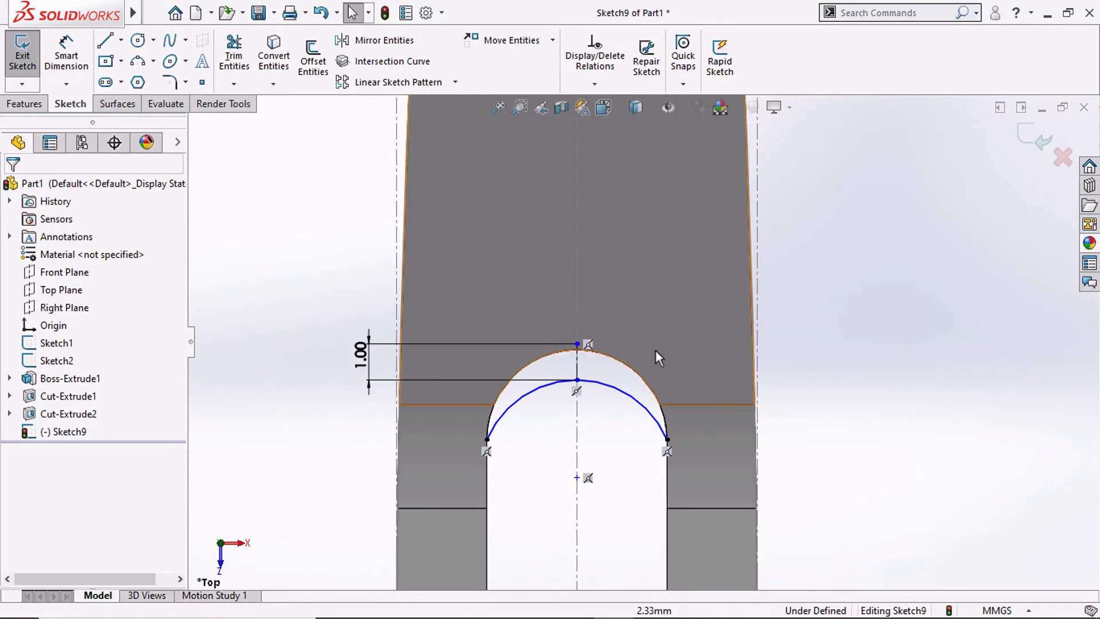
Make the vertical centerline's upper endpoint coincident with the slot's rounded edge.
click(577, 343)
ctrl+click(627, 371)
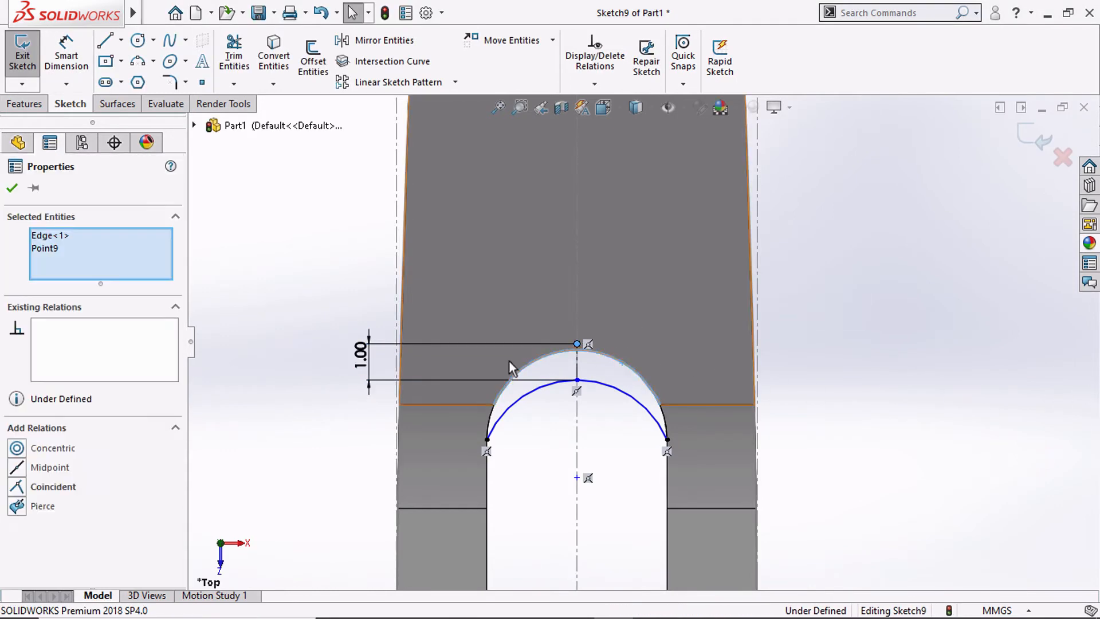
click(55, 487)
click(352, 411)
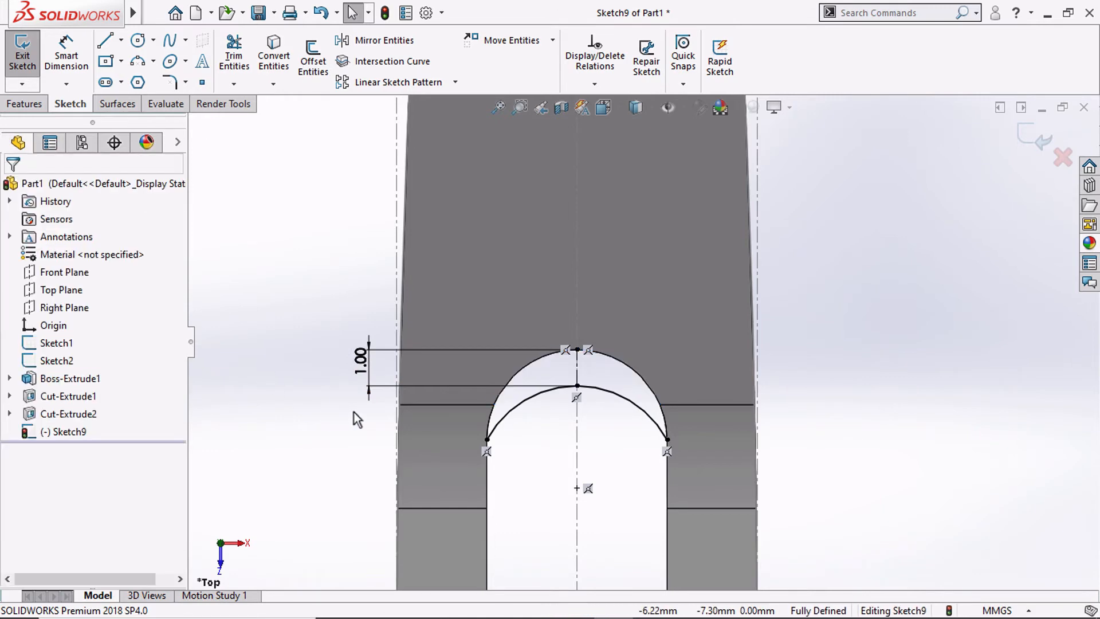
Draw a horizontal line about 1.03 mm long outward from the arc's left endpoint.
middle_drag(353, 411, 311, 418)
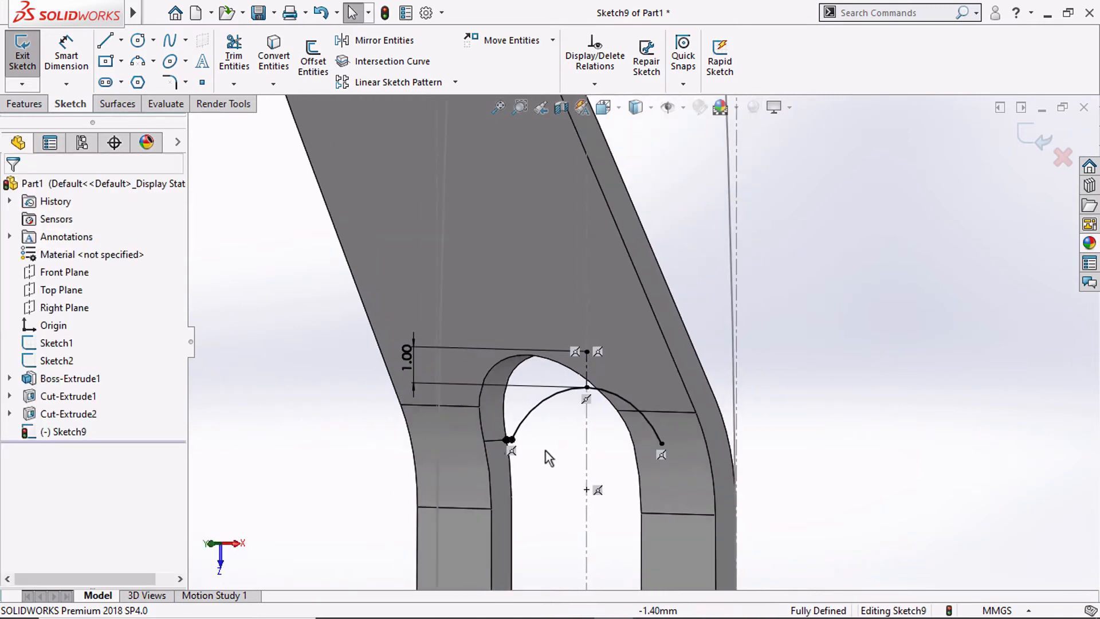
scroll(546, 451, down, 3)
scroll(475, 427, down, 2)
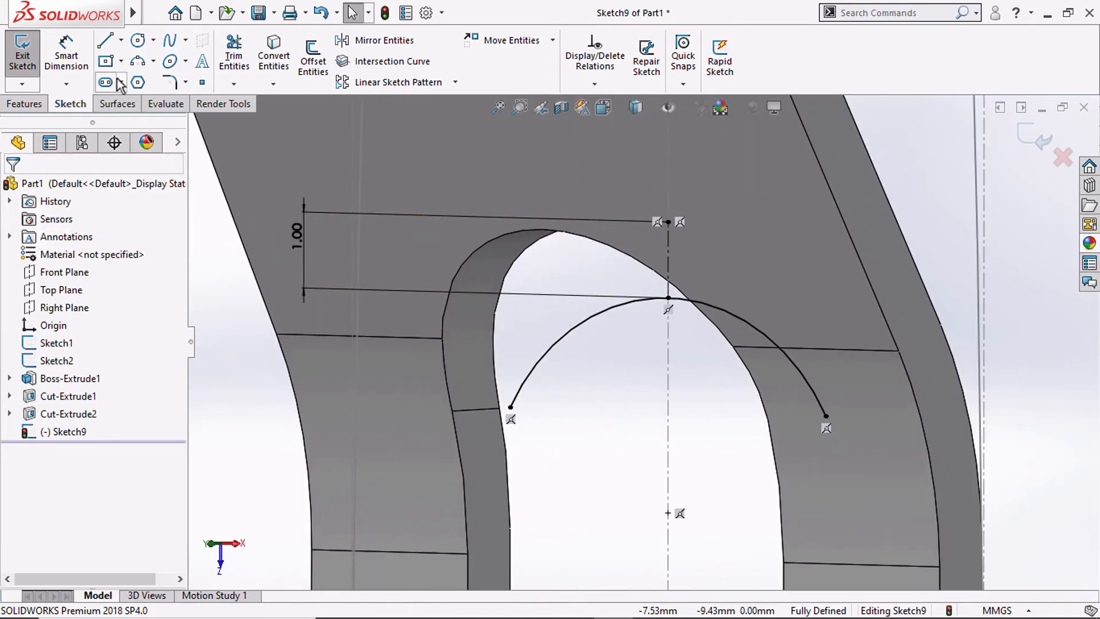
click(112, 41)
click(510, 408)
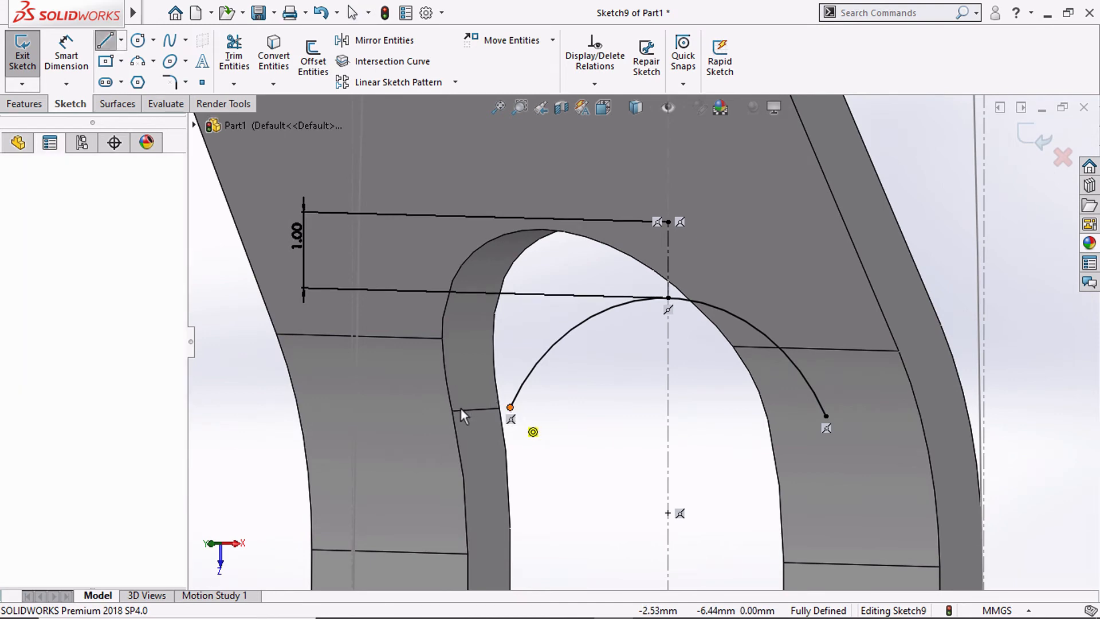
click(446, 405)
key(Escape)
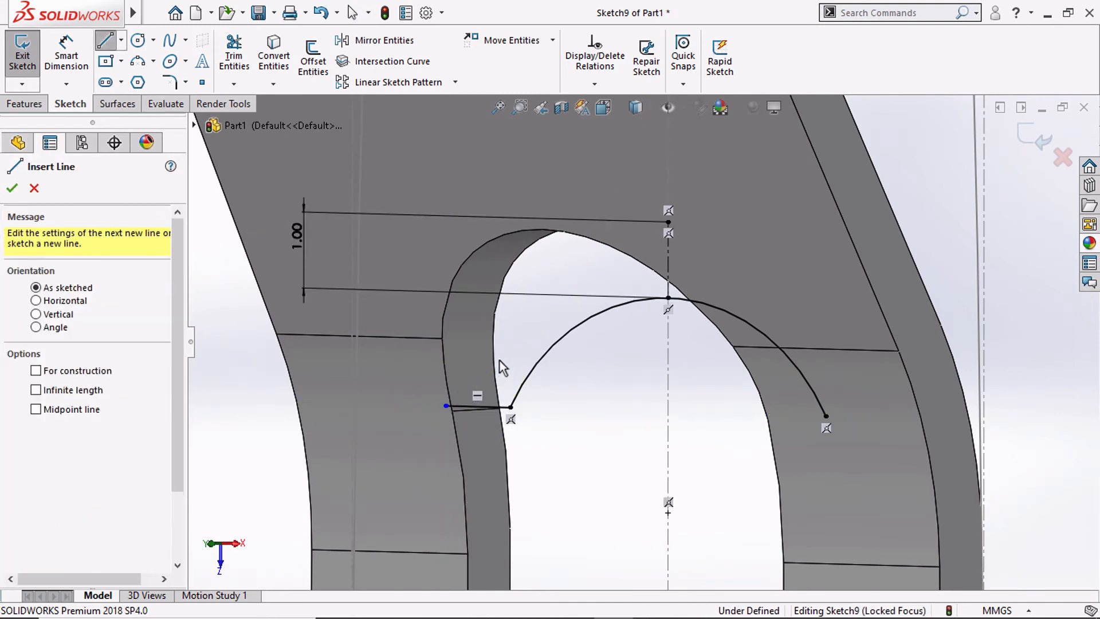
key(Escape)
In the top view, draw a horizontal line about 0.67 mm long outward from the arc's right endpoint.
click(606, 113)
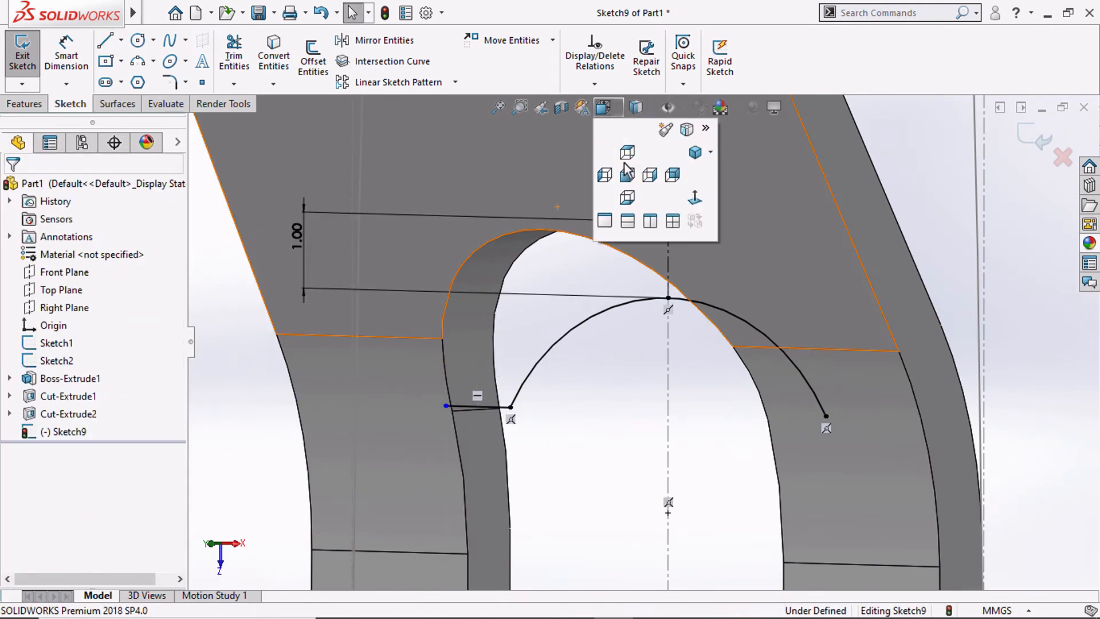
click(626, 154)
scroll(659, 476, down, 5)
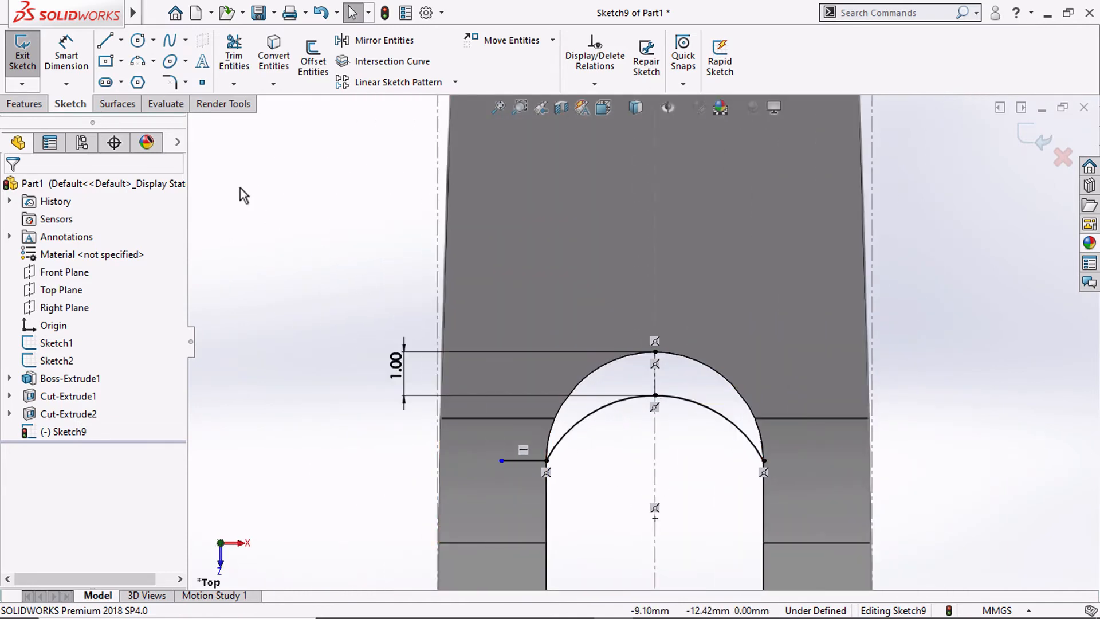
key(l)
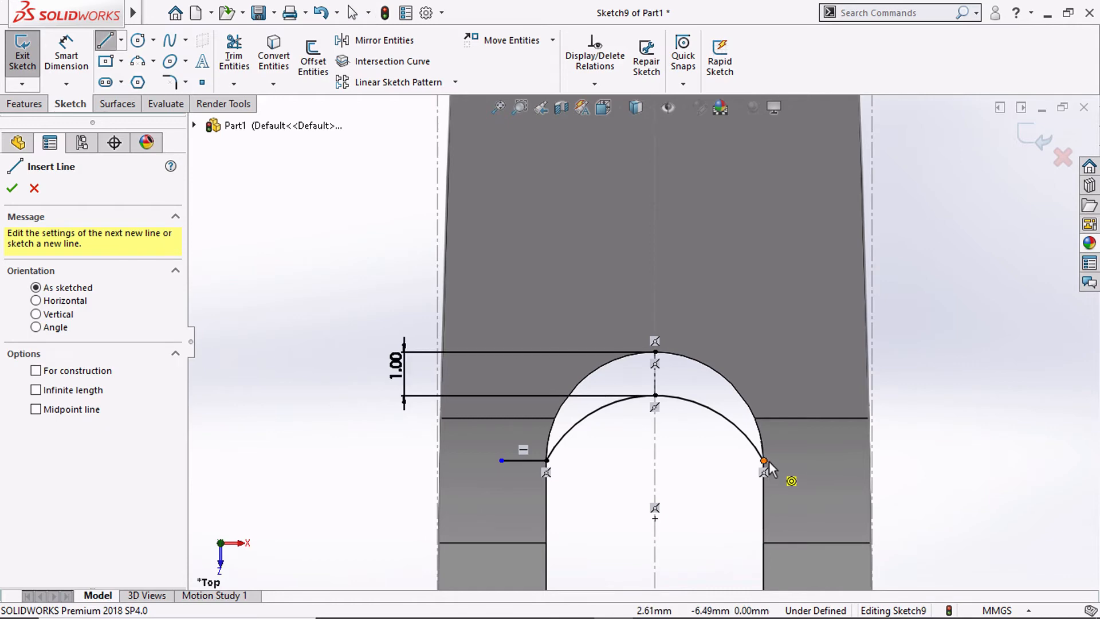
click(767, 461)
click(793, 459)
key(Escape)
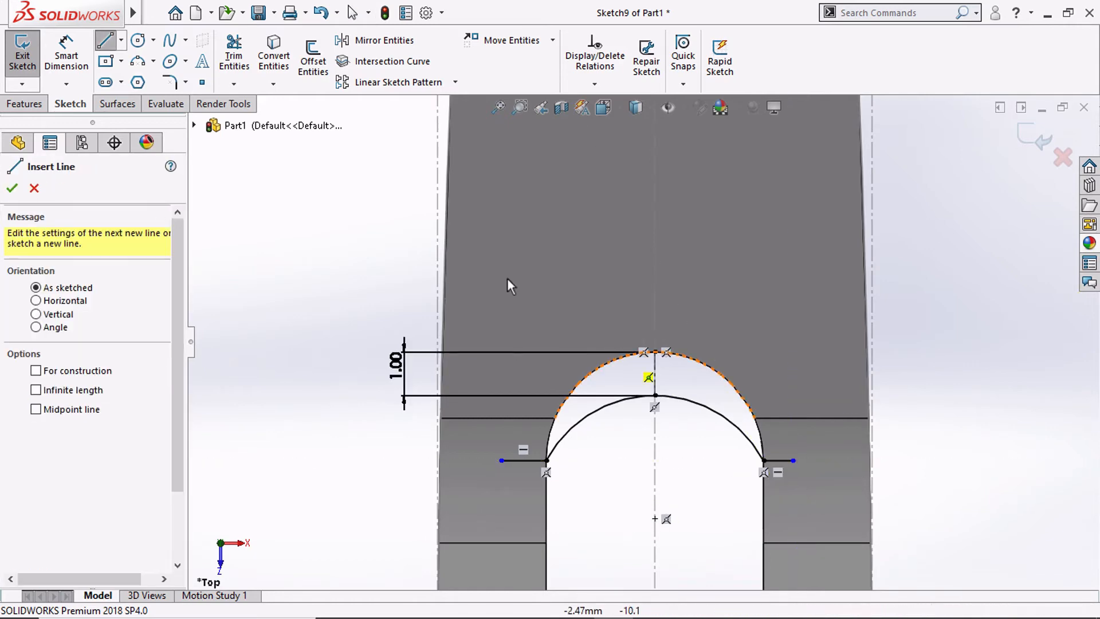
Draw a 3-point arc joining the outer ends of the two short lines and bulging above the slot's rounded edge.
click(137, 61)
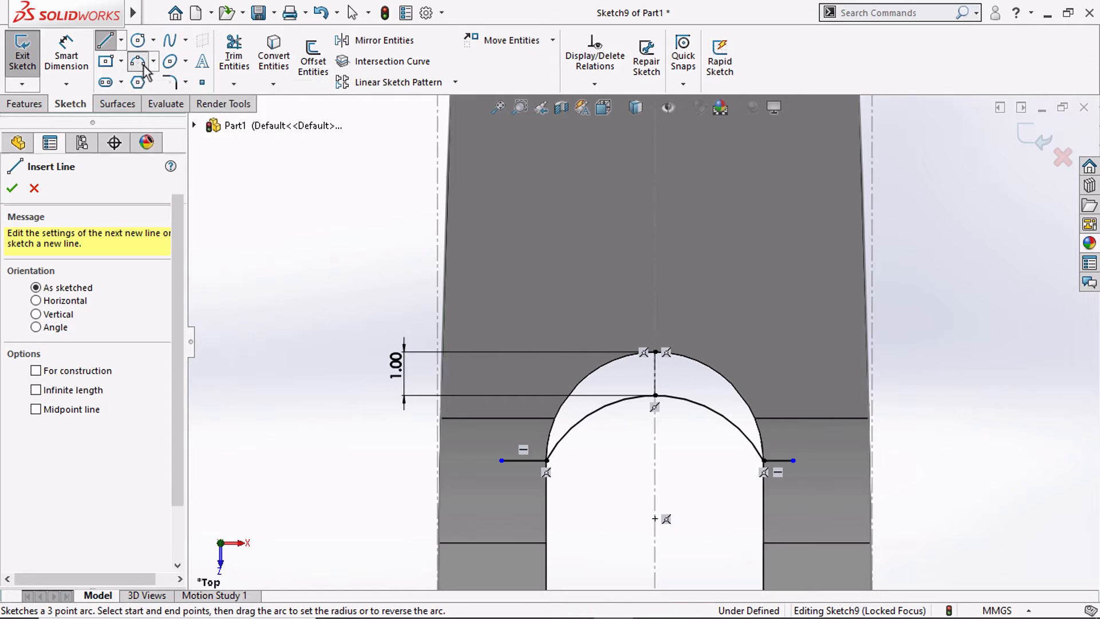
click(793, 460)
click(502, 461)
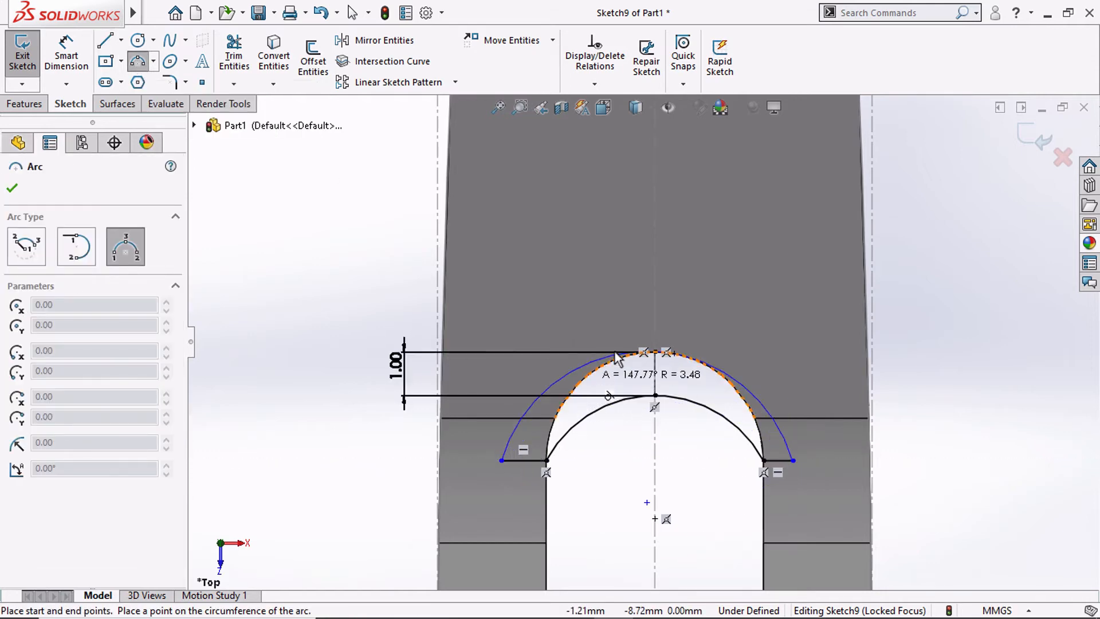
click(652, 325)
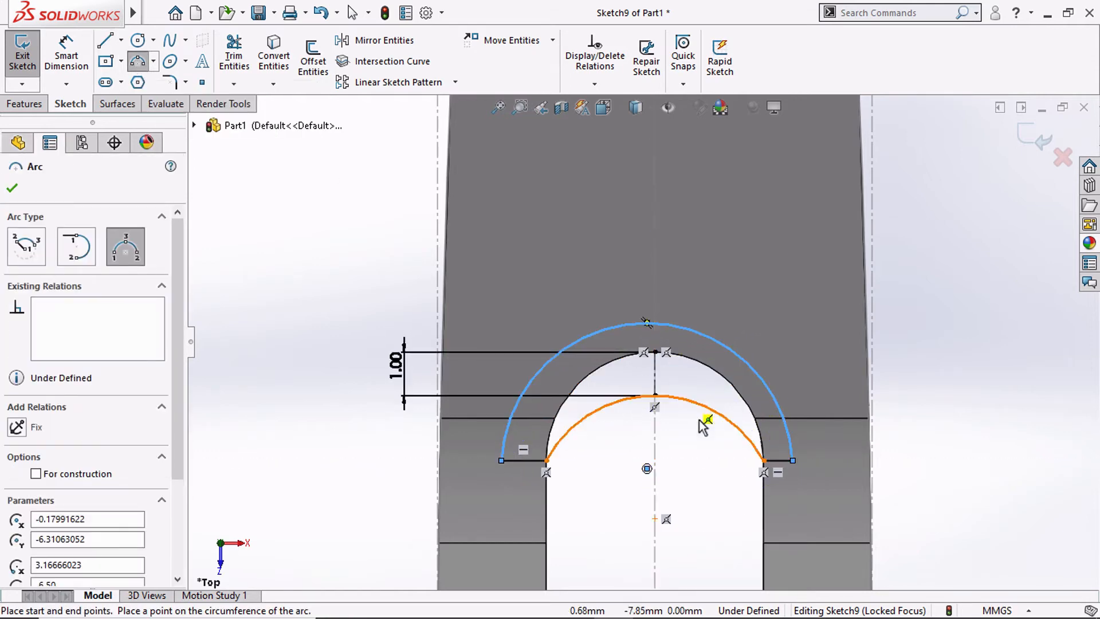
key(Escape)
Make the two short horizontal lines equal and dimension the left one as 0.50 mm.
click(517, 461)
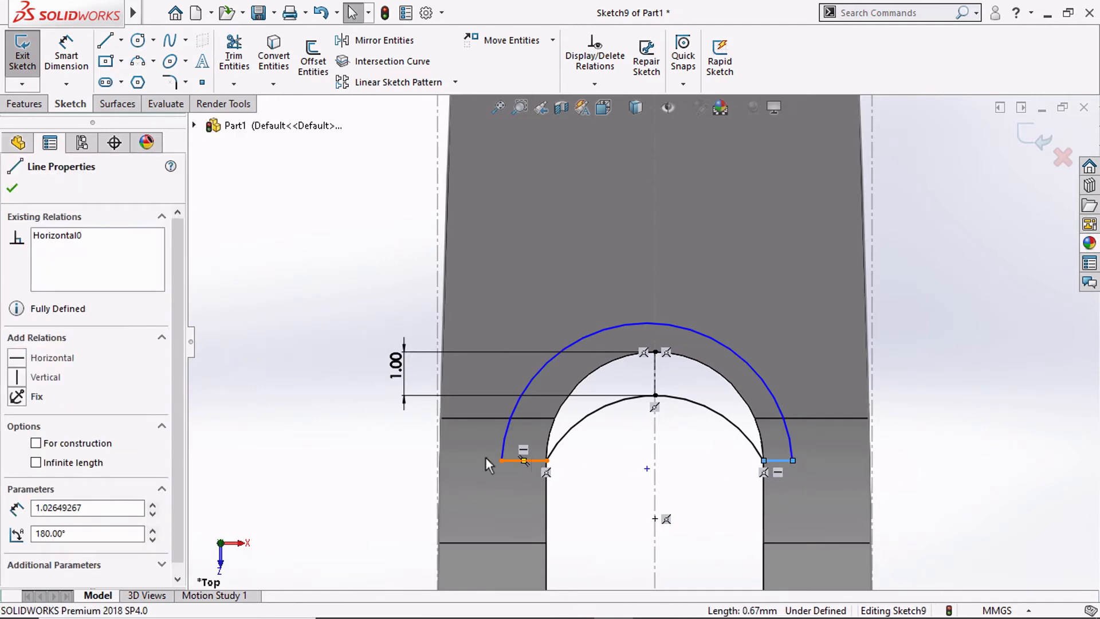
ctrl+click(779, 460)
click(43, 545)
click(67, 57)
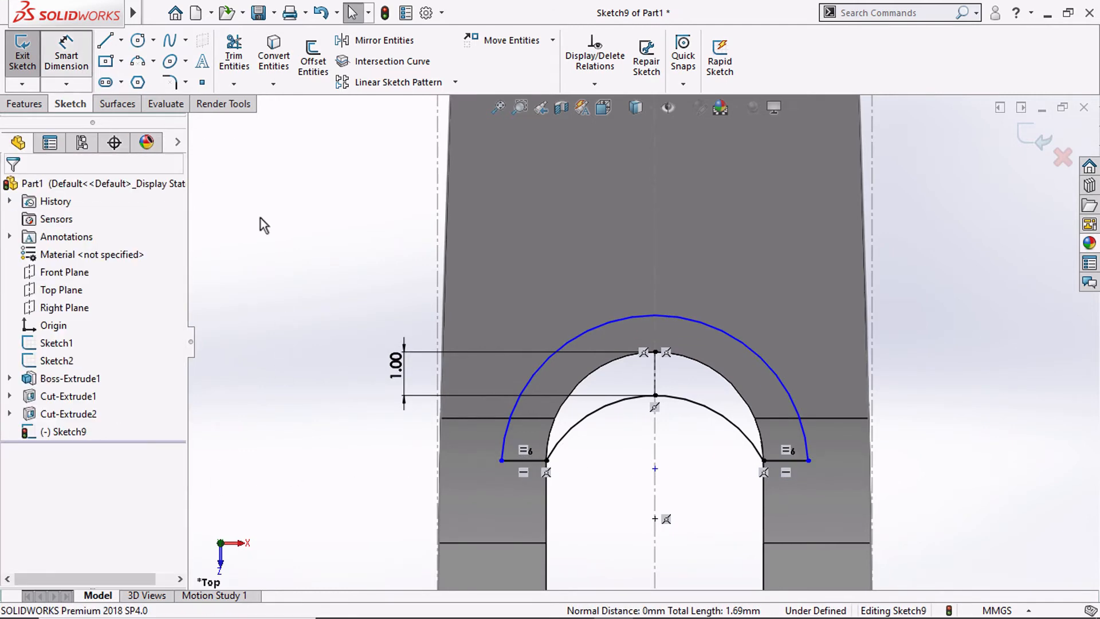
click(519, 460)
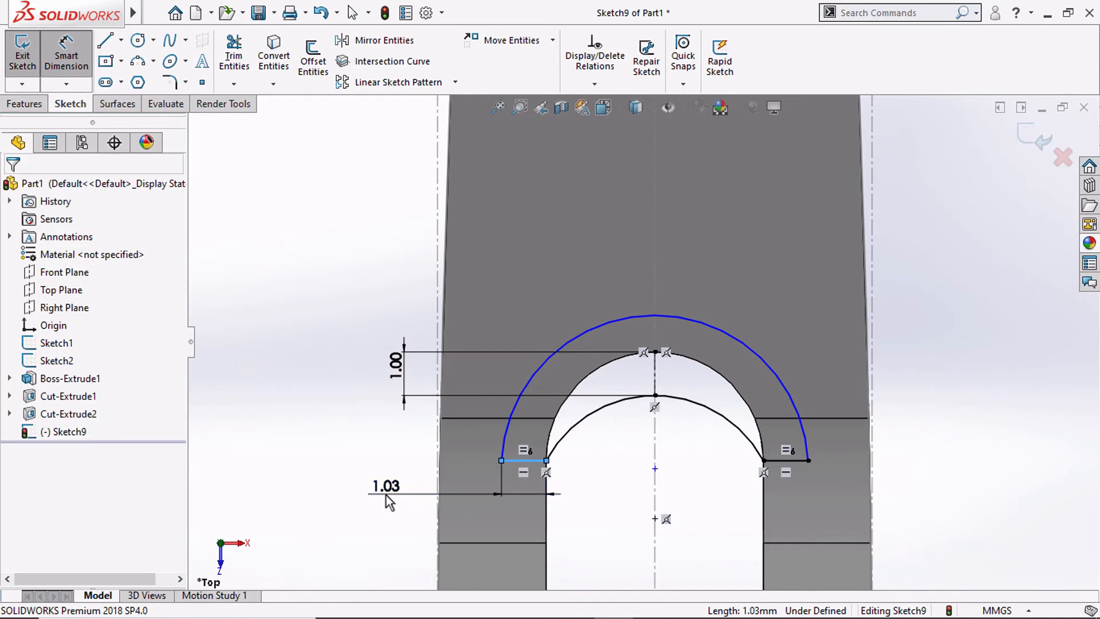
click(386, 497)
key(Return)
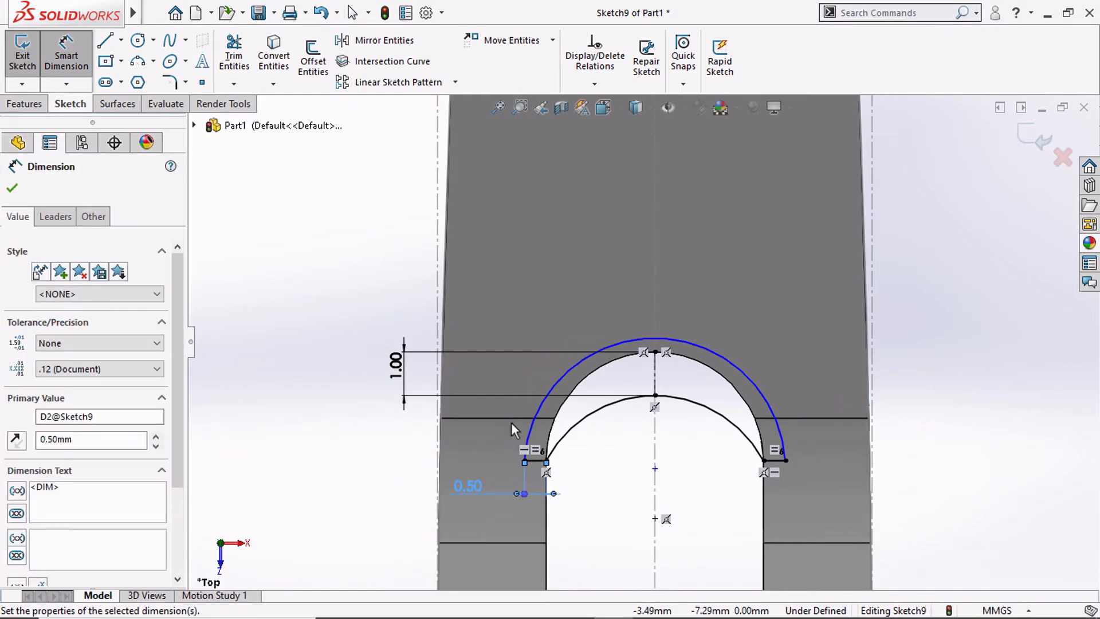
key(Escape)
key(Escape)
Flatten the outer arc to a radius of about 3.18 mm and add a horizontal centerline about 2.22 mm long from its midpoint.
click(623, 344)
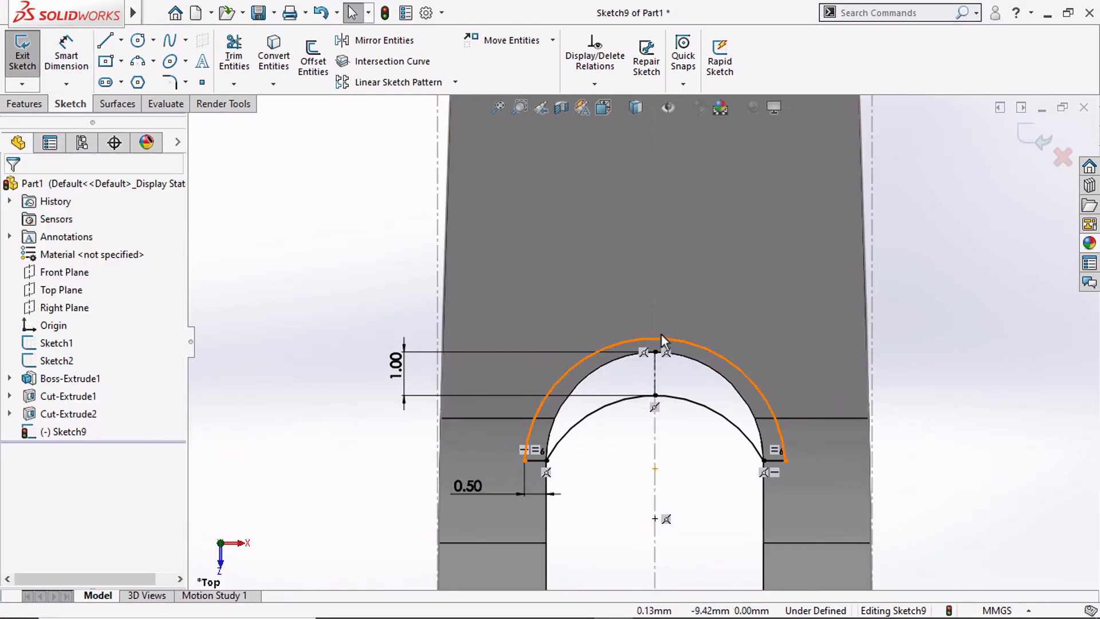
drag(670, 337, 665, 376)
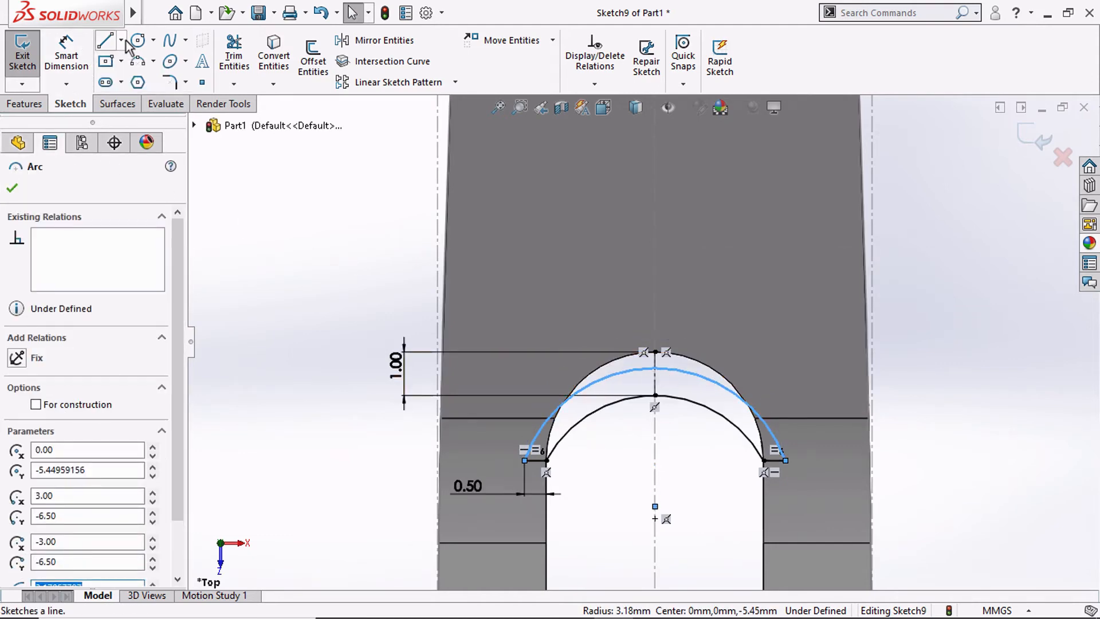
click(121, 40)
click(138, 79)
click(655, 367)
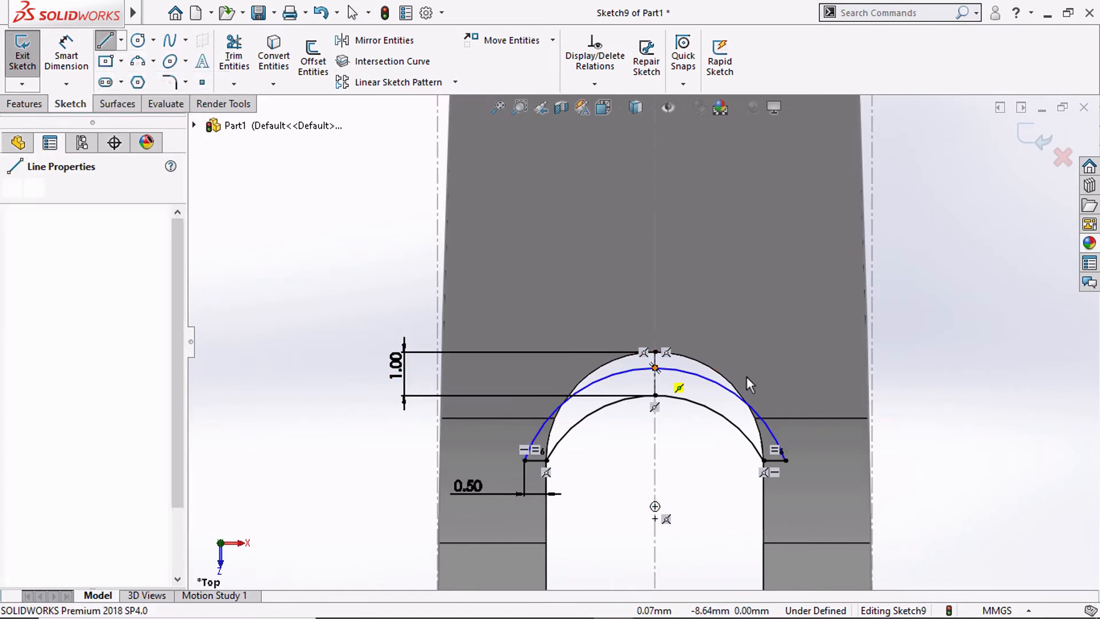
click(753, 362)
key(Escape)
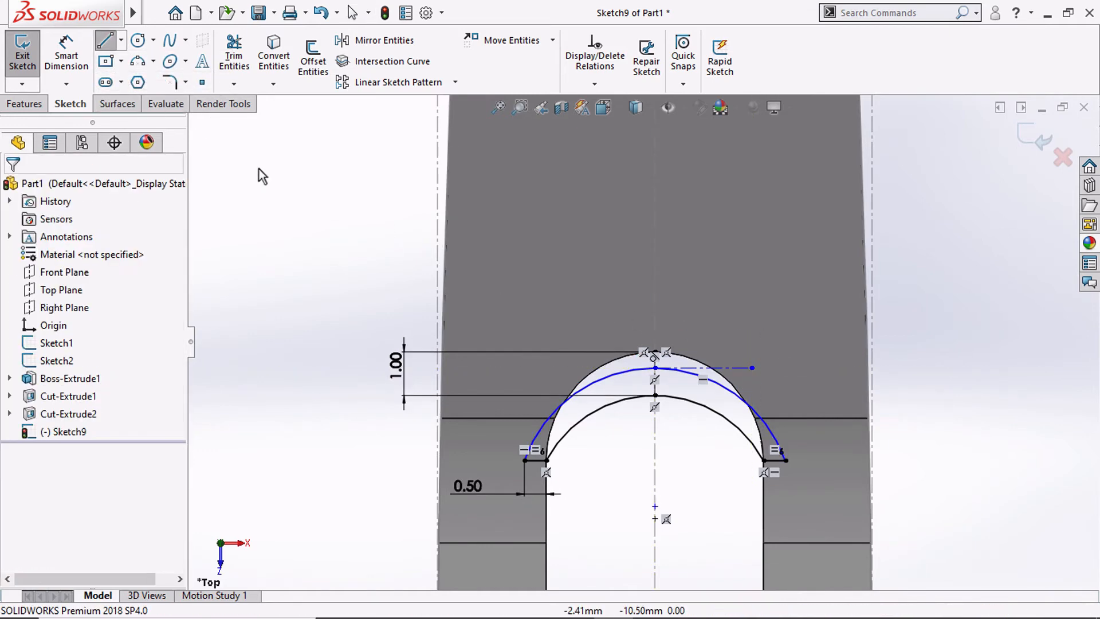
Dimension the distance between the horizontal centerline and the vertical centerline's upper endpoint as 0.50 mm.
click(67, 54)
click(731, 368)
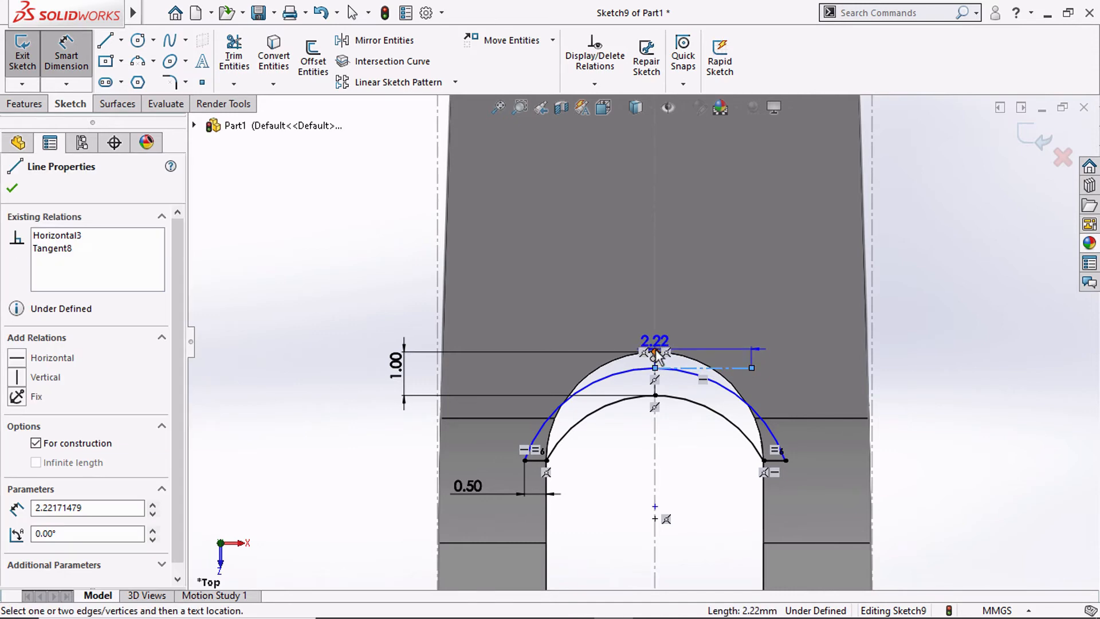
click(655, 352)
click(748, 319)
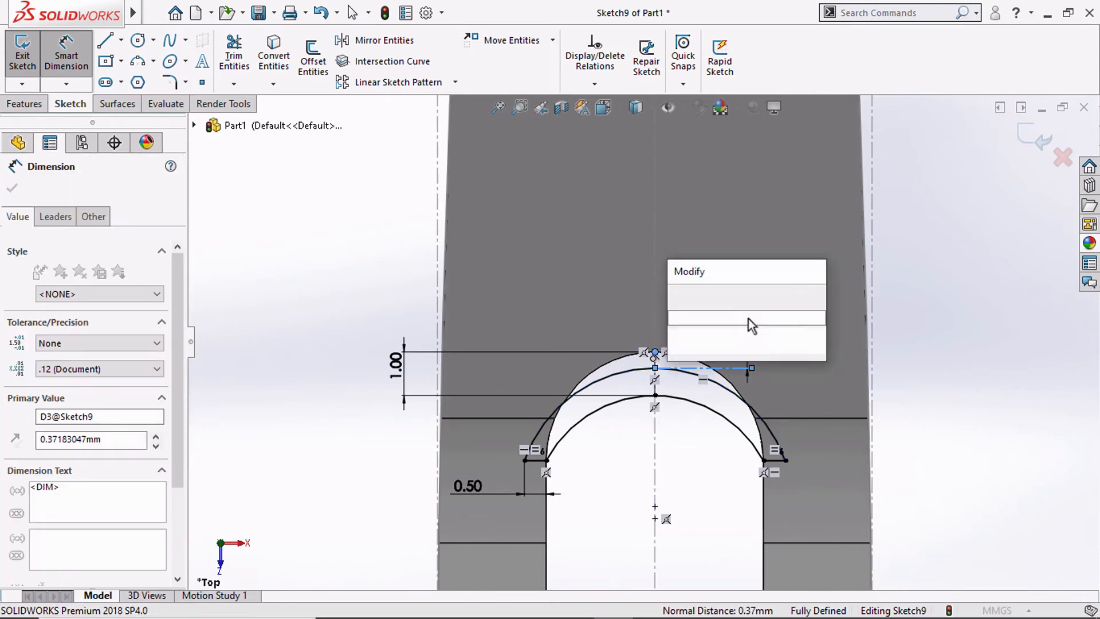
key(Return)
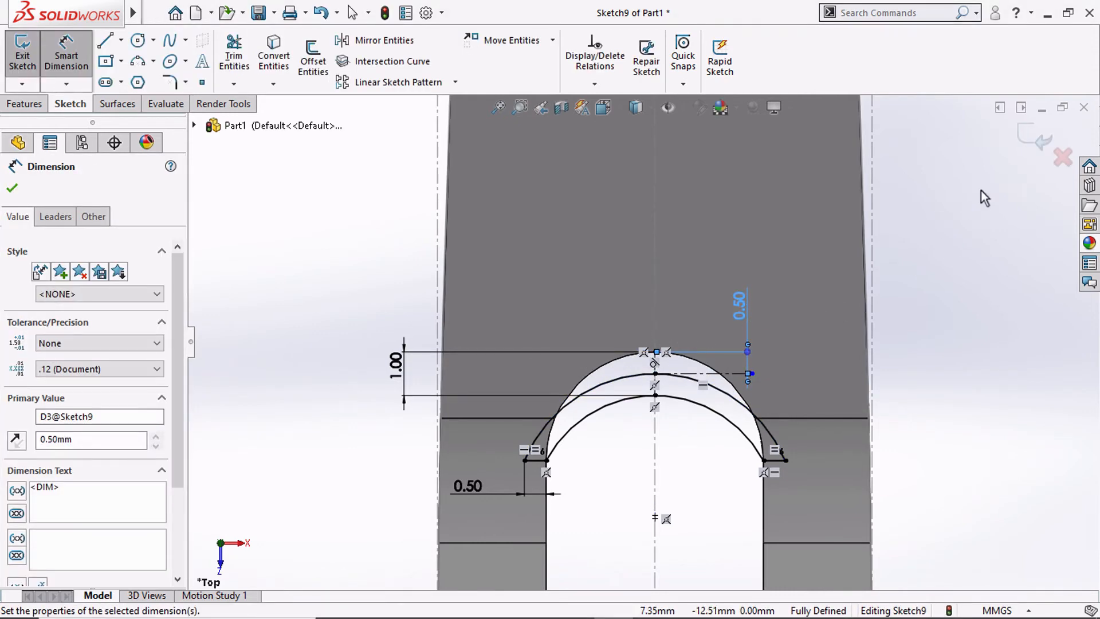
Close the arc profile sketch and start a new sketch on the Right Plane.
click(1022, 133)
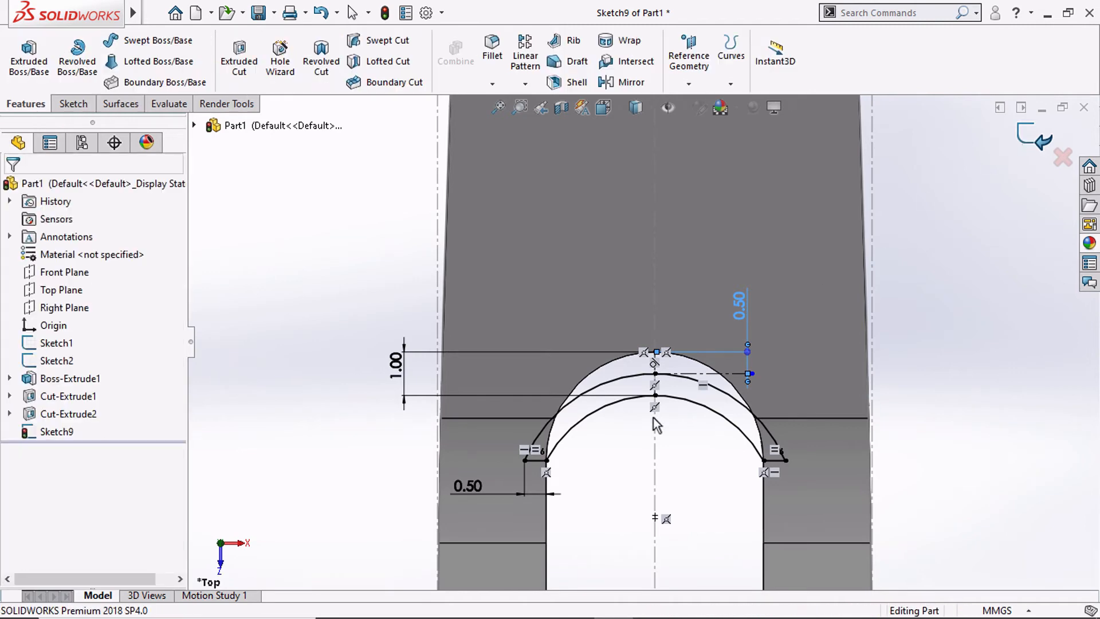
mouse_move(654, 419)
middle_down()
mouse_move(635, 408)
mouse_move(537, 427)
mouse_move(555, 441)
middle_up()
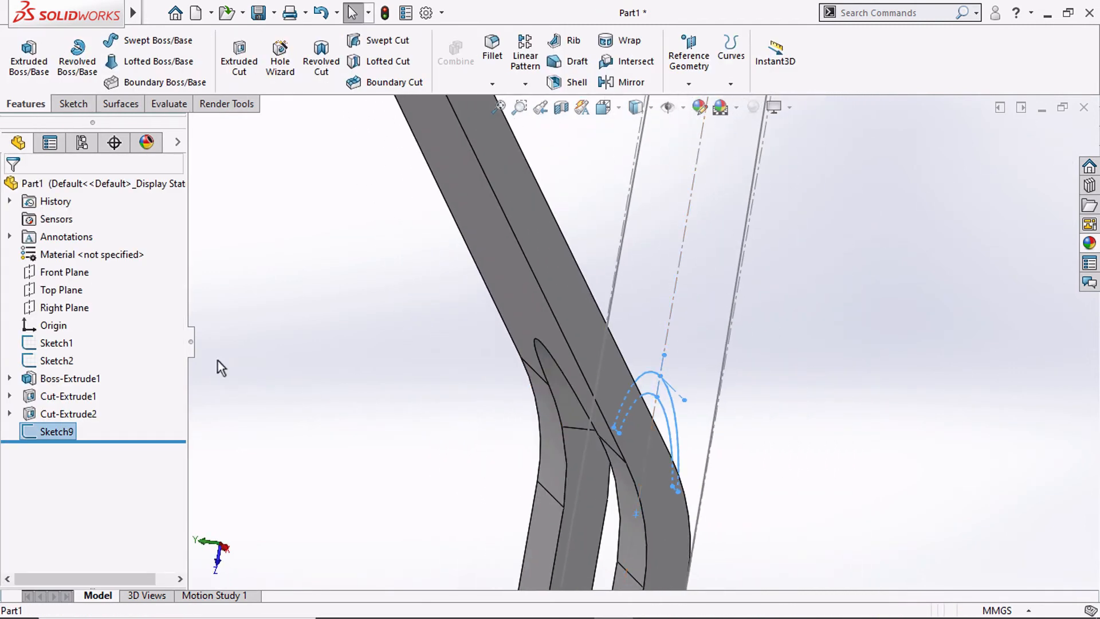
click(85, 309)
click(98, 281)
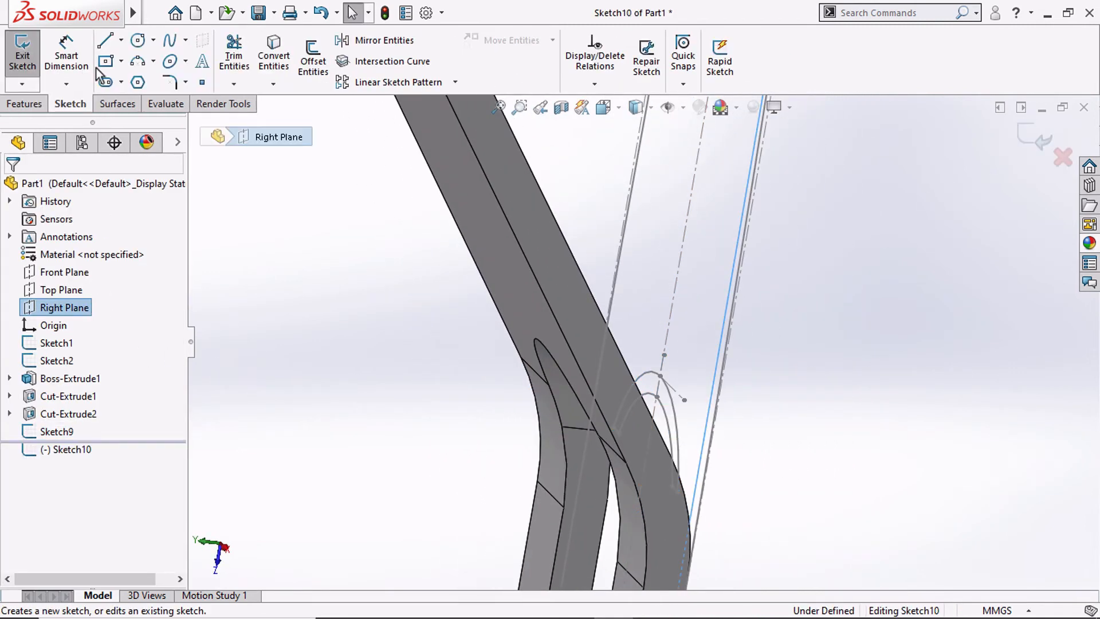
Sketch a line on the Right Plane from the outer arc's midpoint up into the sloped part of the plate.
click(105, 42)
click(660, 376)
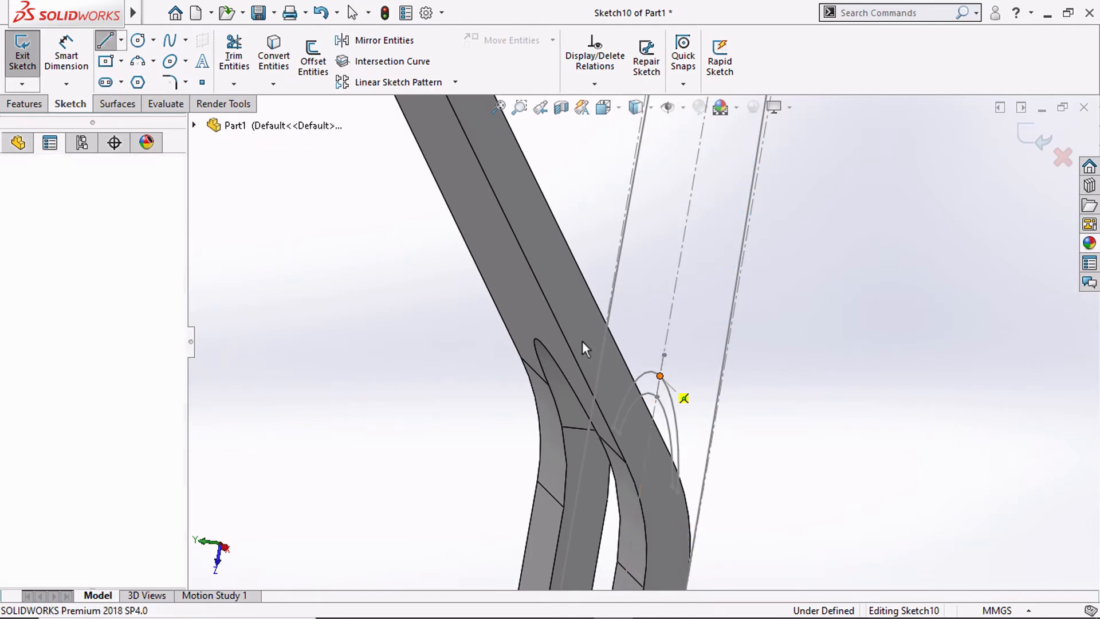
click(543, 322)
key(Escape)
key(Escape)
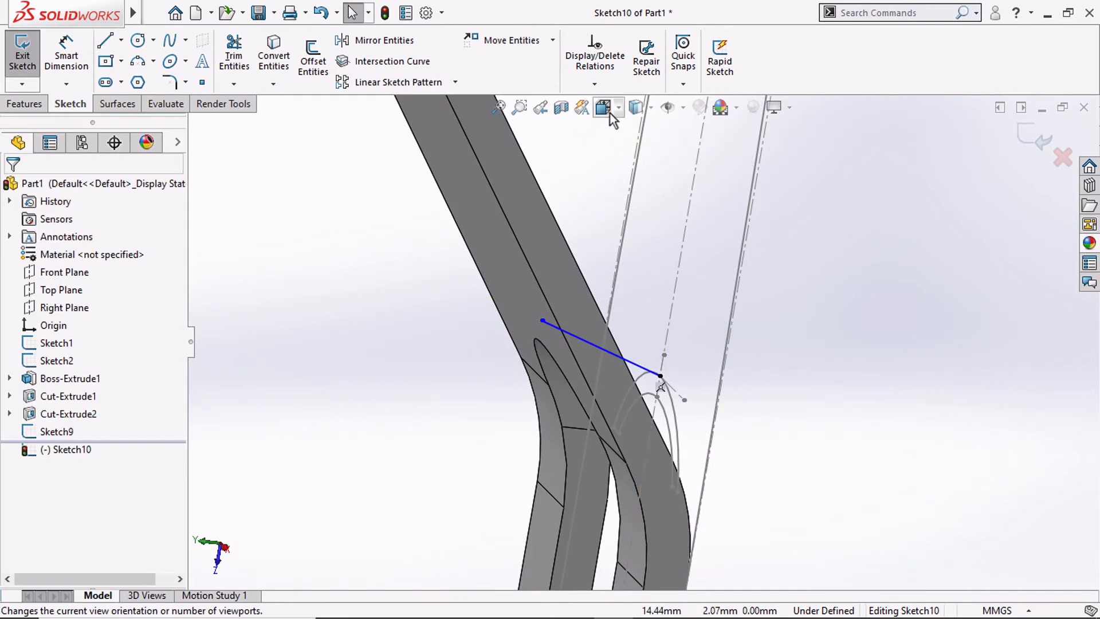
Create an intersection curve from the sloped plate's underside face and turn it into construction geometry.
click(603, 108)
click(649, 175)
scroll(534, 374, down, 5)
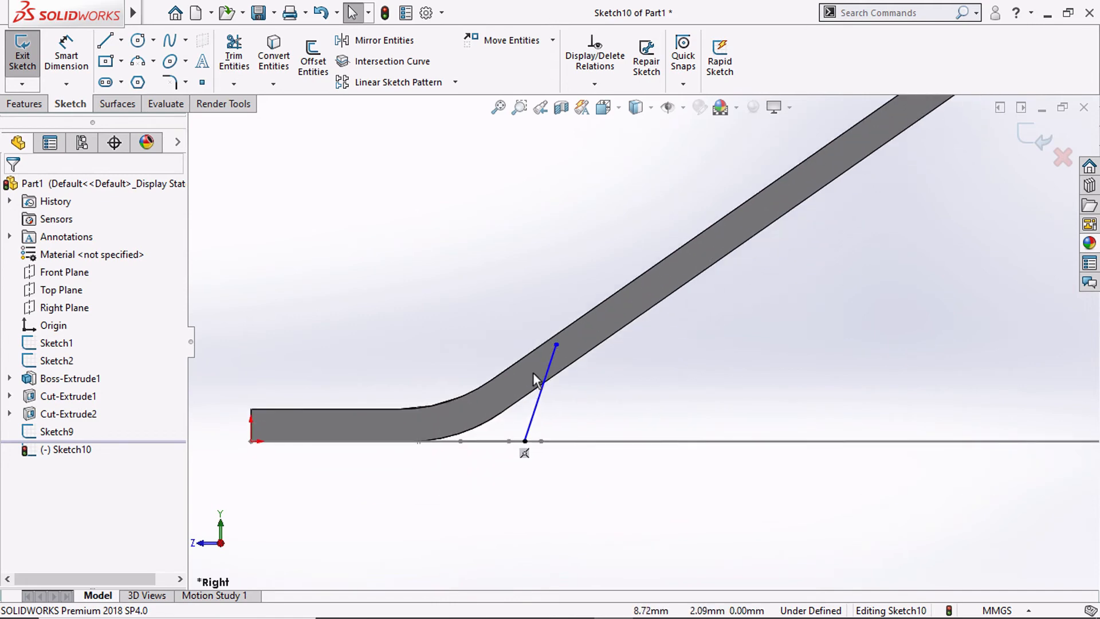
middle_drag(556, 385, 472, 308)
click(651, 344)
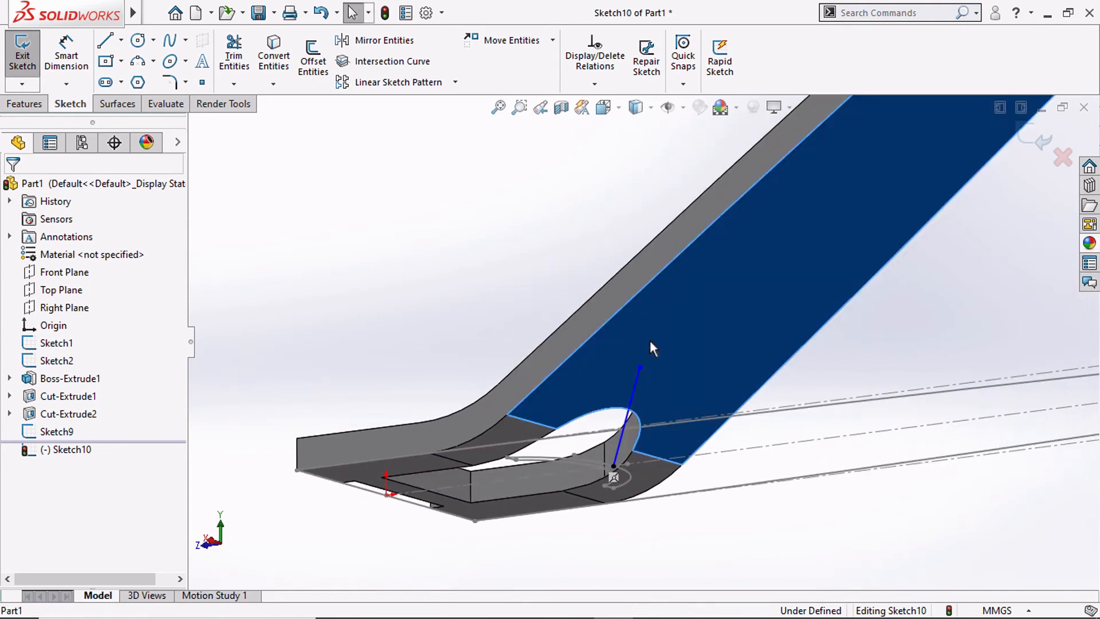
click(383, 61)
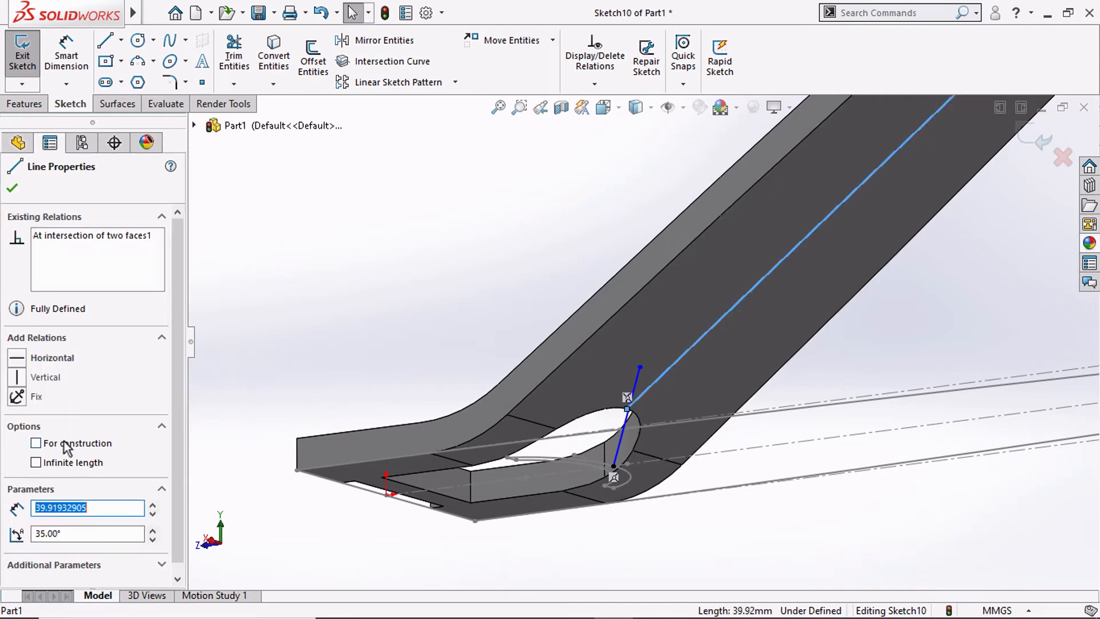
click(380, 287)
Move the sketched line's upper endpoint onto the construction line along the plate's underside.
click(604, 107)
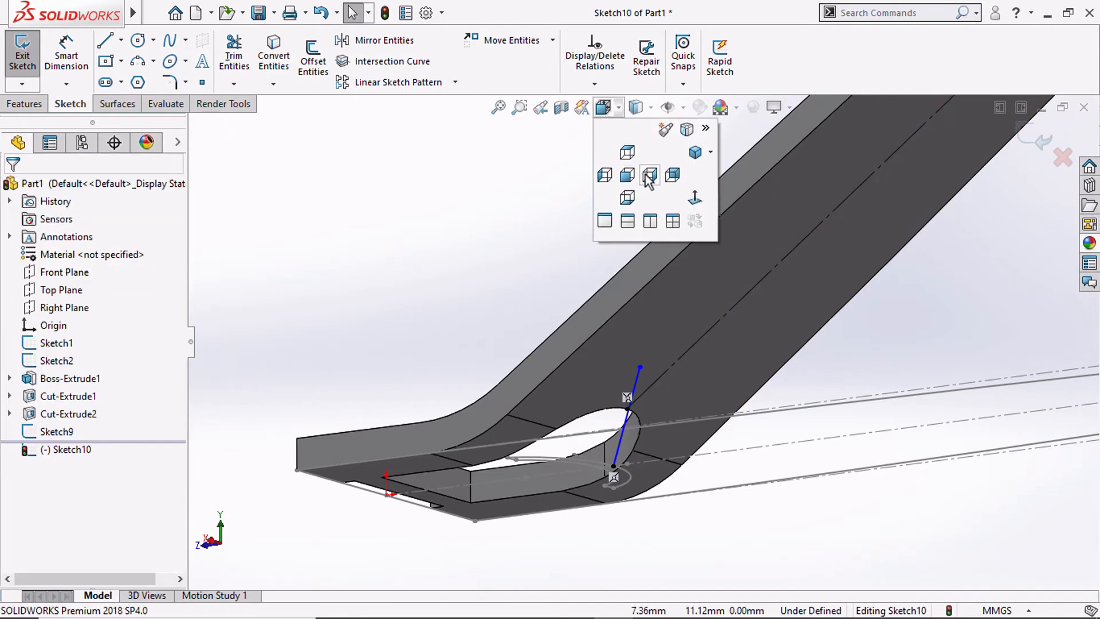
click(649, 176)
scroll(516, 459, down, 5)
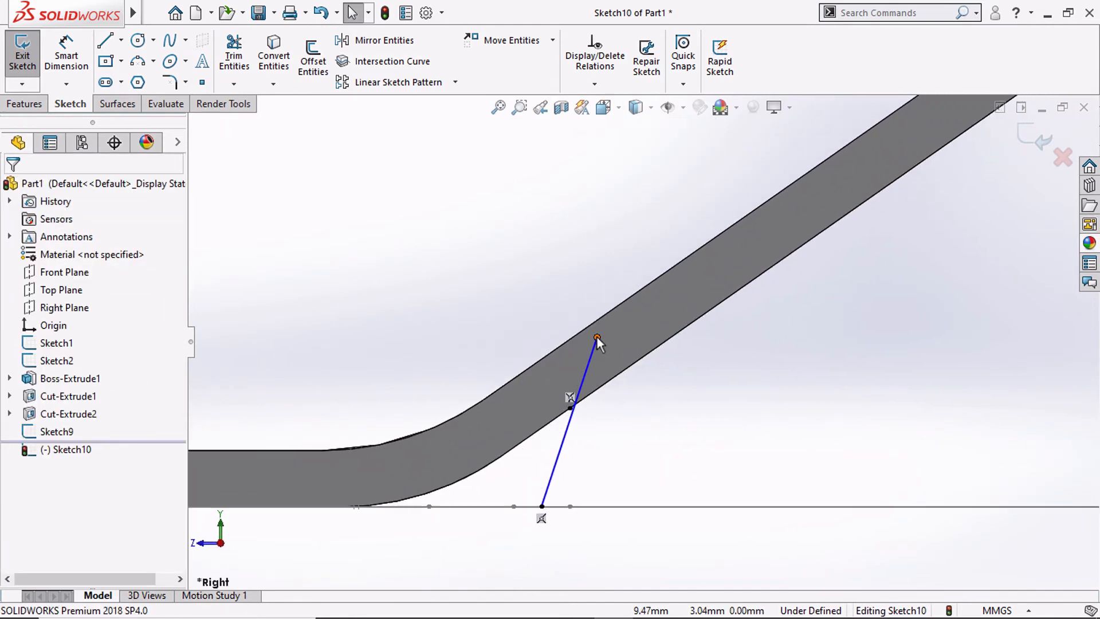
drag(598, 342, 637, 361)
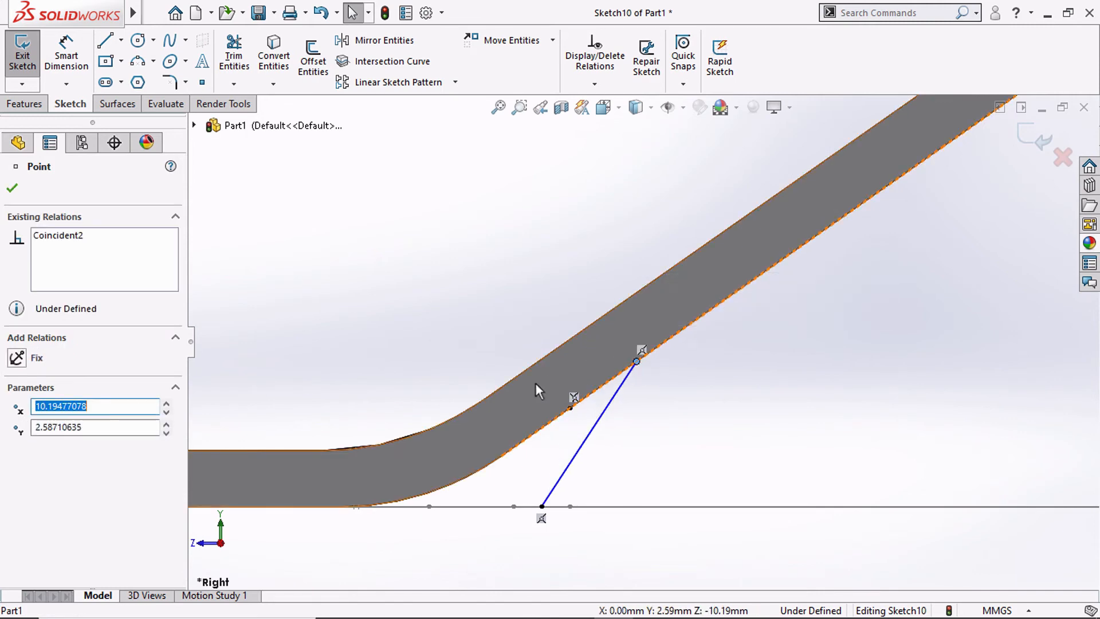
click(481, 326)
Dimension the angle between the sketched line and the horizontal base line as 55° and close the sketch.
click(67, 69)
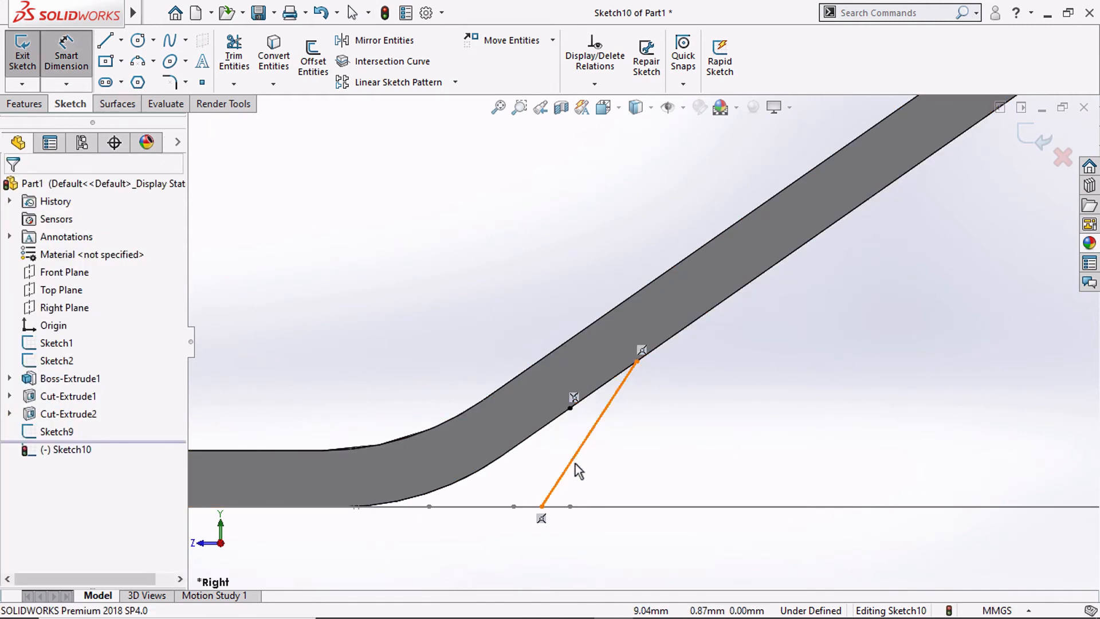
click(576, 464)
click(607, 506)
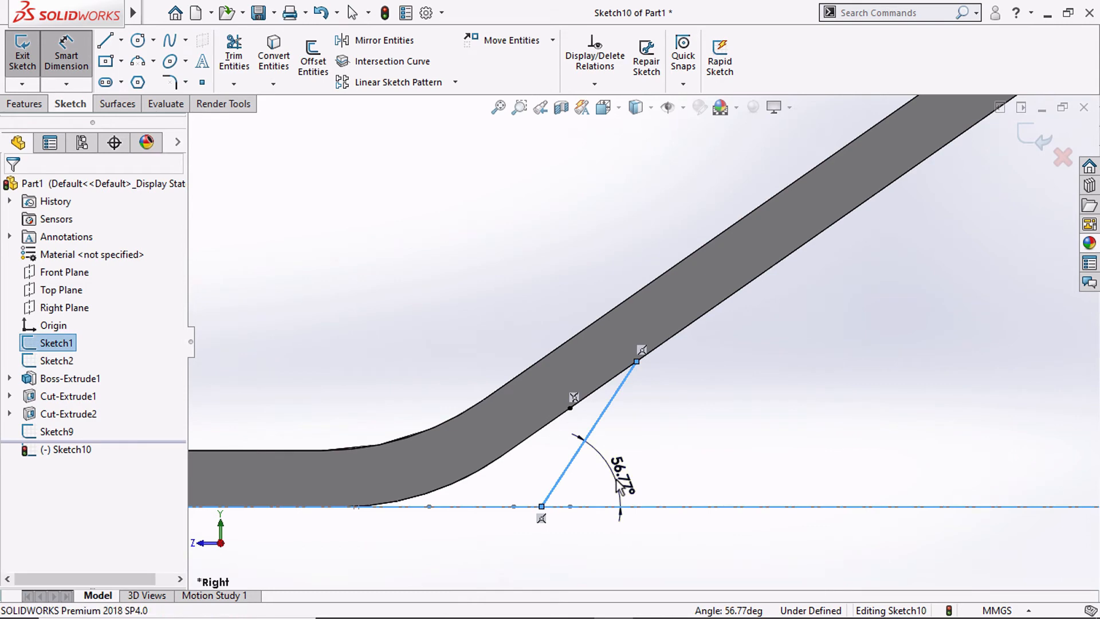
click(619, 486)
text(55)
key(Return)
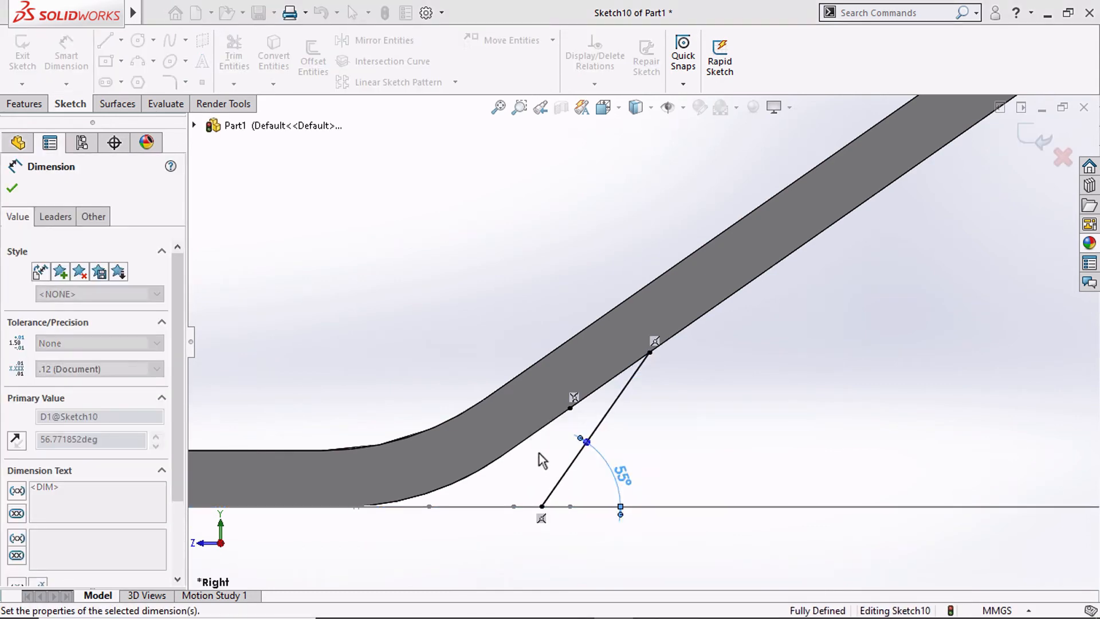
click(1030, 134)
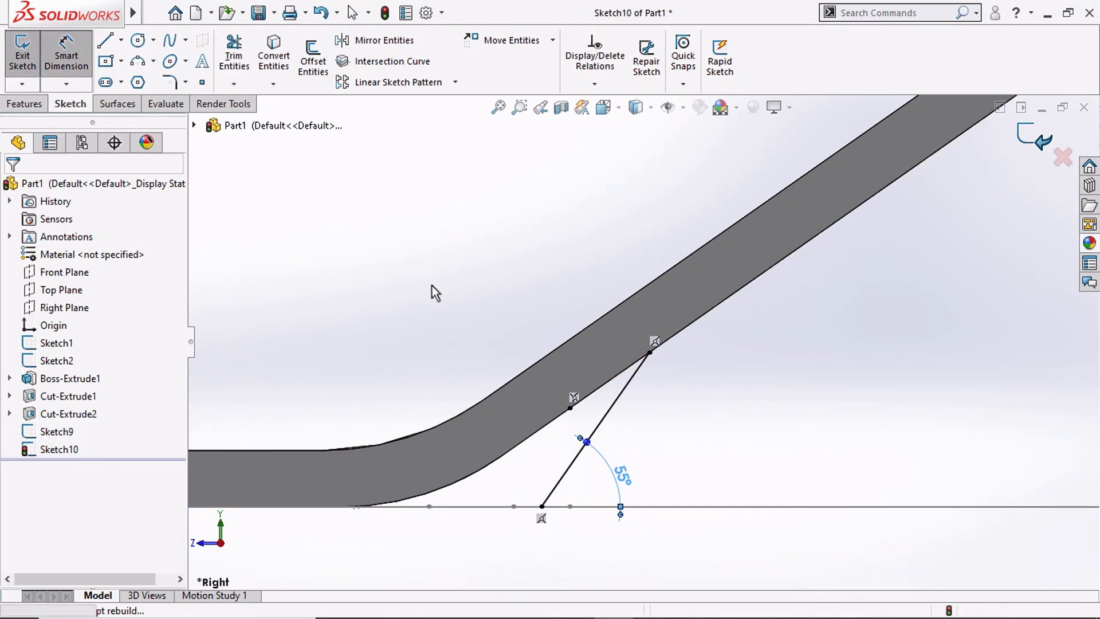
Sweep the closed arc profile Sketch9 along the angled line Sketch10 to form the solid tongue.
middle_drag(425, 289, 436, 389)
scroll(435, 389, up, 3)
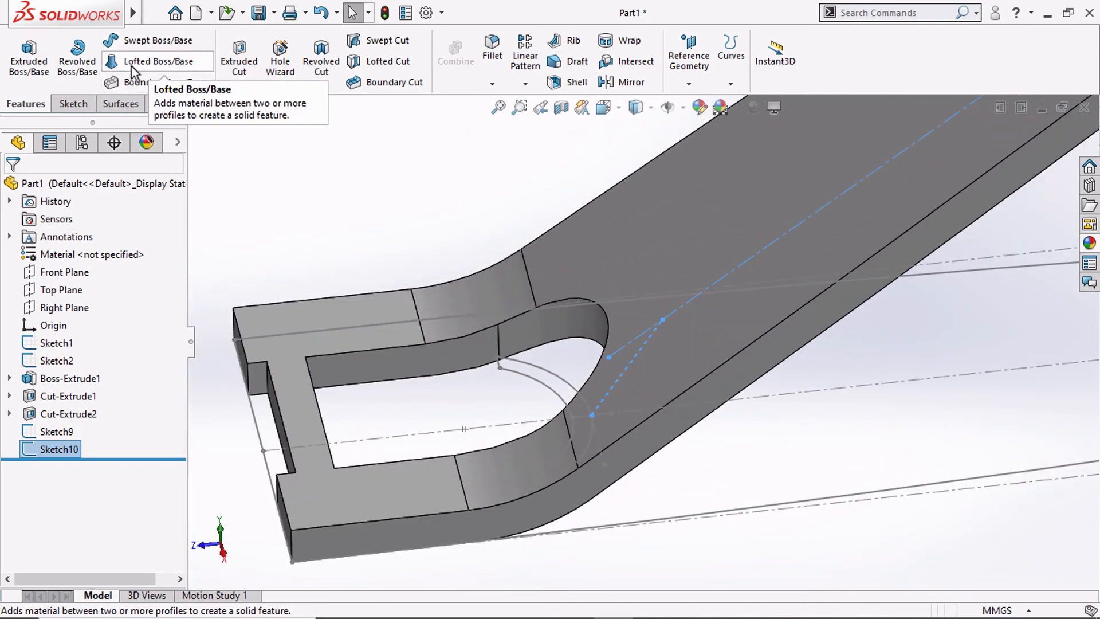
click(158, 41)
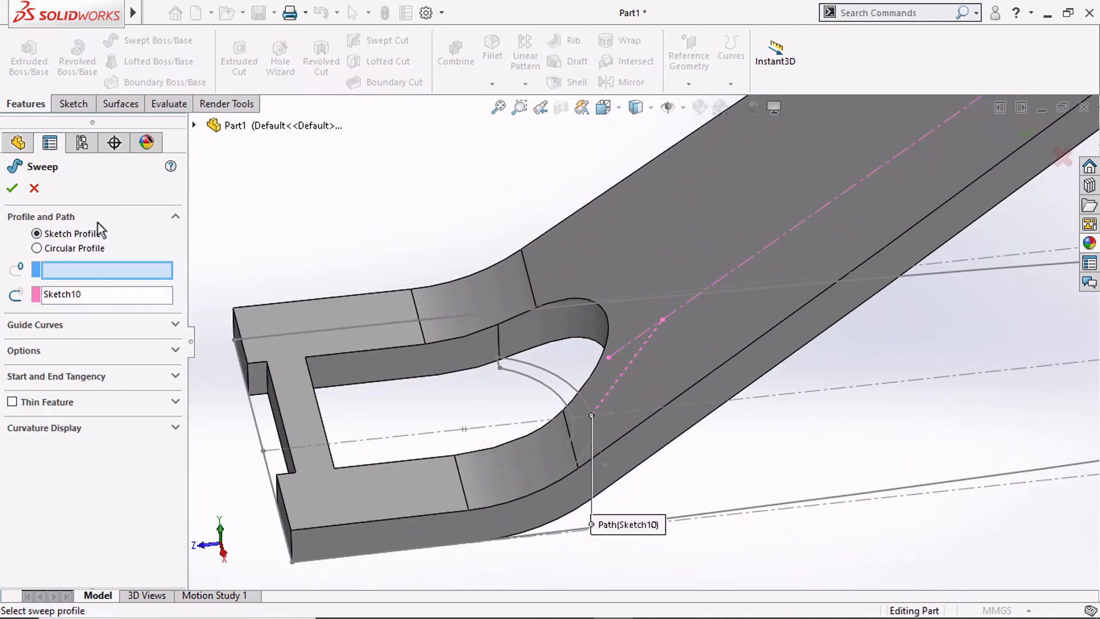
click(89, 272)
click(518, 375)
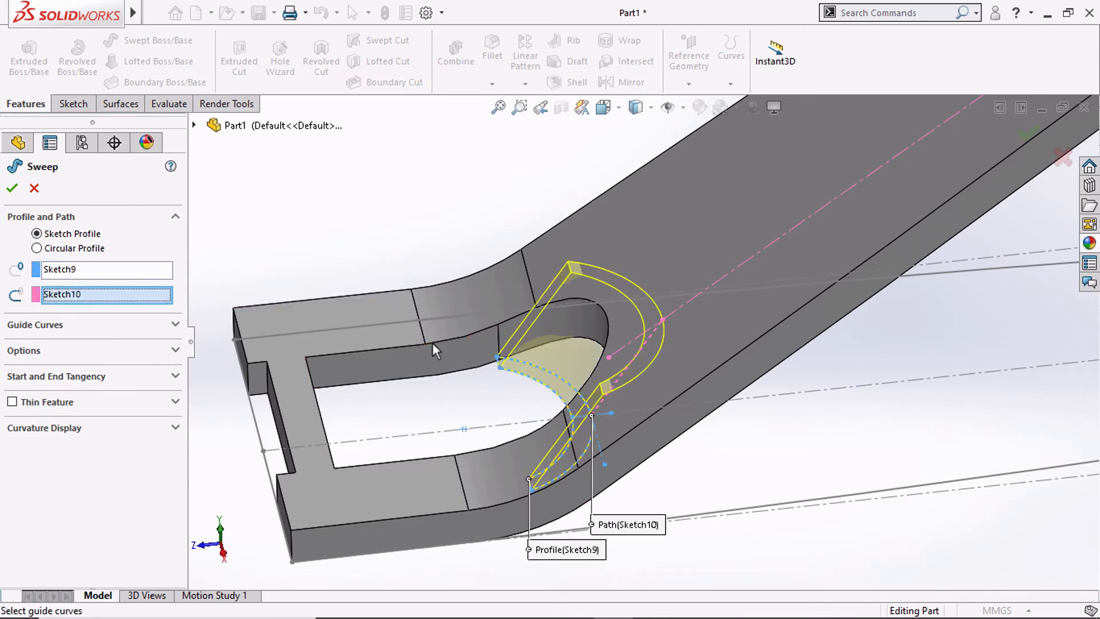
middle_drag(352, 270, 404, 304)
middle_drag(631, 394, 612, 379)
click(12, 189)
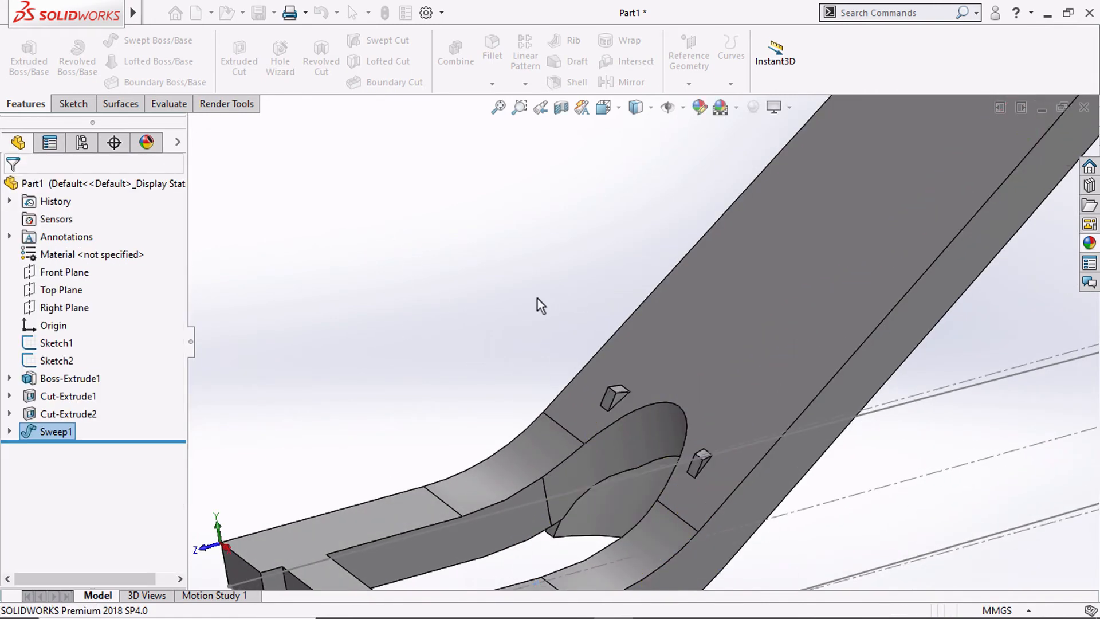
Sketch a closed four-sided profile on the Right Plane along the plate's upper edge, enclosing the swept tips that protrude above it.
middle_drag(566, 345, 653, 295)
middle_drag(538, 140, 474, 157)
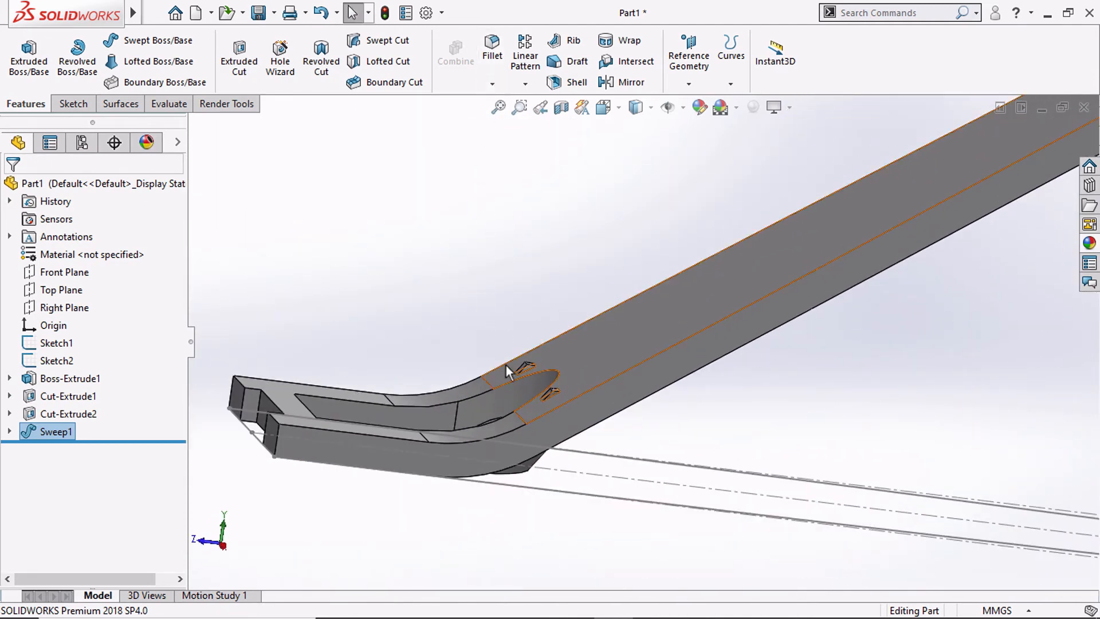
middle_drag(562, 239, 599, 133)
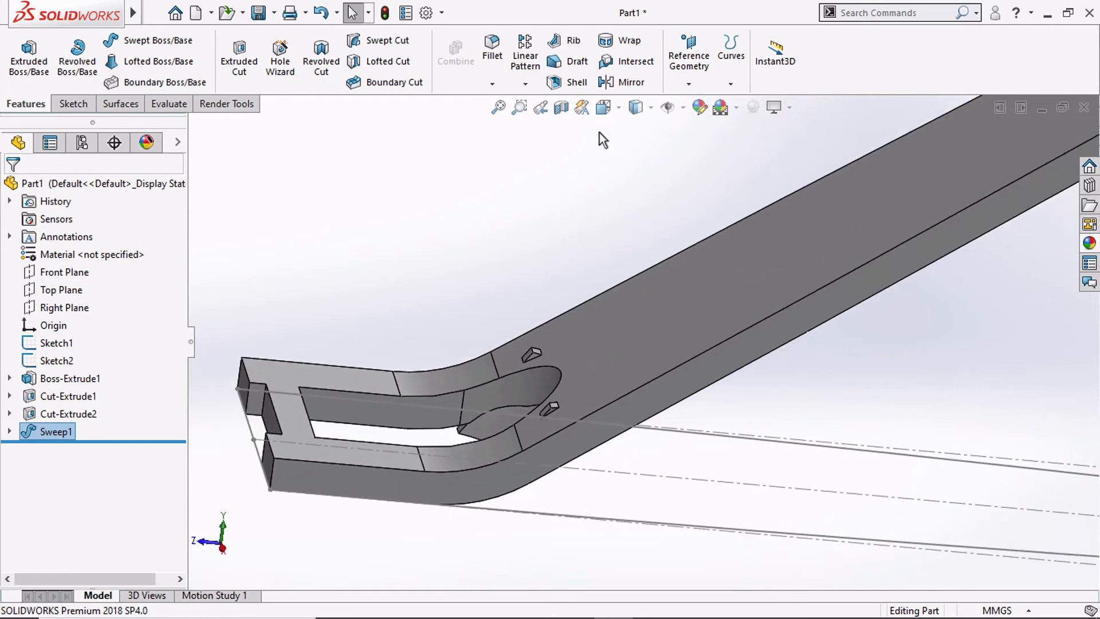
key(space)
click(647, 183)
scroll(519, 475, down, 3)
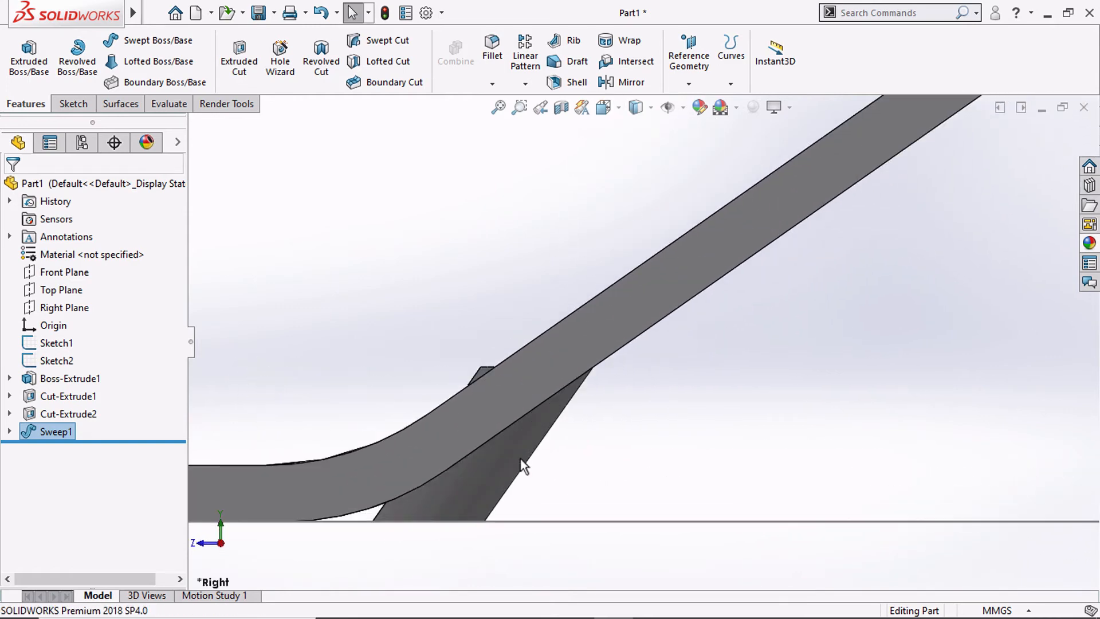
click(75, 309)
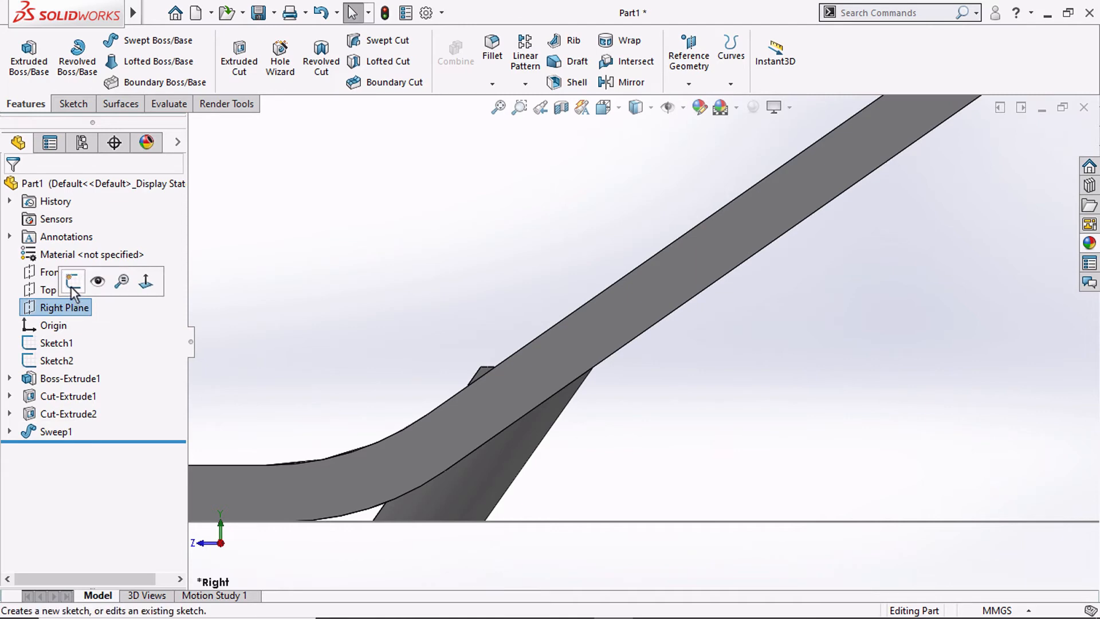
click(73, 282)
click(105, 43)
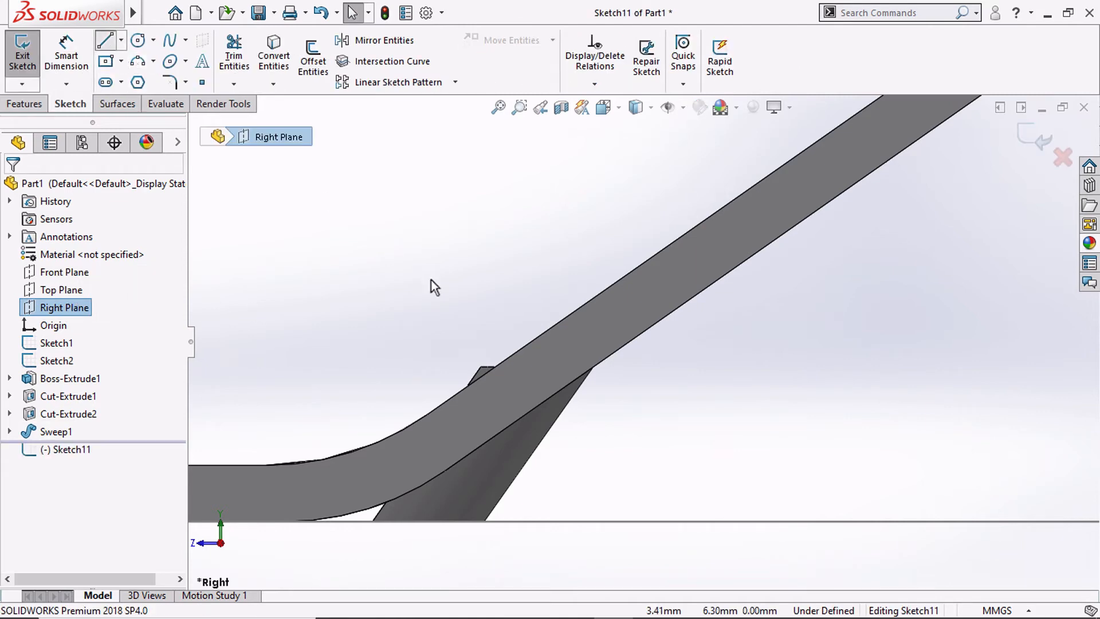
click(573, 318)
click(433, 408)
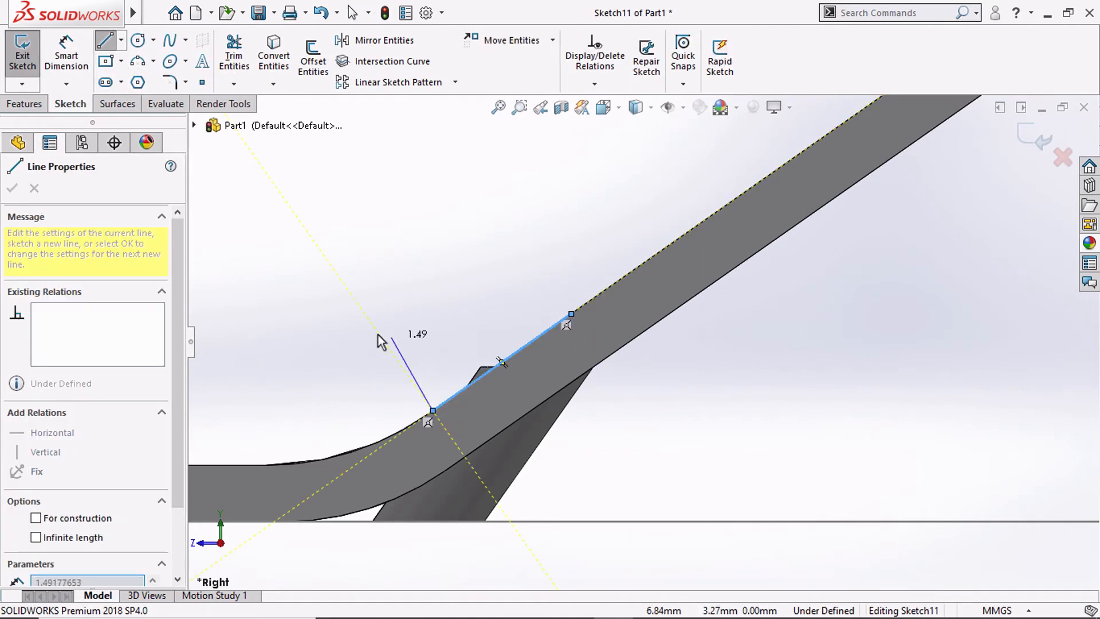
click(377, 331)
click(564, 251)
click(572, 314)
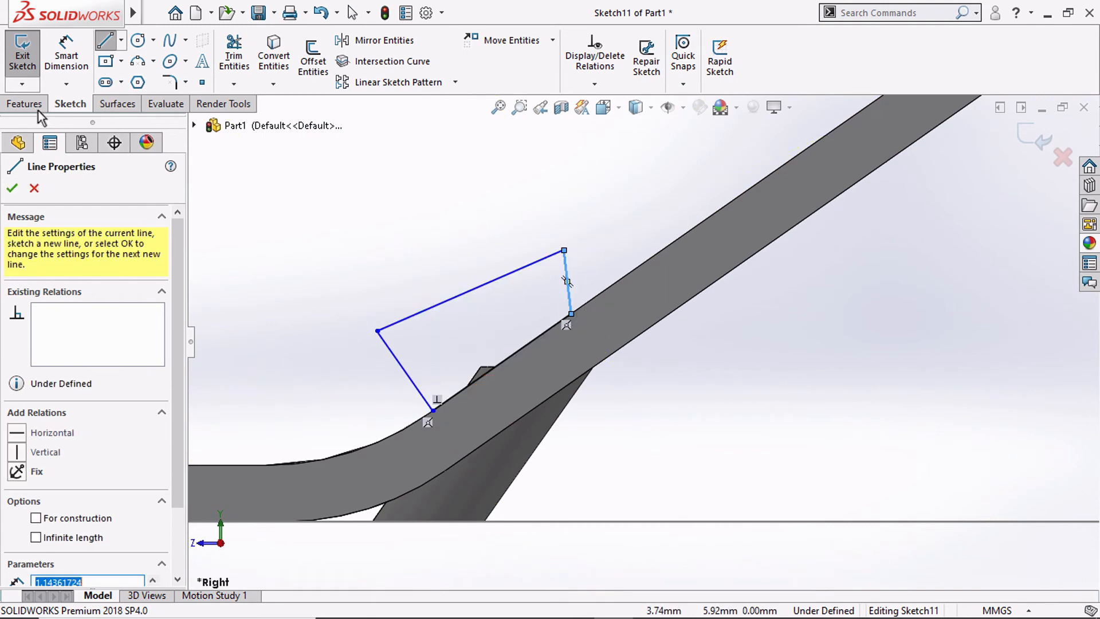
Cut away the protruding tips by extruding the four-sided profile Through All - Both.
click(24, 104)
click(239, 64)
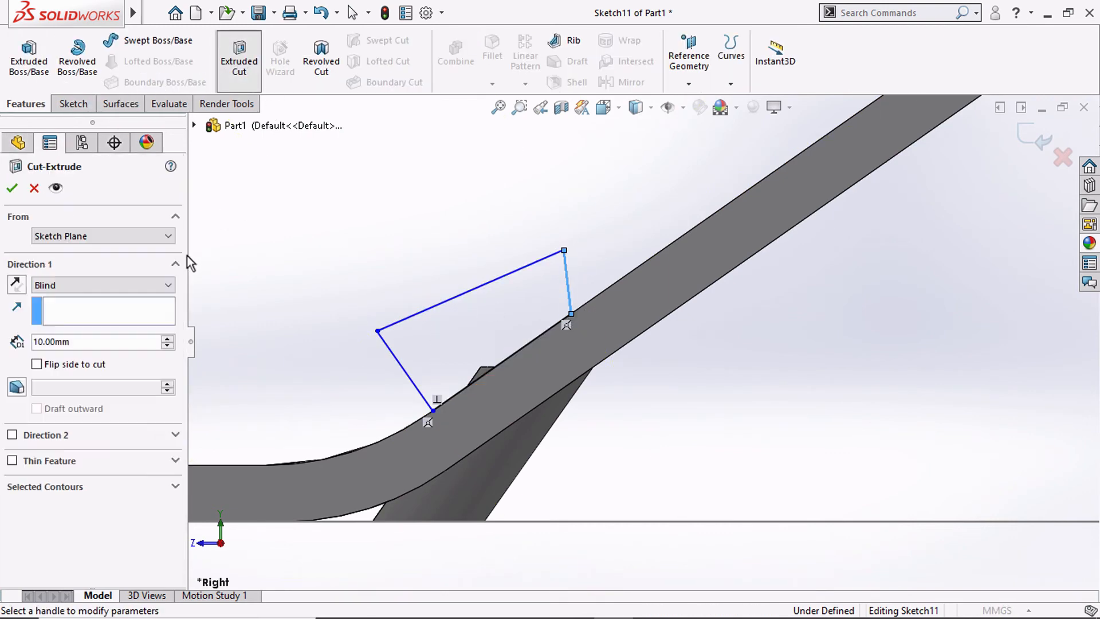
click(86, 285)
click(81, 321)
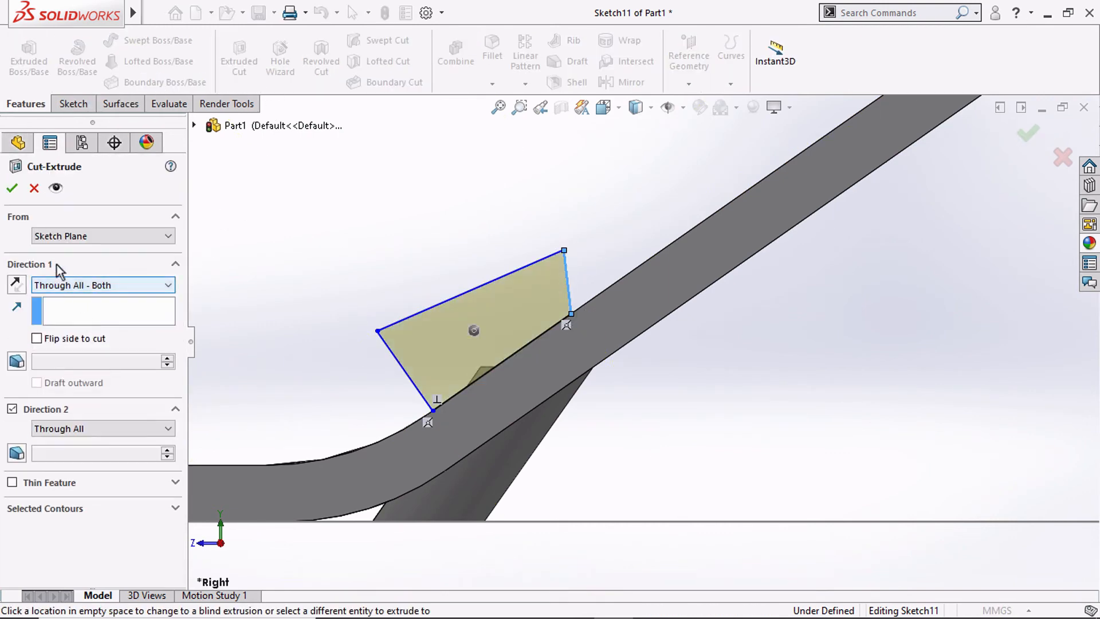
click(12, 188)
Fillet the two short edges at the ends of the tongue beneath the slot with a 0.50 mm radius.
middle_drag(322, 264, 370, 346)
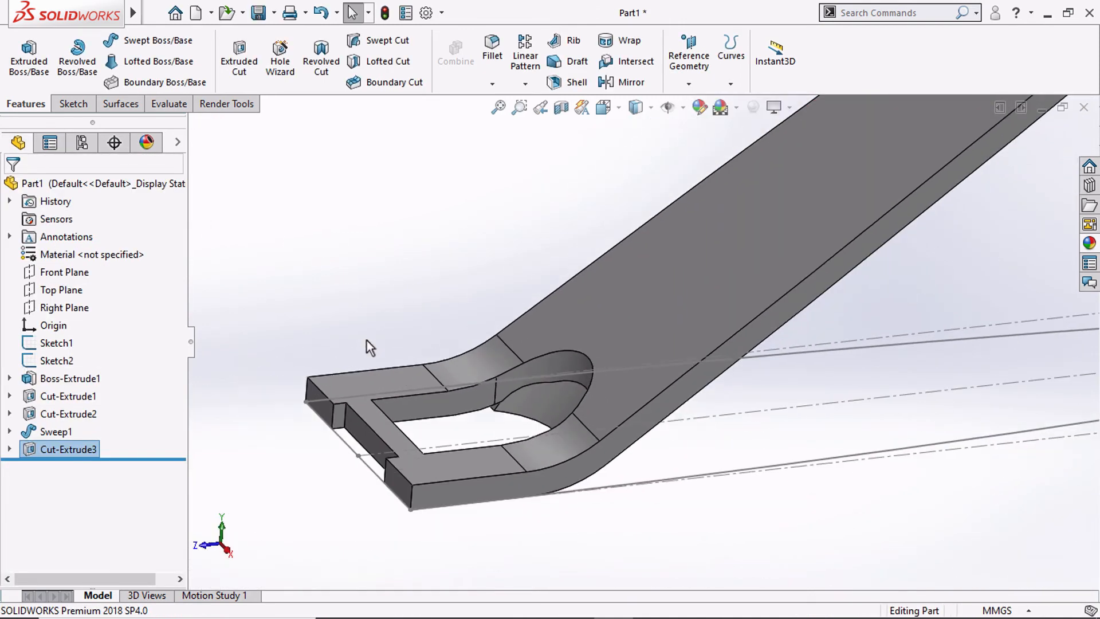
click(492, 49)
middle_drag(504, 422, 504, 389)
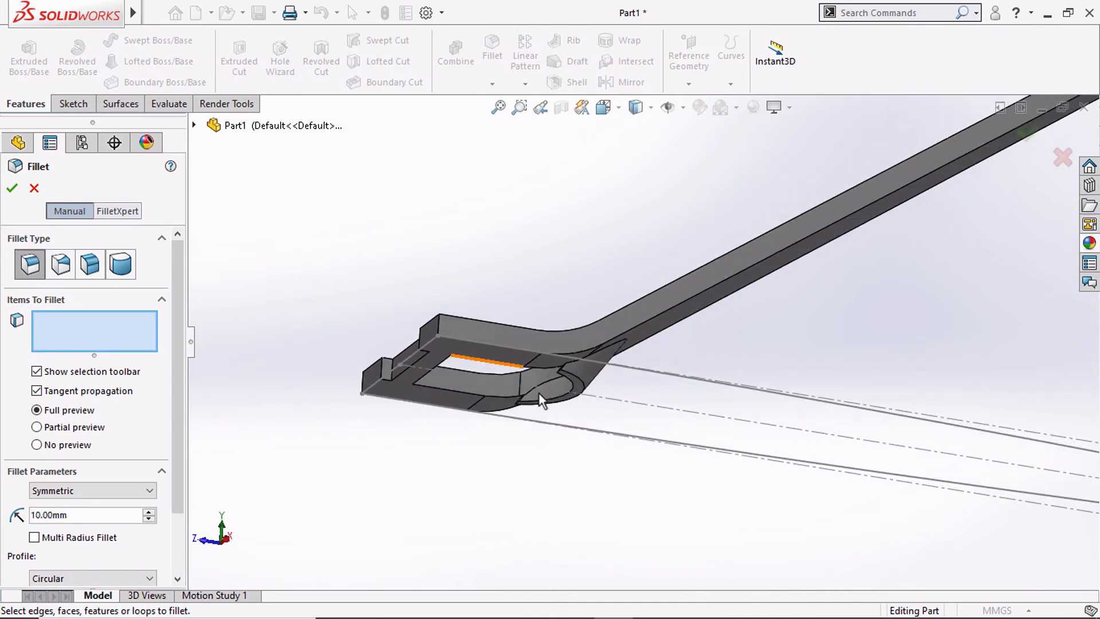
scroll(551, 407, down, 5)
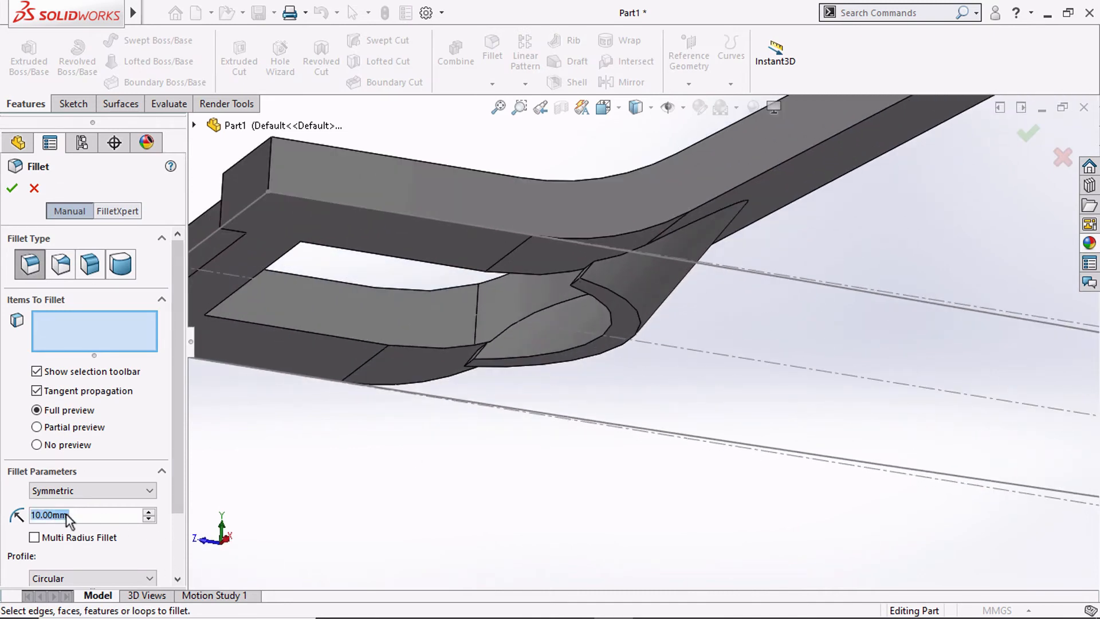
text(0.2)
key(Return)
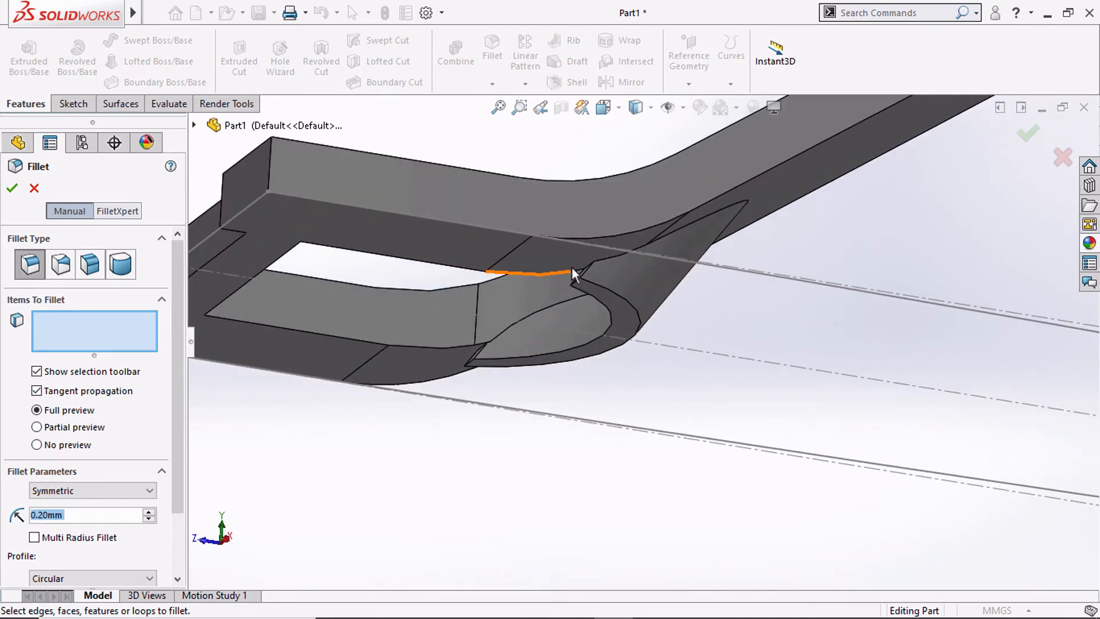
scroll(573, 275, down, 3)
click(590, 283)
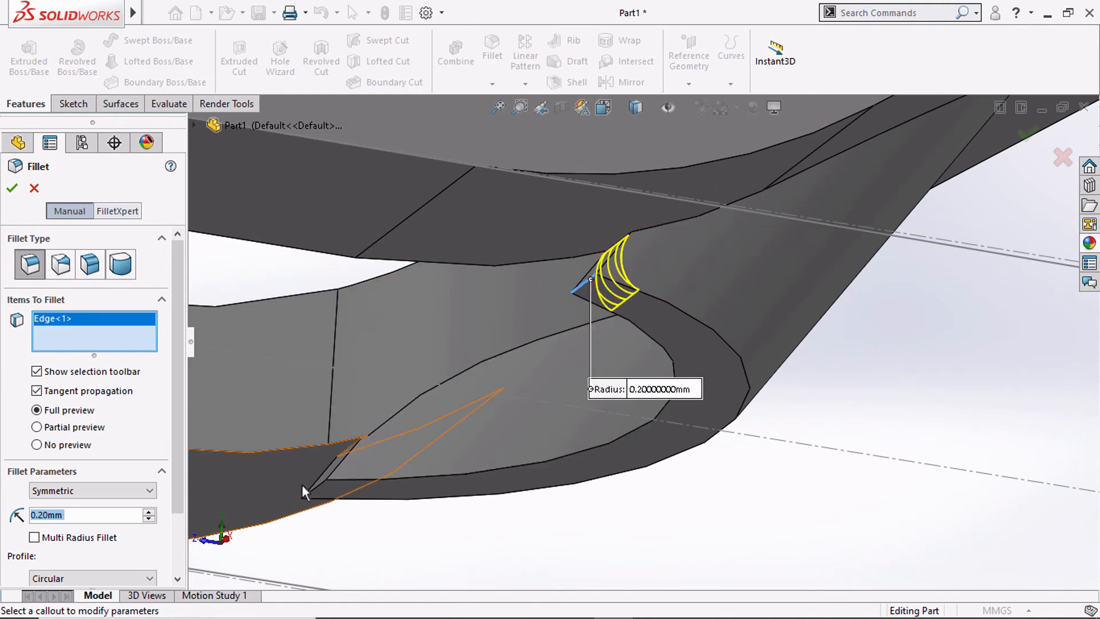
click(323, 481)
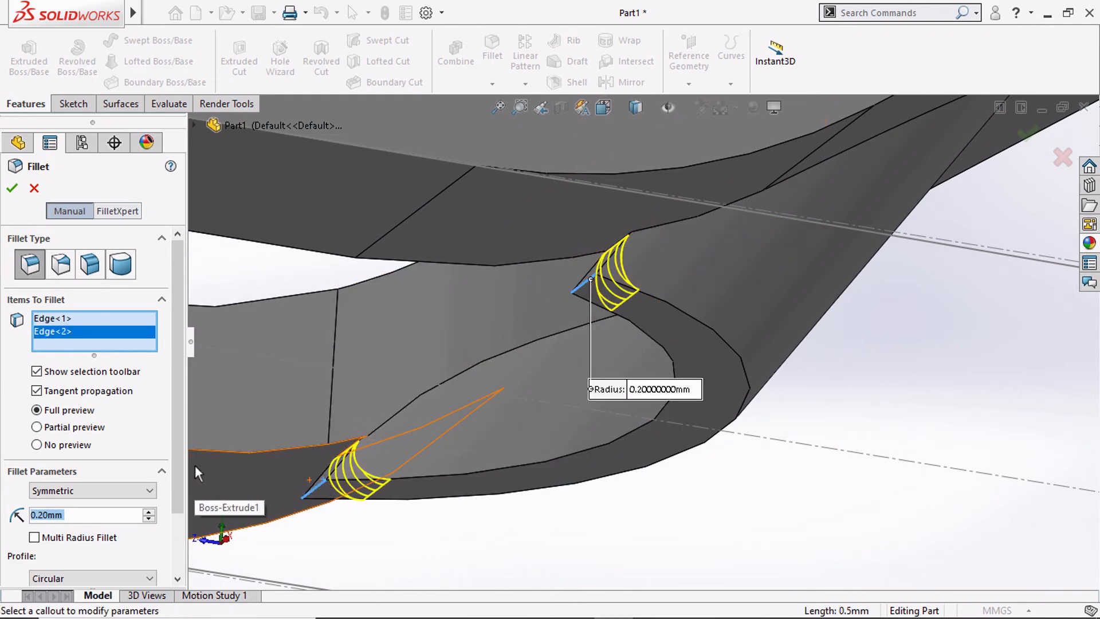
text(0.5)
key(Return)
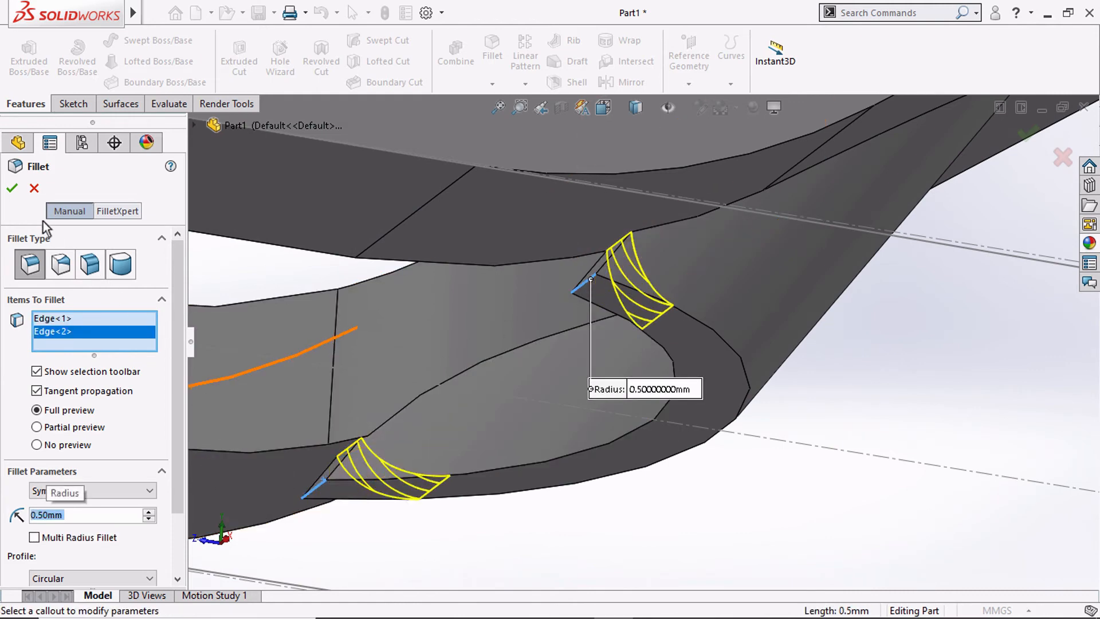
click(18, 196)
Fillet the two long upper outer edges of the bent plate with a 0.50 mm radius.
scroll(427, 258, up, 5)
middle_drag(434, 263, 469, 359)
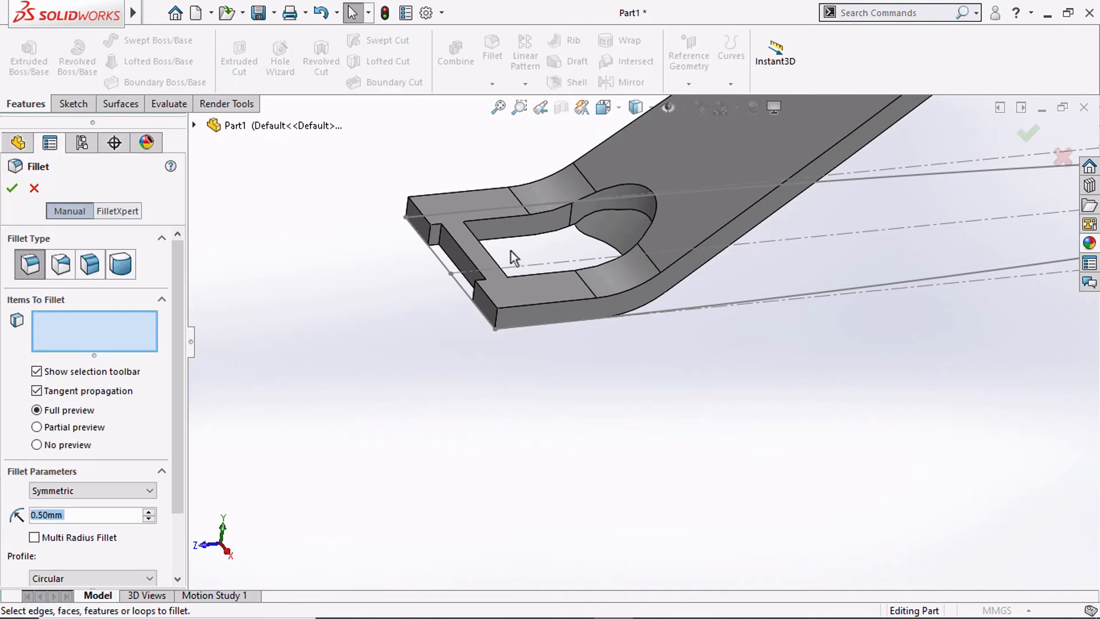
click(689, 249)
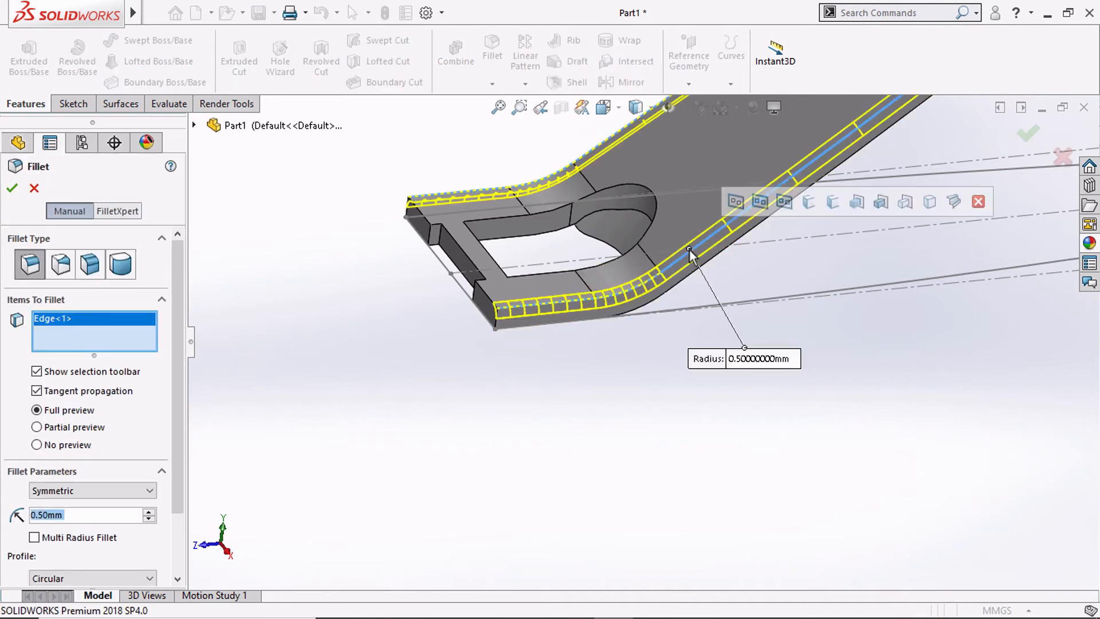
scroll(609, 256, up, 6)
scroll(813, 172, down, 5)
middle_drag(816, 178, 763, 145)
middle_drag(631, 249, 675, 287)
scroll(676, 287, up, 5)
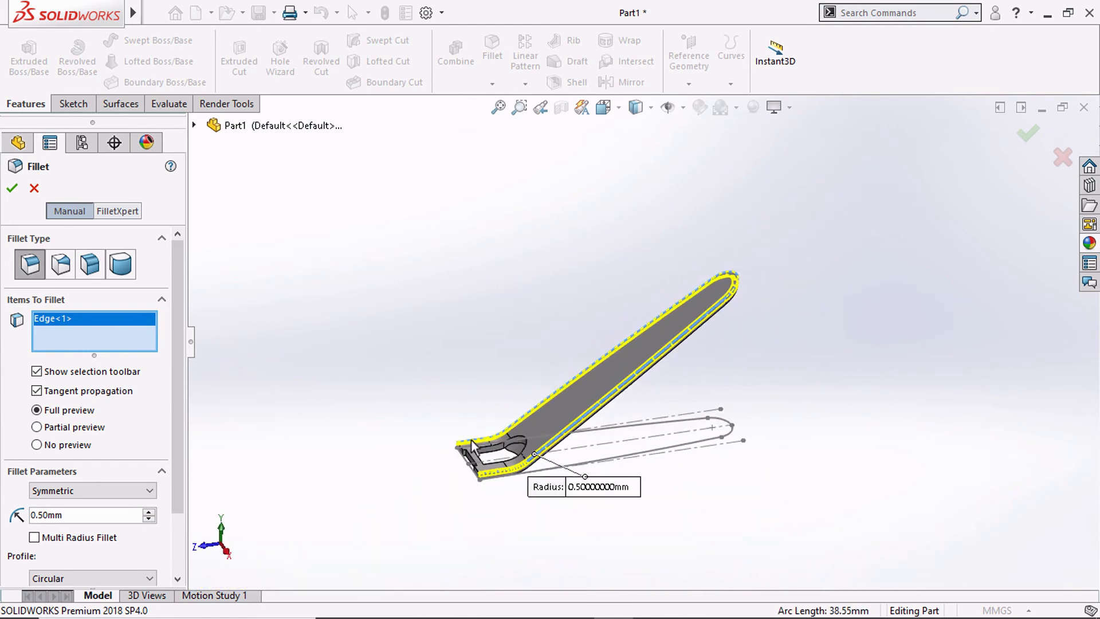
scroll(476, 447, down, 5)
click(629, 342)
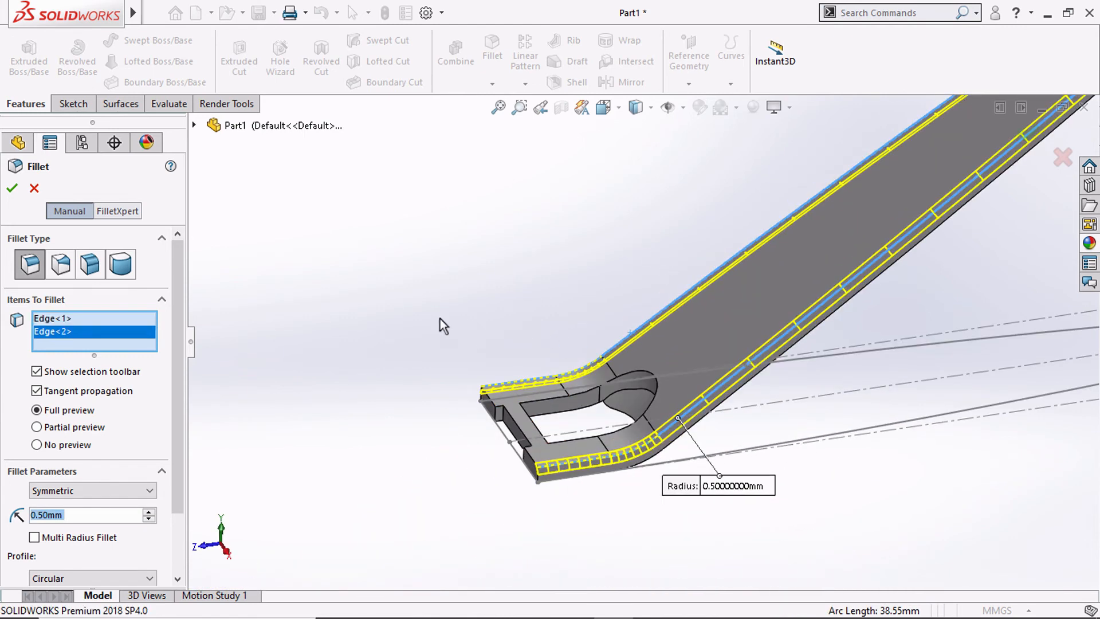
click(12, 188)
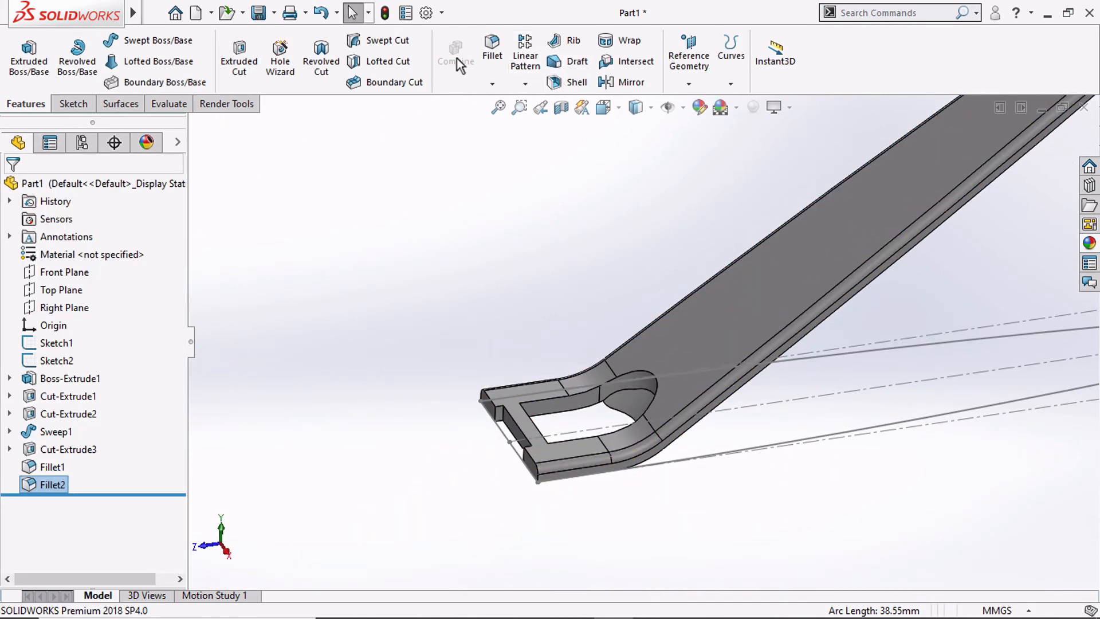
Fillet the two long lower outer edges of the plate with a 0.20 mm radius.
click(501, 54)
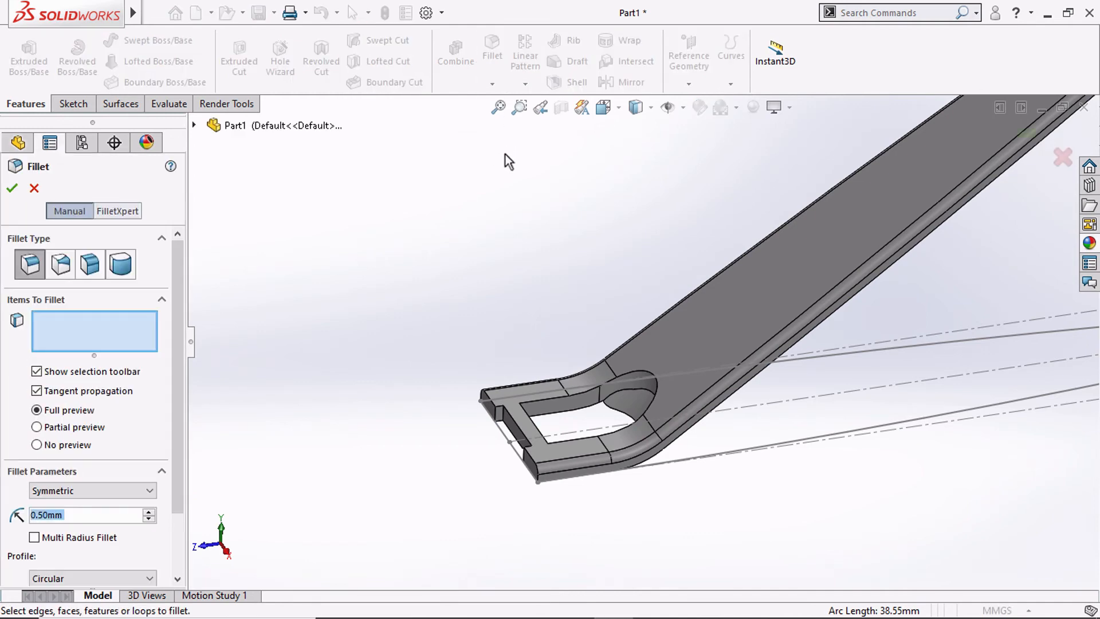
text(0.2)
key(Return)
middle_drag(722, 421, 772, 375)
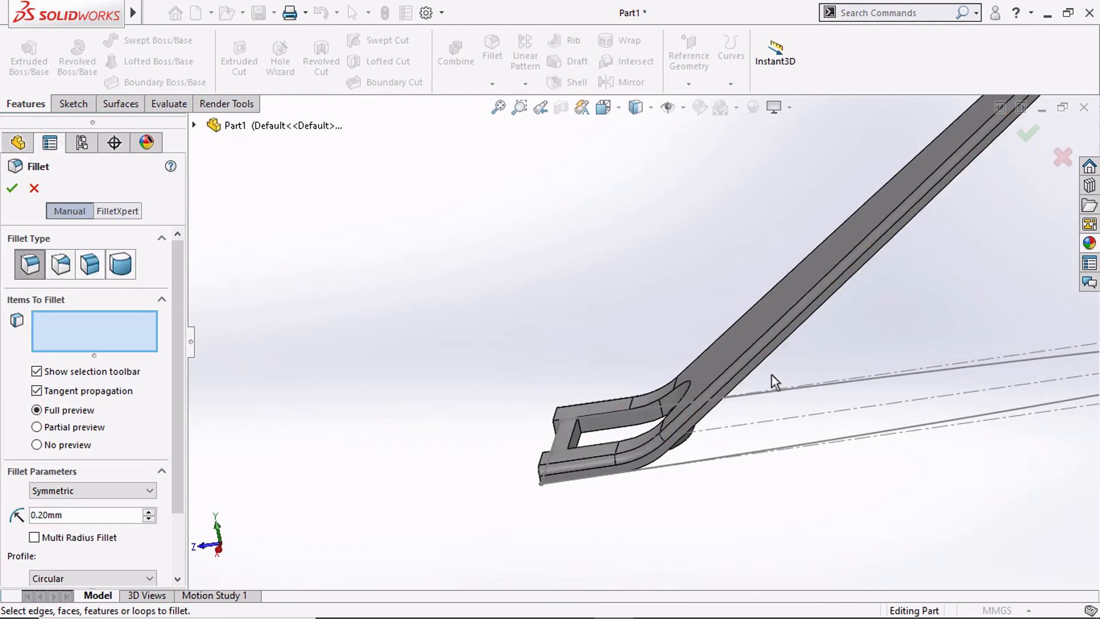
click(762, 361)
middle_drag(600, 358, 800, 214)
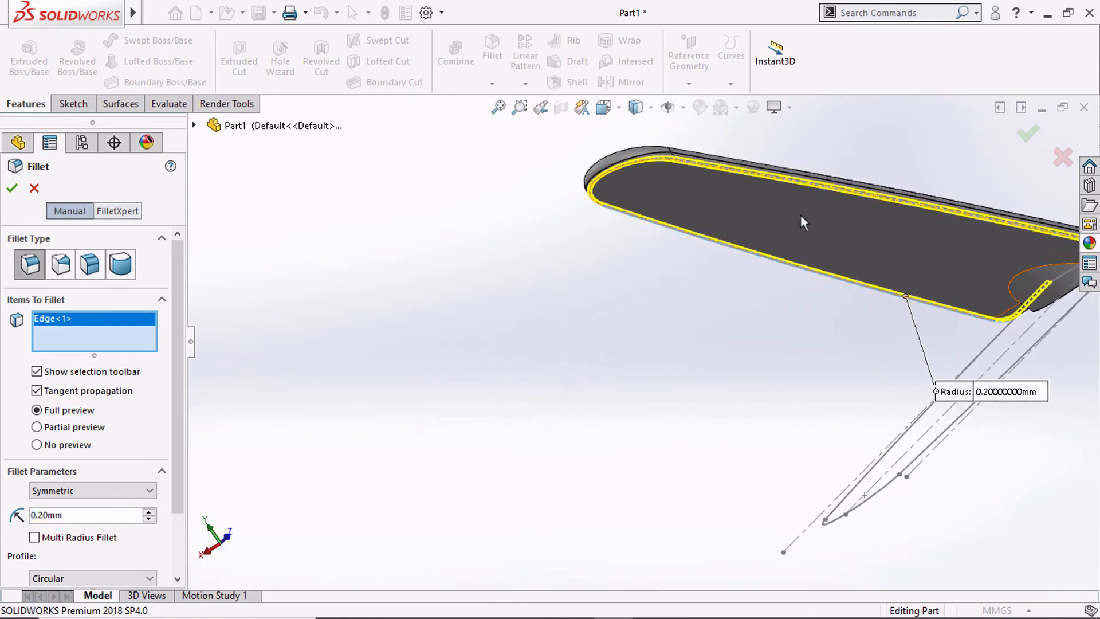
click(840, 191)
middle_drag(681, 263, 448, 336)
scroll(388, 303, down, 5)
scroll(383, 377, down, 3)
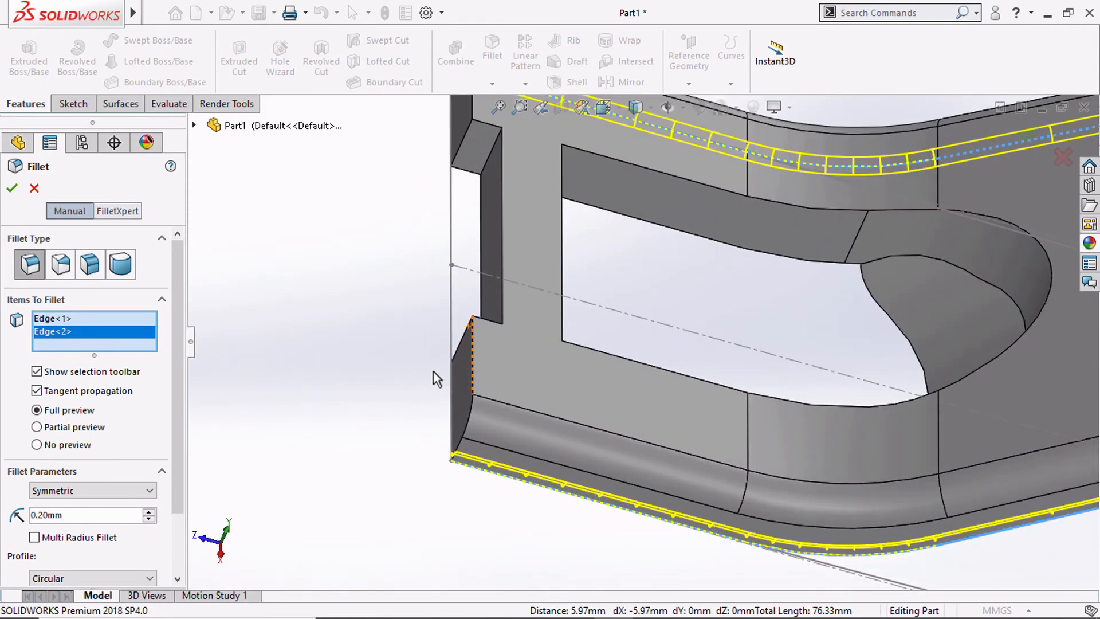
middle_drag(434, 373, 474, 382)
click(13, 188)
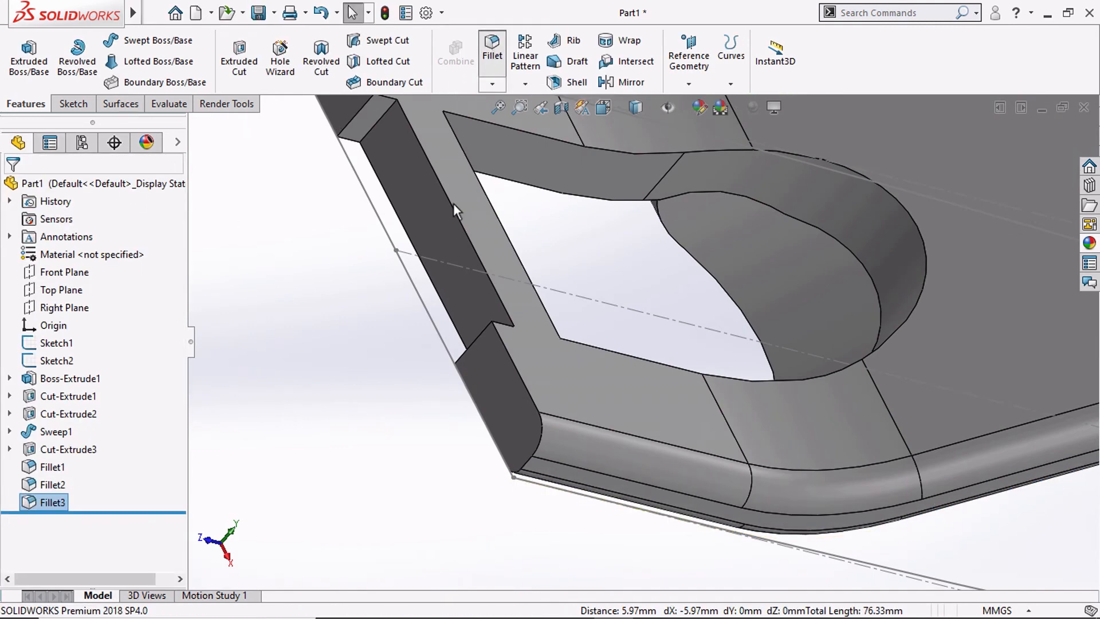
Set up a 0.20 mm fillet on the slot's upper rim, the end notch's long edges and the outlines of both end faces.
scroll(456, 208, up, 2)
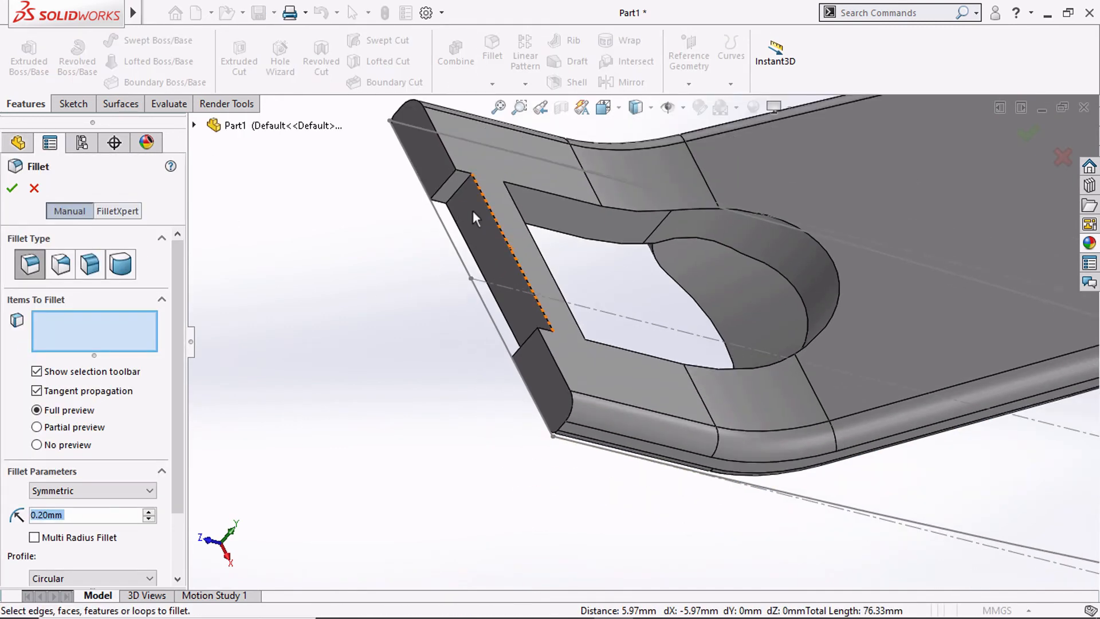
click(584, 196)
click(539, 252)
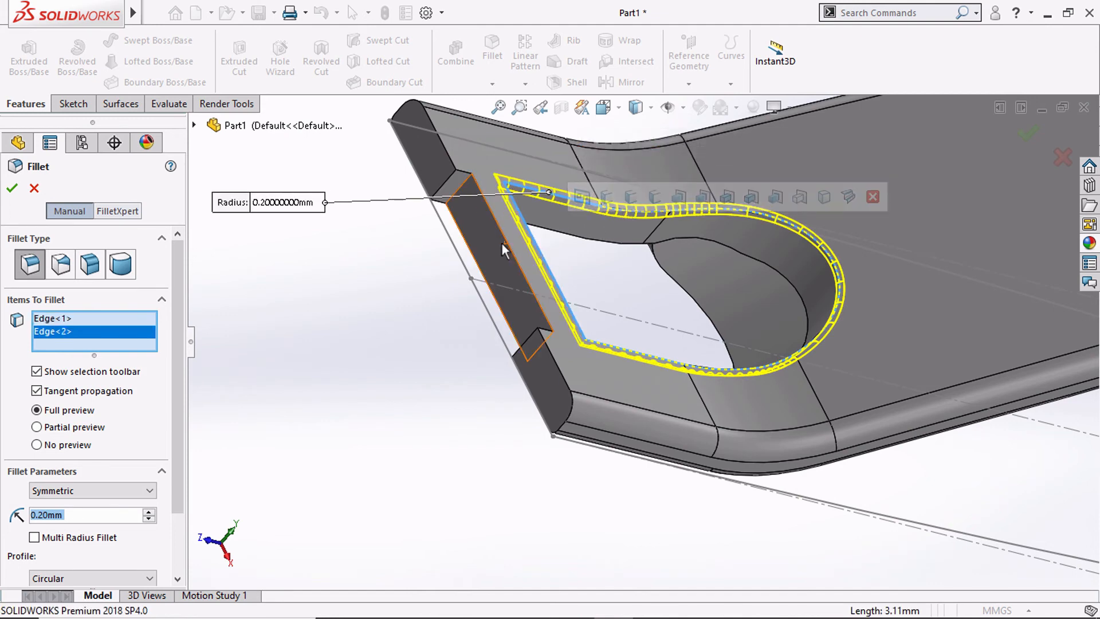
click(508, 238)
click(479, 261)
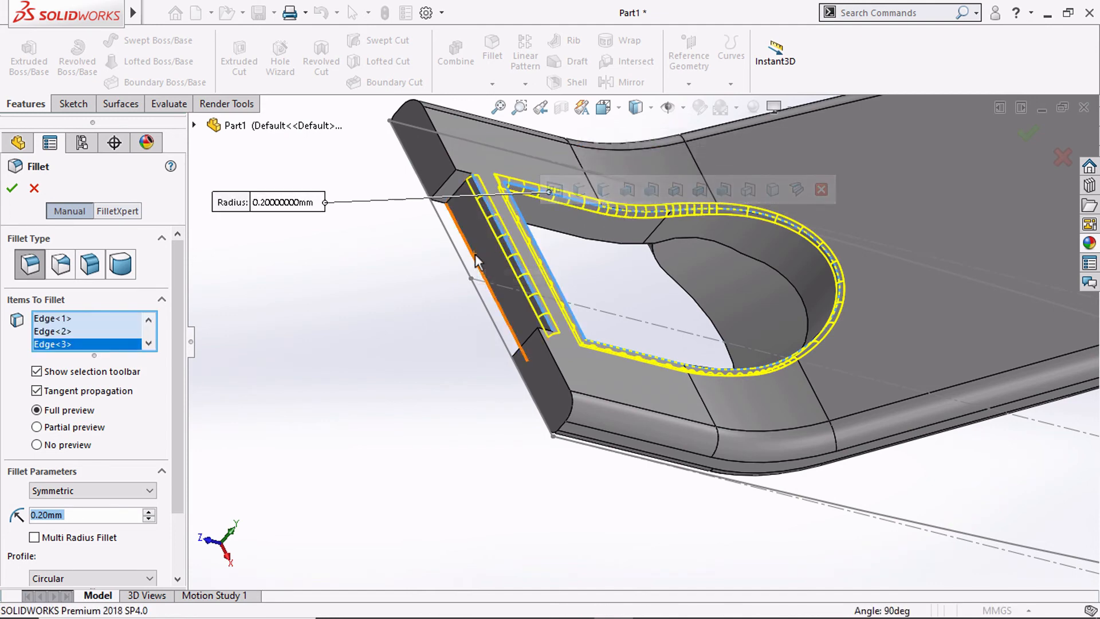
click(451, 161)
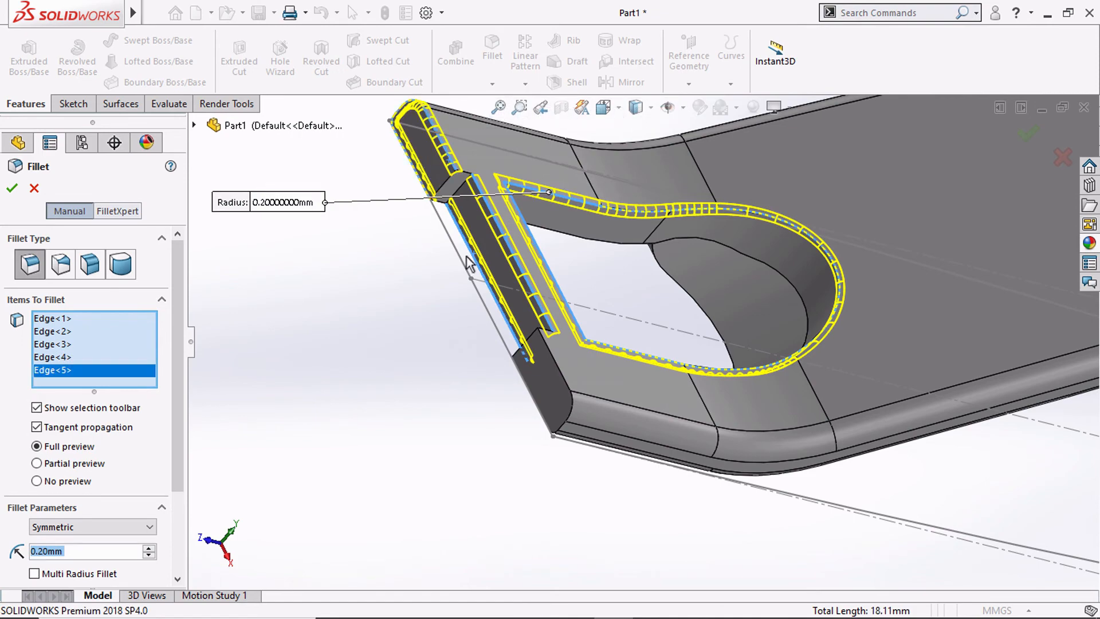
click(551, 357)
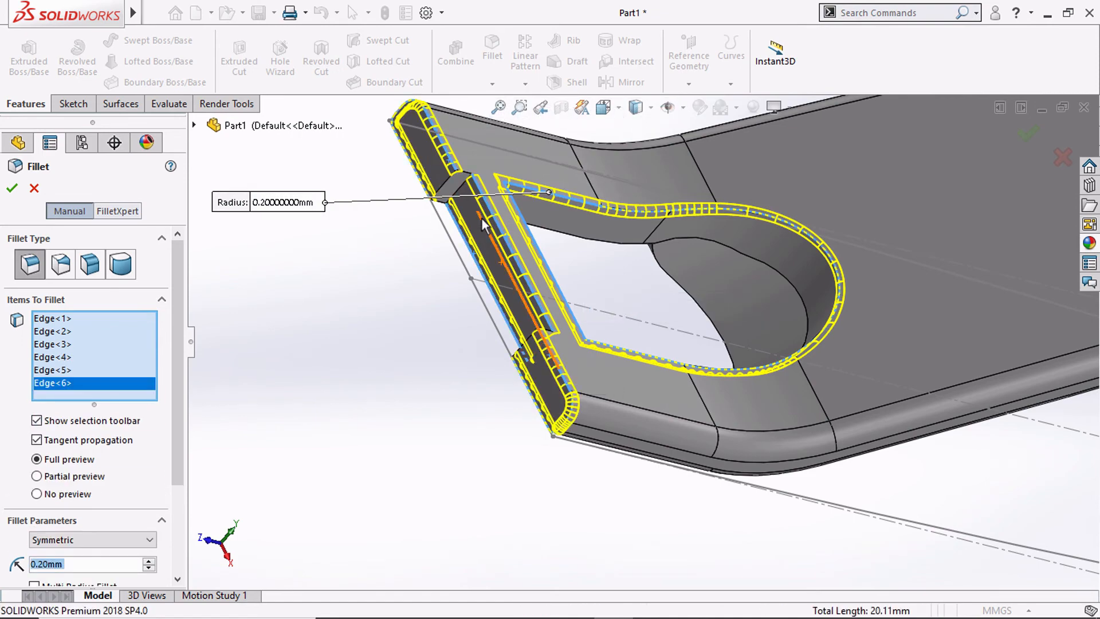
Add the short edges on both sides of the end notch to the 0.20 mm fillet.
middle_drag(483, 219, 448, 275)
scroll(462, 208, down, 2)
click(458, 201)
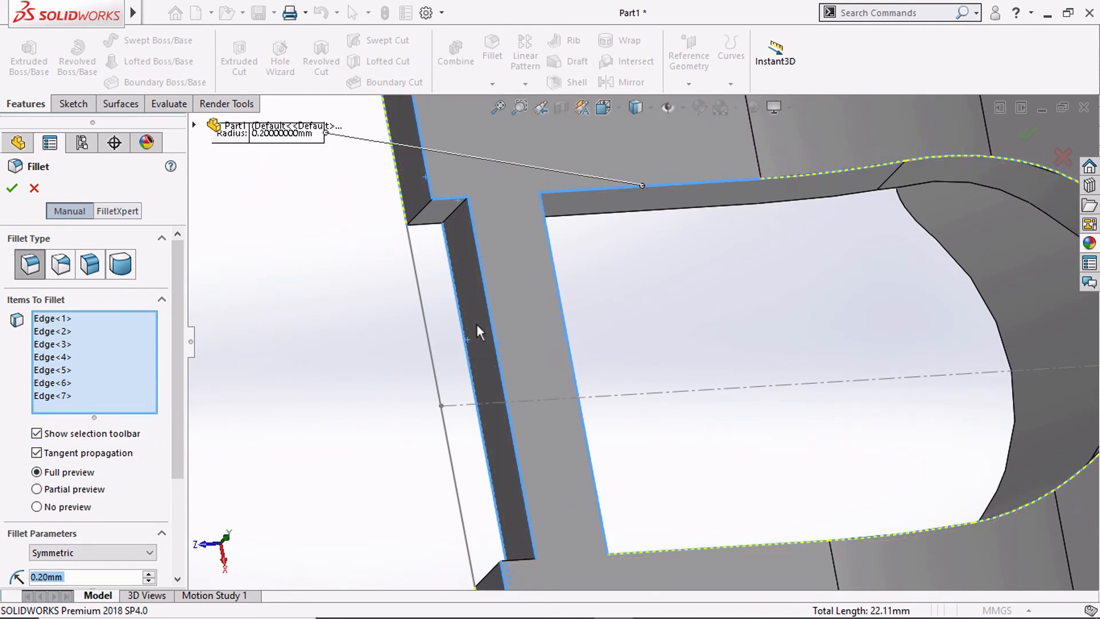
click(491, 322)
scroll(498, 372, up, 2)
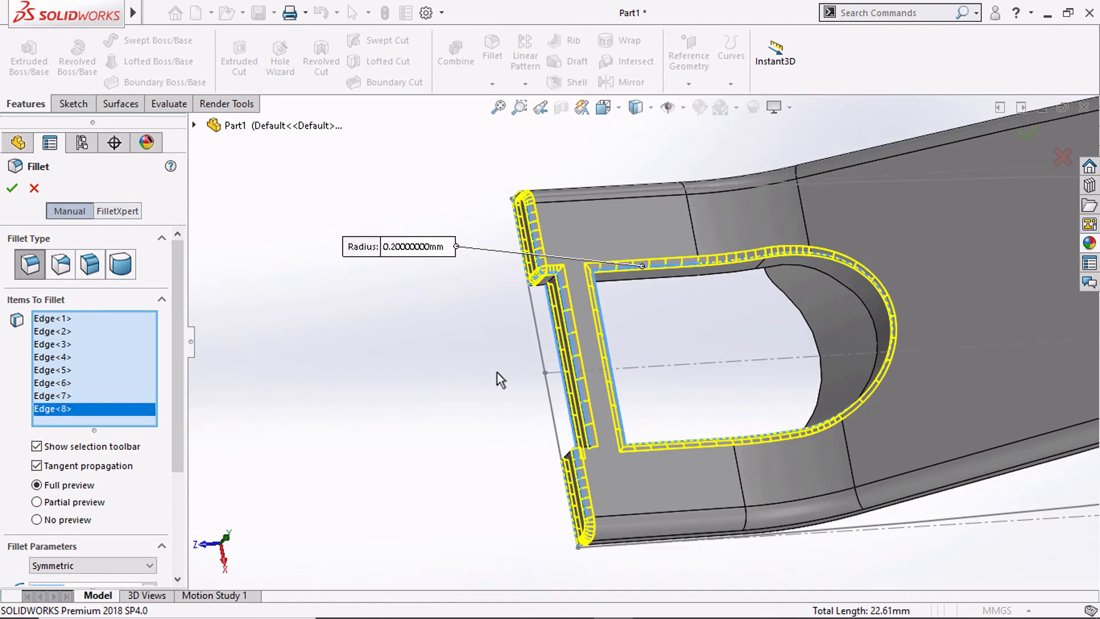
scroll(603, 435, down, 4)
click(669, 442)
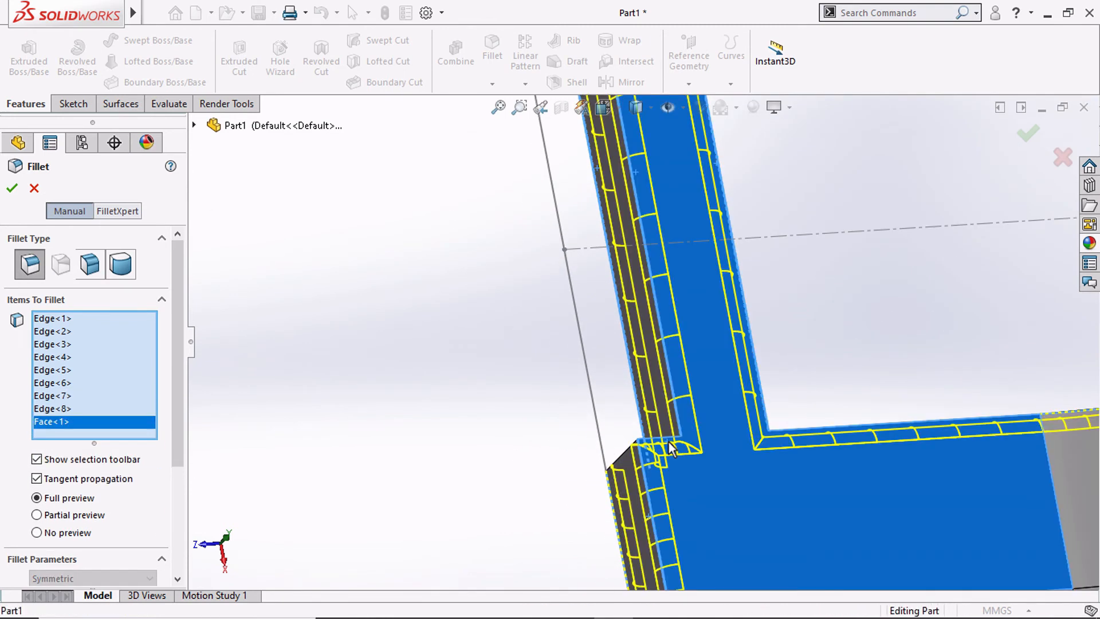
click(667, 441)
click(666, 439)
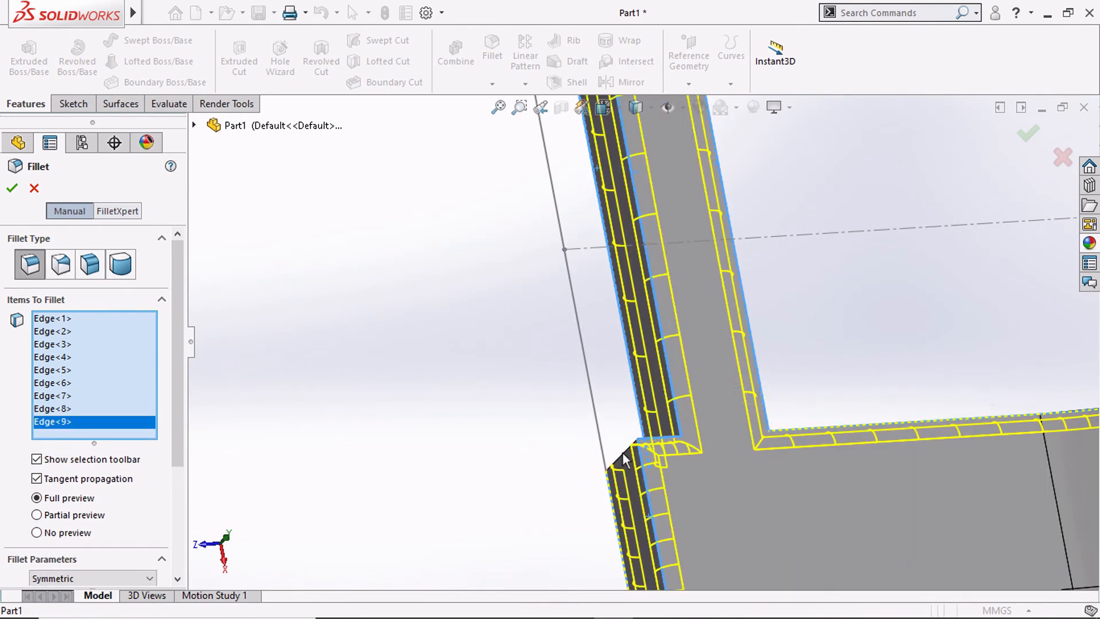
click(622, 452)
Include the lower slot-side edge of the bar between slot and notch, and apply the 0.20 mm fillet.
middle_drag(569, 397, 607, 383)
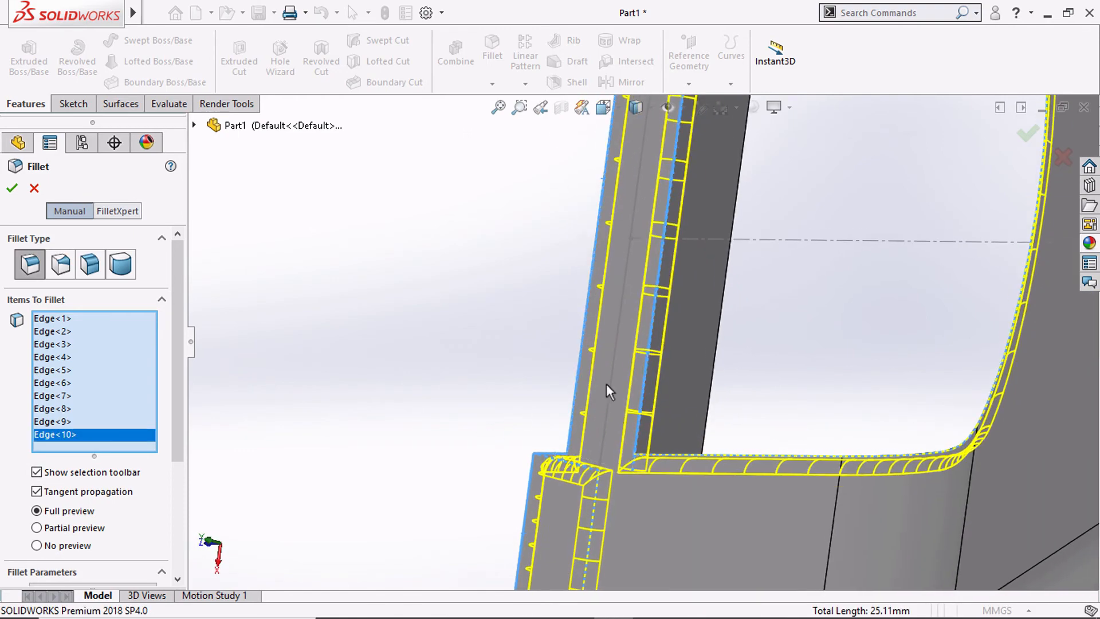
click(719, 328)
middle_drag(724, 335, 782, 192)
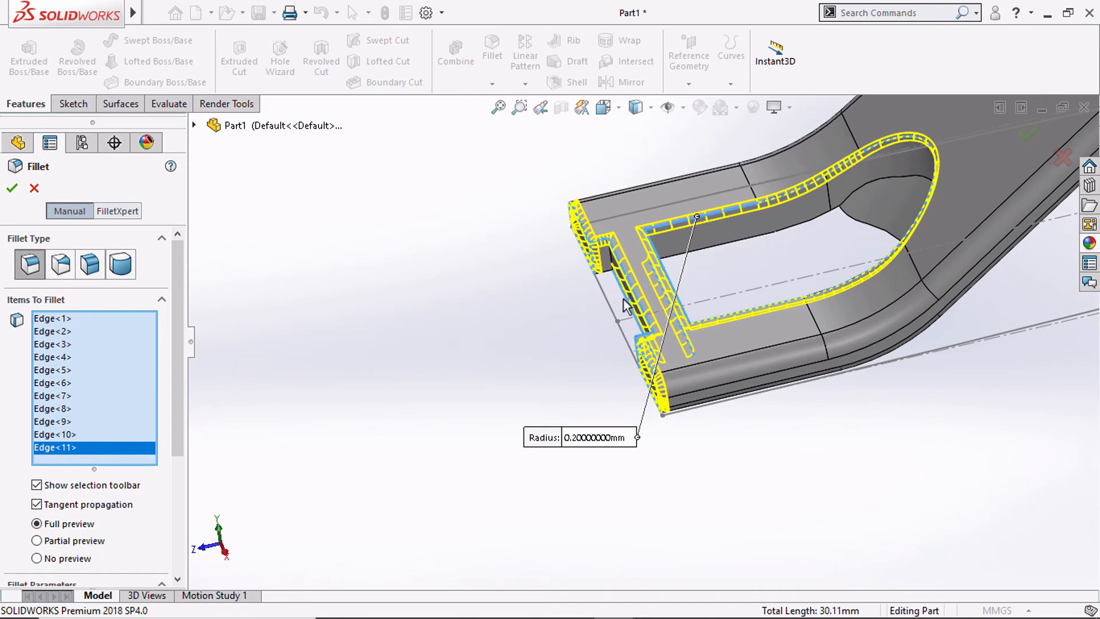
middle_drag(624, 306, 540, 267)
scroll(540, 267, down, 3)
scroll(615, 266, up, 1)
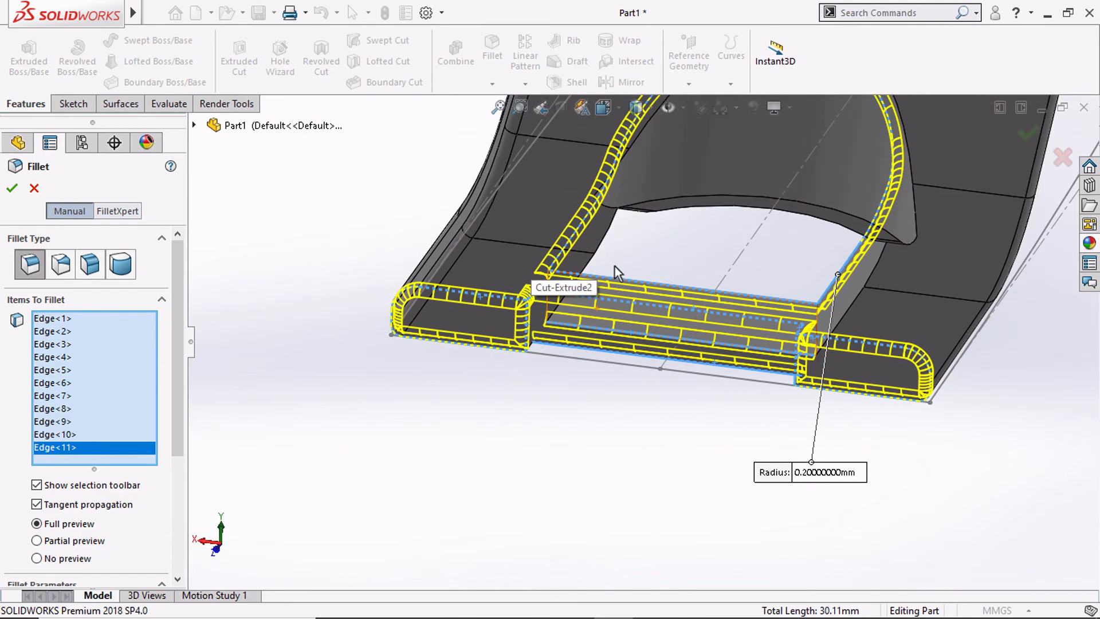
click(13, 190)
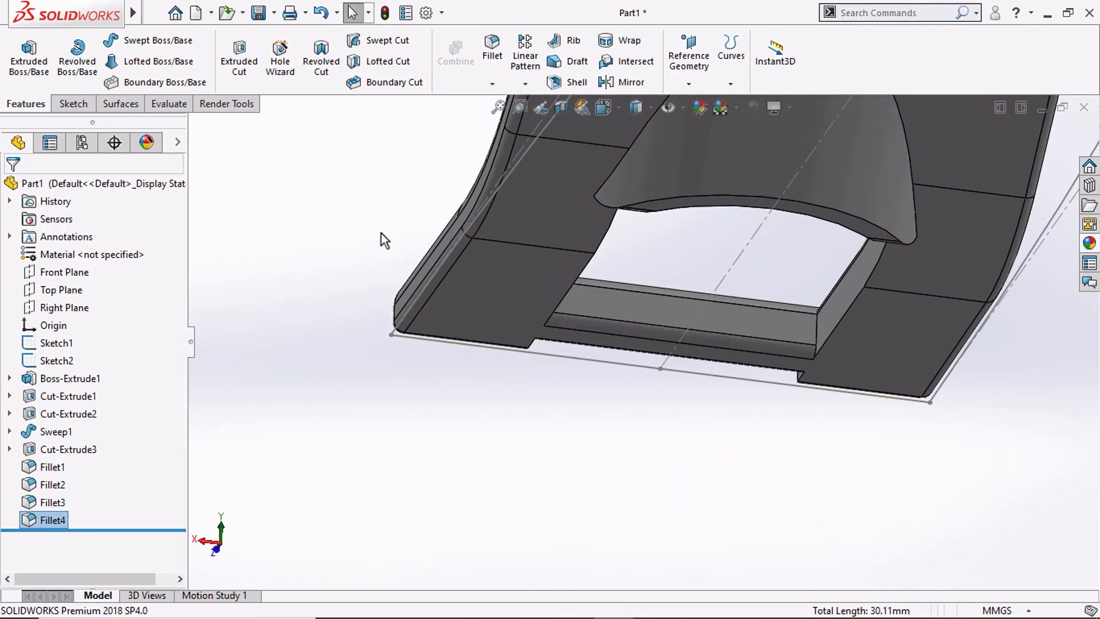
middle_drag(380, 232, 575, 151)
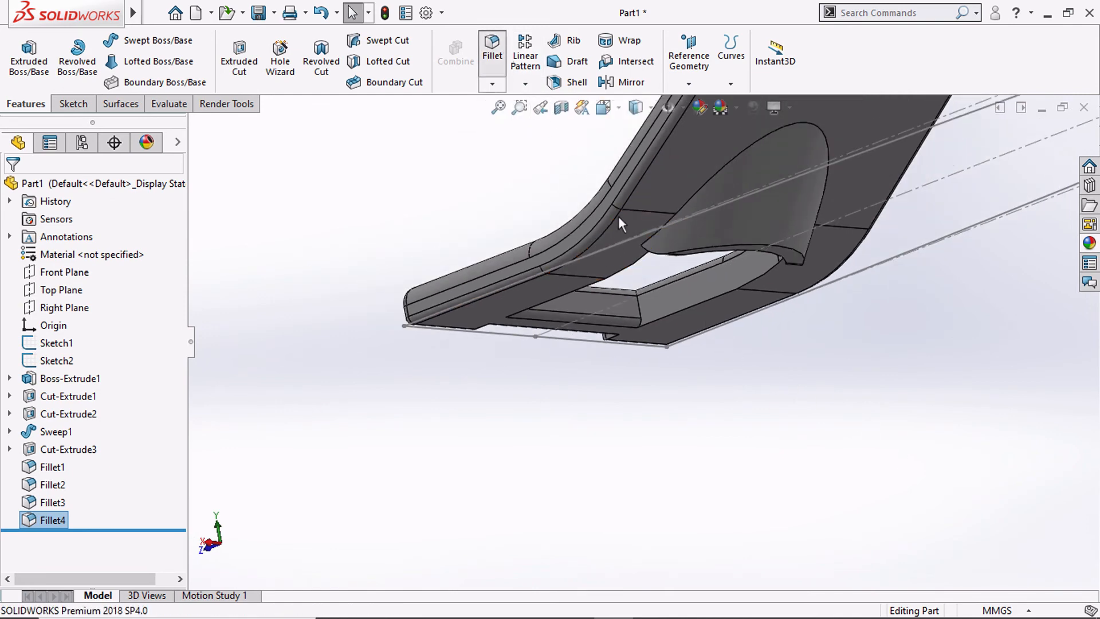
click(701, 306)
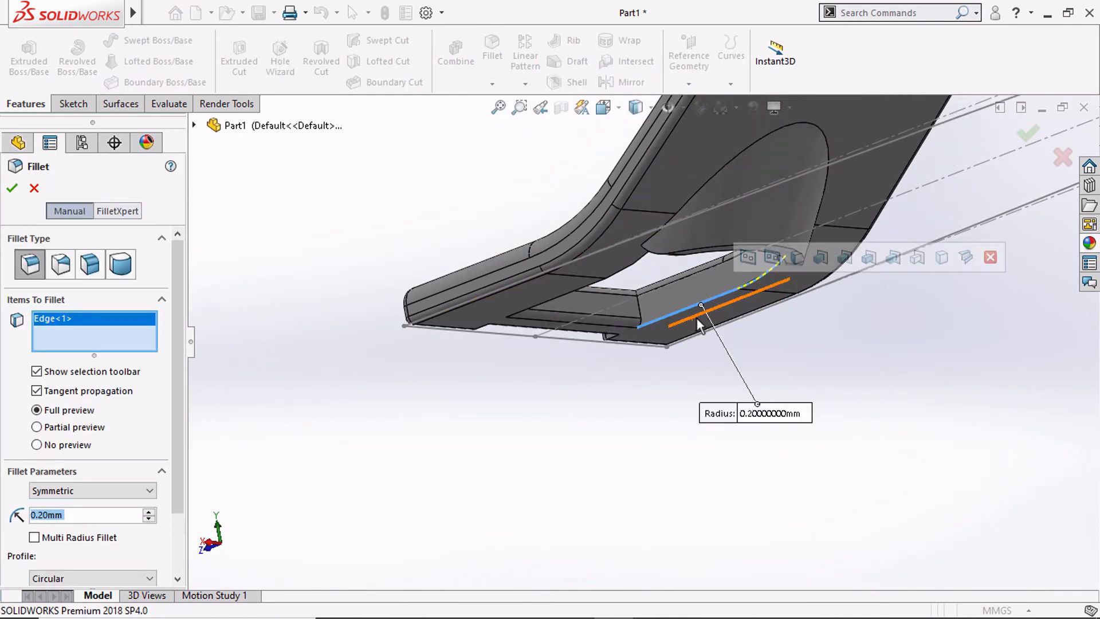
key(Return)
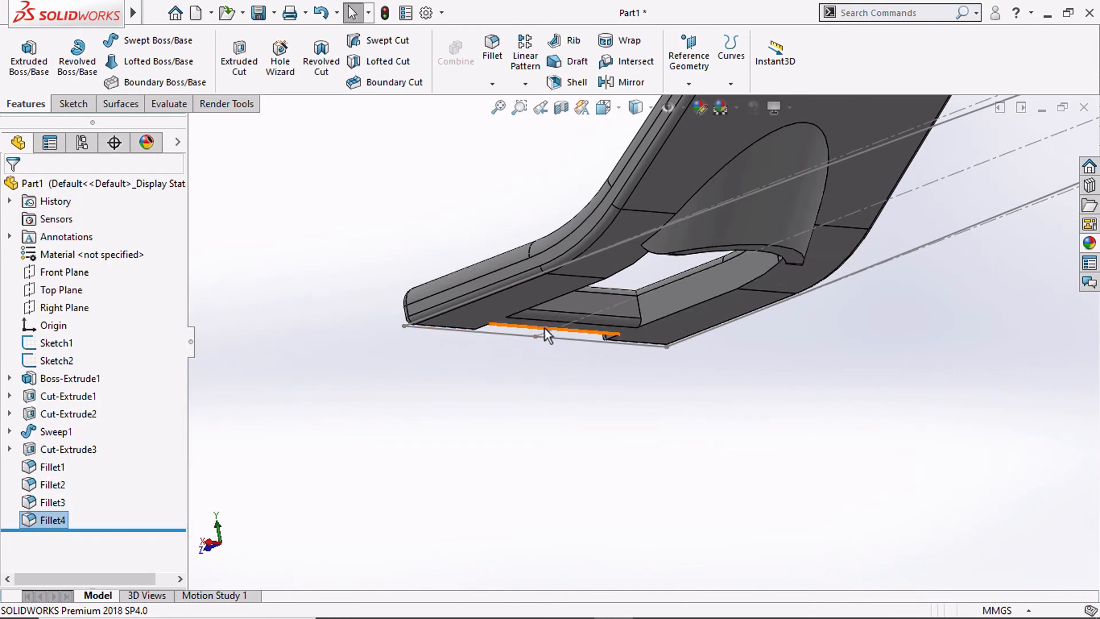
Edit Fillet4 to remove the lower slot-side edge of the bar between slot and notch from its selection.
click(545, 329)
click(554, 320)
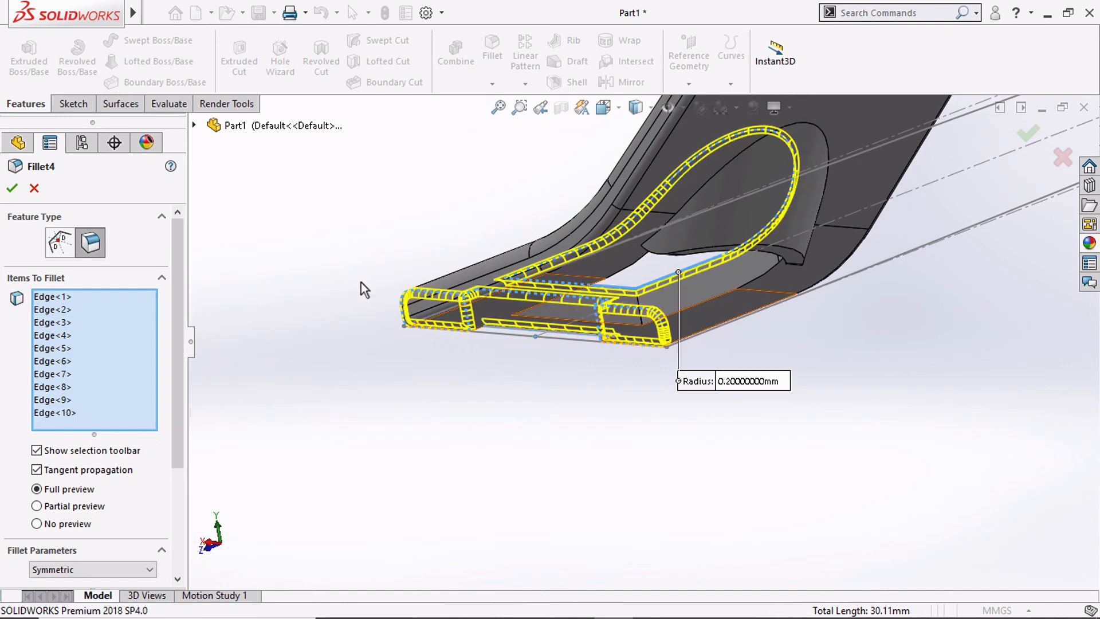
click(11, 188)
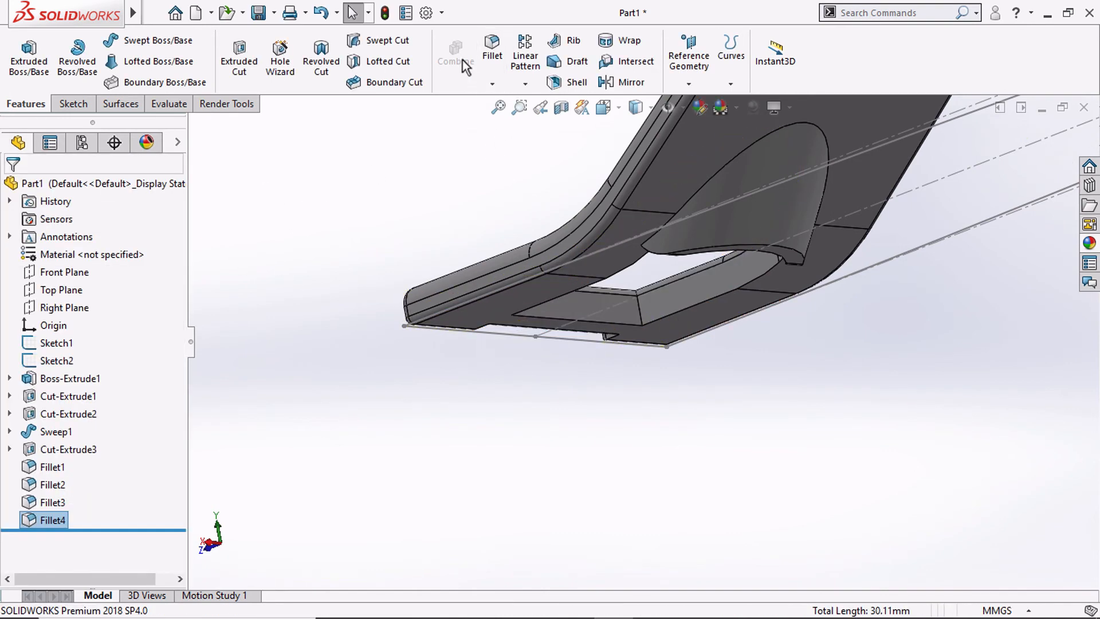
Set up a 0.20 mm fillet on the slot's two short corner edges where its long sides meet the bar beside the notch.
click(498, 60)
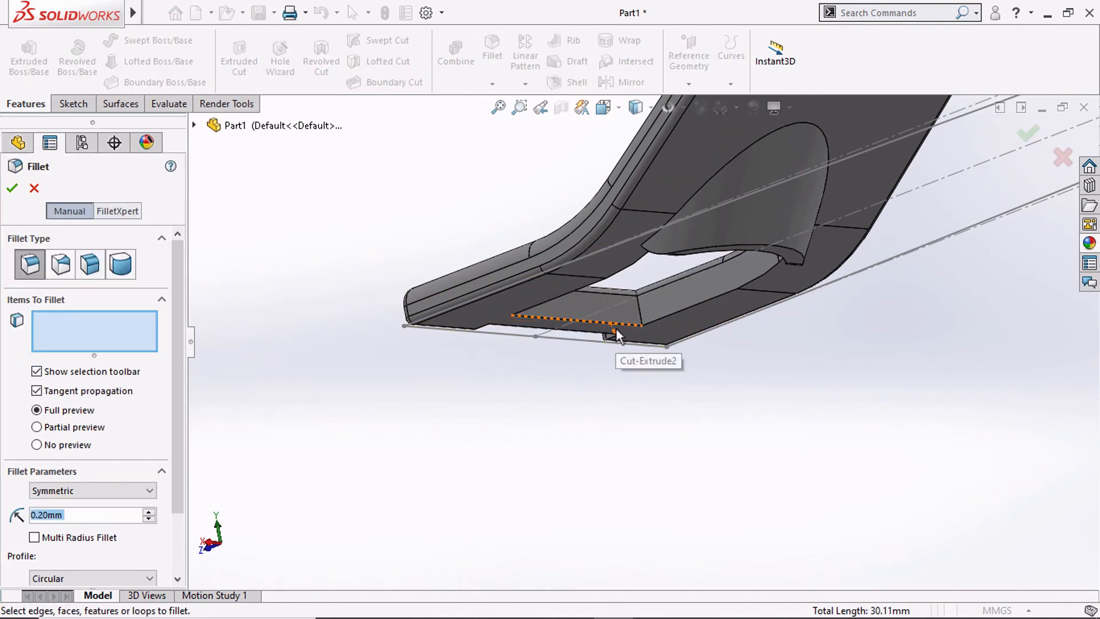
click(618, 325)
click(639, 313)
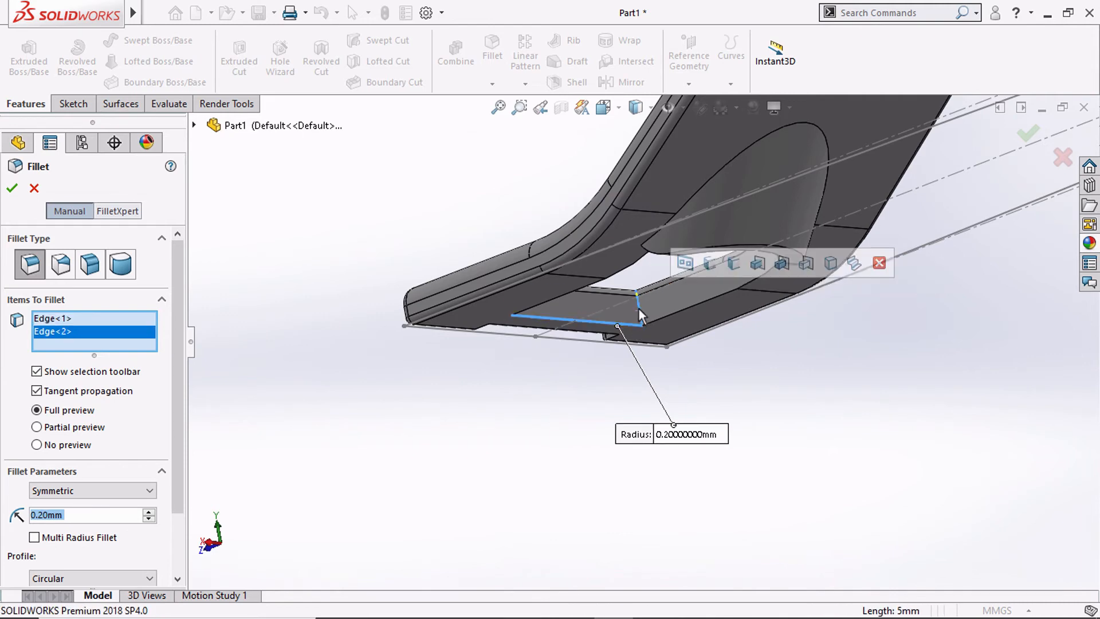
right_click(113, 336)
click(137, 346)
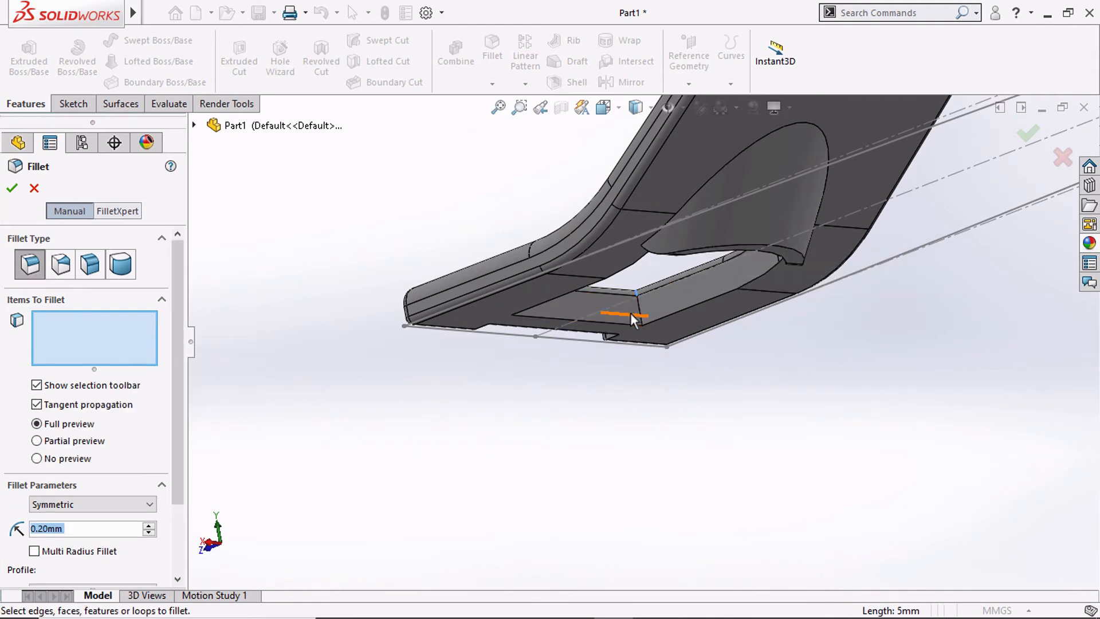
click(642, 314)
middle_drag(586, 297, 430, 277)
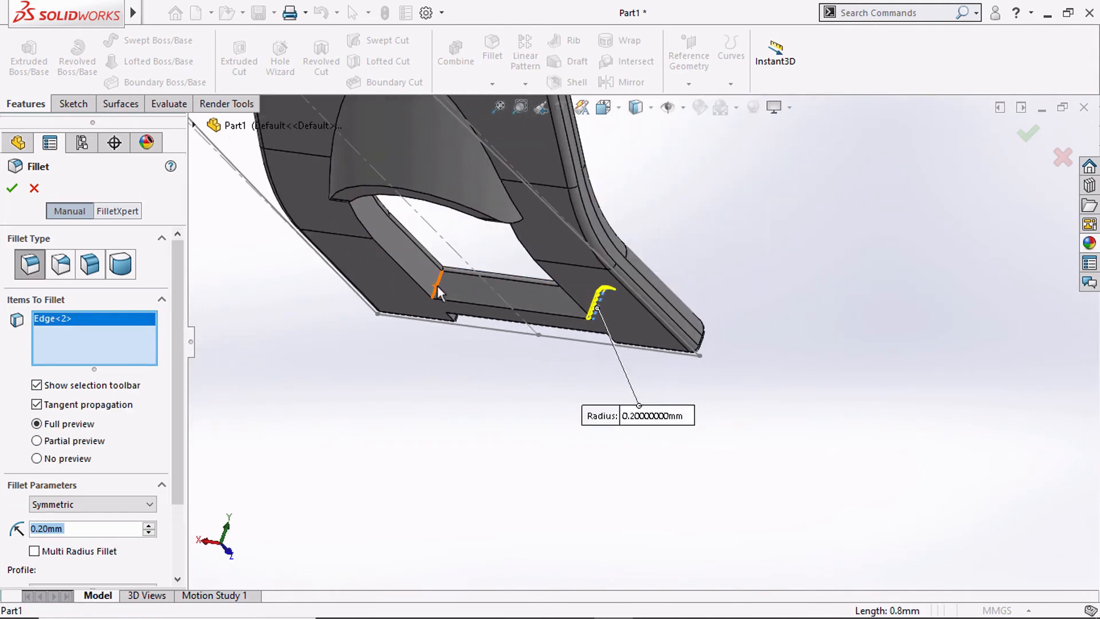
click(437, 284)
Add the end notch's two inner corner edges and apply the 0.20 mm fillet.
middle_drag(392, 313, 383, 289)
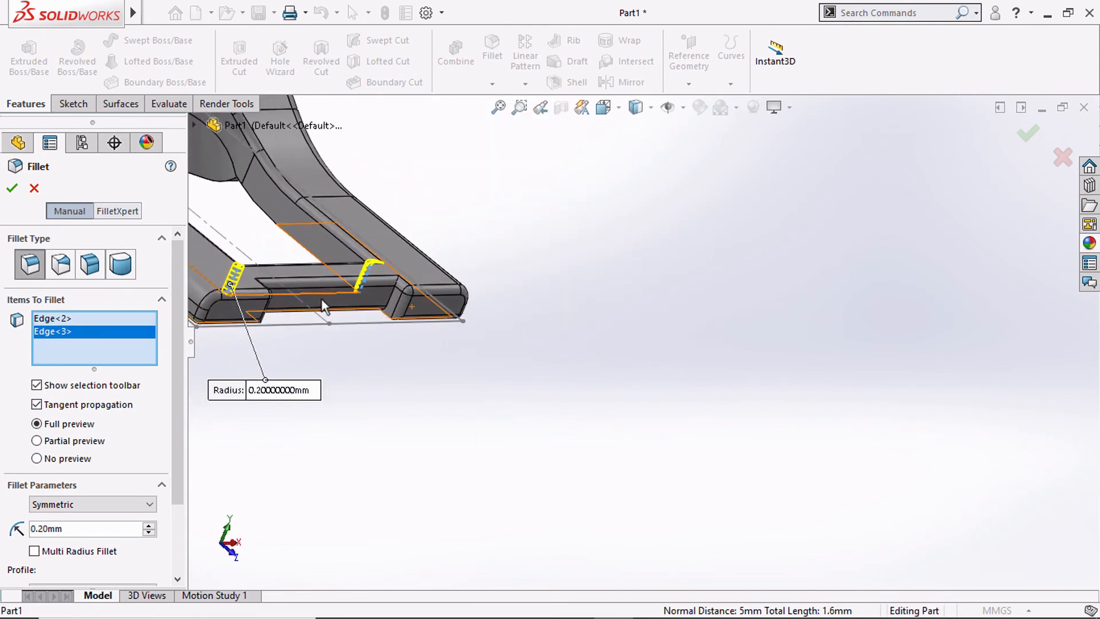
click(394, 299)
scroll(302, 309, down, 5)
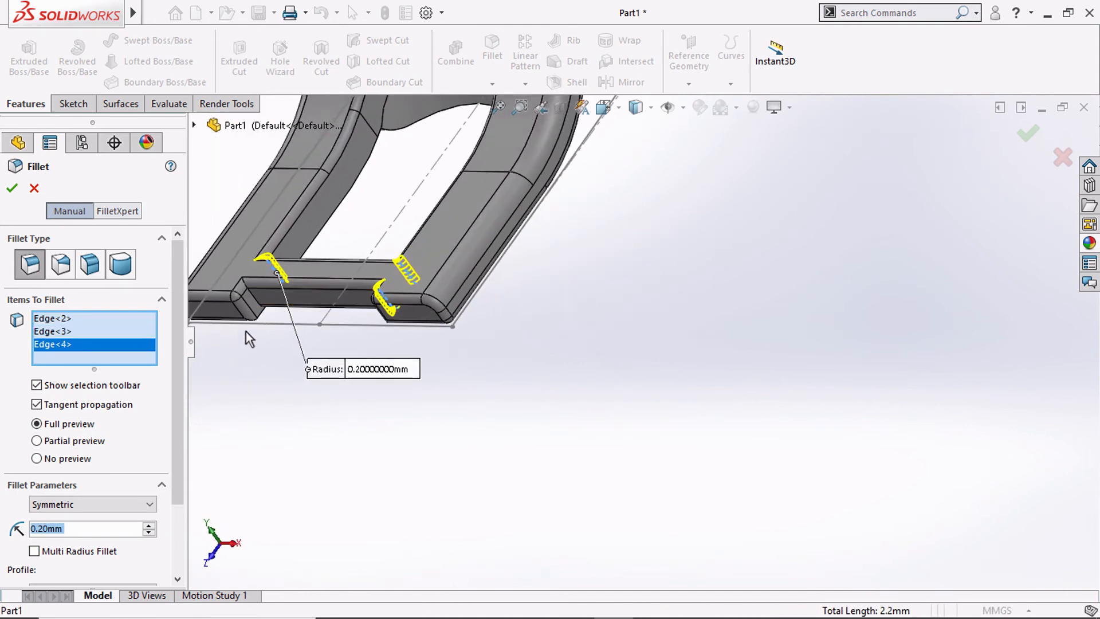
click(317, 321)
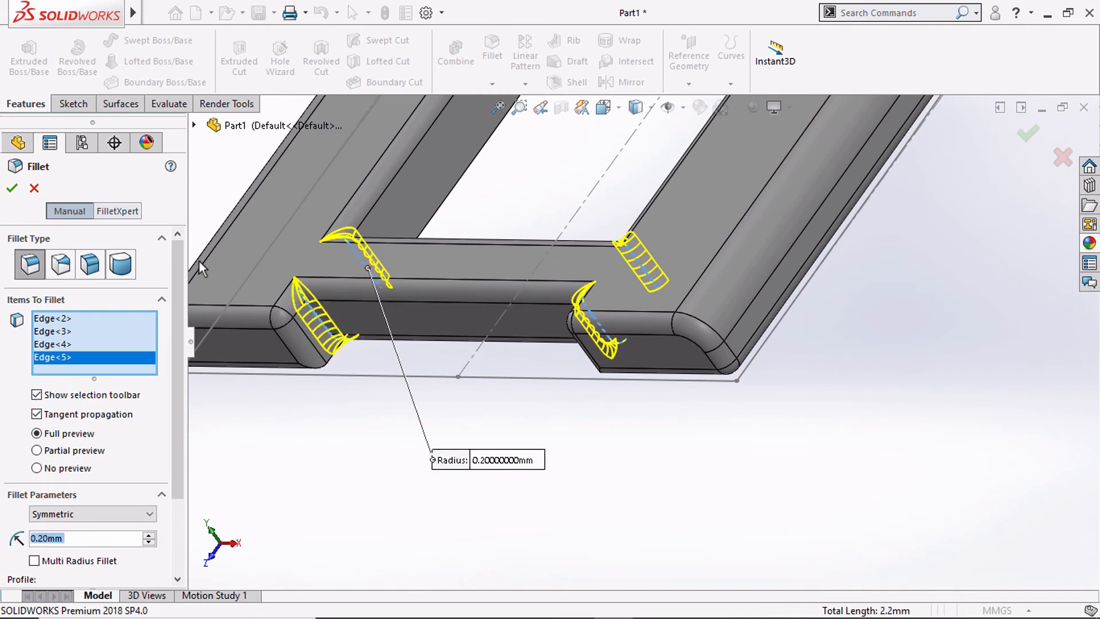
key(Return)
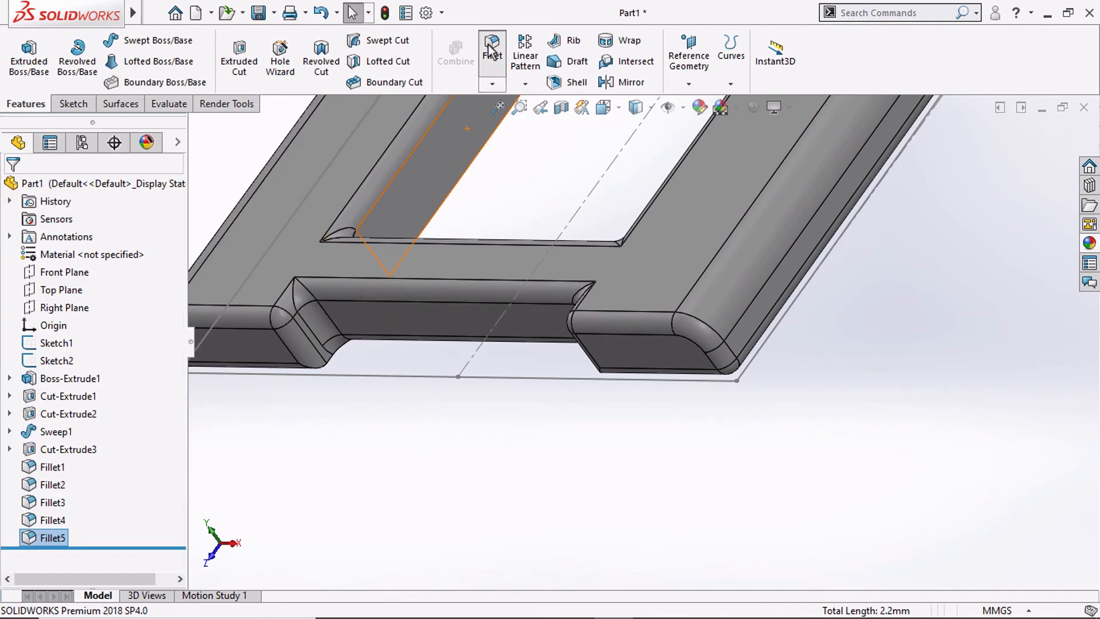
Set up another fillet as variable size for the slot's underside rim, with its edge selection cleared.
key(Return)
middle_drag(473, 251, 721, 209)
click(555, 286)
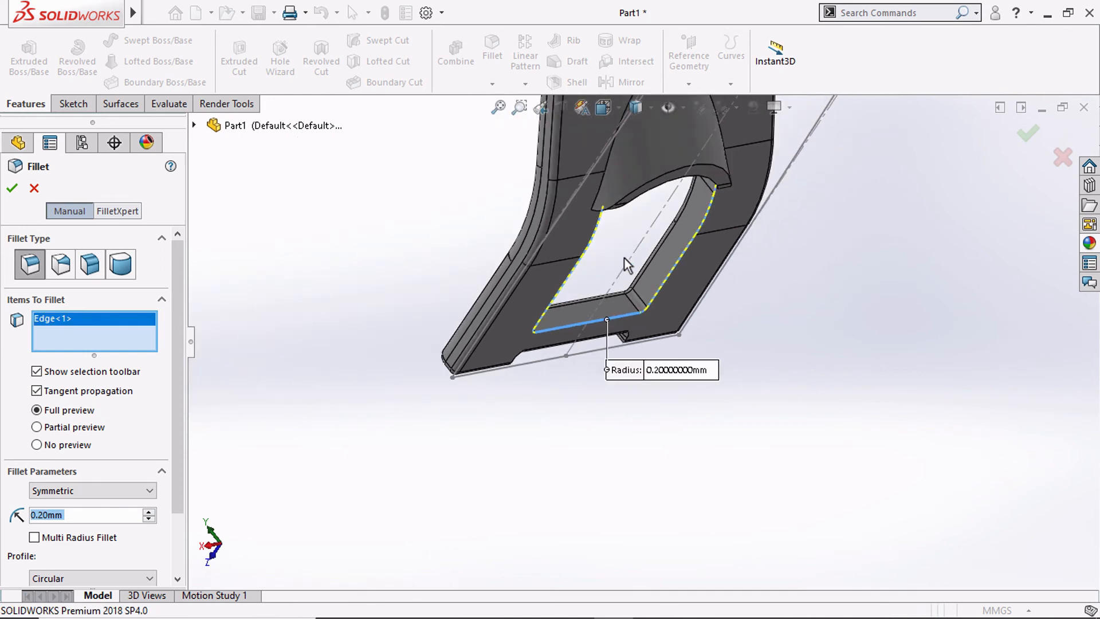
middle_drag(604, 256, 623, 286)
click(583, 251)
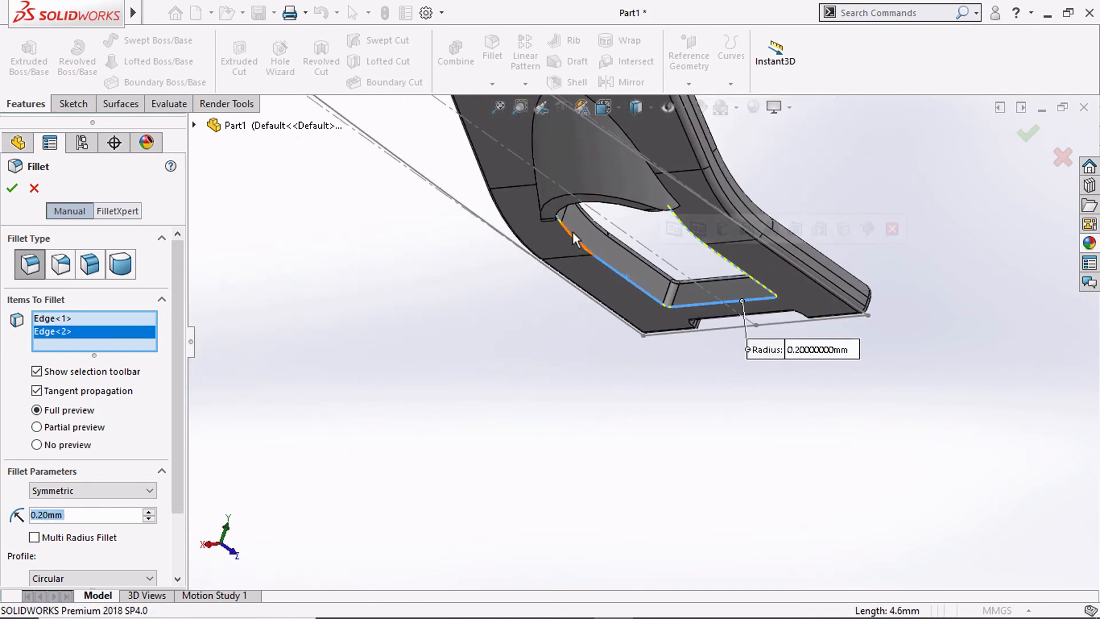
scroll(554, 232, down, 5)
middle_drag(553, 227, 546, 227)
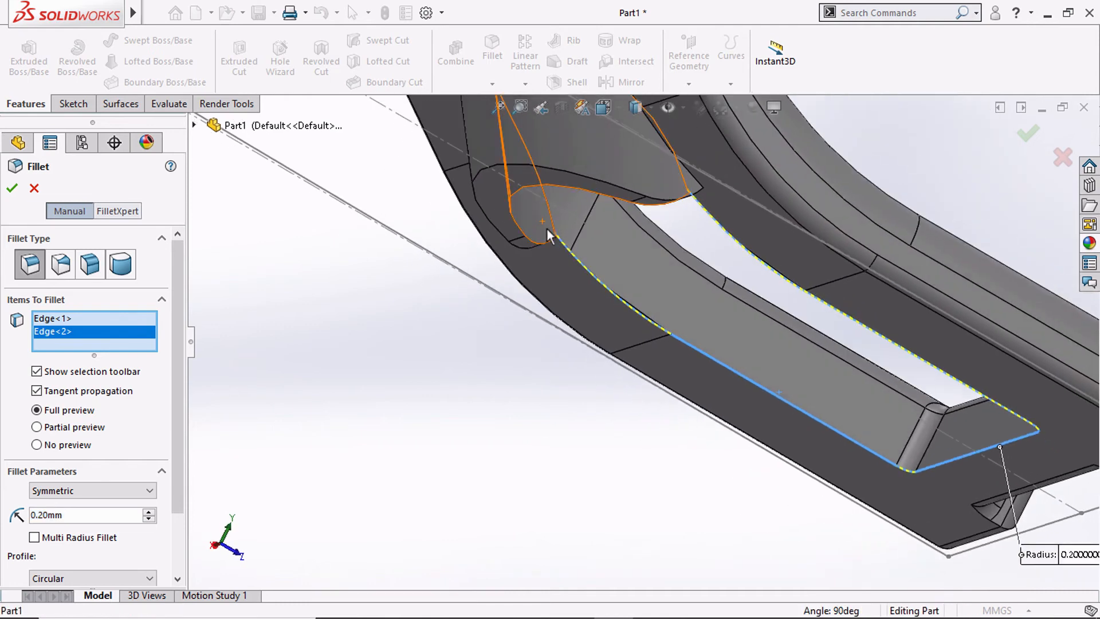
click(60, 265)
middle_drag(596, 364, 600, 369)
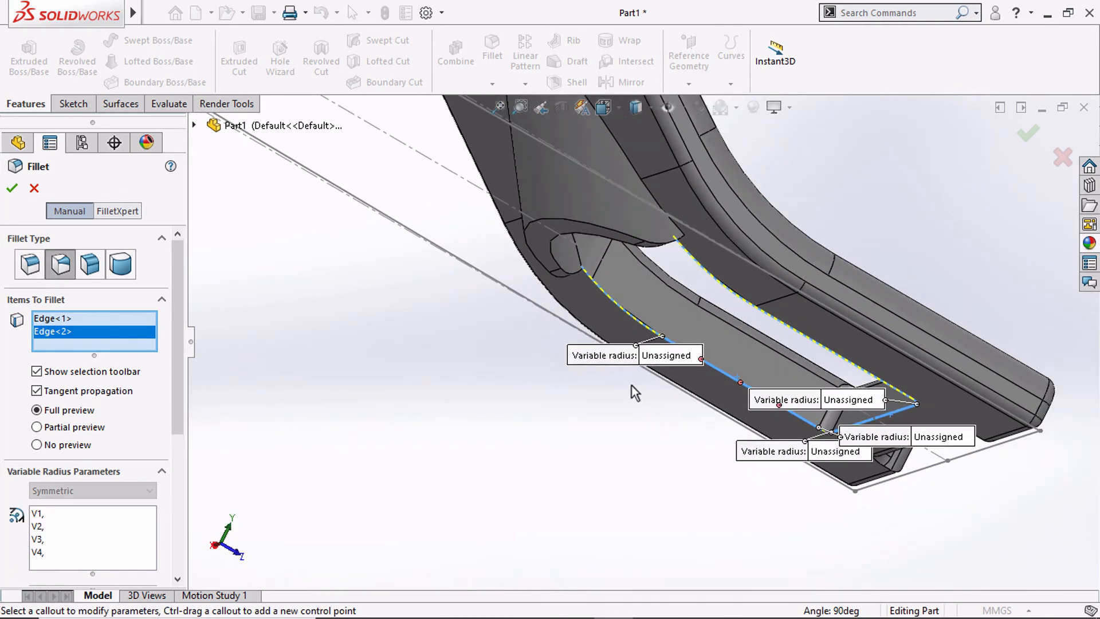
right_click(114, 343)
click(164, 350)
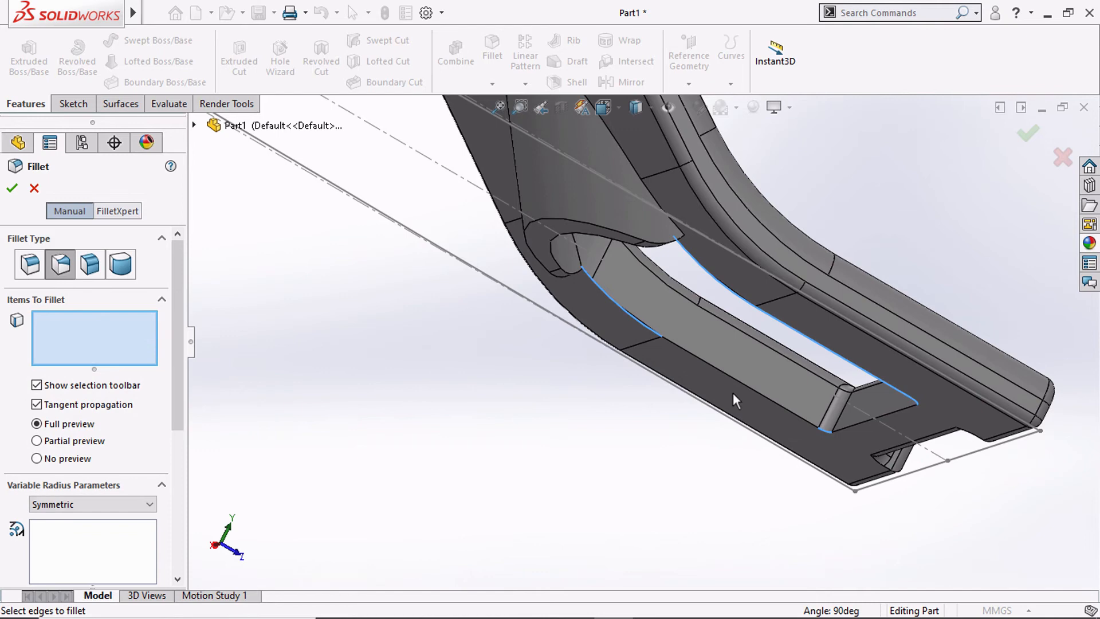
Select one long straight edge of the slot's underside rim and set its variable radius to 0.2 mm at the notch end.
click(784, 410)
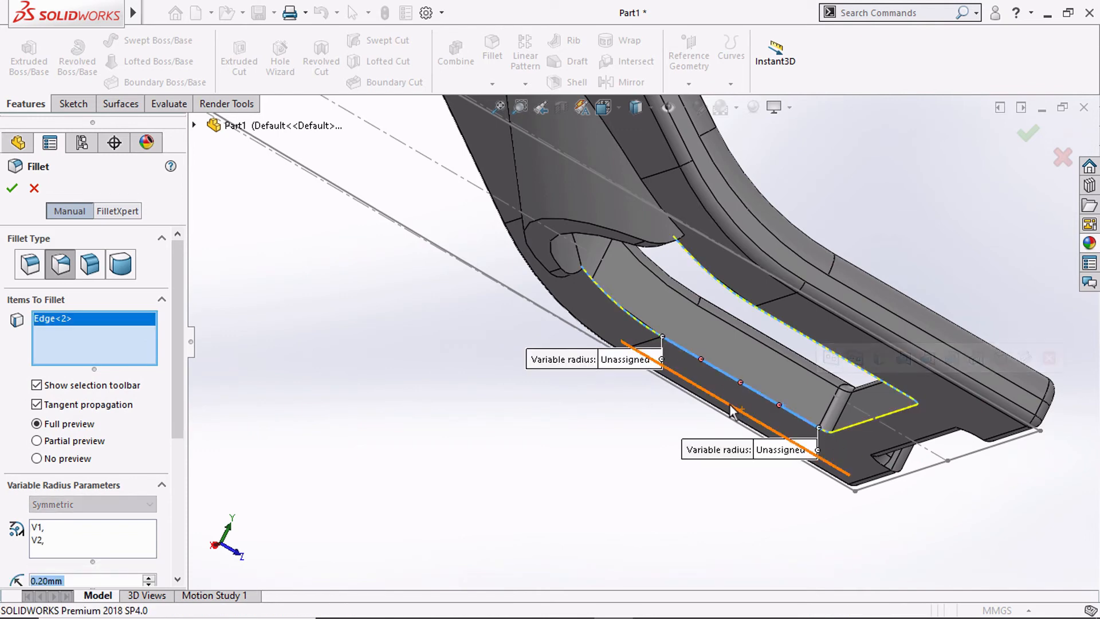
click(784, 450)
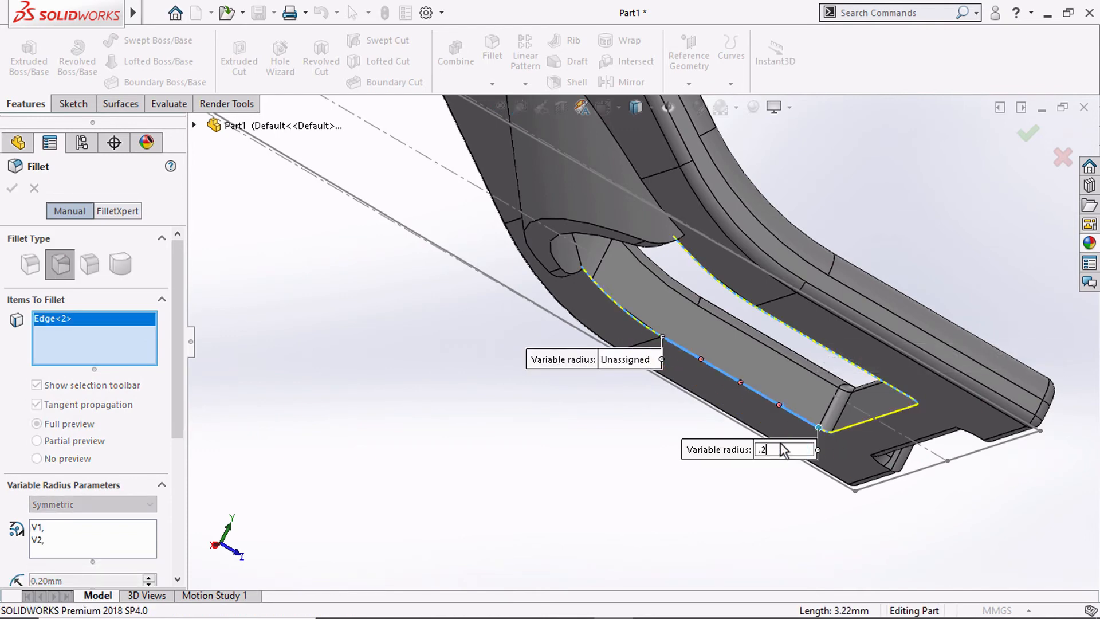
text(.2)
key(Return)
Add the curved and short edges continuing along that slot side to the tongue, with a 0 mm radius at the tongue end.
click(617, 300)
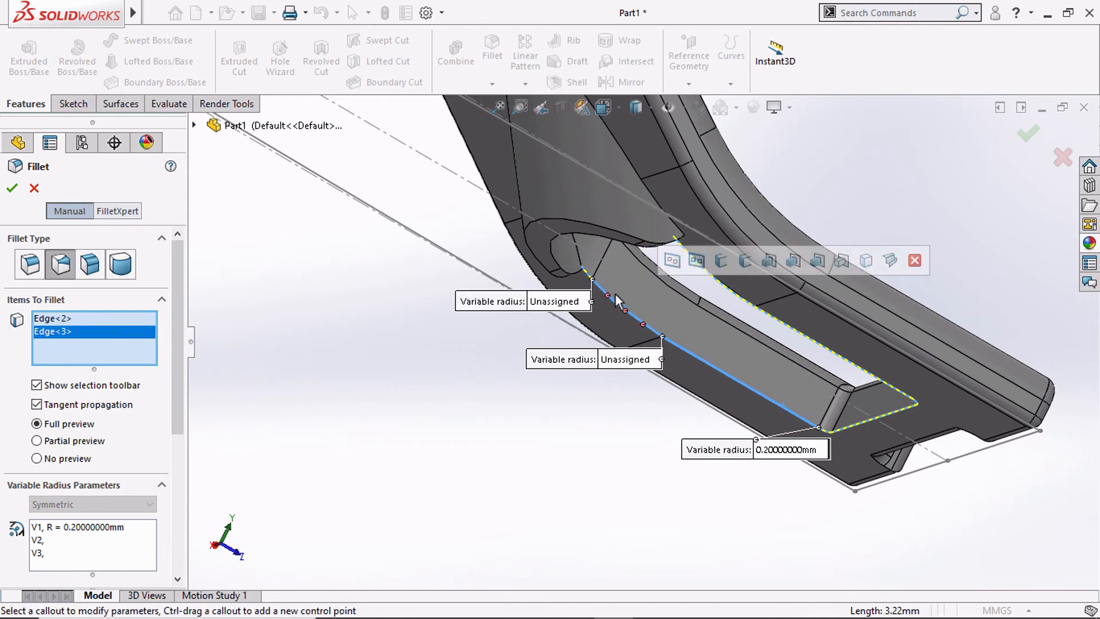
scroll(618, 301, down, 2)
click(580, 271)
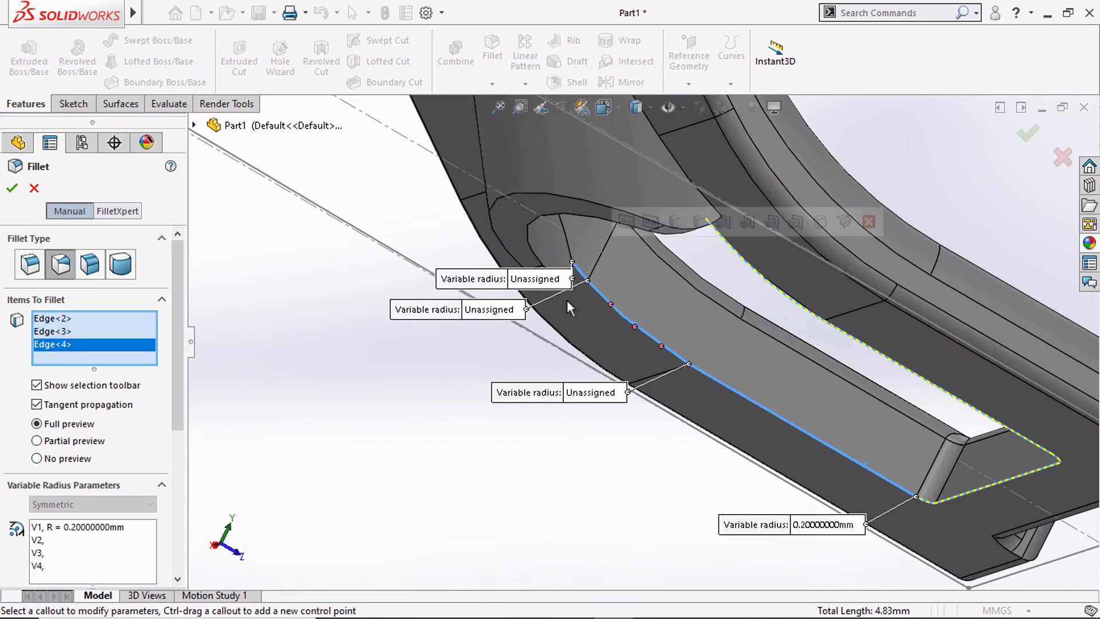
click(528, 281)
text(0)
key(Return)
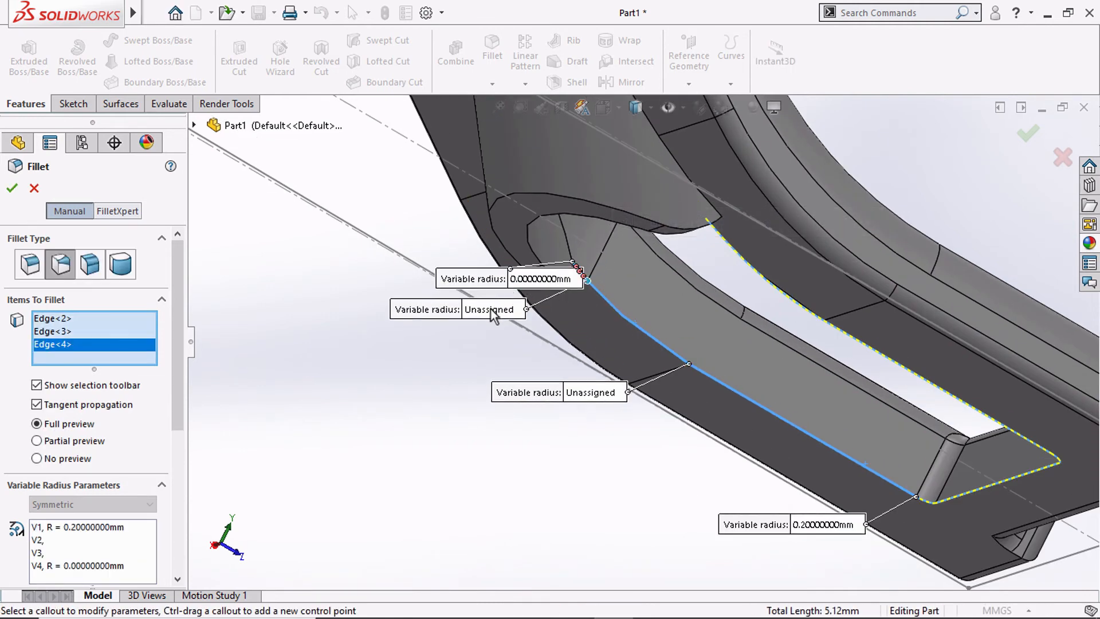
Set the variable radius to 0.1 mm where the short and curved edges meet, and 0.2 mm where the curve meets the straight edge.
click(492, 309)
text(.1)
key(Return)
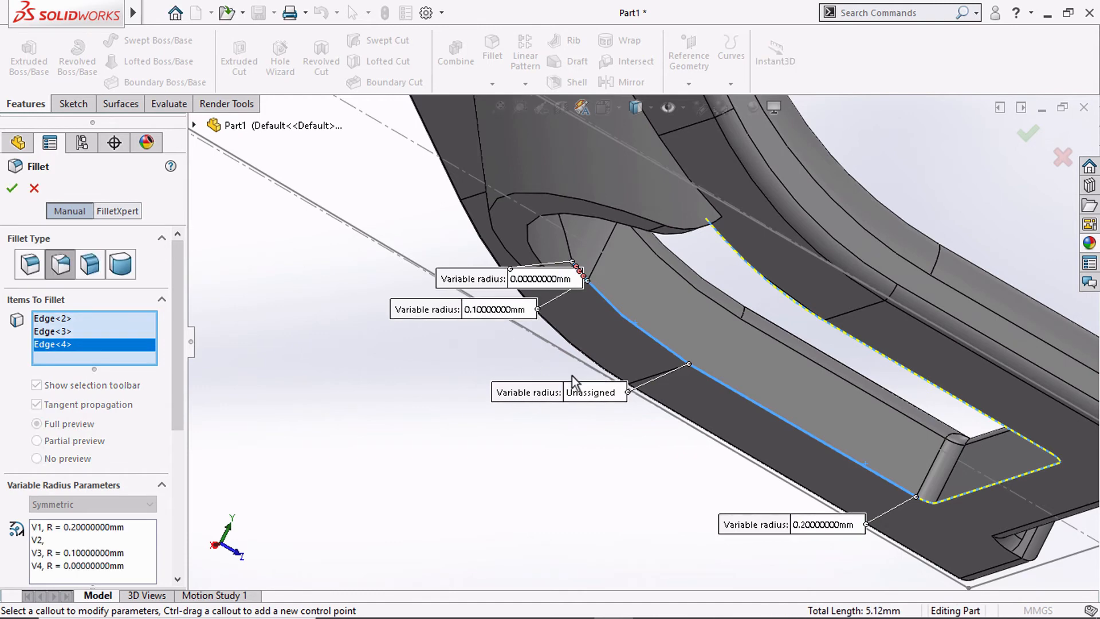
click(590, 391)
text(.2)
key(Return)
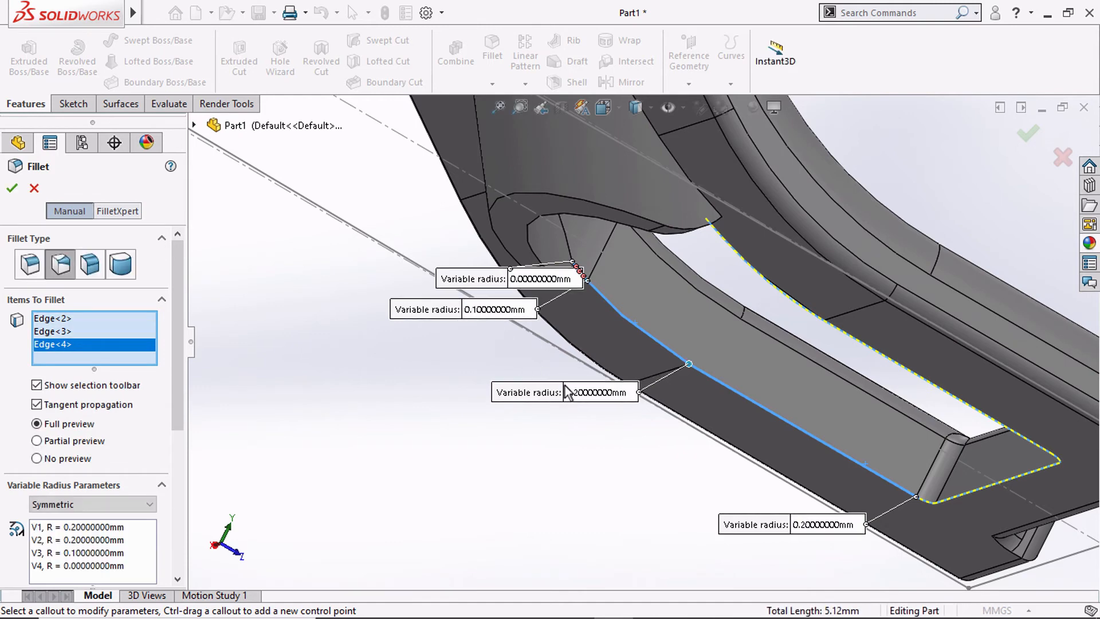
Add the slot's opposite long straight underside edge with radii of 0.2 mm at the notch end and 0.1 mm at the curve end.
click(871, 347)
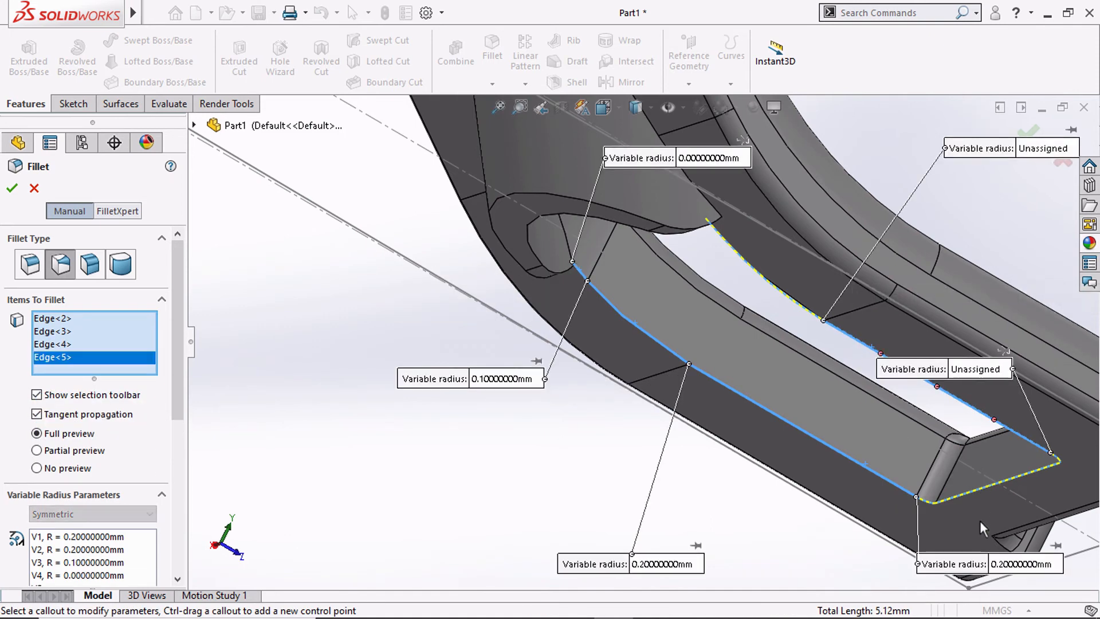
click(977, 374)
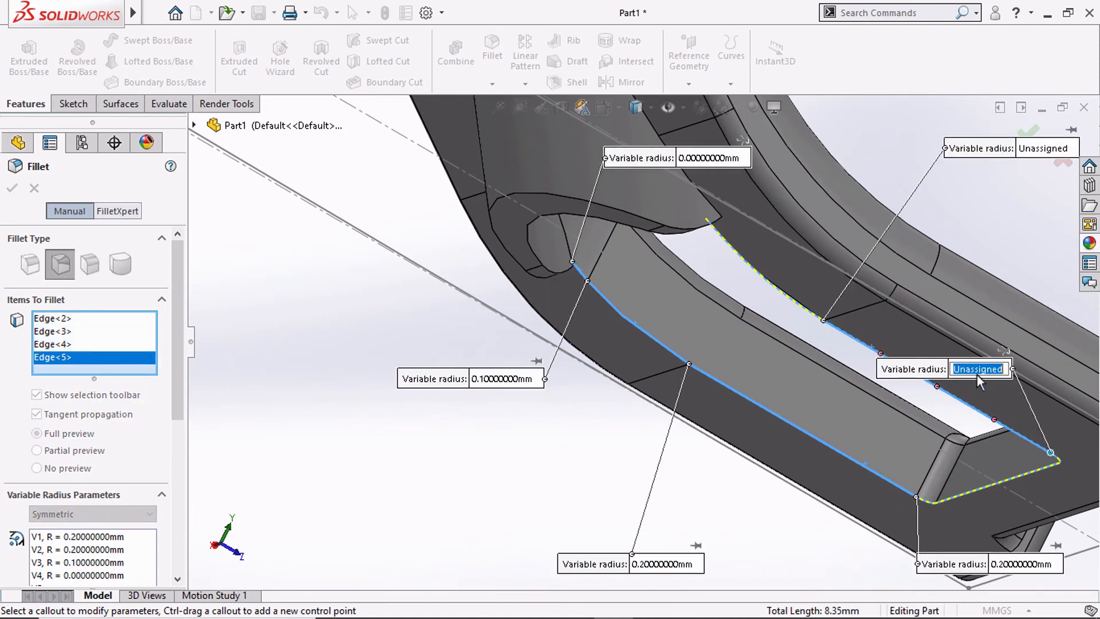
text(.2)
key(Return)
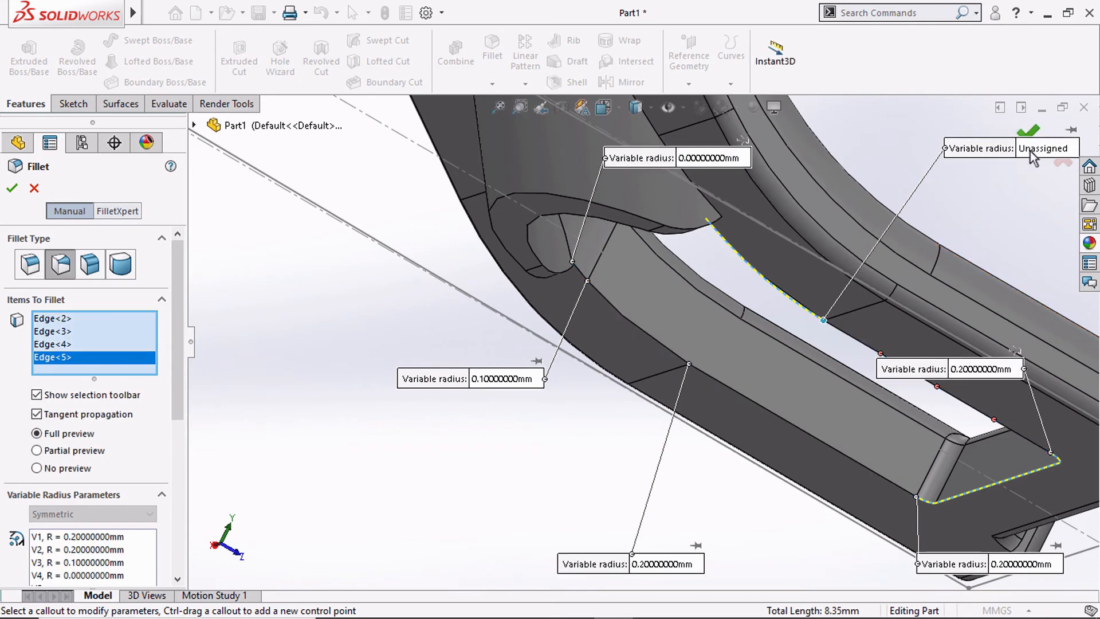
scroll(966, 204, up, 2)
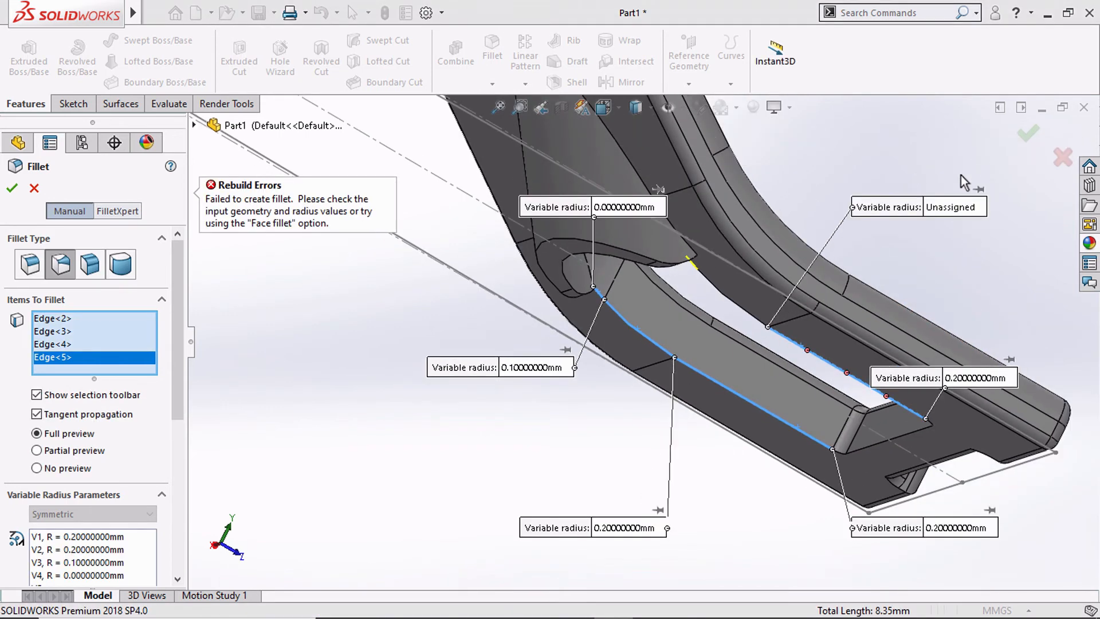
click(943, 210)
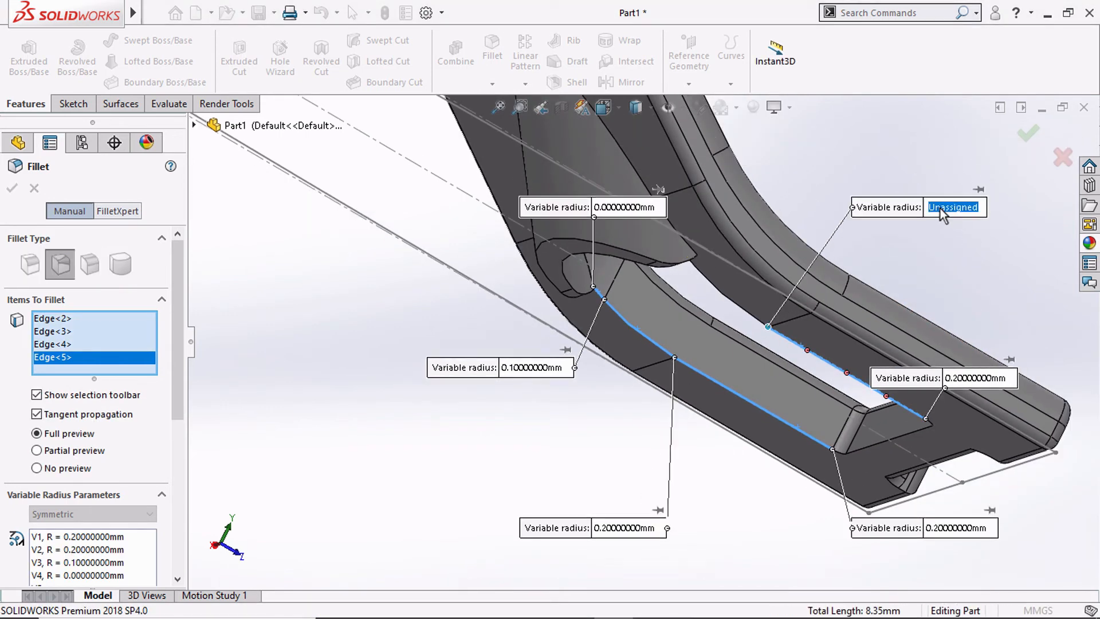
key(Return)
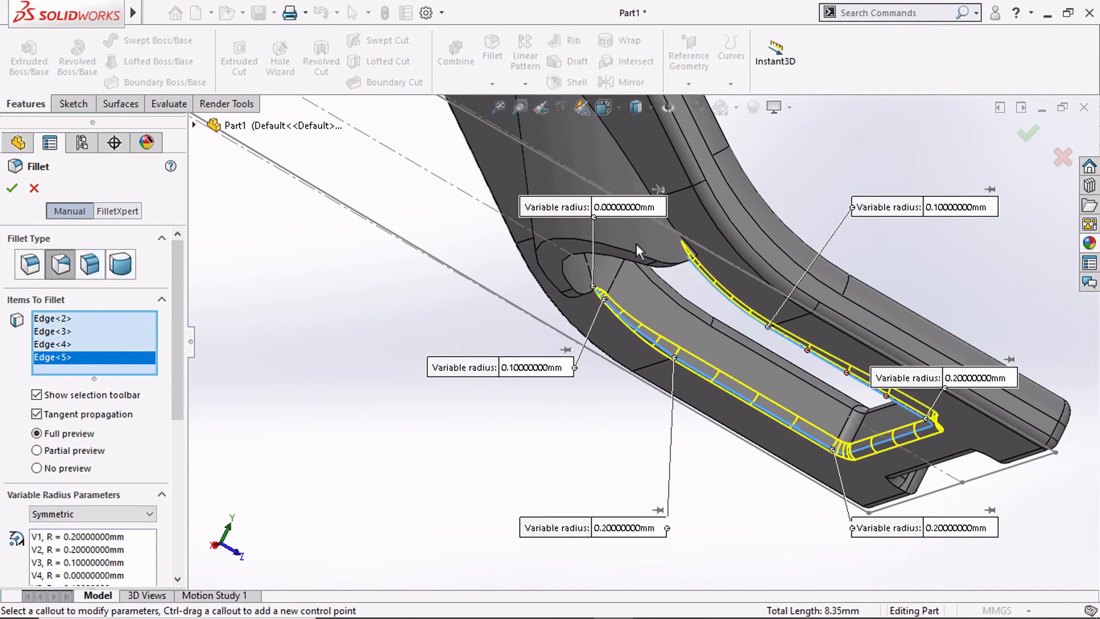
Add the adjoining curved edge on that slot side, with radii of 0.2 mm at the straight edge and 0.1 mm near the tongue.
middle_drag(646, 284, 792, 270)
scroll(763, 242, down, 5)
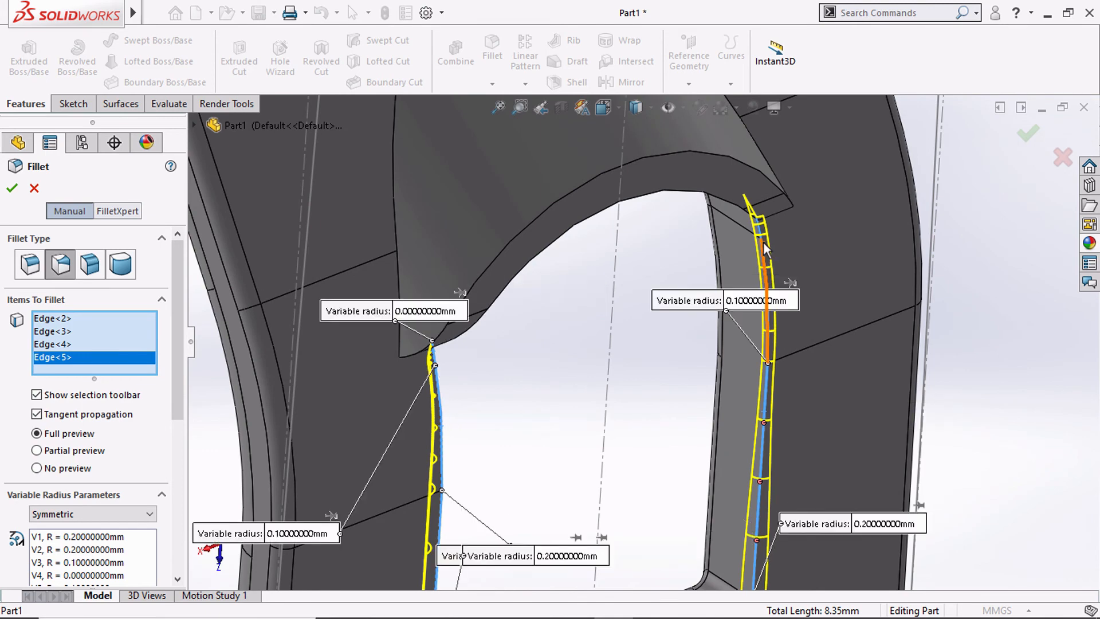
click(763, 243)
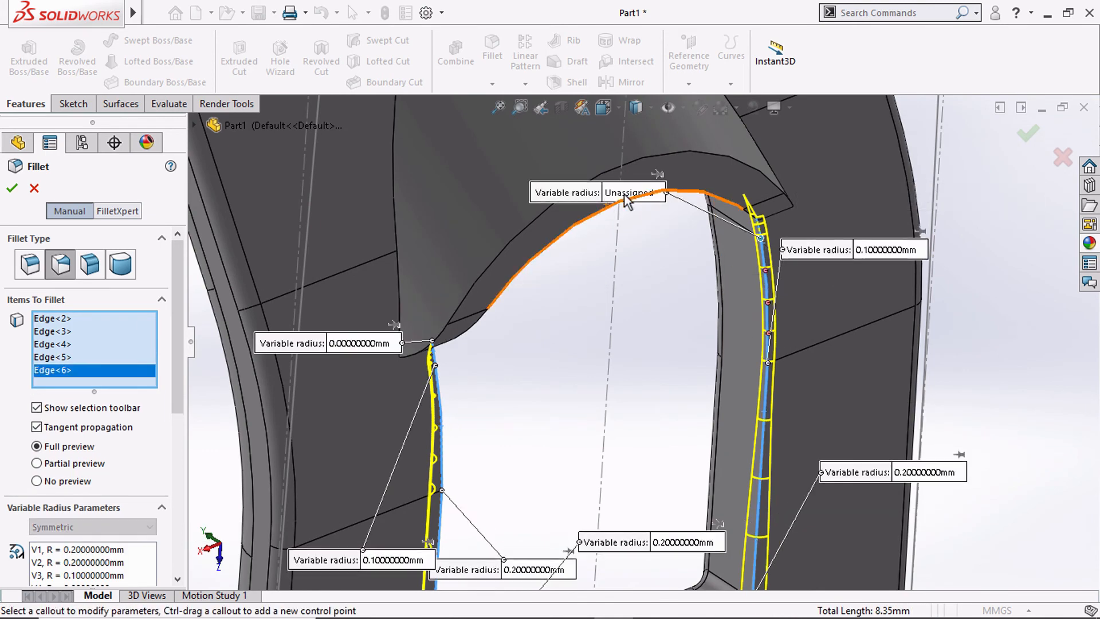
scroll(604, 240, up, 2)
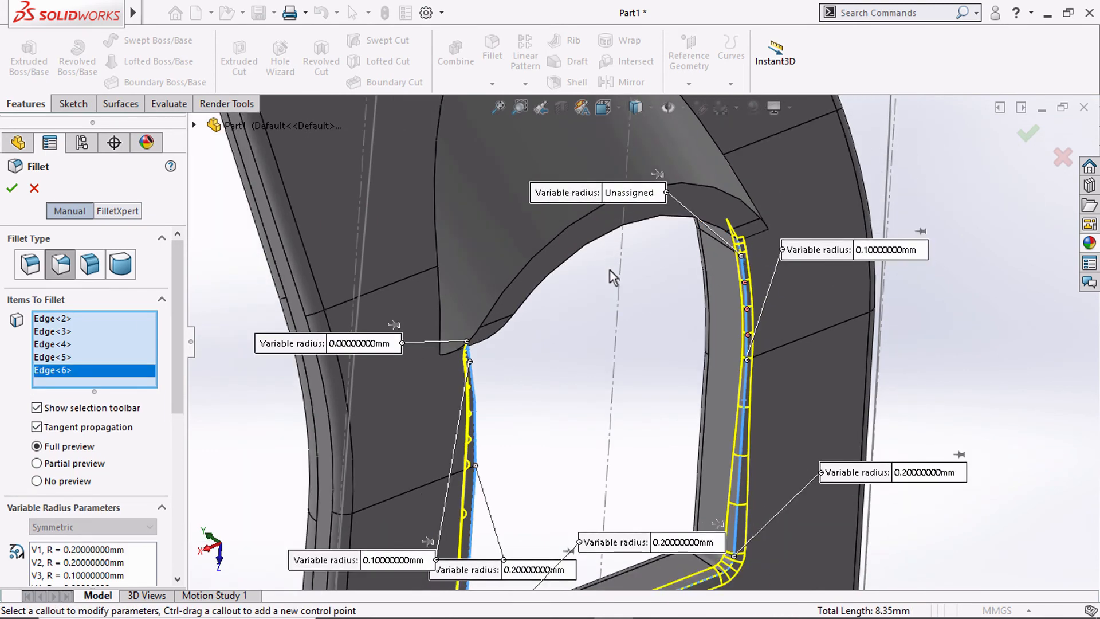
click(857, 267)
text(0.2)
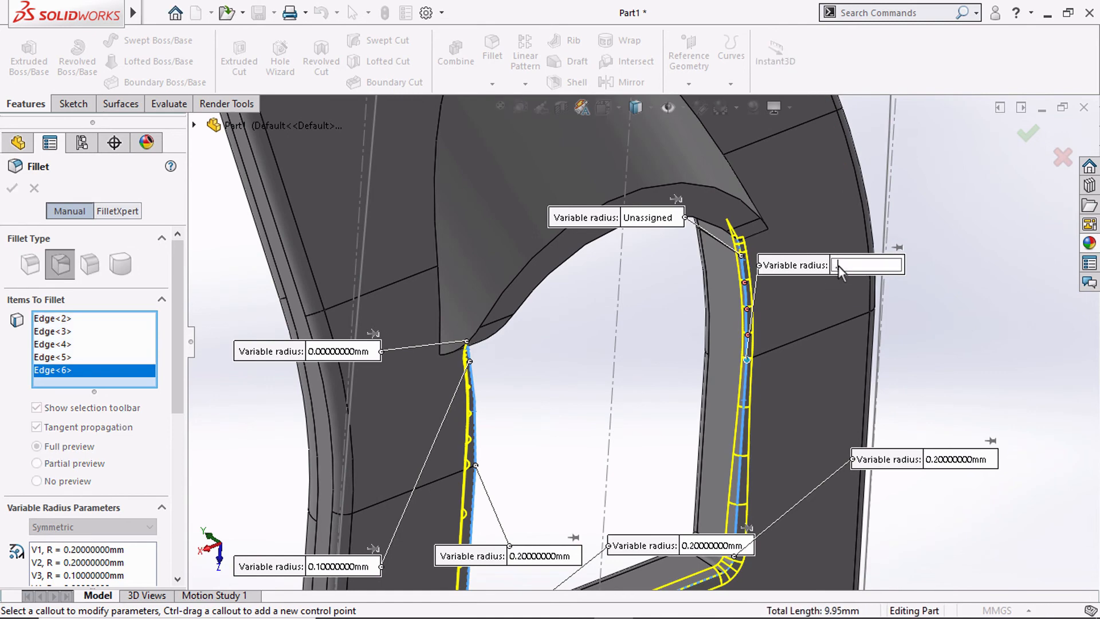
key(Return)
click(658, 218)
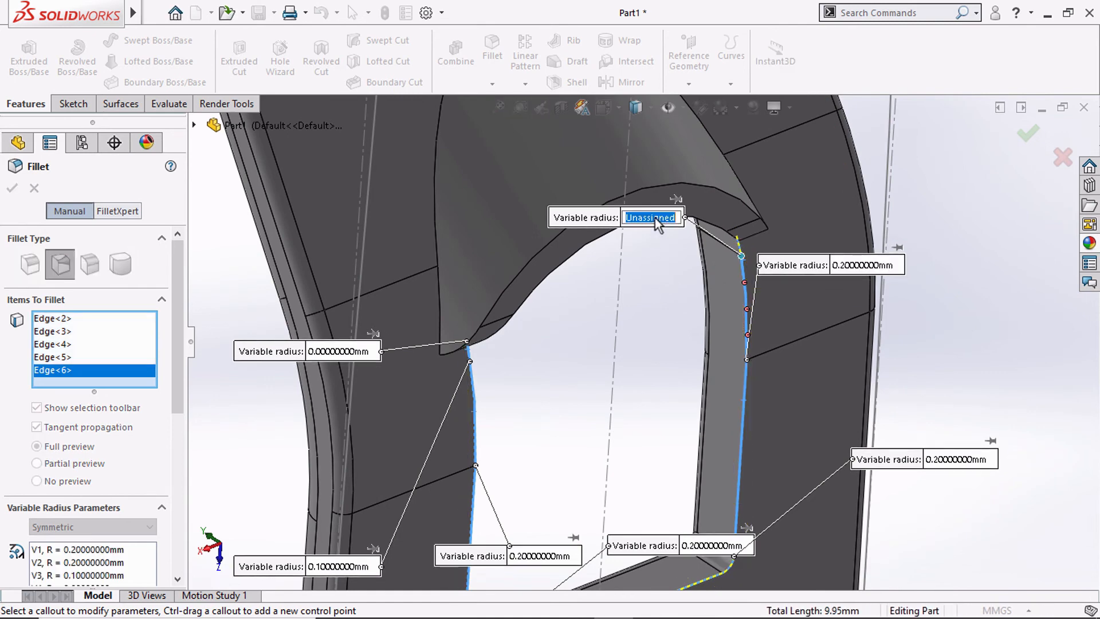
text(0.1)
key(Return)
Add the last short edge beside the tongue with a 0 mm end radius and apply the variable size fillet.
scroll(708, 252, down, 3)
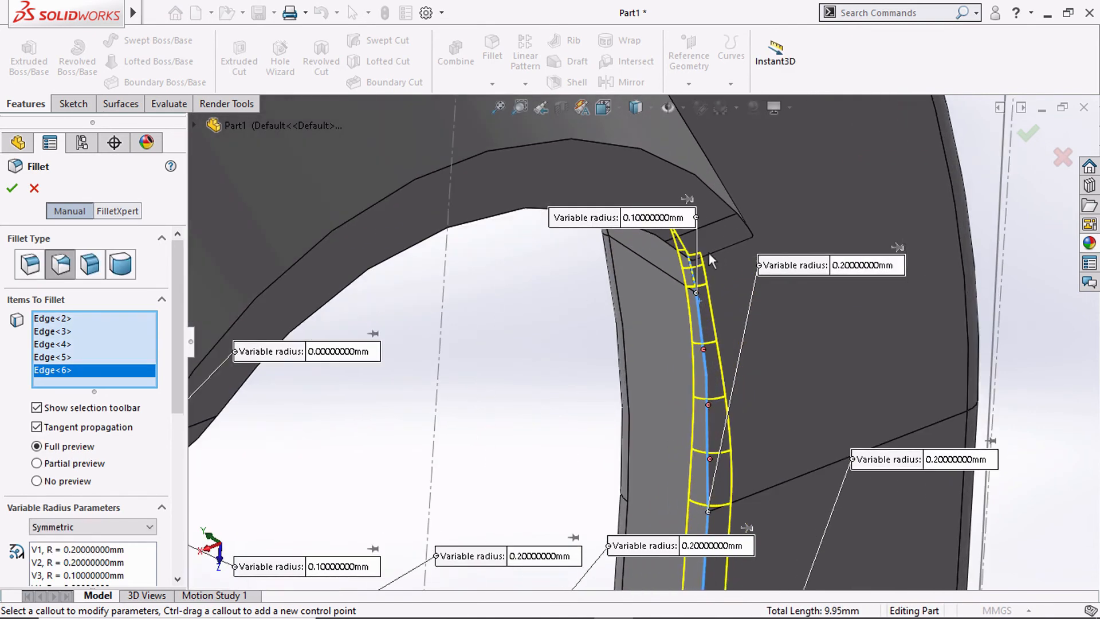
click(691, 274)
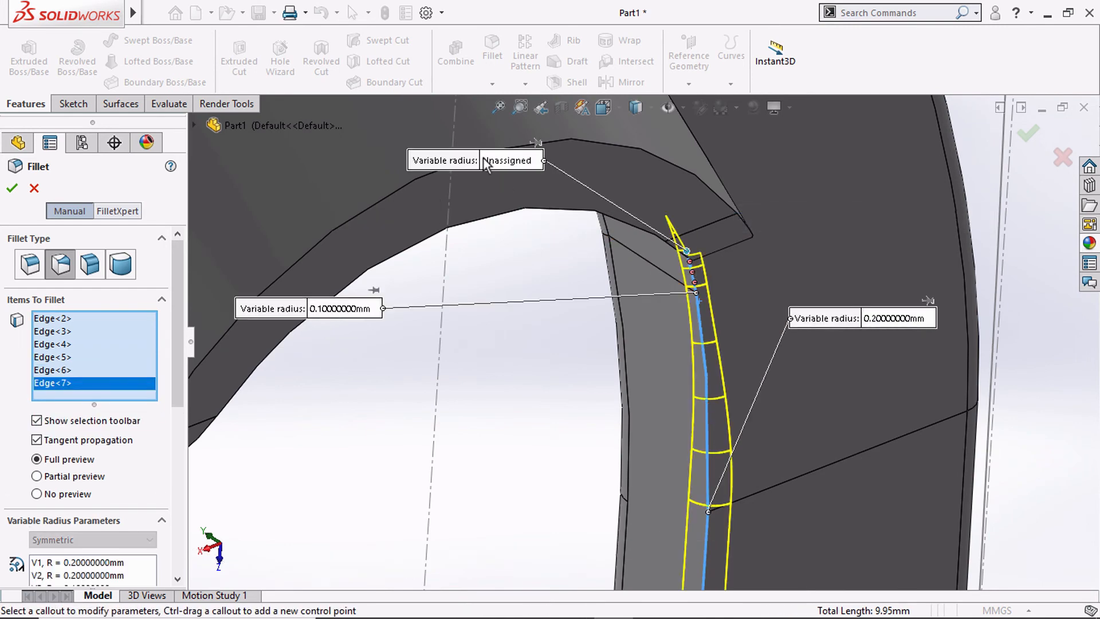
click(489, 160)
text(0)
key(Return)
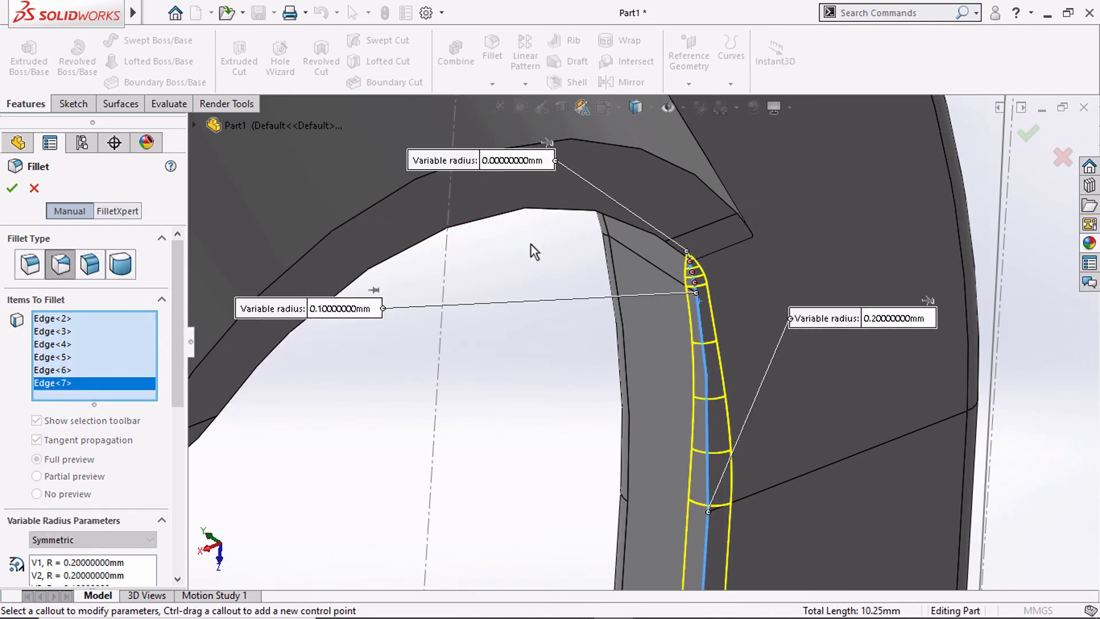
scroll(531, 246, up, 5)
click(12, 190)
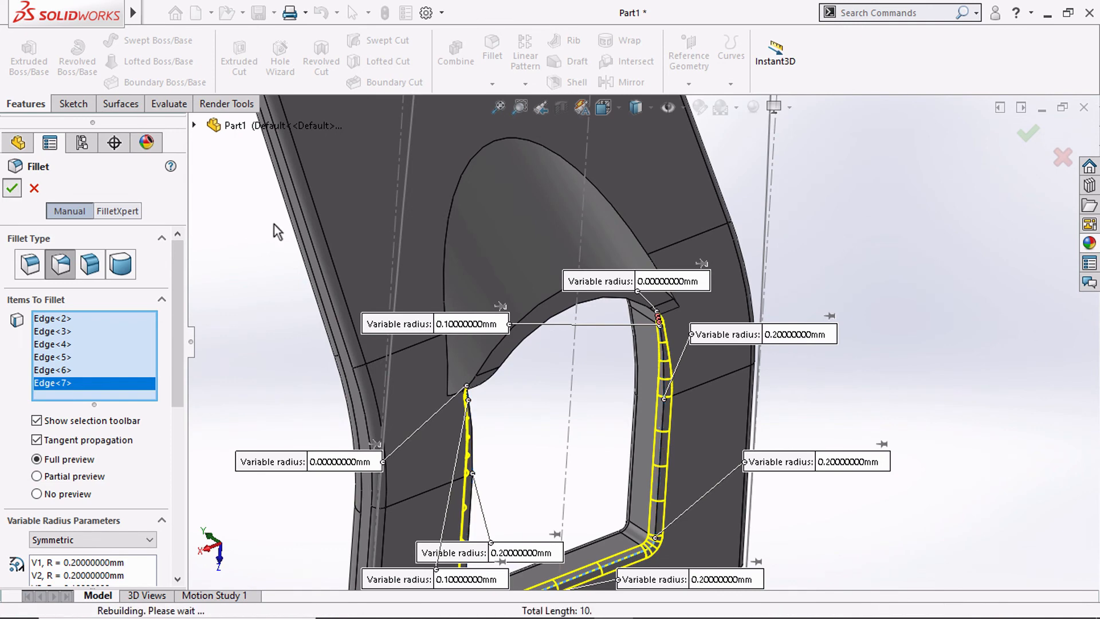
Inspect the filleted part from the front, right and top views.
mouse_move(496, 339)
middle_down()
mouse_move(607, 312)
mouse_move(489, 338)
middle_up()
click(603, 107)
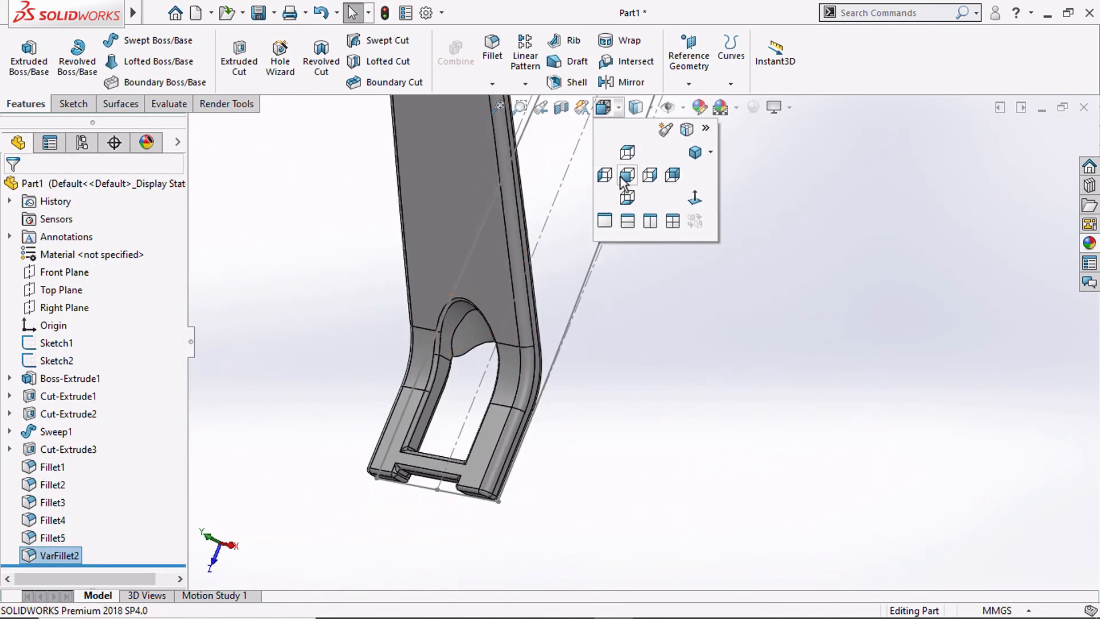
click(618, 181)
click(605, 112)
click(650, 175)
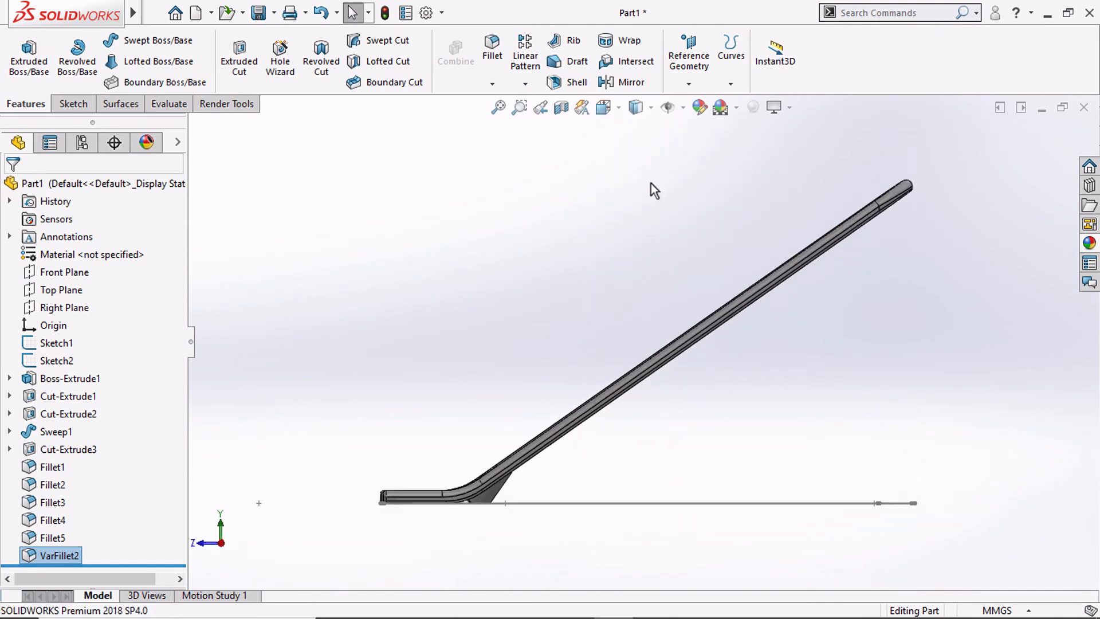
click(605, 113)
click(628, 152)
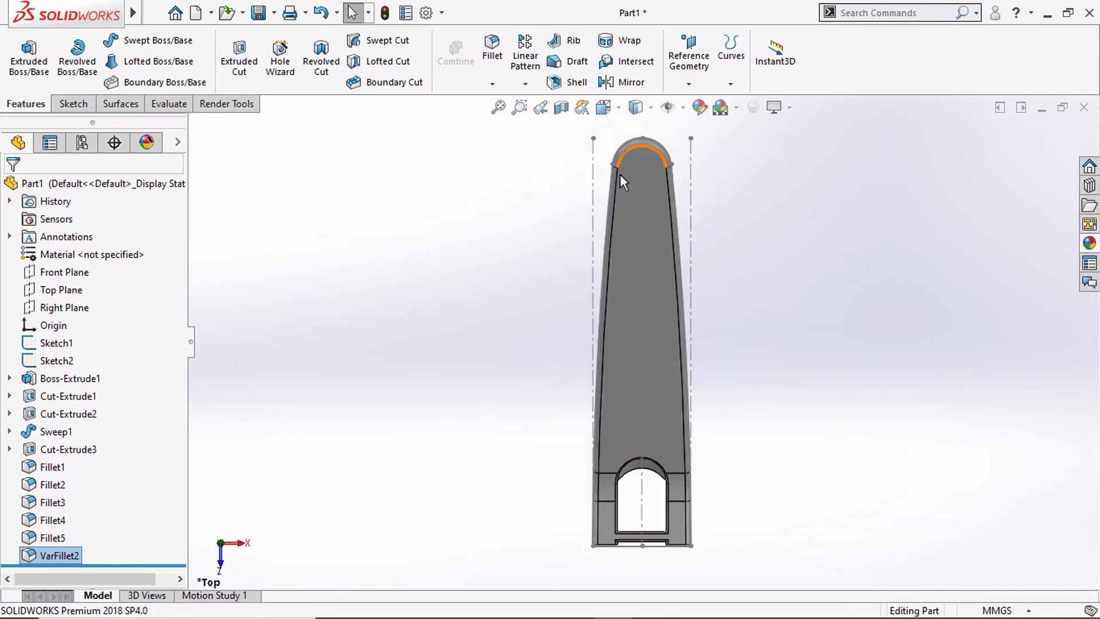
Hide the visible layout sketches Sketch1 and Sketch2 and show the part in isometric view.
click(691, 190)
click(736, 145)
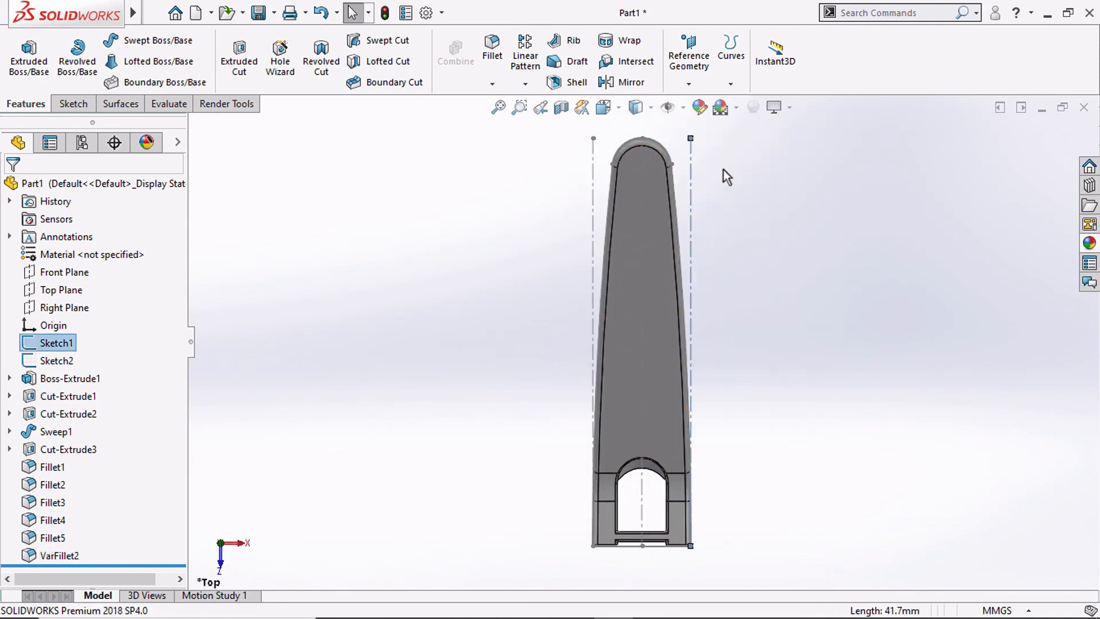
middle_drag(659, 243, 738, 232)
click(762, 235)
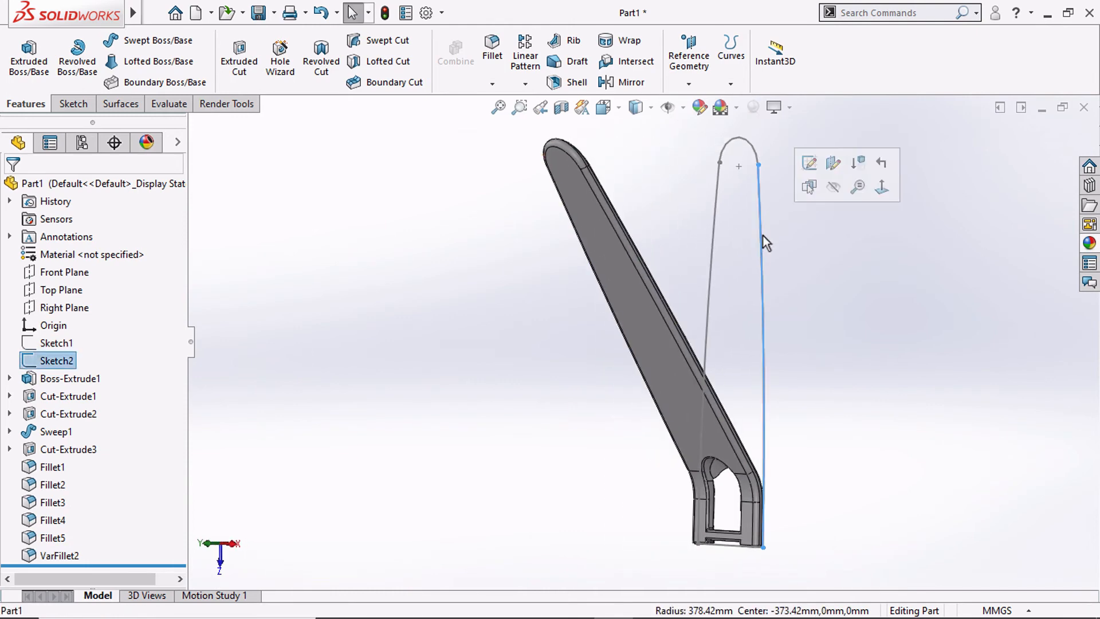
click(829, 187)
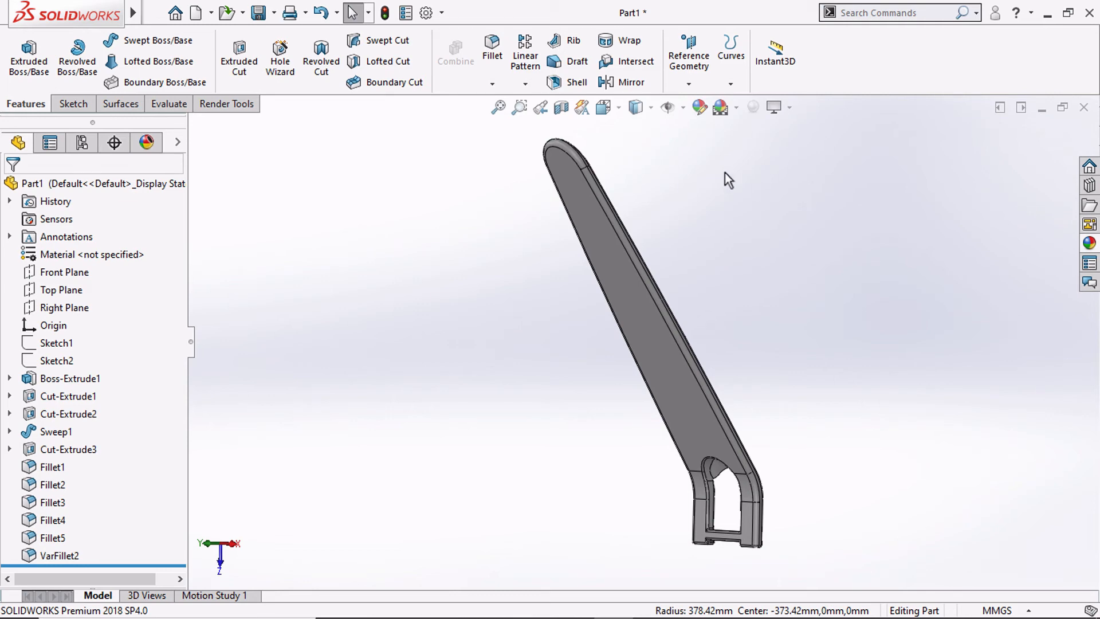
click(603, 107)
click(693, 152)
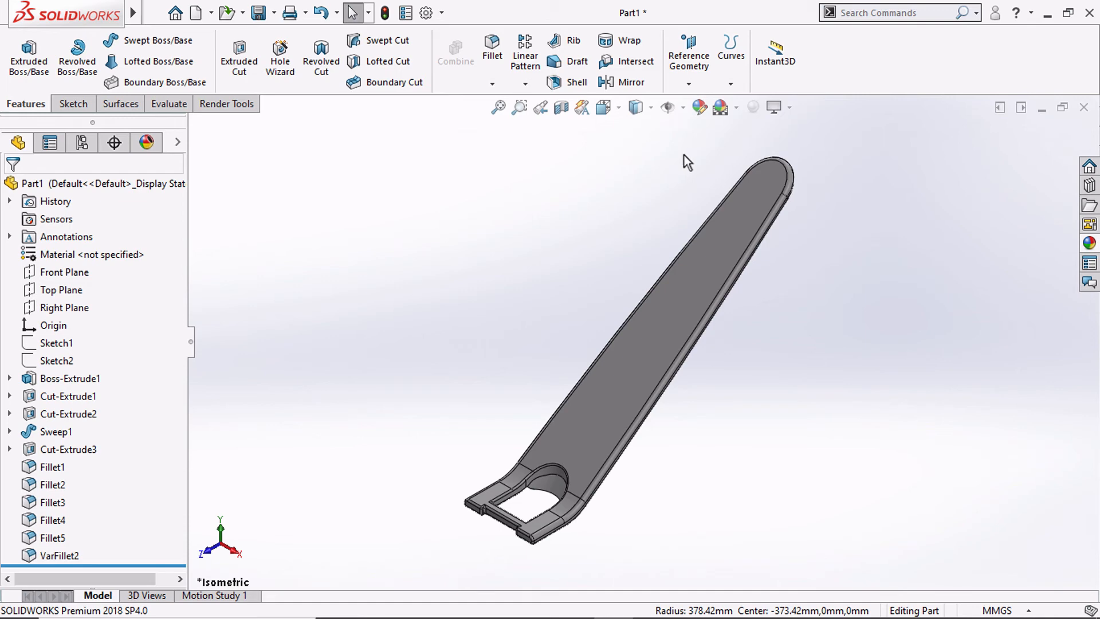
click(636, 107)
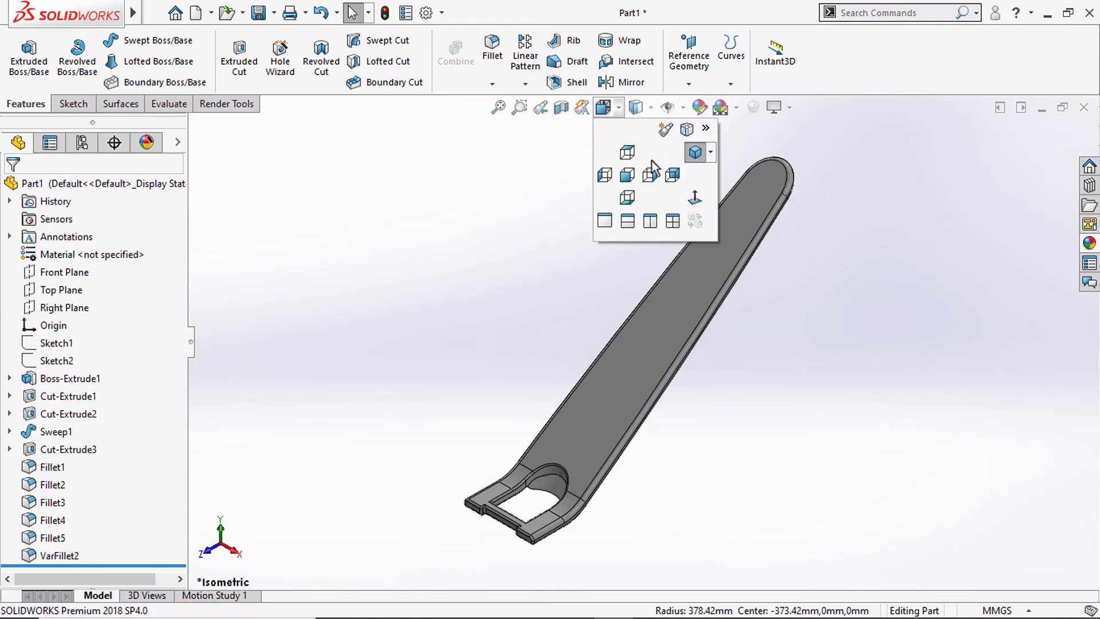
click(659, 175)
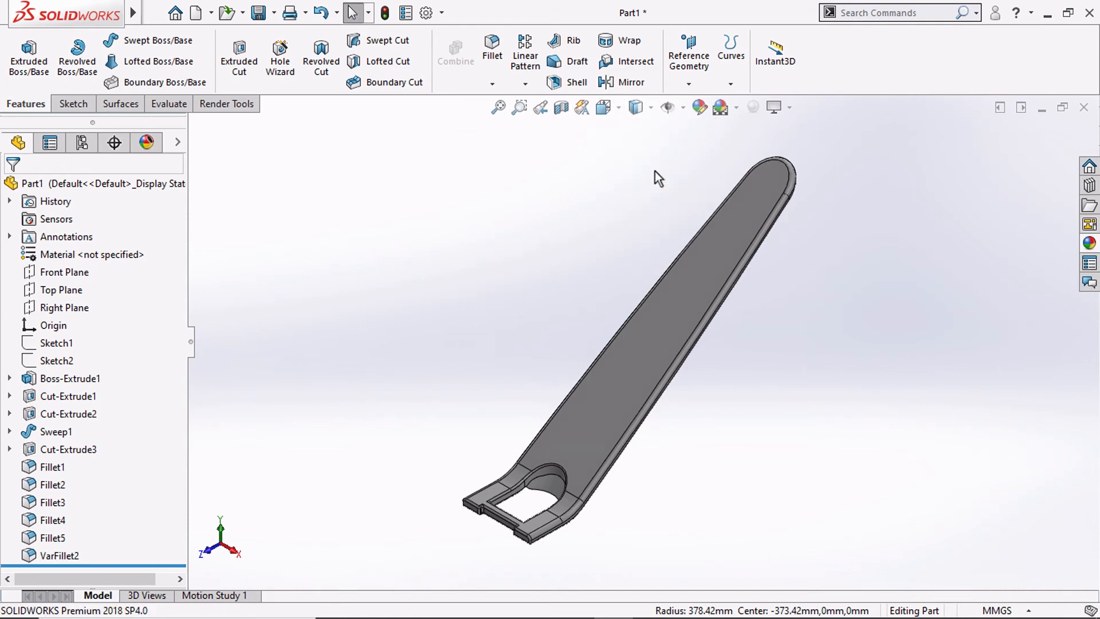
Start a sketch on the Right Plane and draw a construction line about 3.6 mm long from the rounded tip down along the upper edge.
click(68, 308)
click(105, 279)
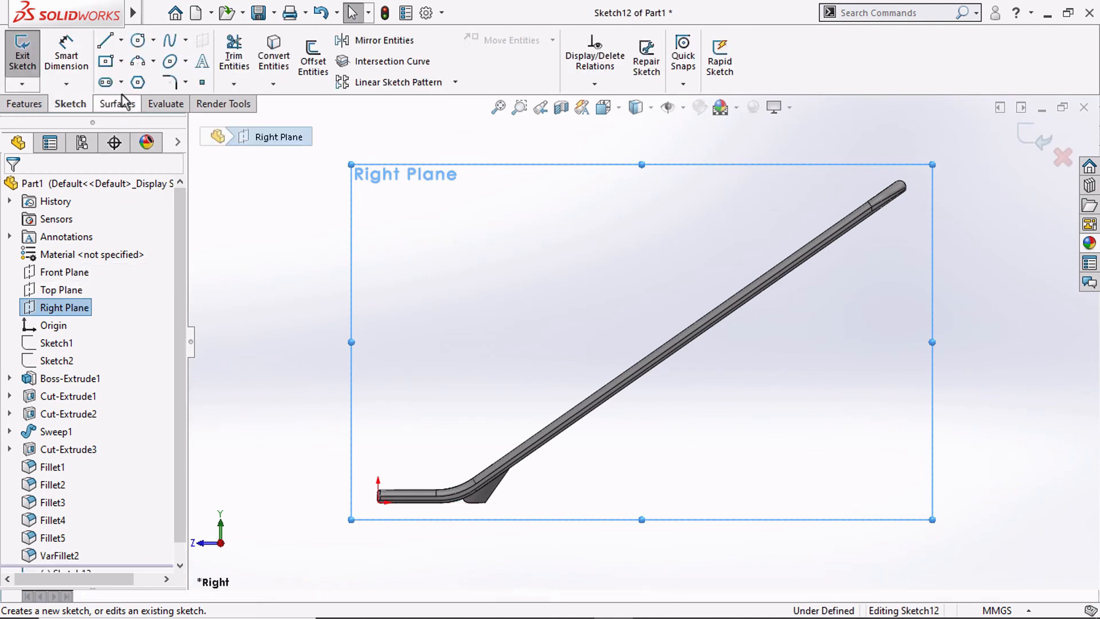
click(121, 40)
click(127, 61)
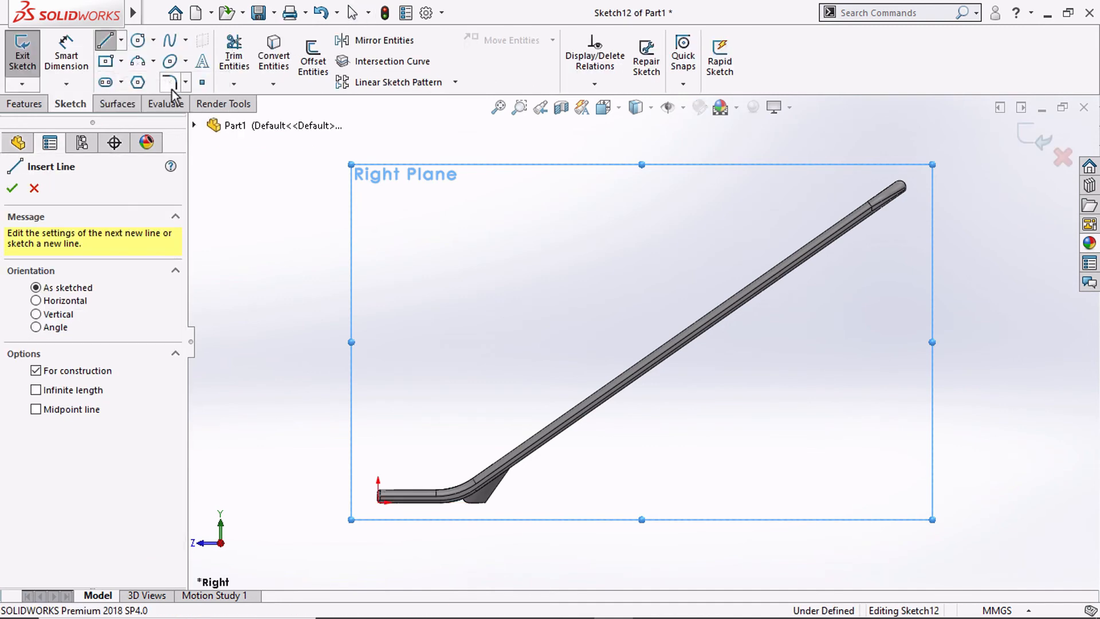
scroll(837, 211, down, 5)
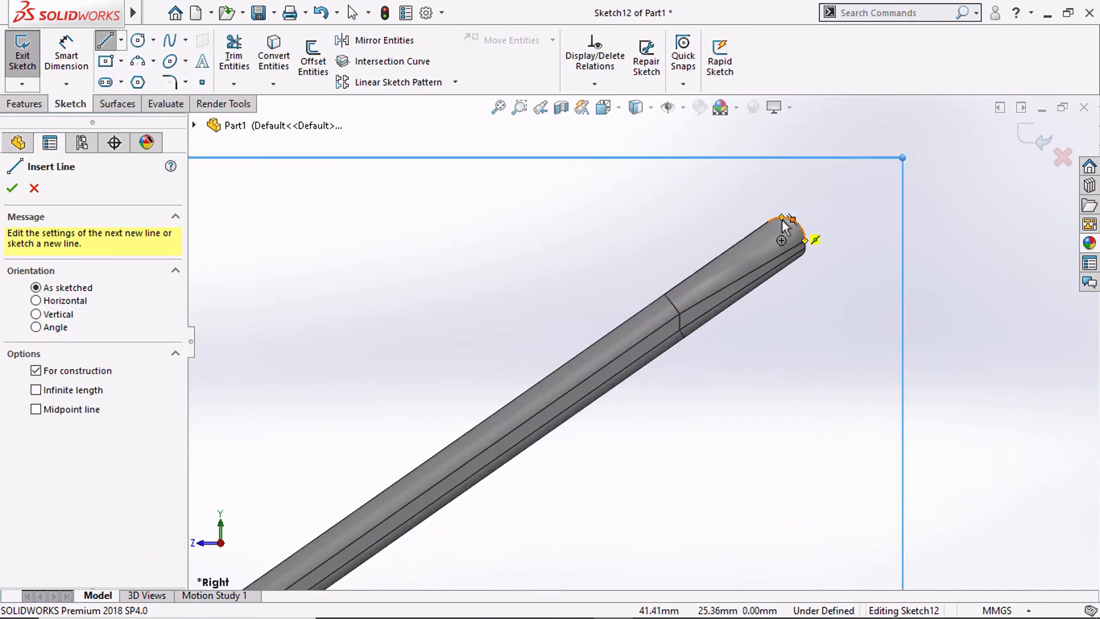
click(768, 222)
click(630, 318)
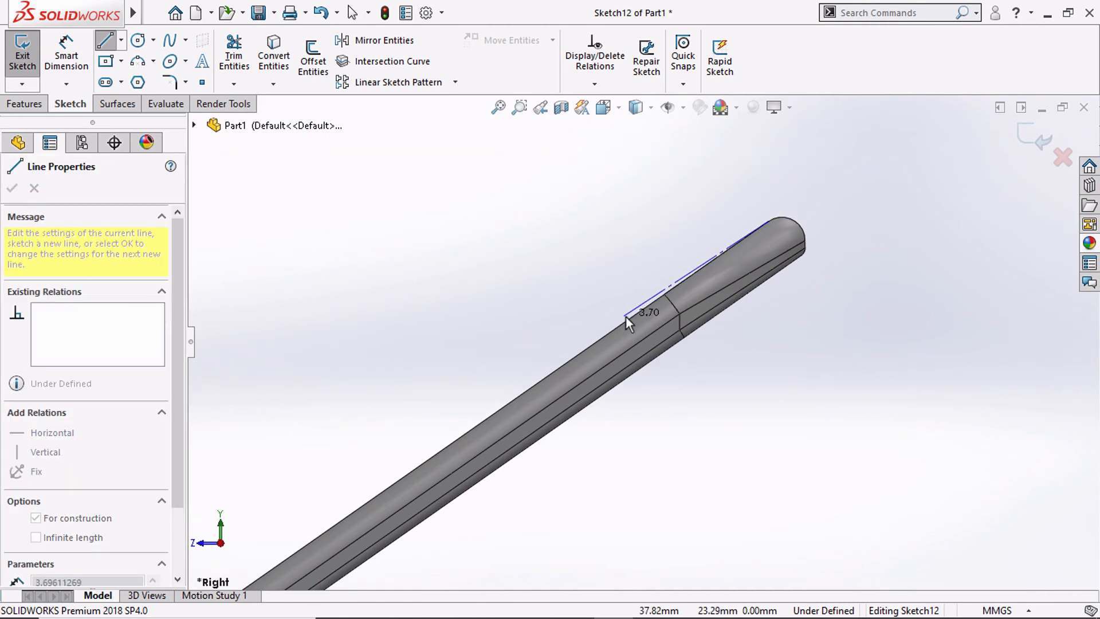
key(Escape)
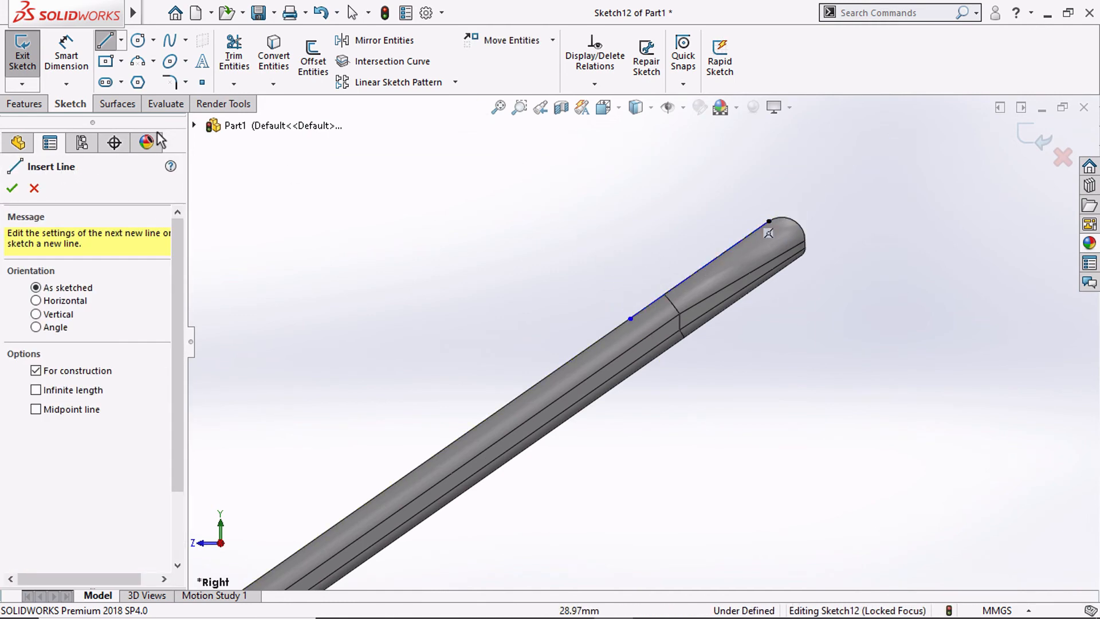
Set the construction line's length to 4 mm and attach its lower end to the part's upper edge.
click(80, 62)
click(692, 275)
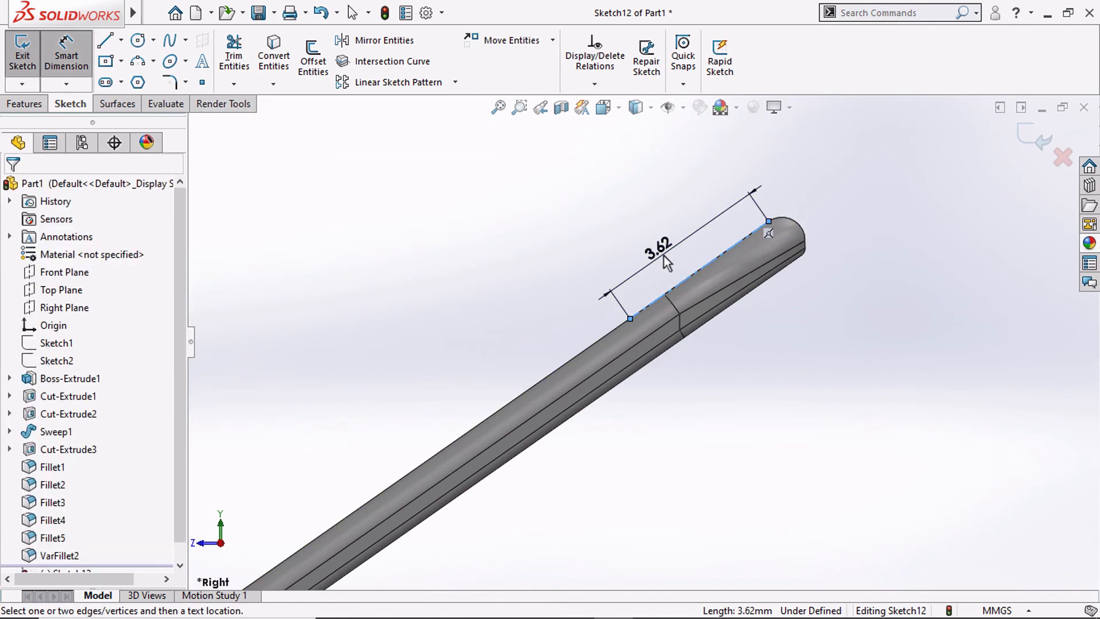
click(665, 261)
key(Return)
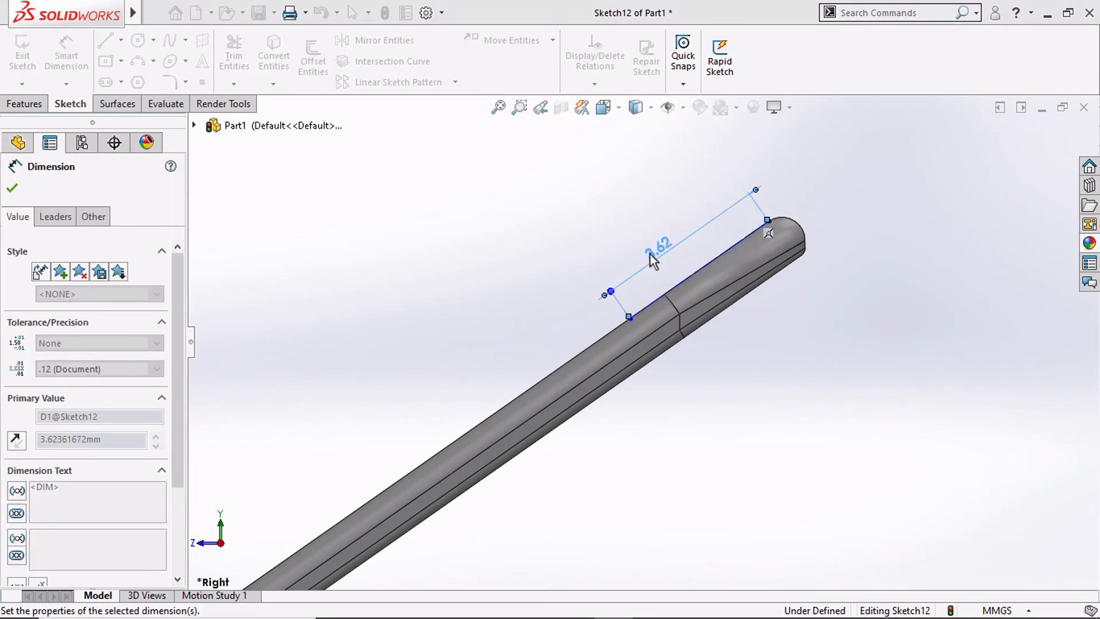
key(Escape)
scroll(630, 331, down, 2)
mouse_move(606, 328)
mouse_down()
mouse_move(603, 278)
mouse_move(607, 329)
mouse_up()
click(532, 297)
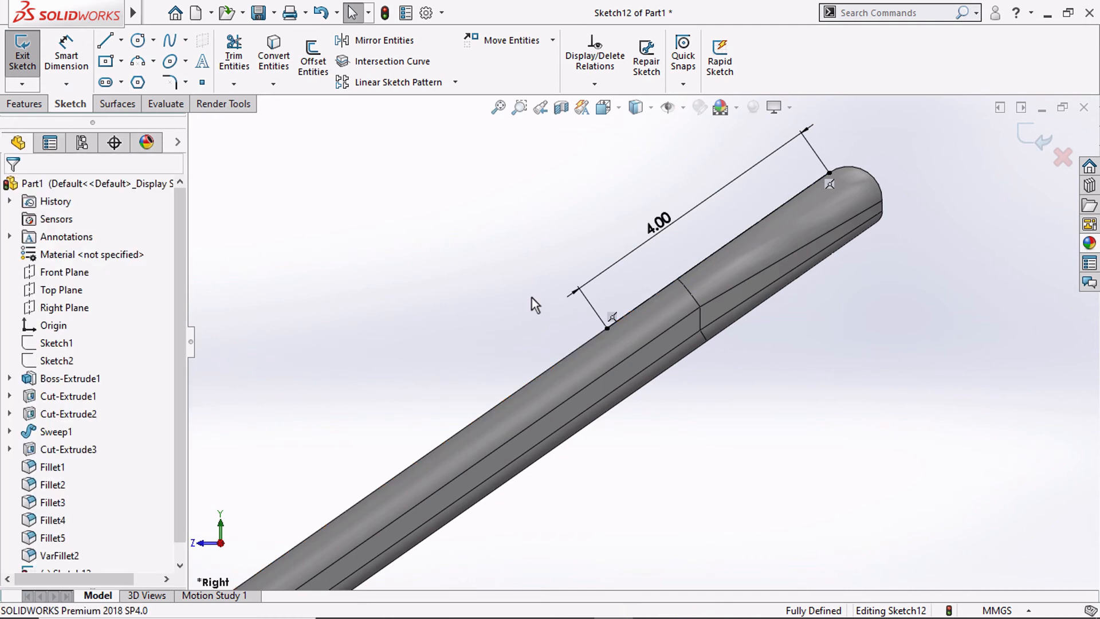
scroll(532, 298, up, 2)
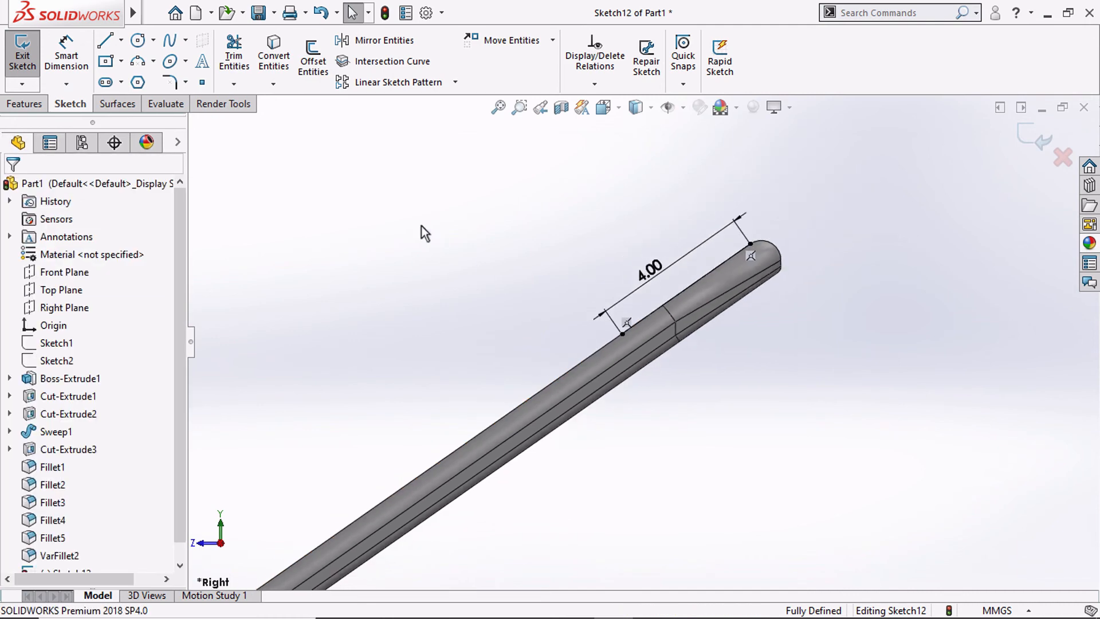
Draw a tiny vertical line down from the construction line's lower end and a horizontal line from it back to the upper edge.
click(121, 40)
click(128, 63)
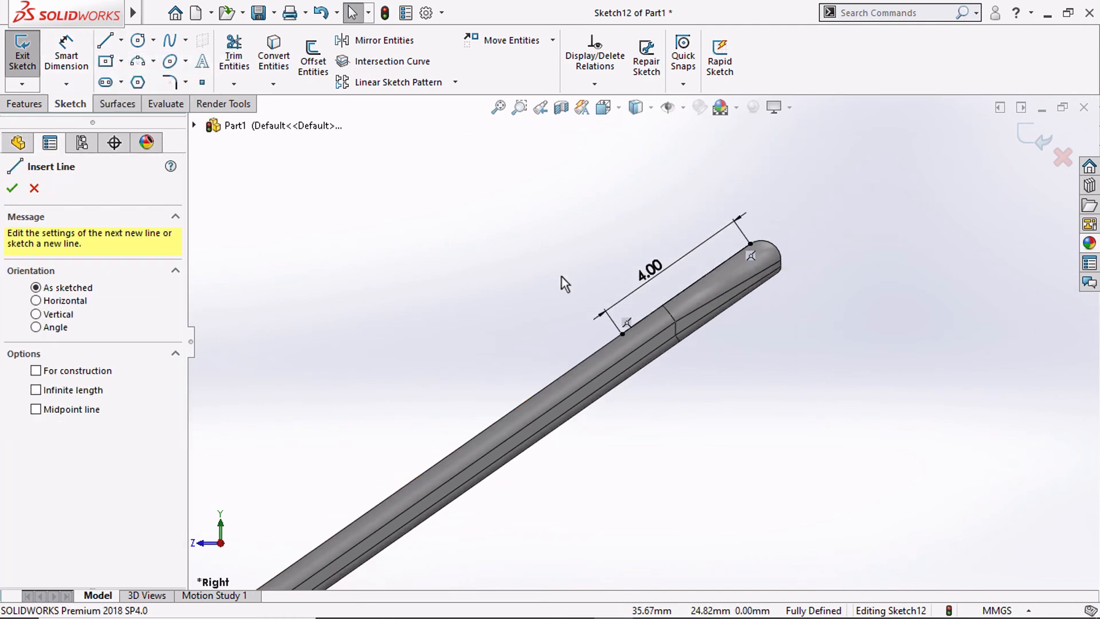
scroll(607, 347, down, 5)
click(642, 314)
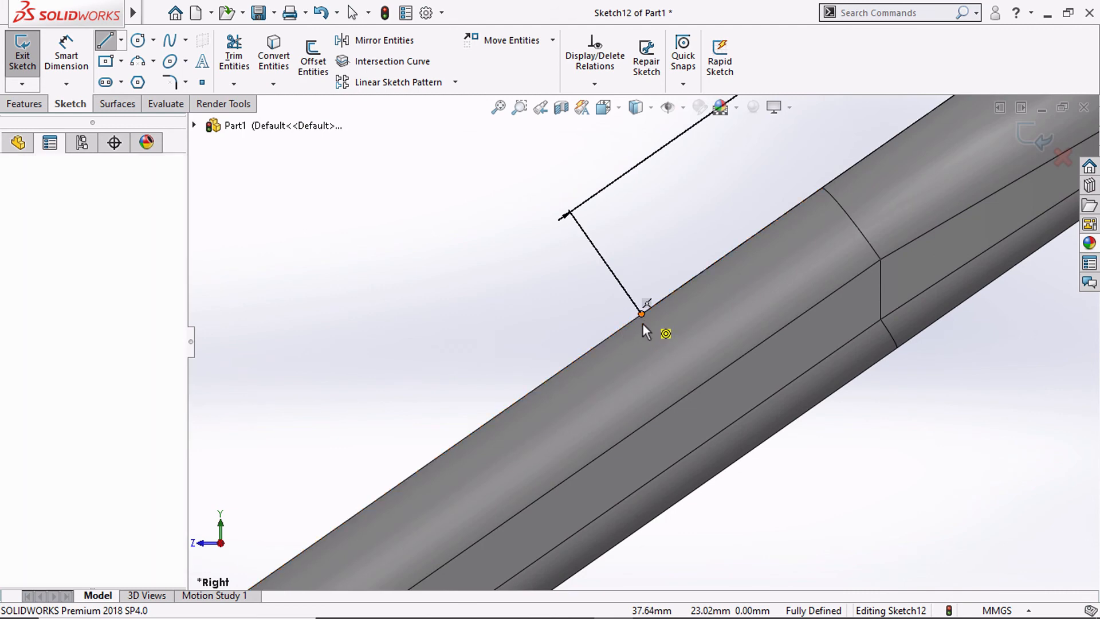
scroll(642, 325, down, 2)
click(642, 322)
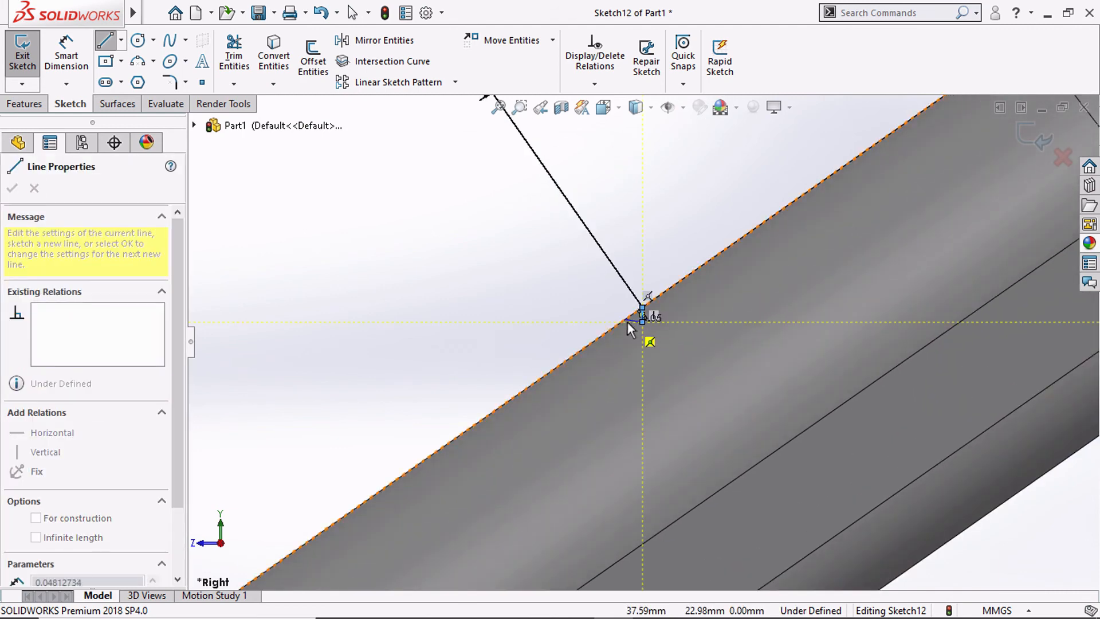
scroll(619, 304, down, 3)
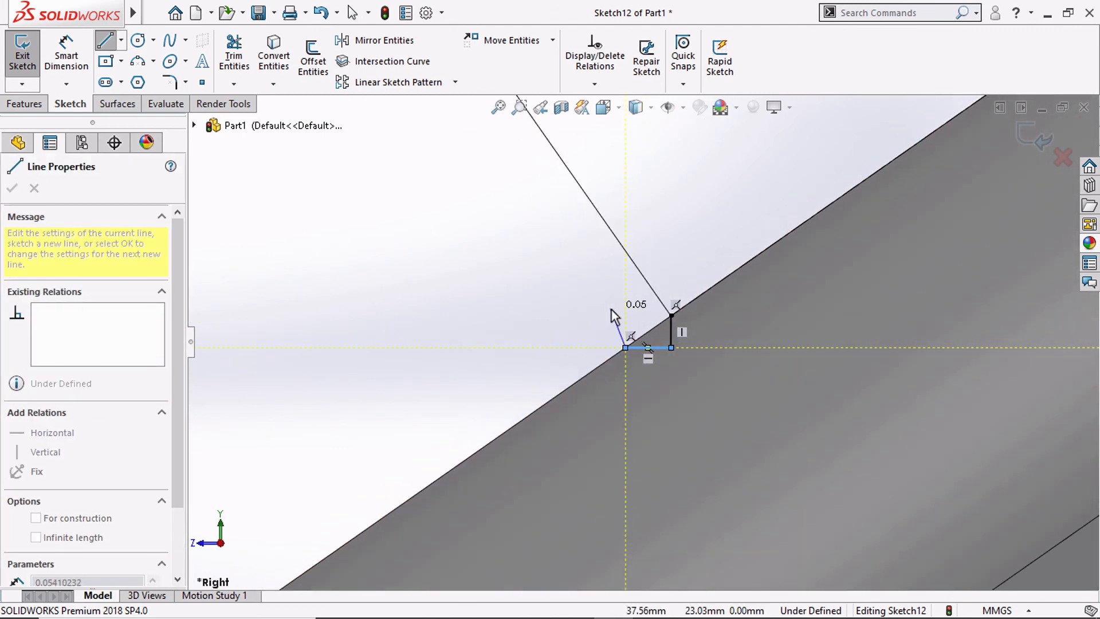
key(Escape)
key(Escape)
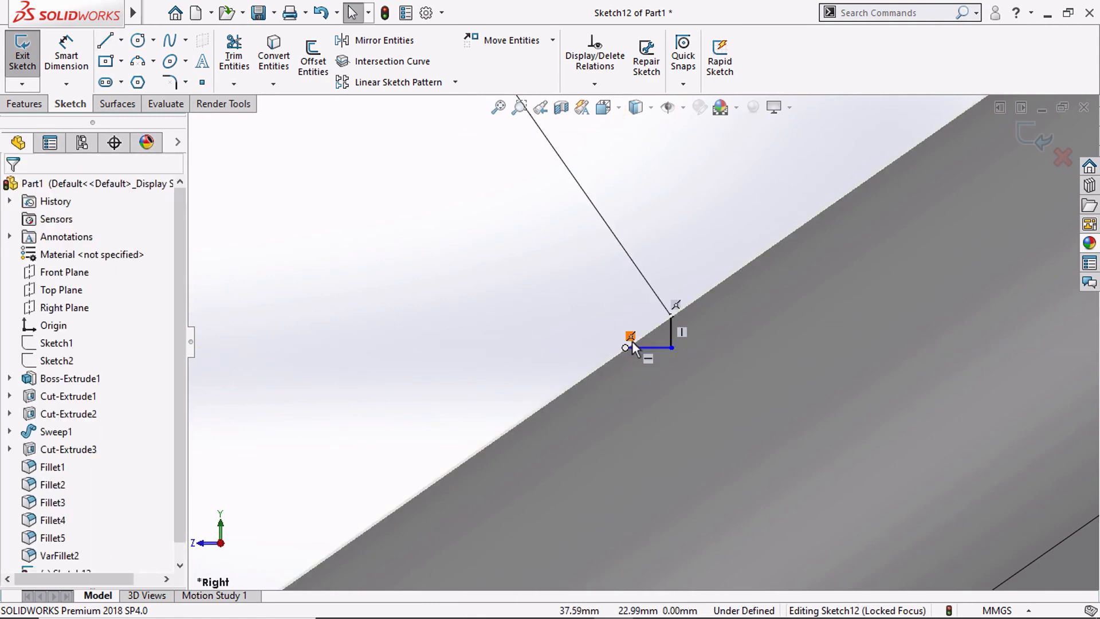
Remove the short line's horizontal relation and move its free end up along the part's edge so the line slants.
click(646, 359)
key(Delete)
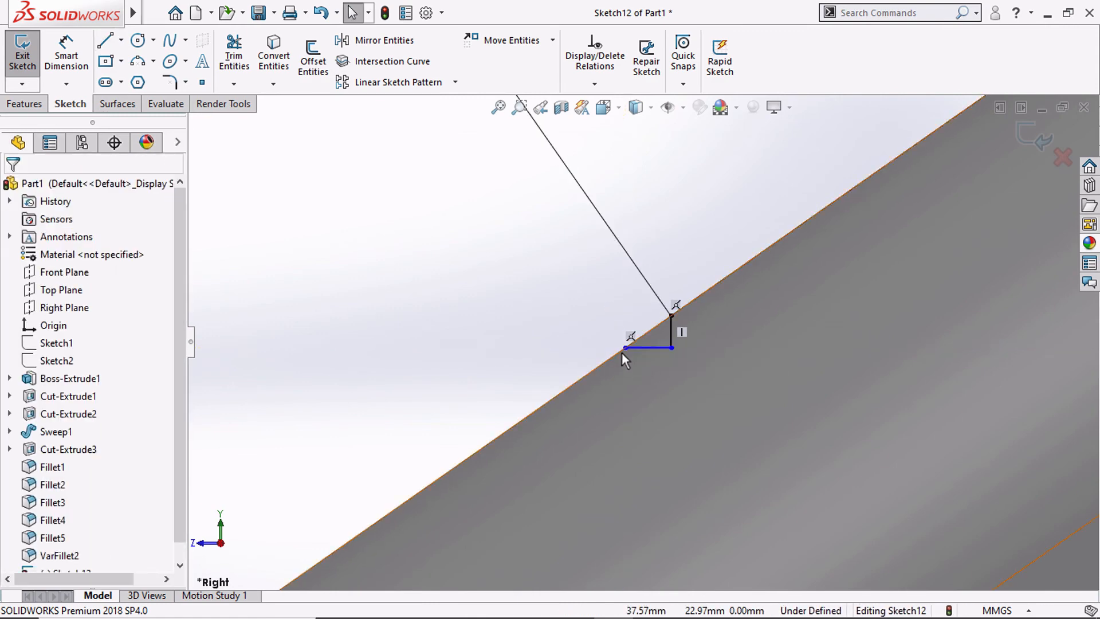
drag(625, 347, 644, 334)
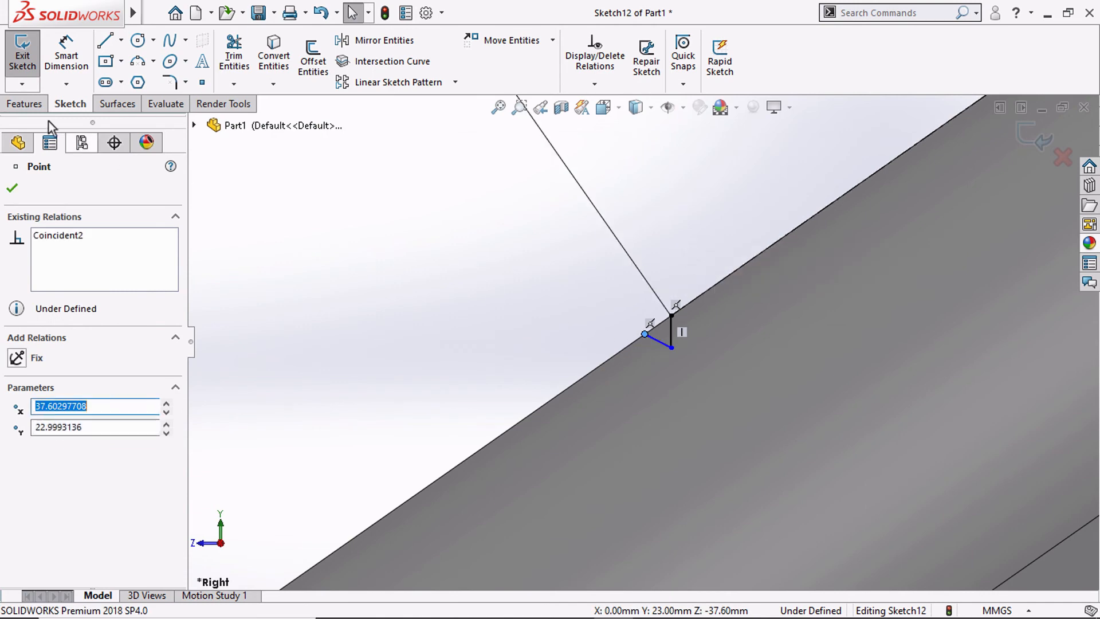
Dimension the angle between the short vertical and slanted lines and set it to 65°.
click(67, 58)
scroll(641, 331, down, 3)
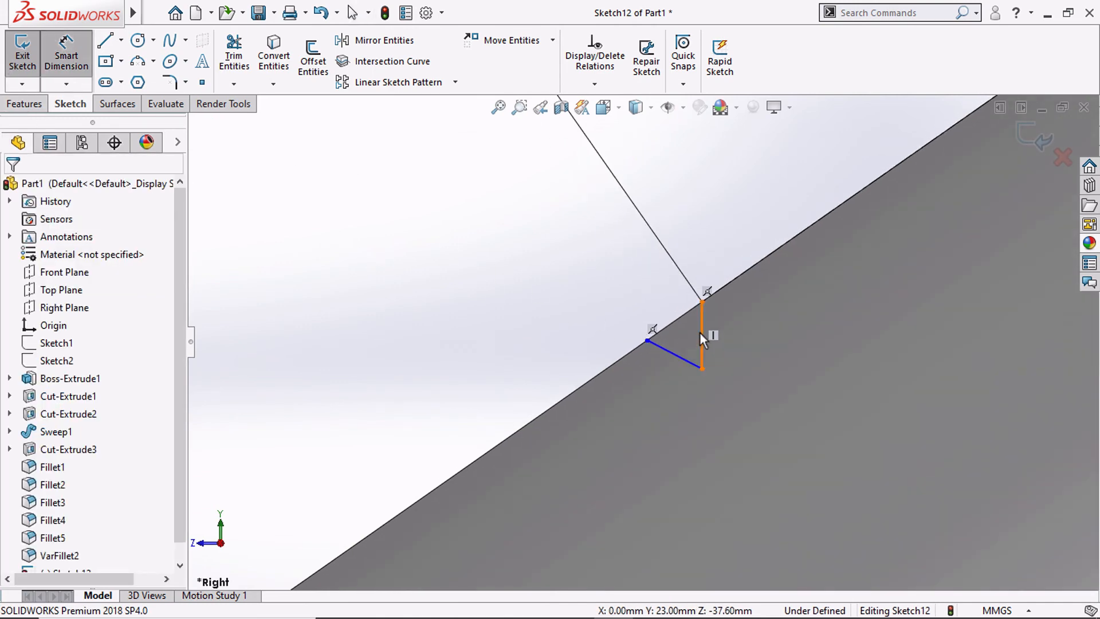
click(702, 332)
click(683, 359)
click(685, 332)
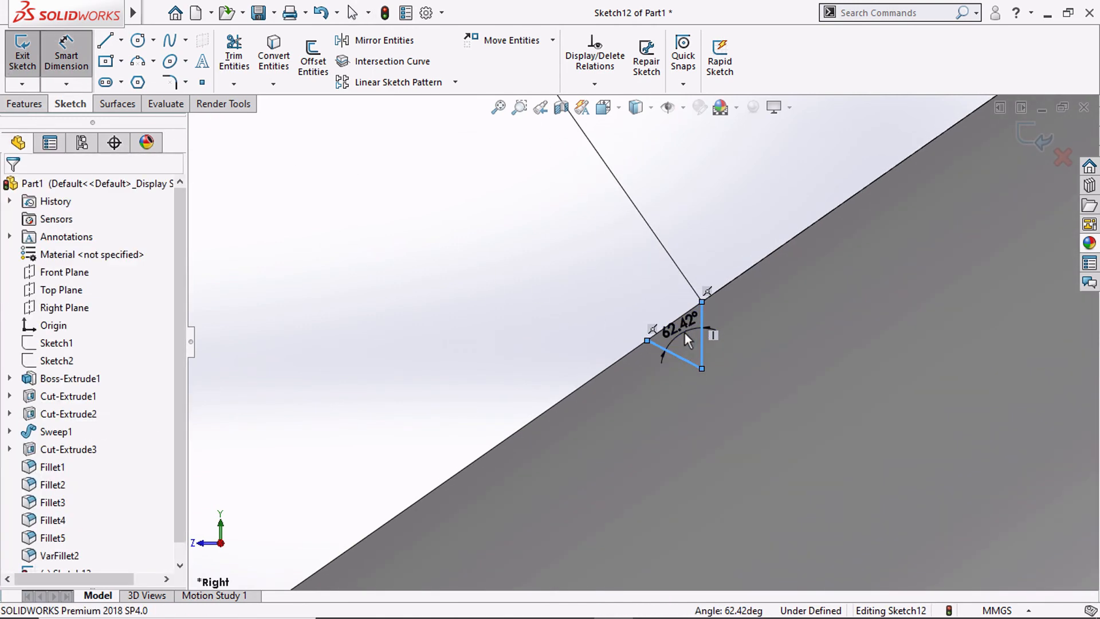
text(65)
key(Return)
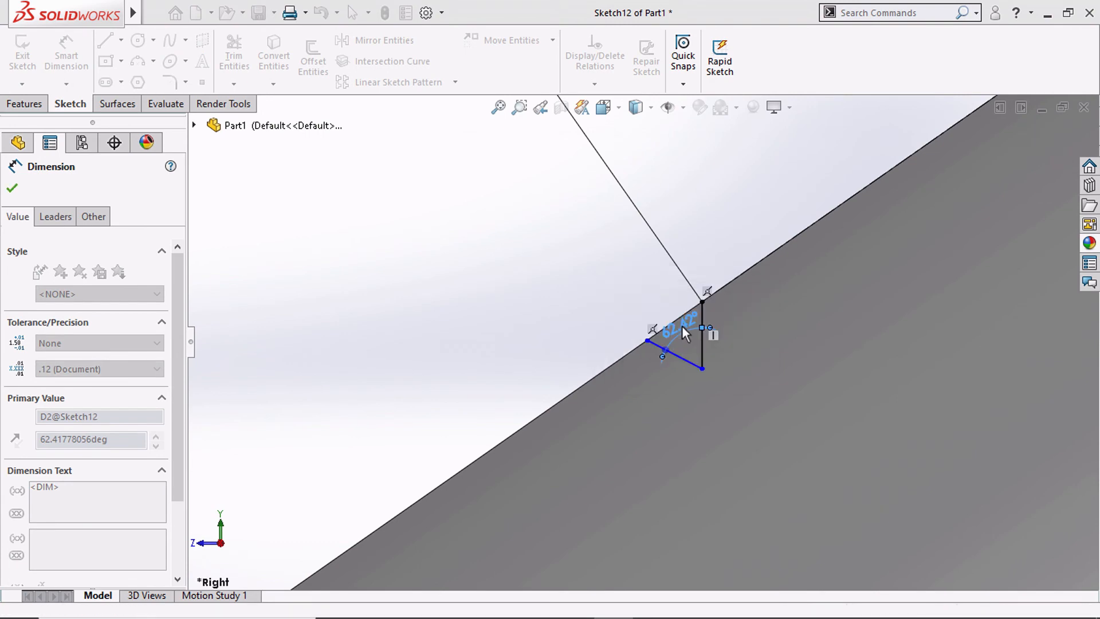
click(693, 364)
key(Escape)
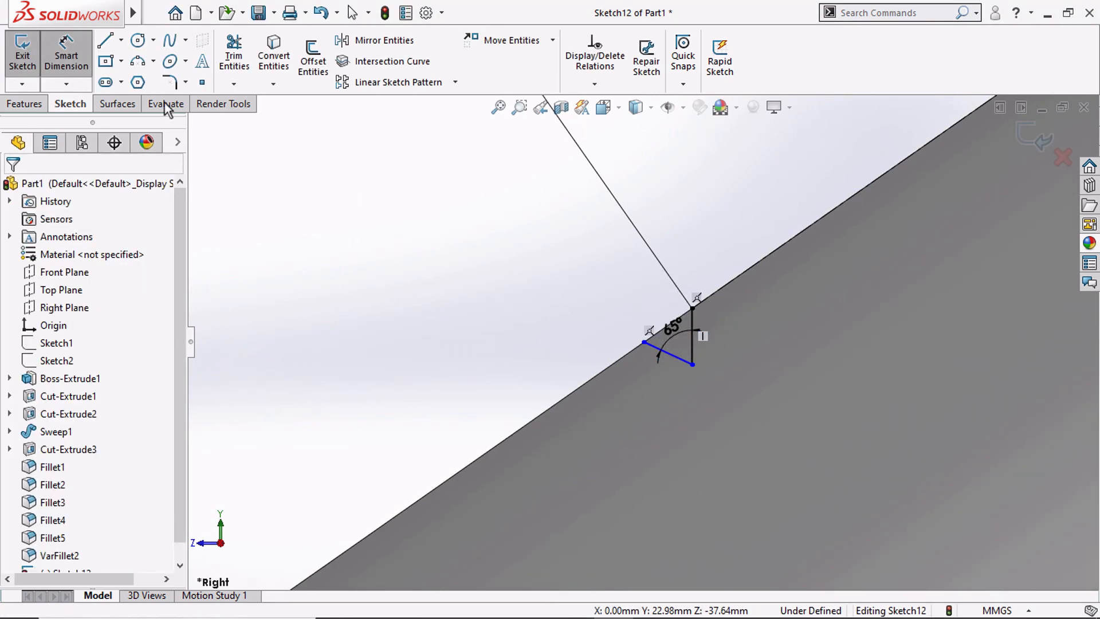
Close the small triangle with a line along the part's edge between the vertical and slanted lines' upper ends.
key(l)
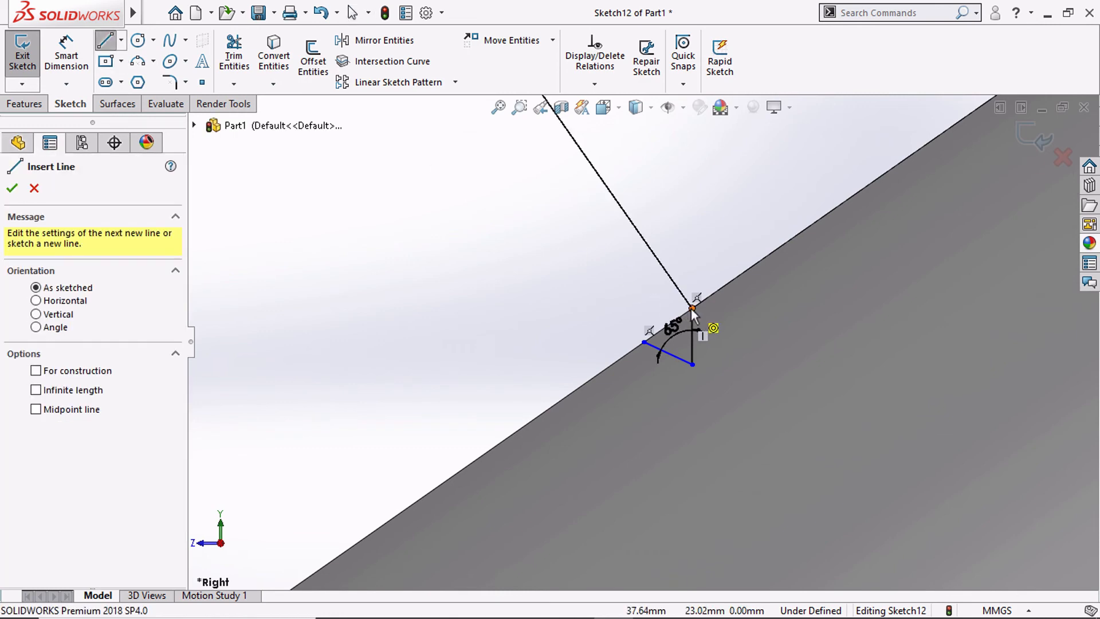
click(692, 309)
click(644, 343)
key(Escape)
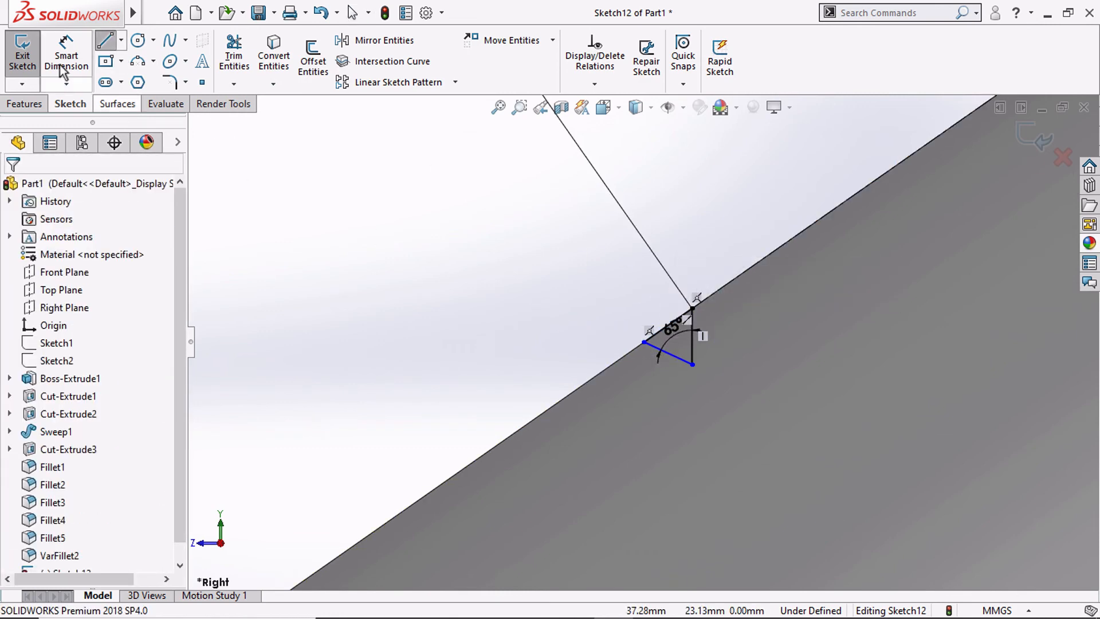
Draw a construction line from the triangle's lower corner to the midpoint of its edge-side line, and select the new line.
click(120, 40)
click(147, 80)
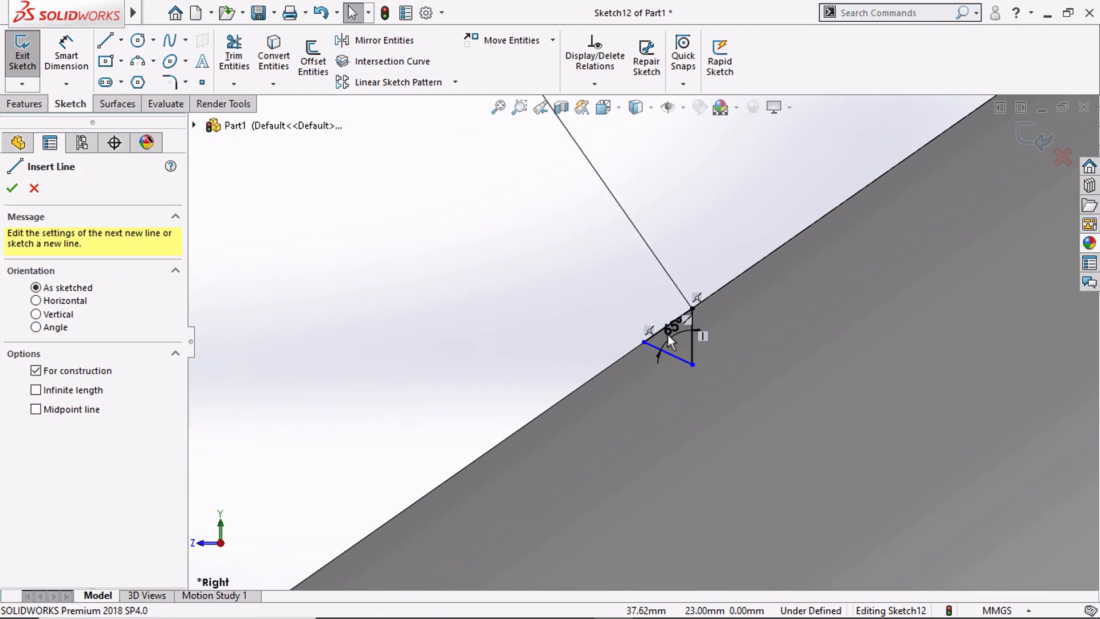
click(693, 364)
scroll(682, 339, down, 2)
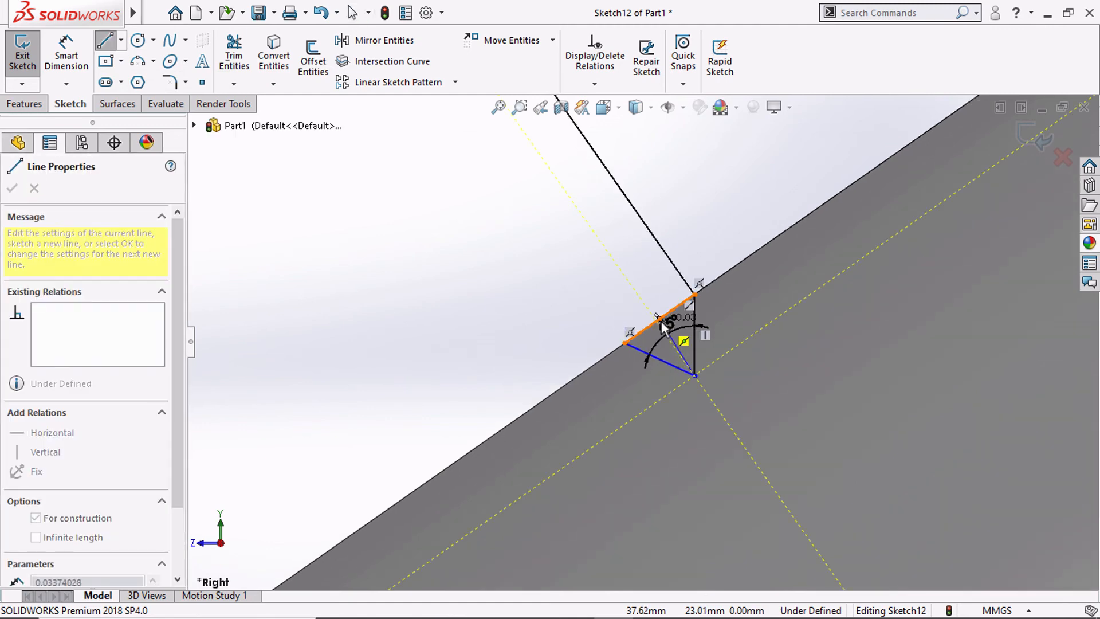
click(661, 319)
key(Escape)
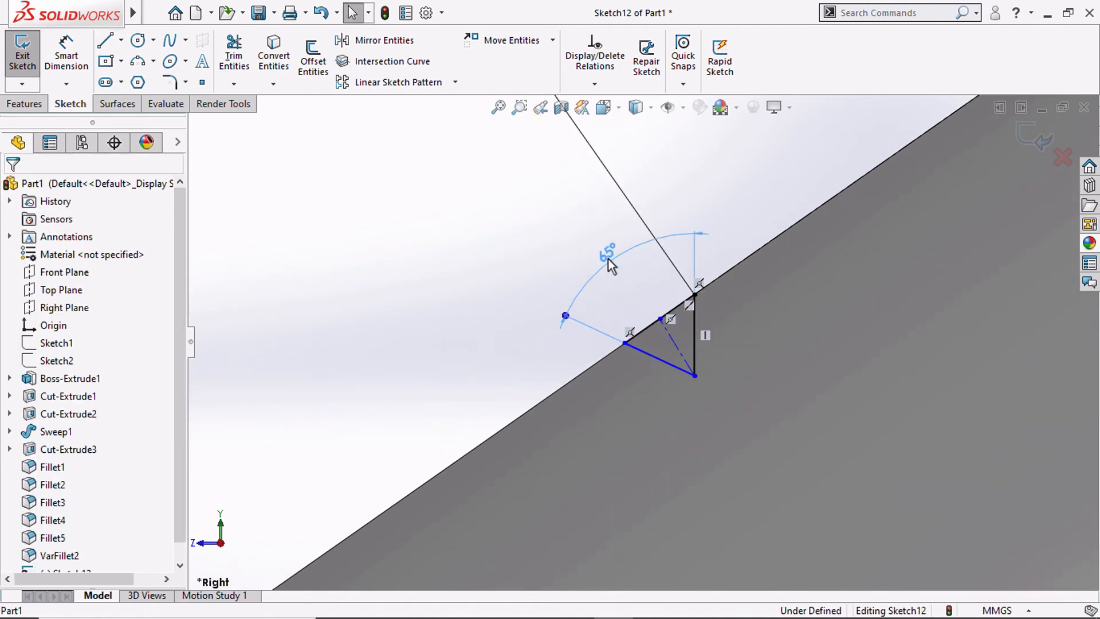
click(675, 345)
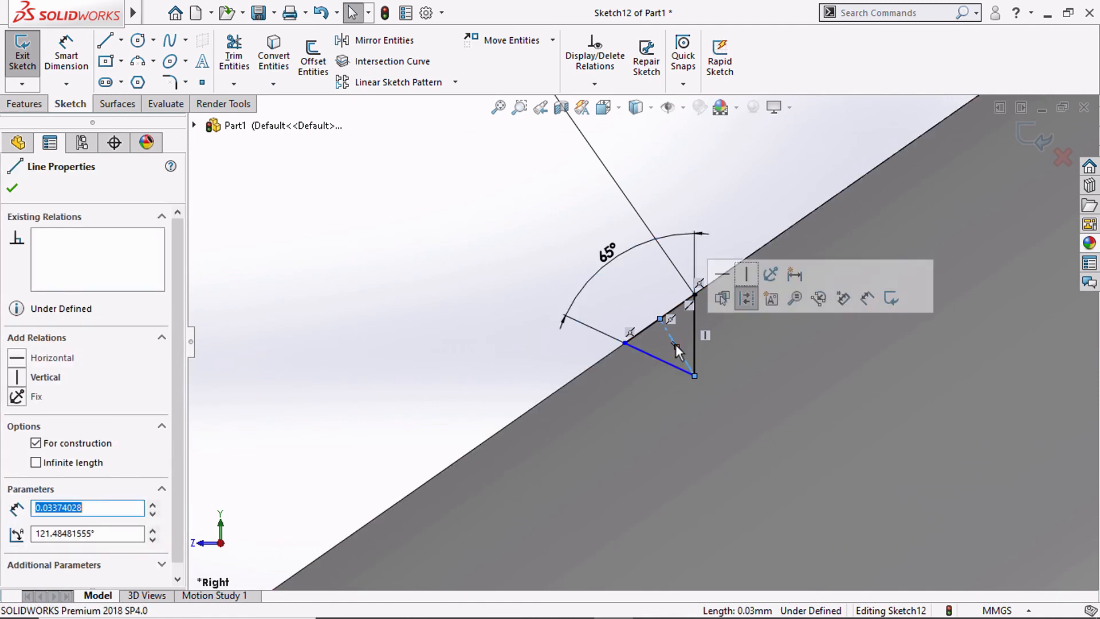
Make the triangle's construction line perpendicular to the 4 mm line along the part's edge, and delete the 65° angle dimension.
scroll(676, 345, up, 2)
ctrl+click(700, 294)
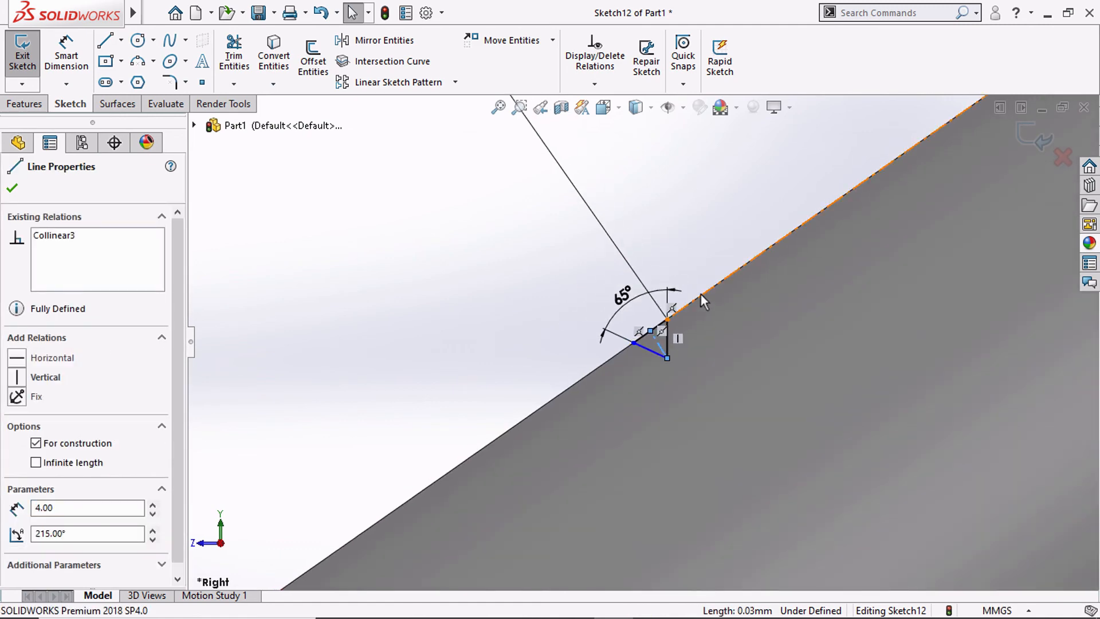
click(47, 505)
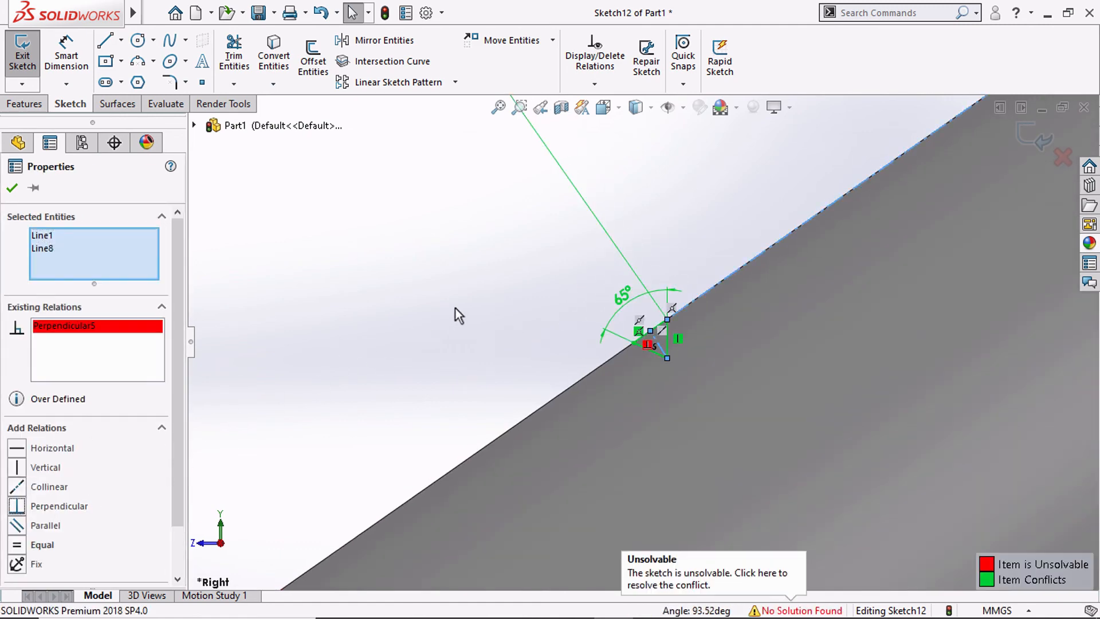
click(619, 312)
scroll(639, 314, down, 4)
click(614, 282)
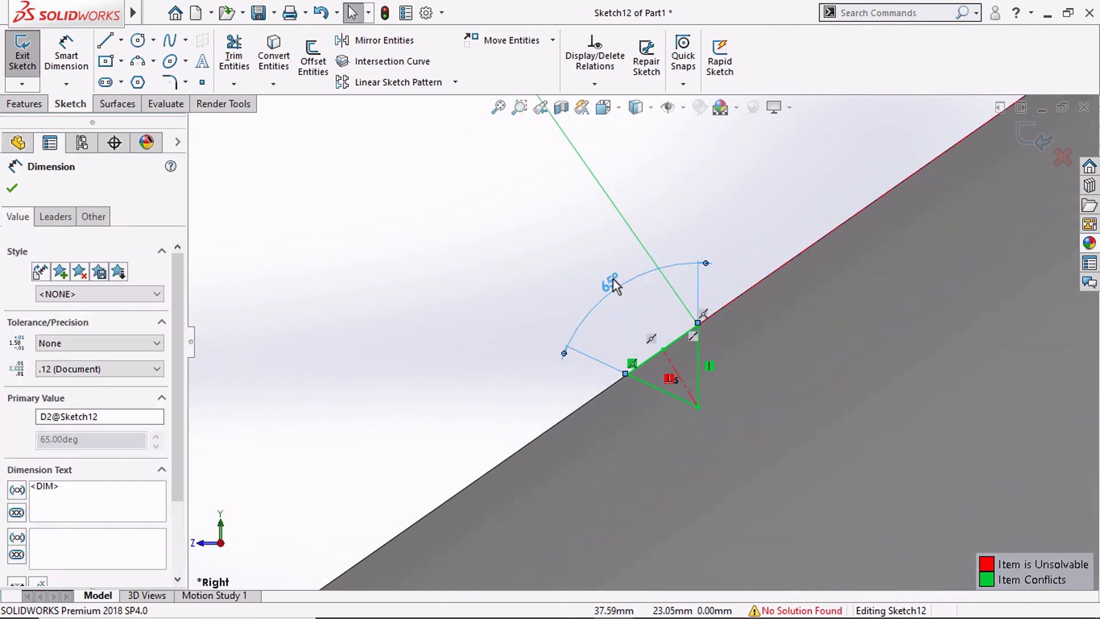
key(Delete)
Dimension the length of the triangle's construction line and set it to 0.10 mm.
click(66, 56)
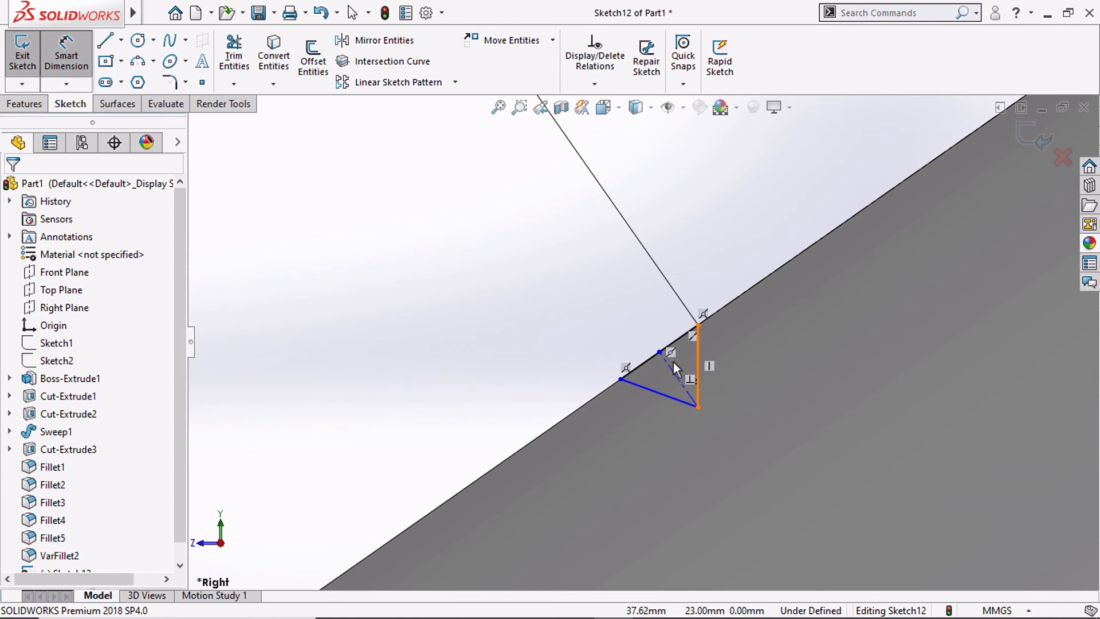
click(674, 372)
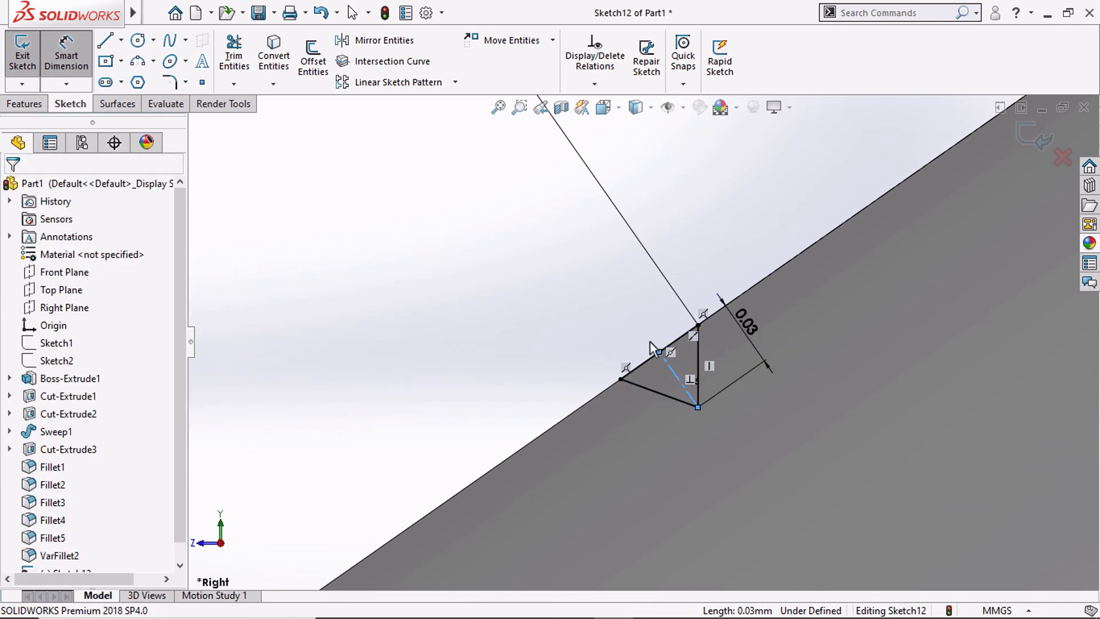
click(648, 338)
text(.)
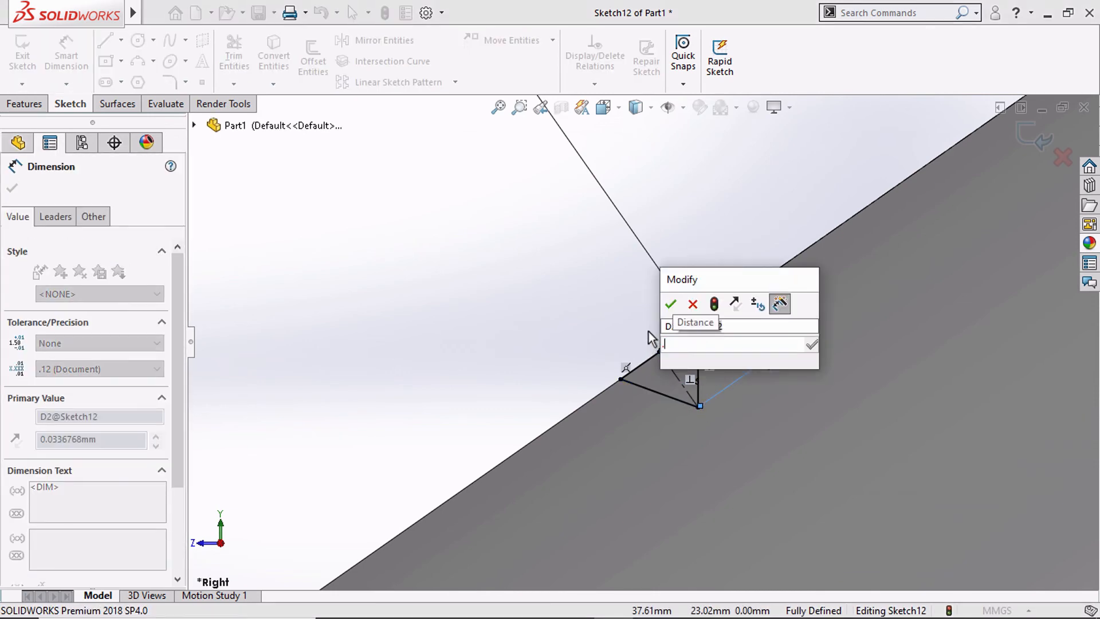
text(03)
key(Return)
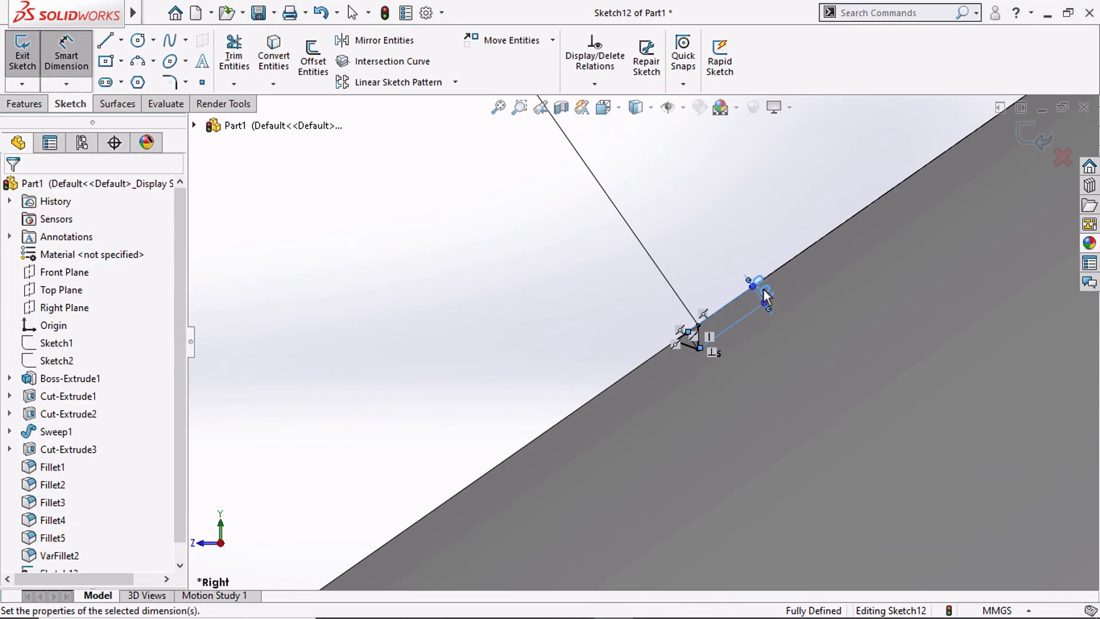
double_click(763, 289)
text(.01mm)
key(Return)
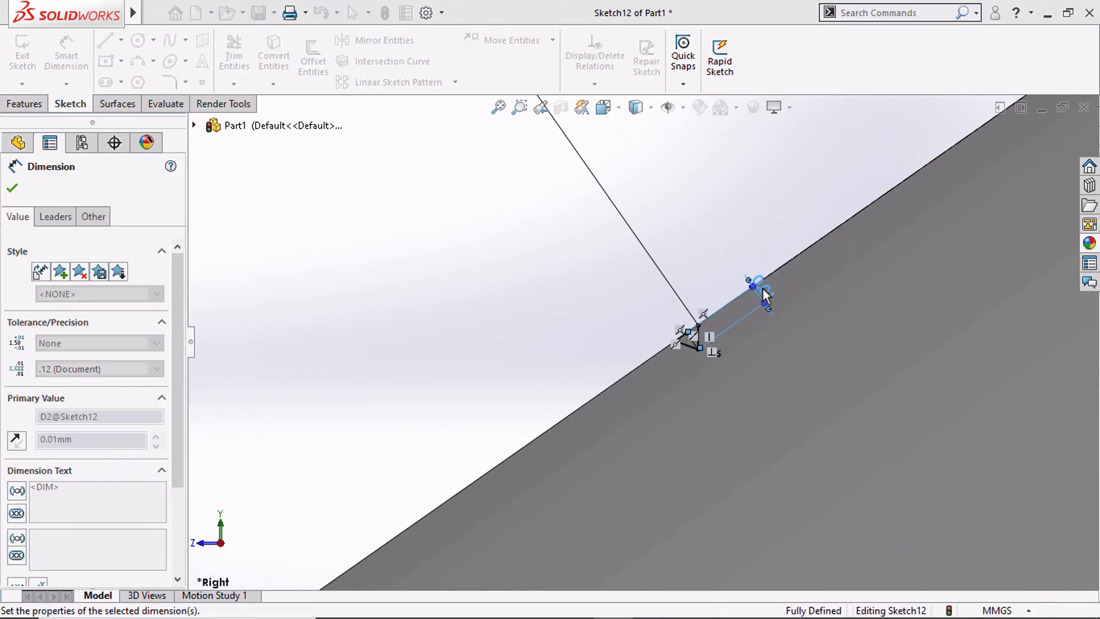
Extrude-cut the small triangle with the Through All - Both end condition to form a groove across the tip's face.
scroll(653, 347, up, 12)
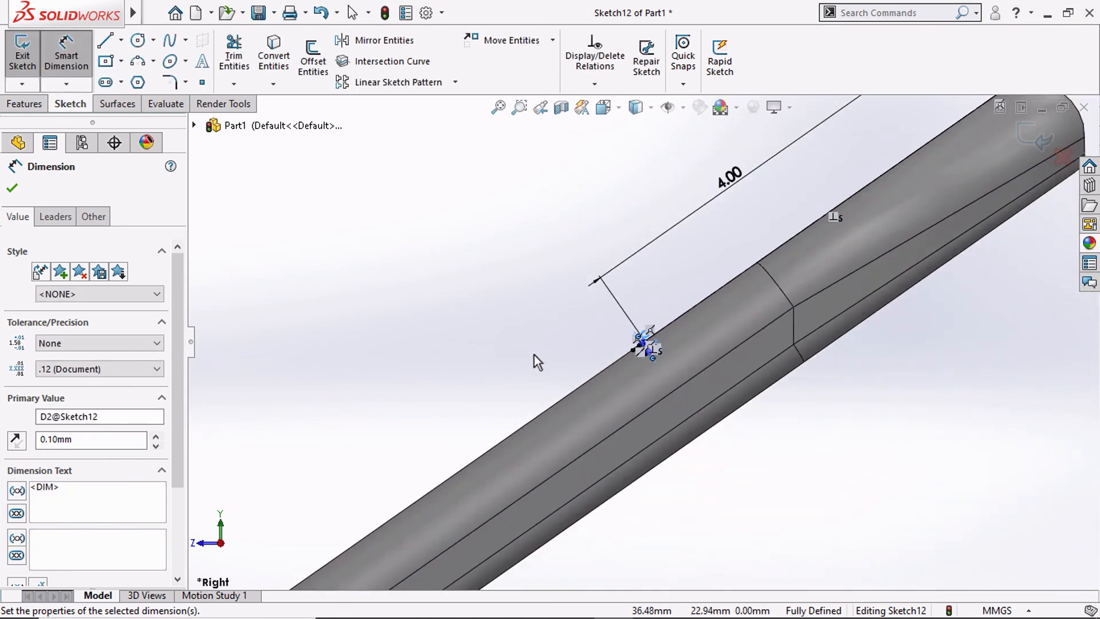
mouse_move(534, 355)
middle_down()
mouse_move(554, 394)
mouse_move(545, 380)
middle_up()
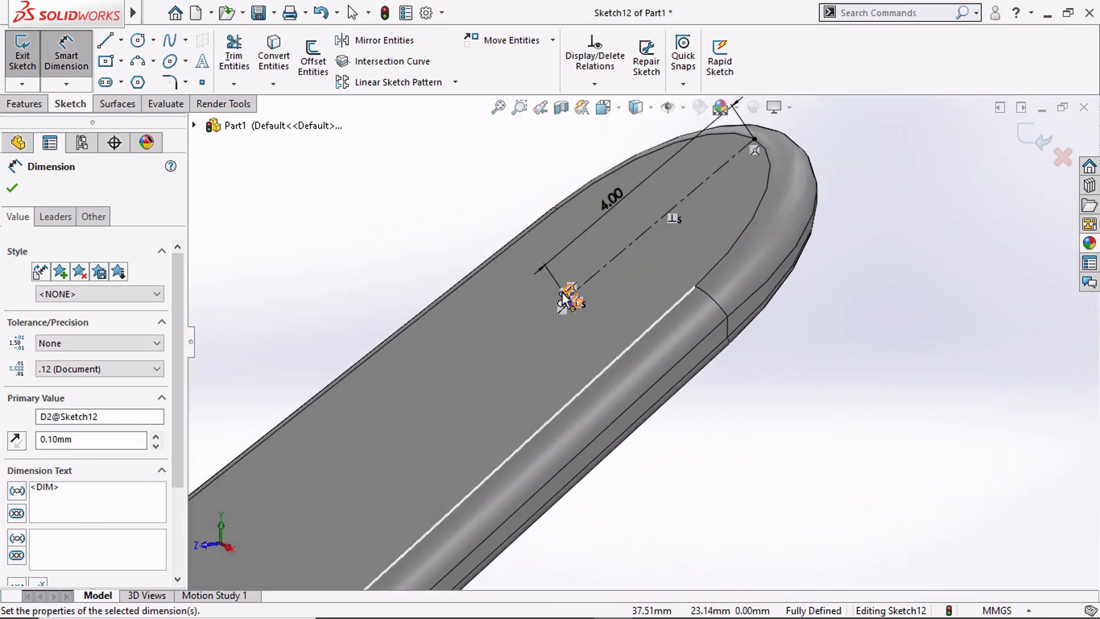
scroll(544, 281, down, 3)
click(26, 104)
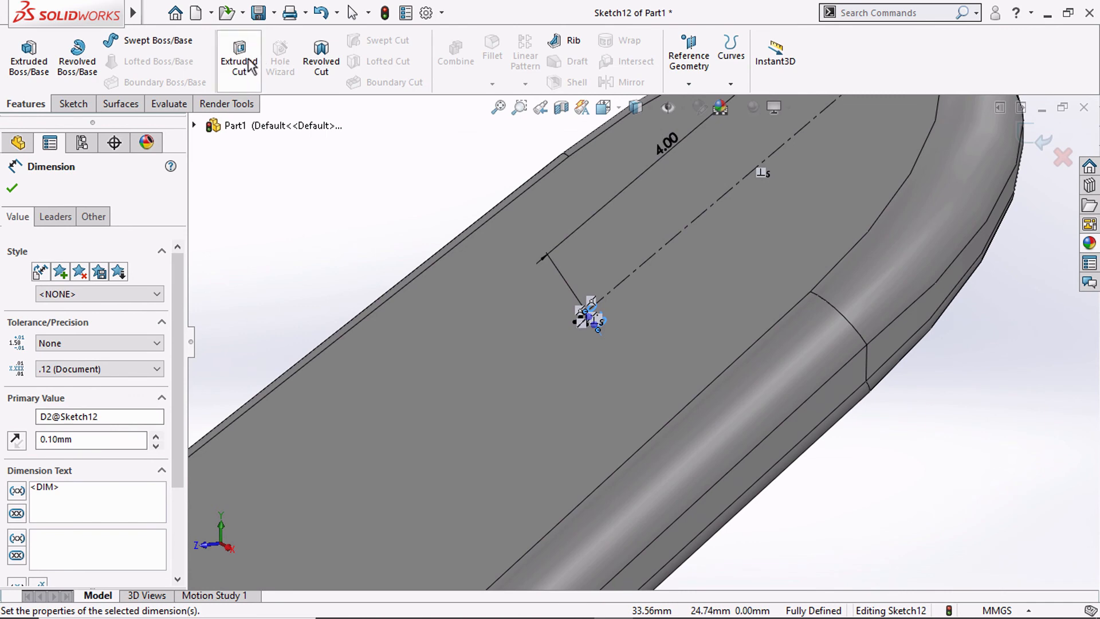
click(239, 60)
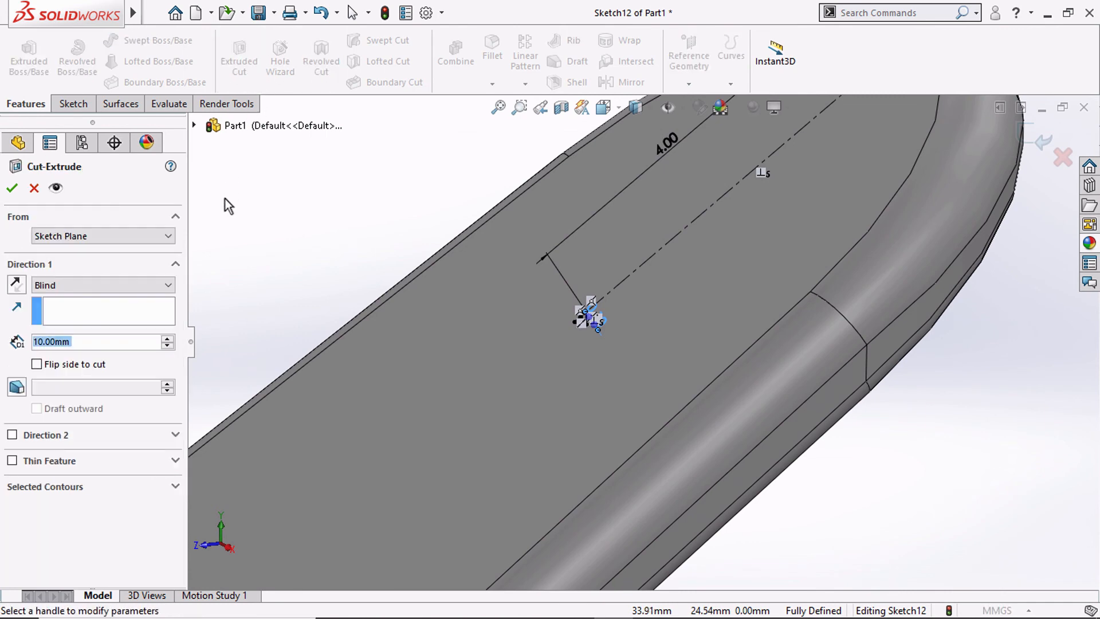
click(101, 282)
click(85, 317)
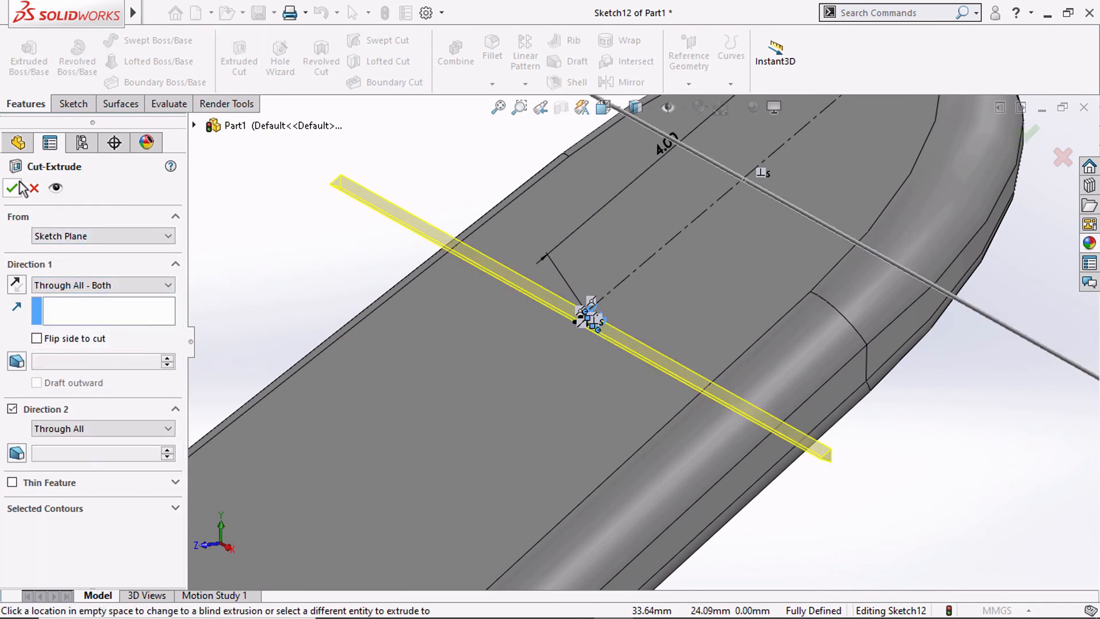
click(17, 186)
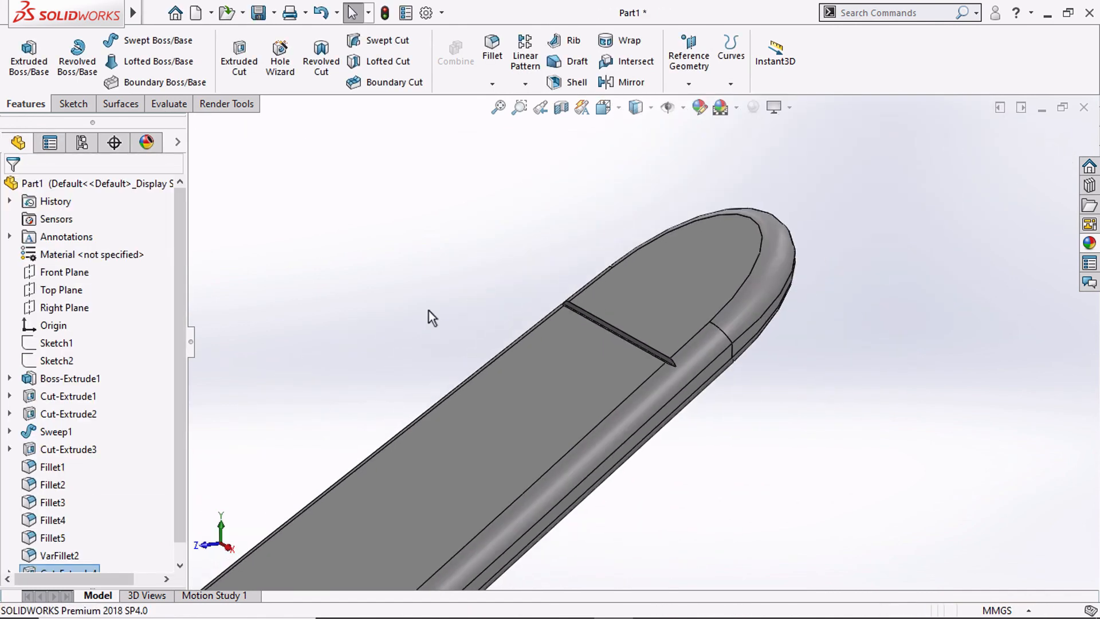
Examine the new groove near the rounded tip from several angles, including the Right view.
middle_drag(428, 310, 463, 383)
scroll(467, 373, up, 1)
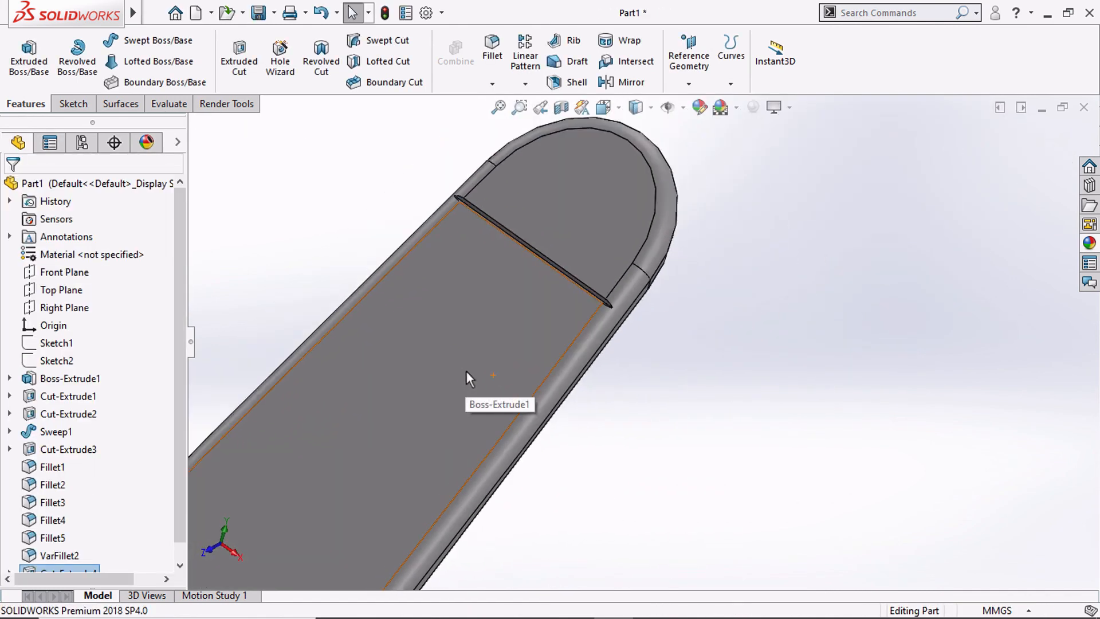
middle_drag(433, 284, 412, 315)
scroll(549, 281, down, 2)
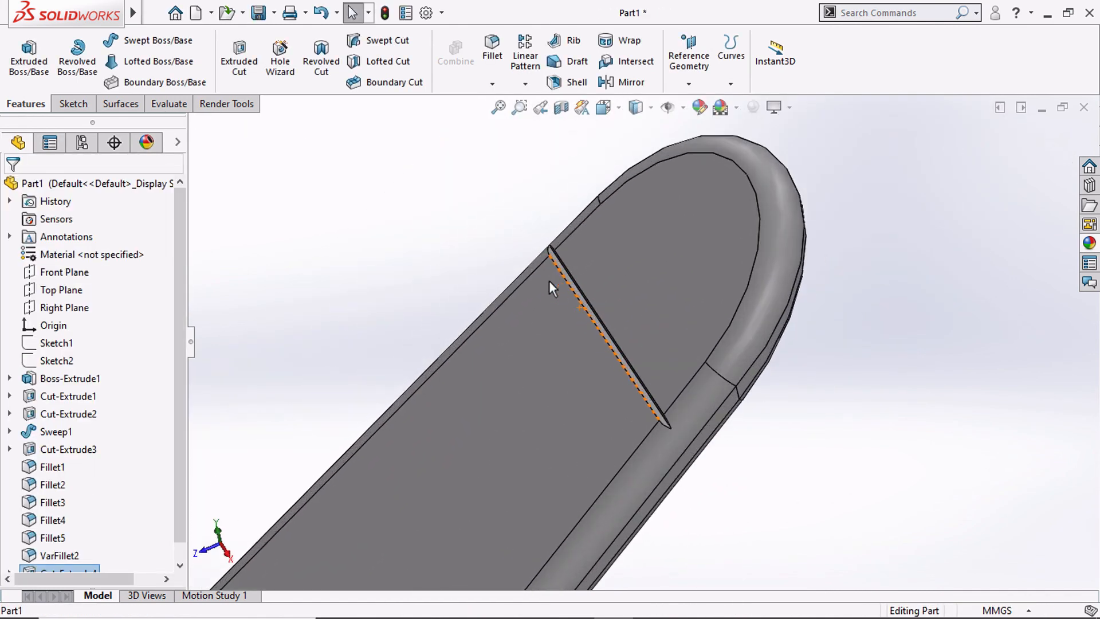
scroll(521, 196, up, 3)
click(604, 107)
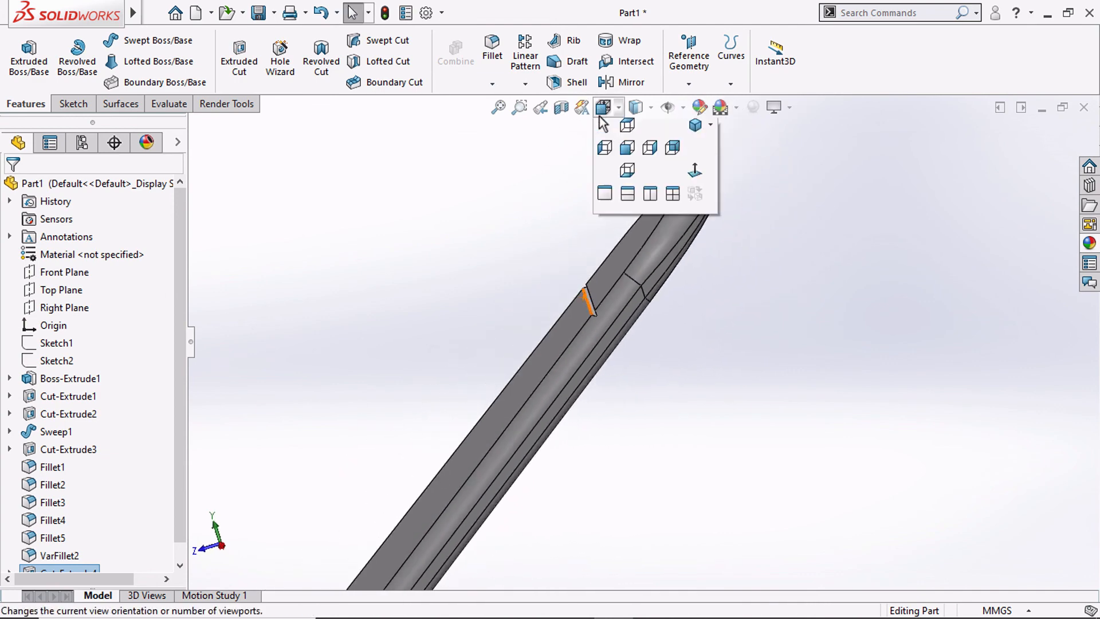
click(650, 147)
scroll(651, 197, down, 4)
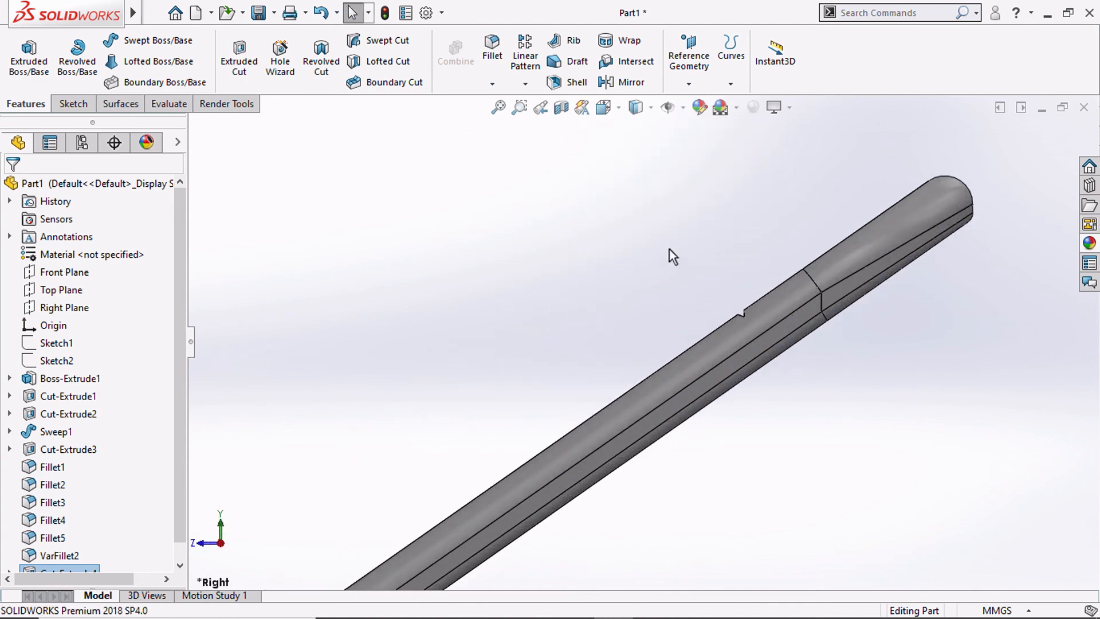
scroll(442, 219, up, 2)
middle_drag(569, 220, 588, 269)
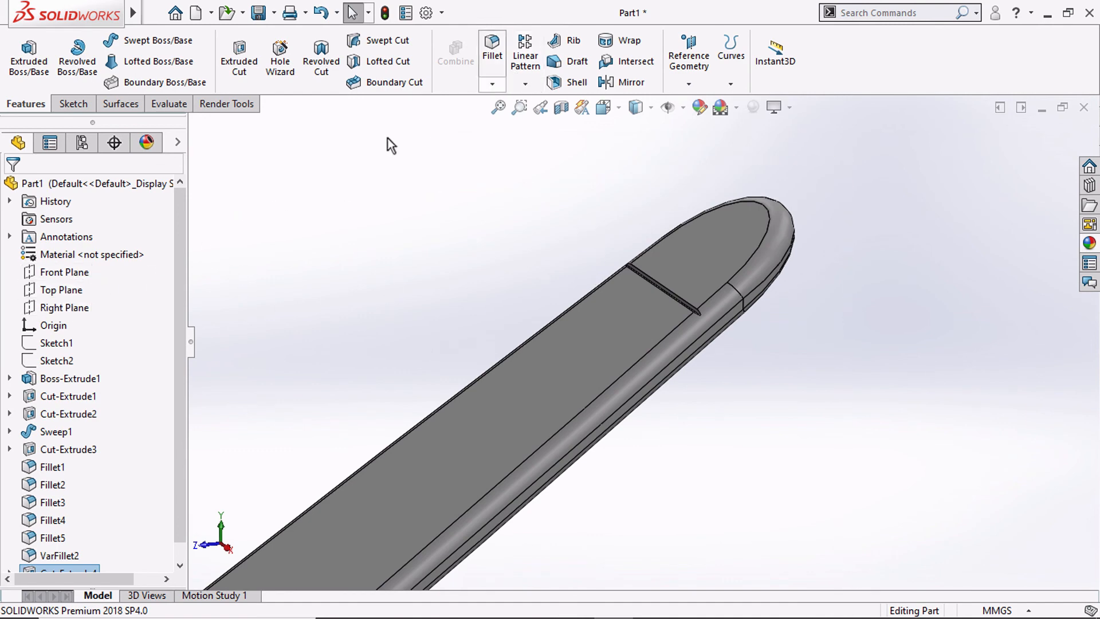
Show Sketch12 under the groove's cut feature so its construction line can serve as a reference.
scroll(62, 350, down, 1)
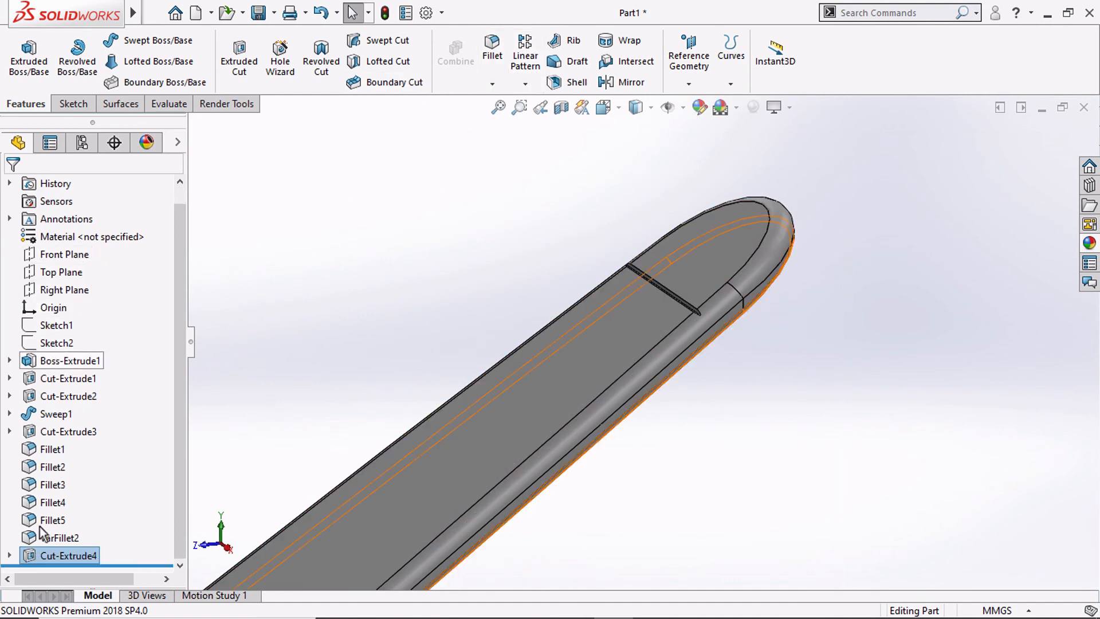
click(11, 555)
click(65, 558)
click(79, 536)
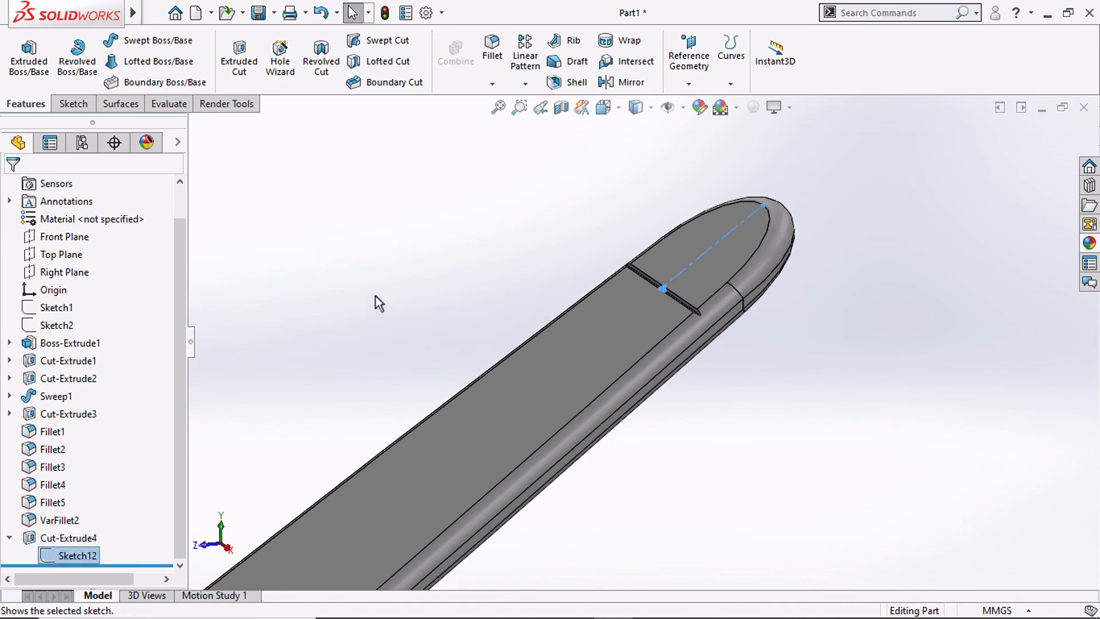
Start a linear pattern and set the first direction's spacing to 0.50 mm.
click(525, 60)
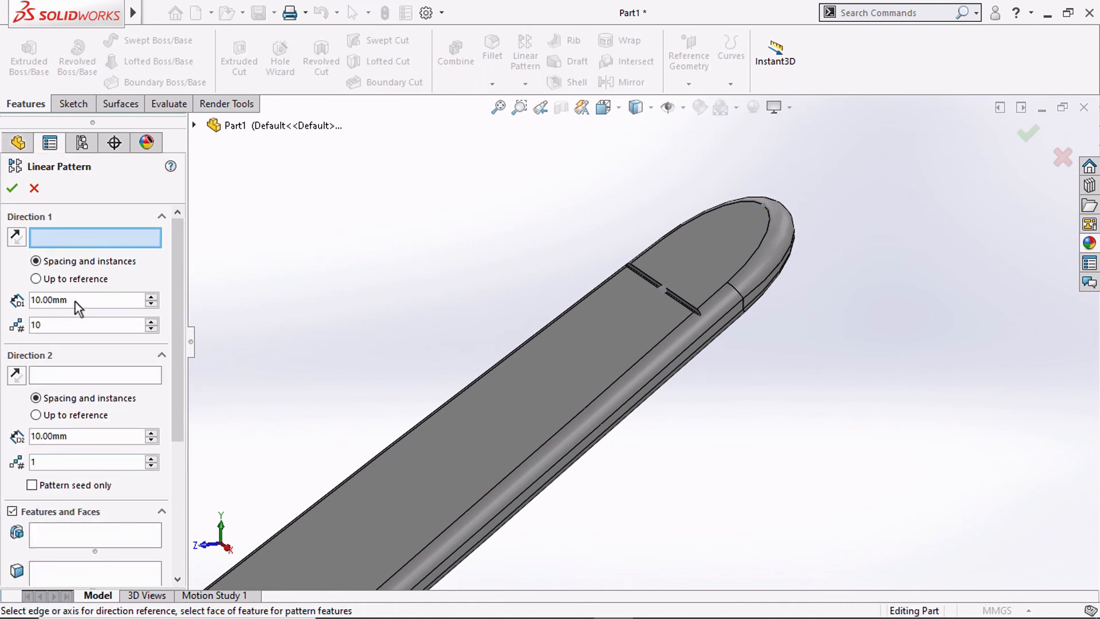
click(75, 302)
text(0.5)
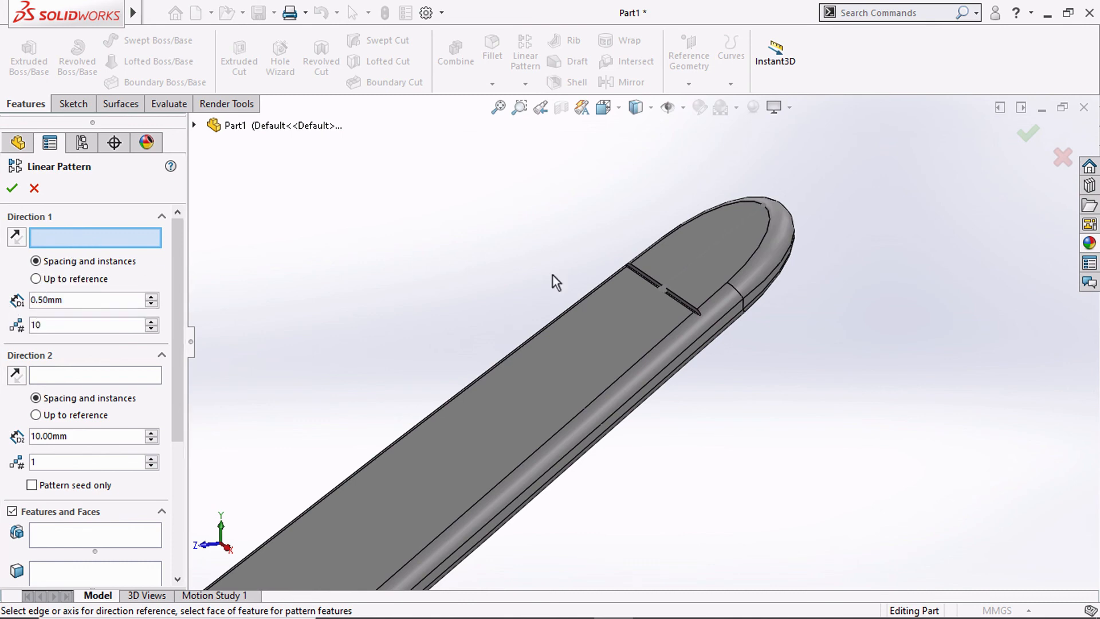
click(702, 252)
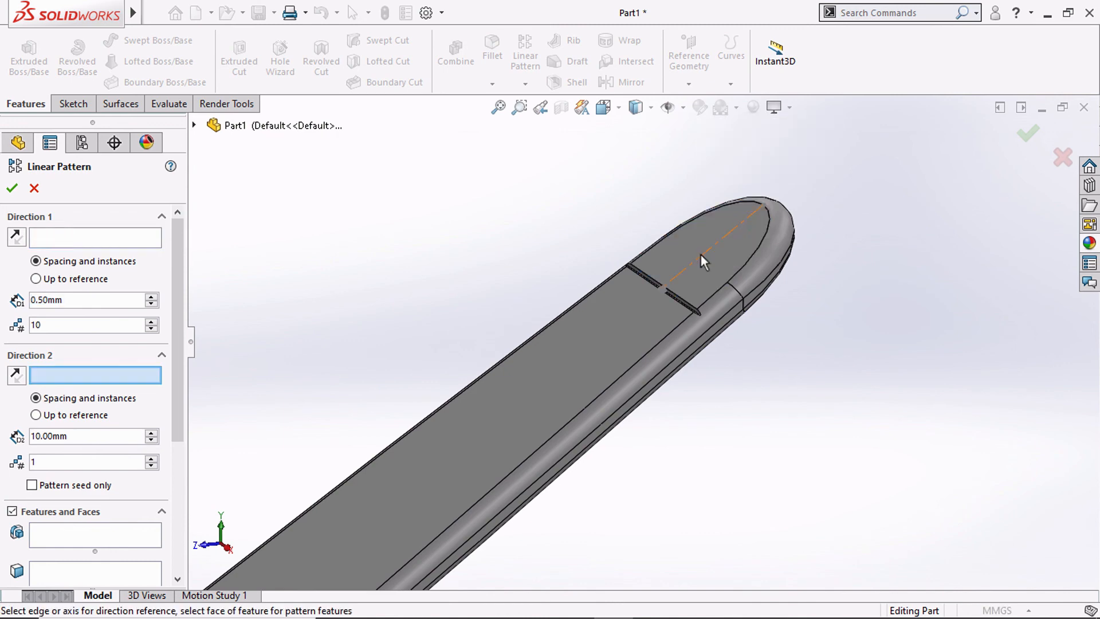
click(700, 256)
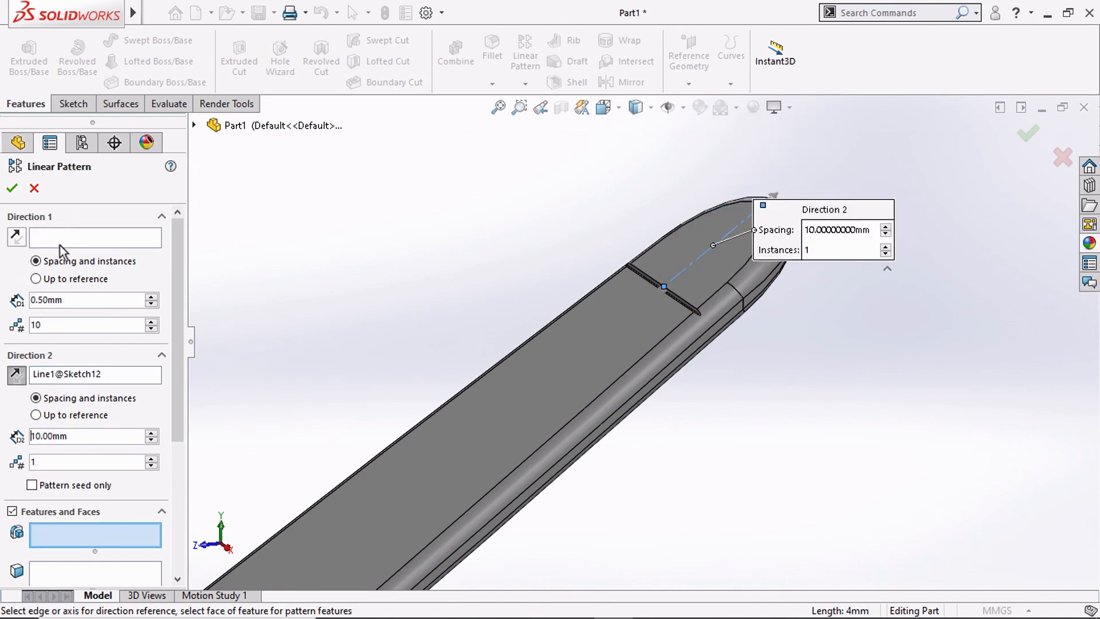
right_click(72, 385)
click(103, 384)
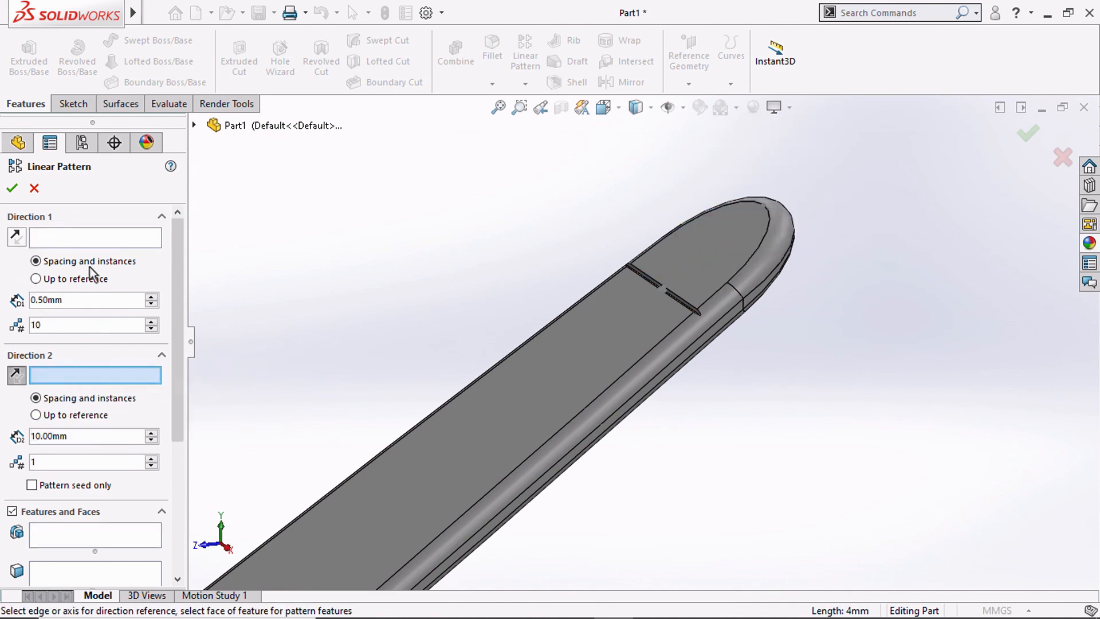
Use the 4 mm sketch line as the first direction and pattern the groove cut along it with 10 instances.
click(88, 238)
click(693, 264)
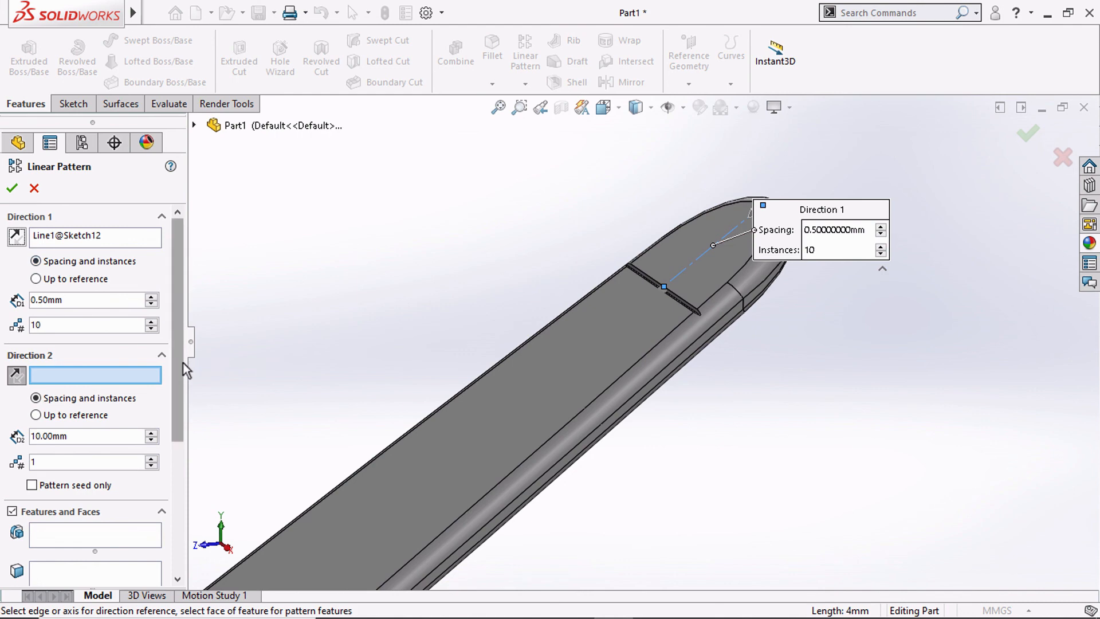
drag(182, 363, 90, 475)
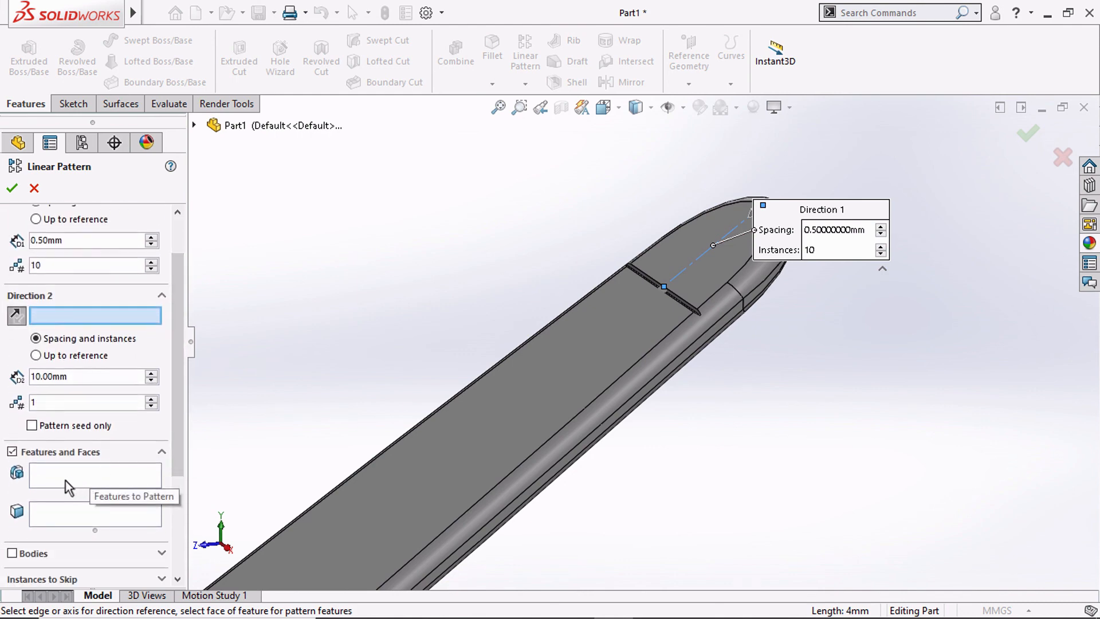
click(91, 475)
scroll(678, 293, up, 2)
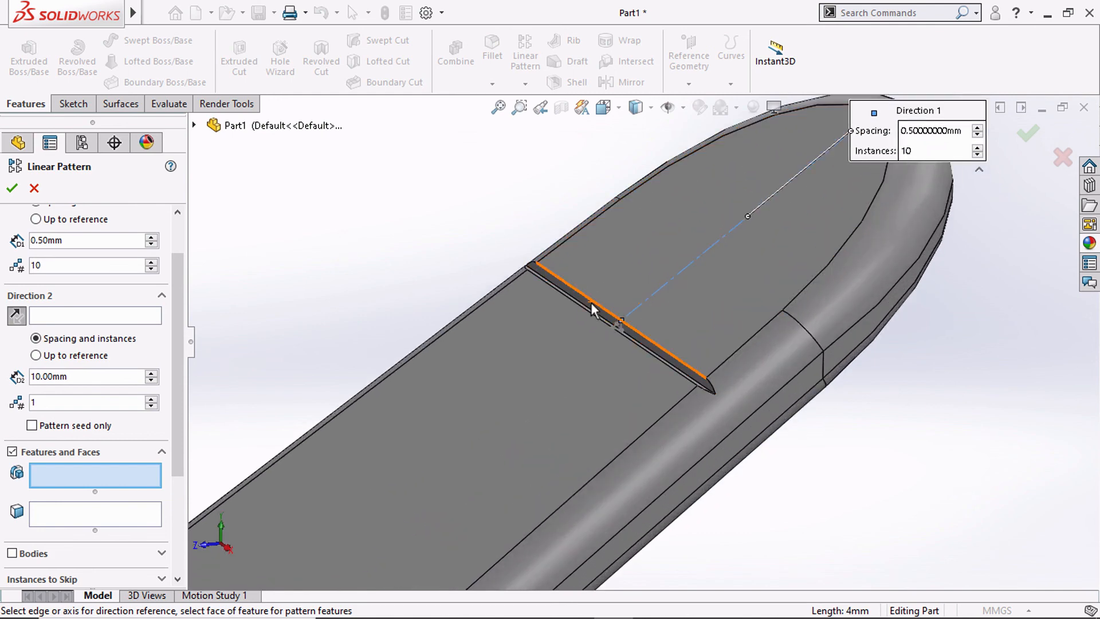
scroll(590, 309, up, 3)
click(542, 294)
scroll(516, 321, down, 5)
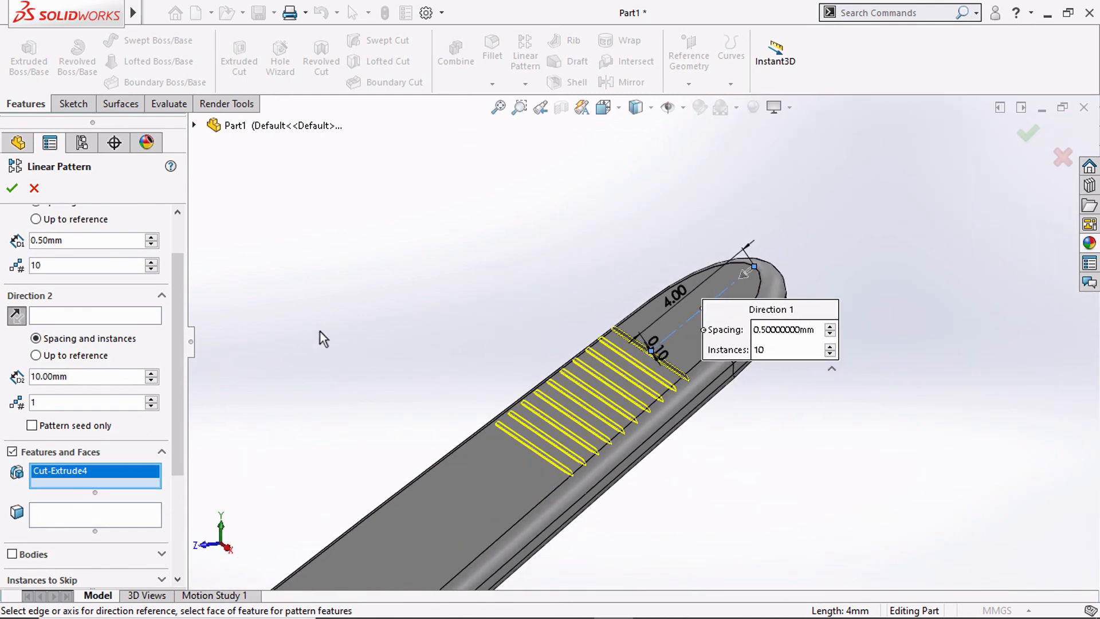
click(19, 191)
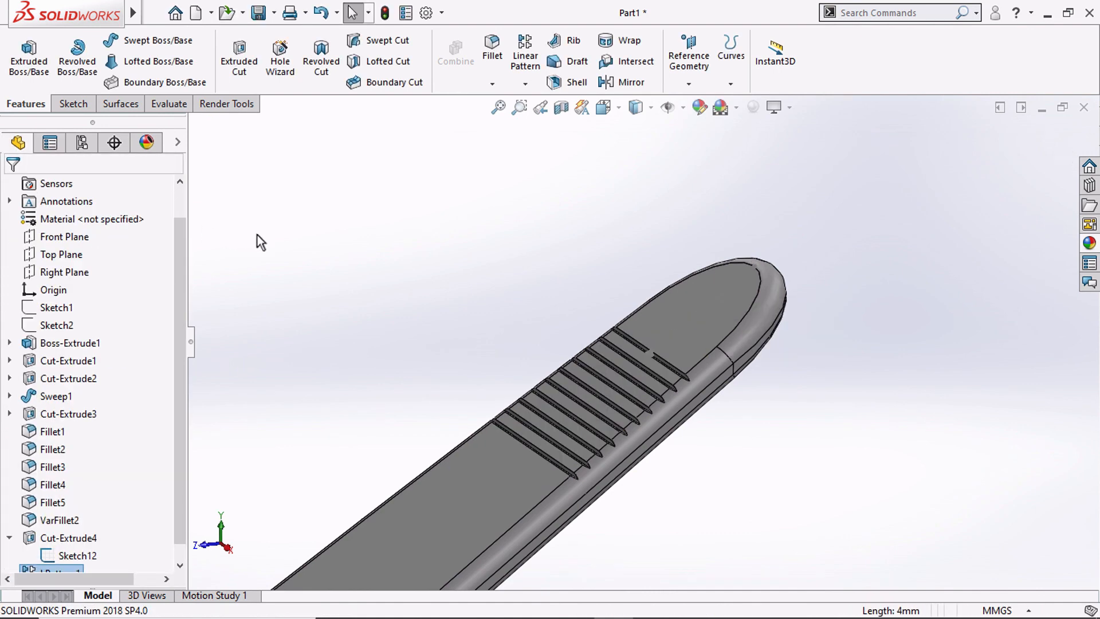
Examine the patterned grooves near the tip both on the whole part and close up.
scroll(464, 378, up, 2)
scroll(472, 407, down, 5)
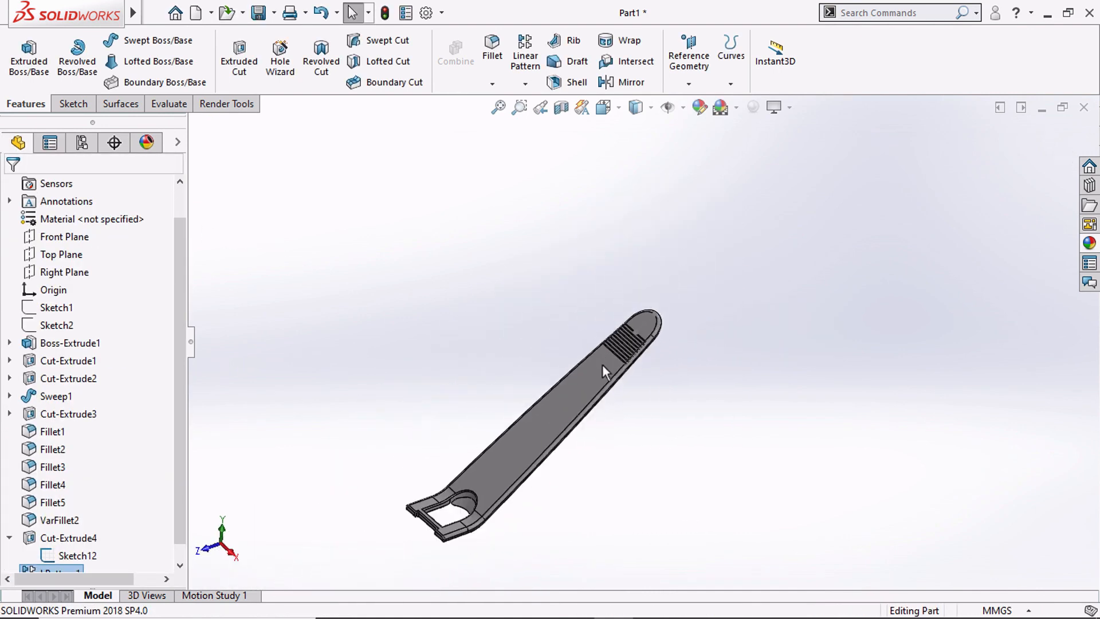
scroll(603, 364, up, 6)
scroll(647, 314, down, 5)
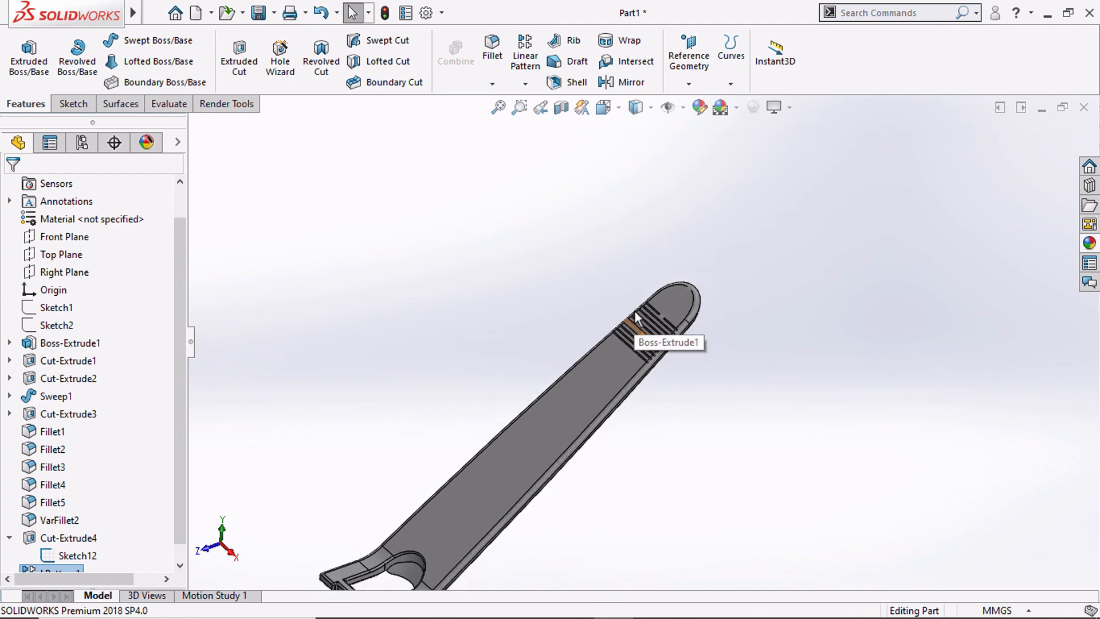
scroll(616, 313, up, 10)
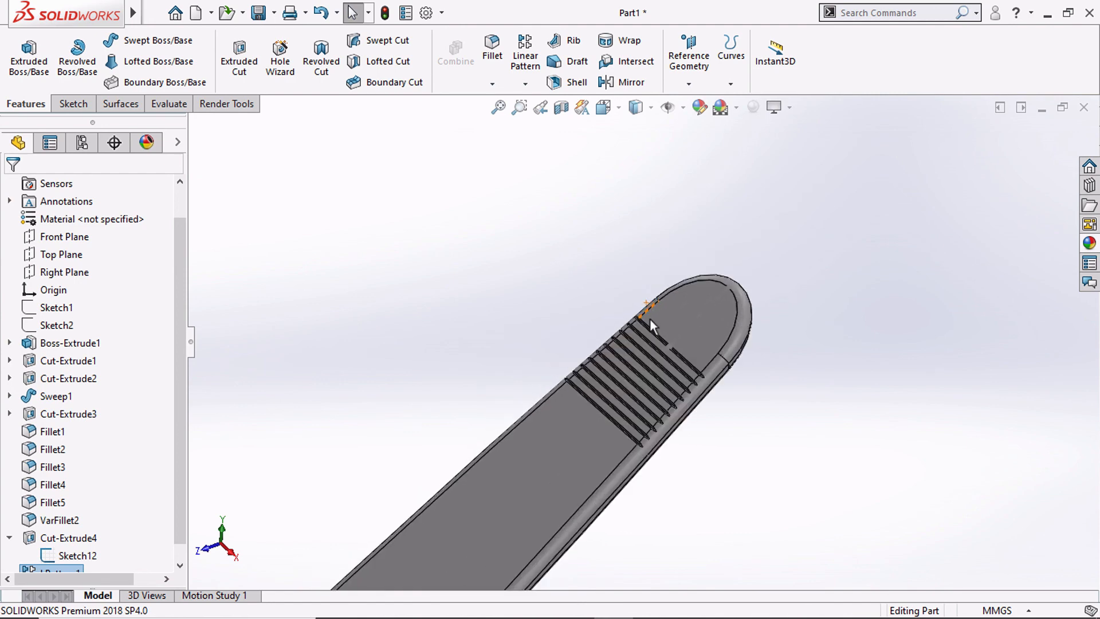
scroll(140, 525, down, 1)
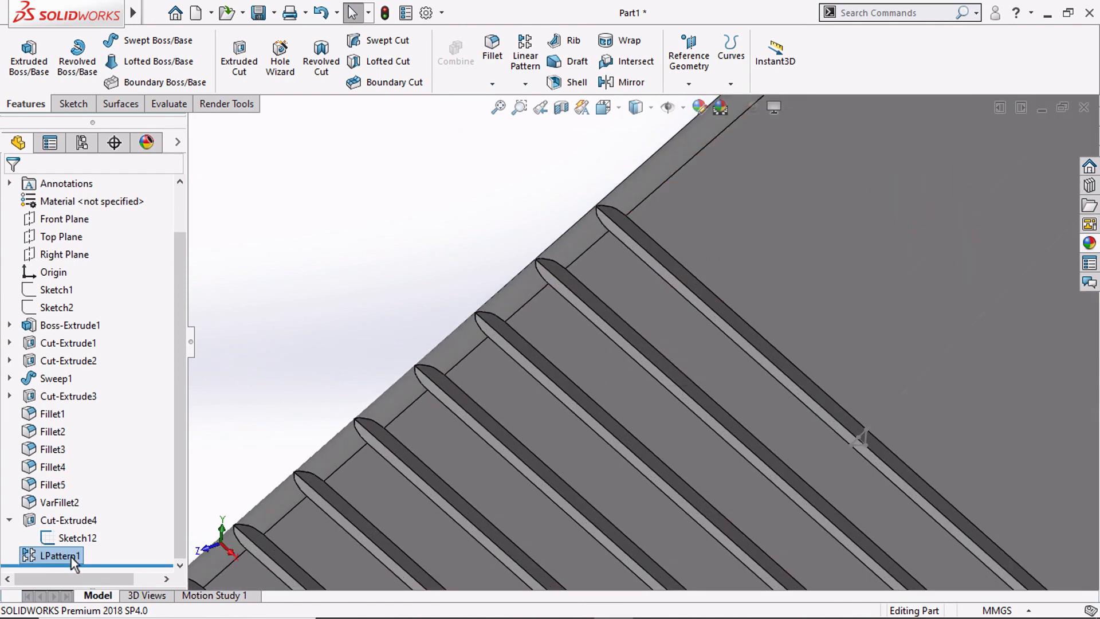
Edit the linear pattern of the groove cut and set its Direction 1 spacing to 1.50 mm.
right_click(71, 557)
click(85, 252)
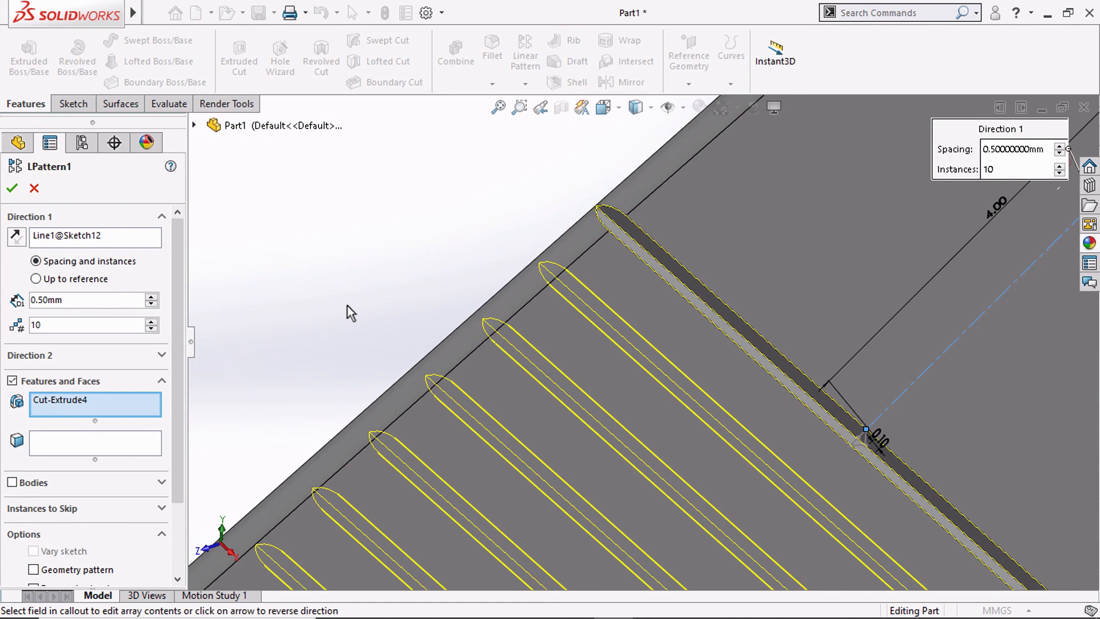
double_click(57, 300)
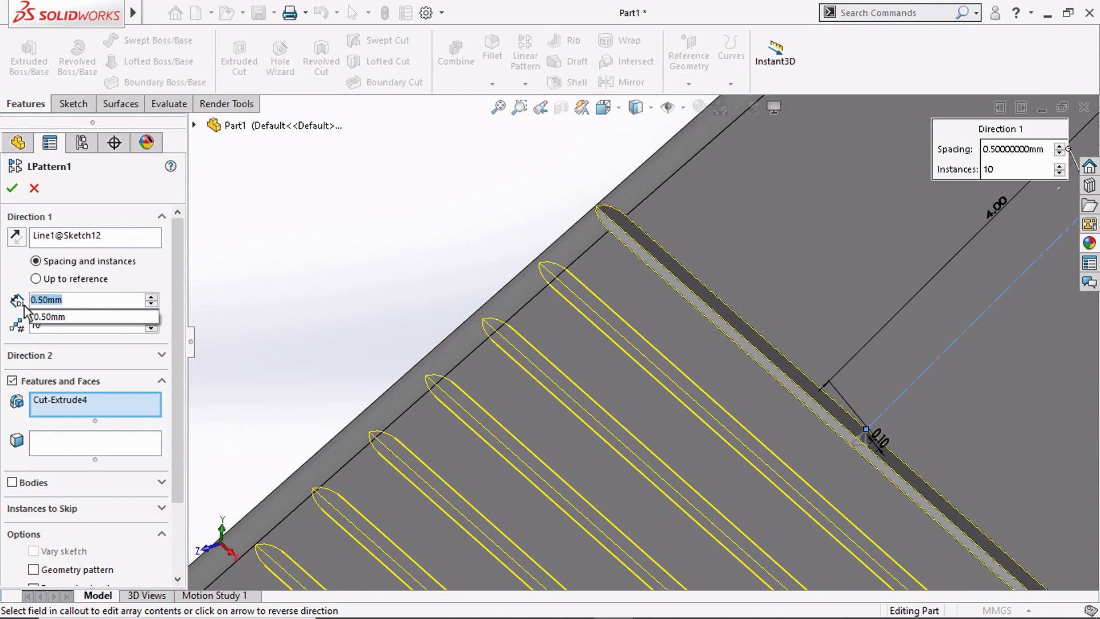
text(1.5)
key(Return)
scroll(378, 311, up, 5)
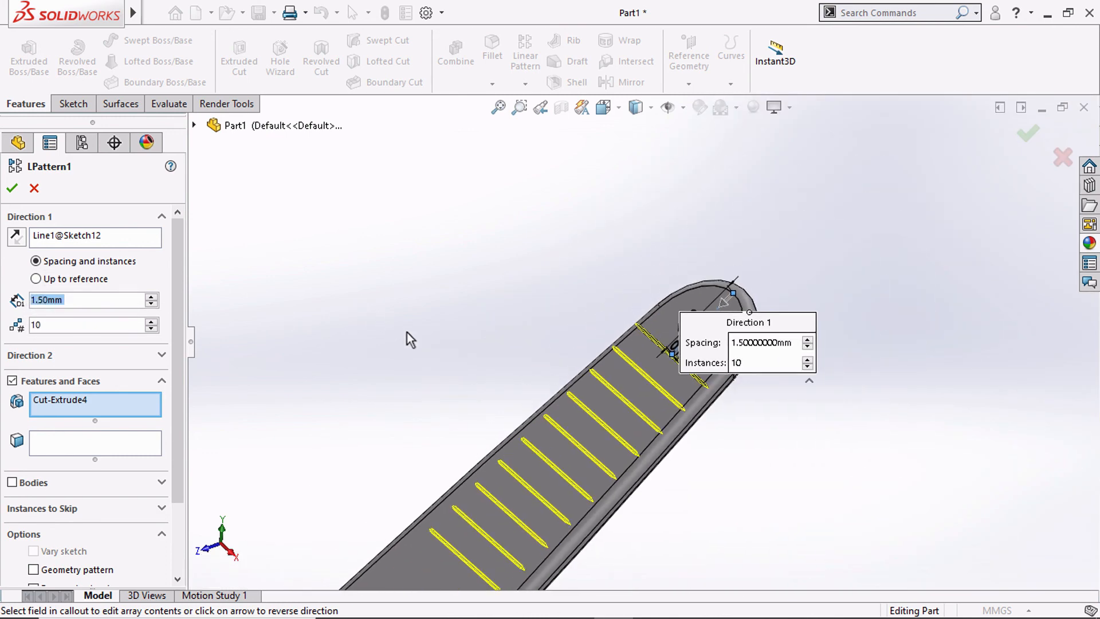
scroll(411, 340, up, 4)
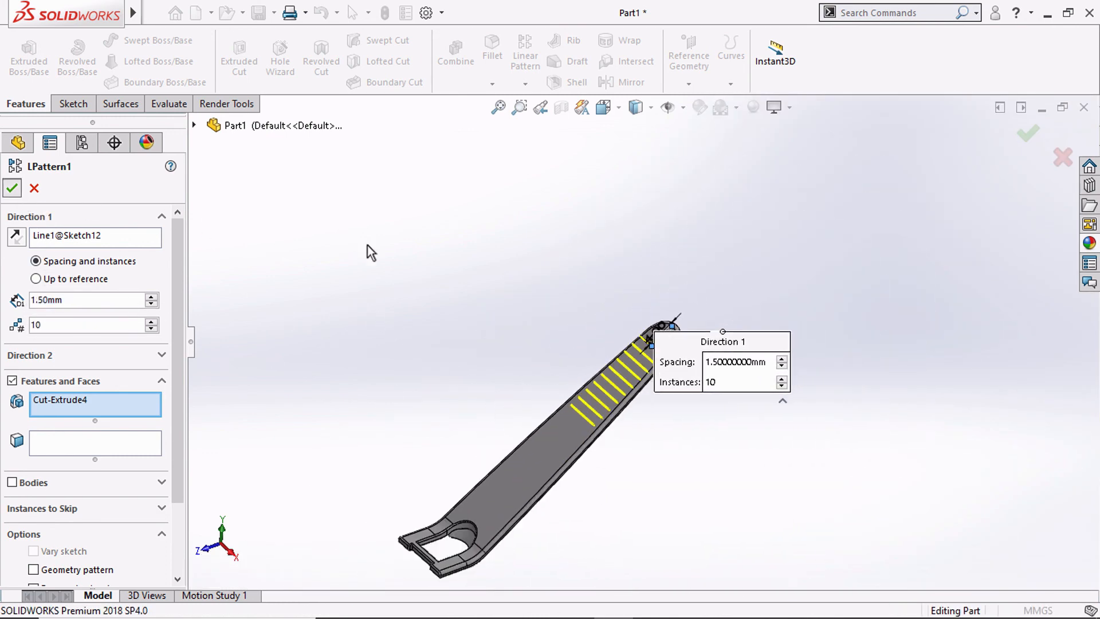
key(Return)
Examine the respaced grooves near the tip and the whole part in the front, right and isometric views.
scroll(641, 321, down, 5)
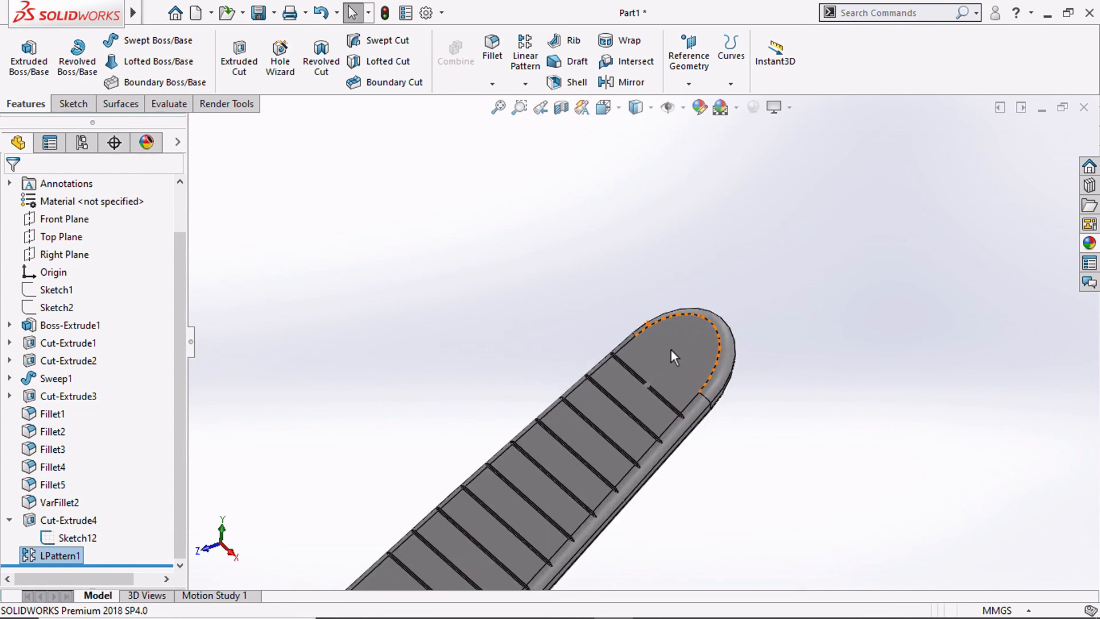
click(674, 352)
scroll(633, 309, up, 3)
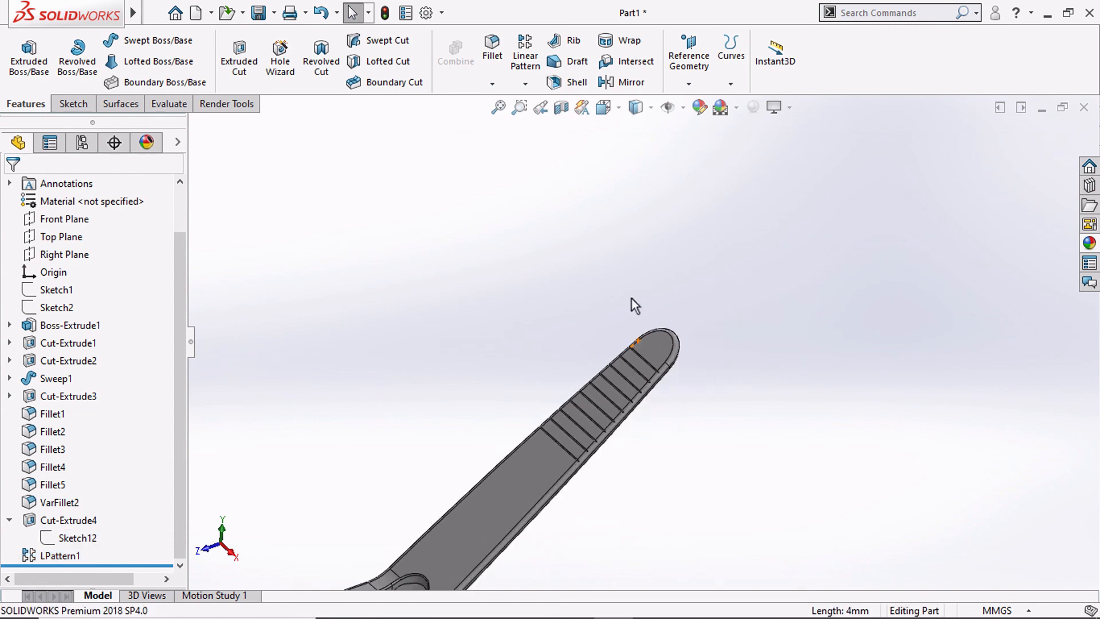
key(space)
click(635, 181)
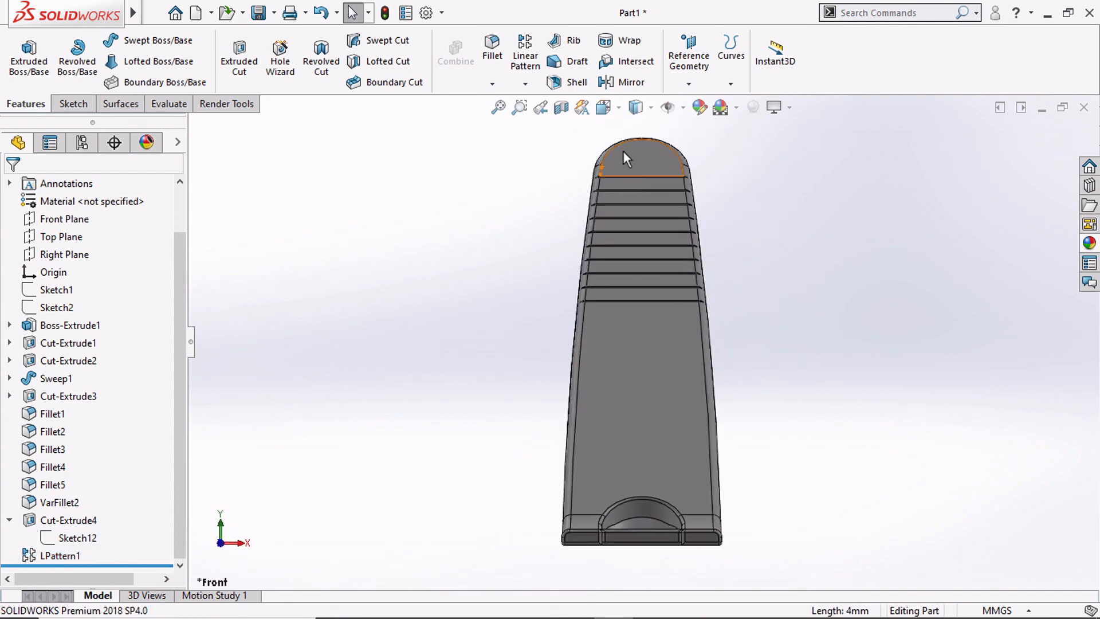
click(604, 107)
click(647, 176)
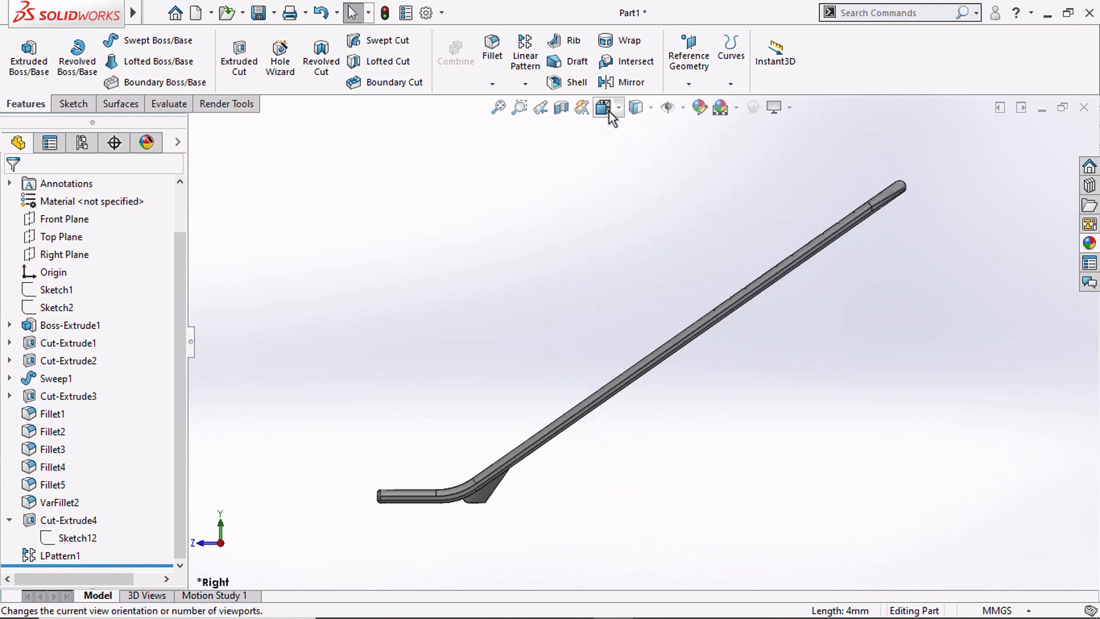
click(610, 112)
click(691, 152)
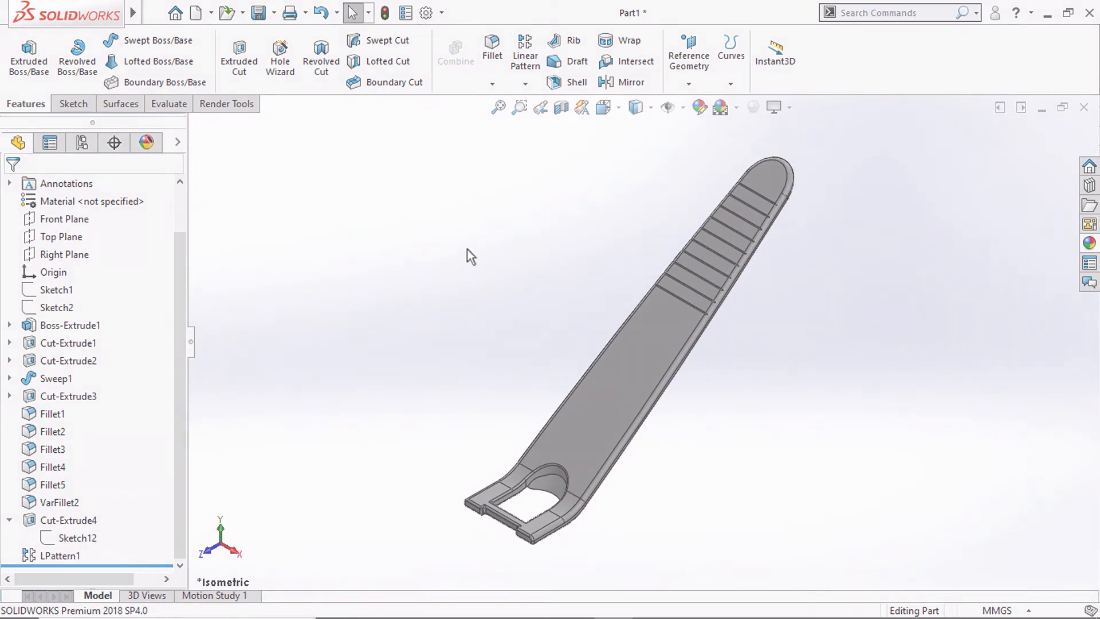